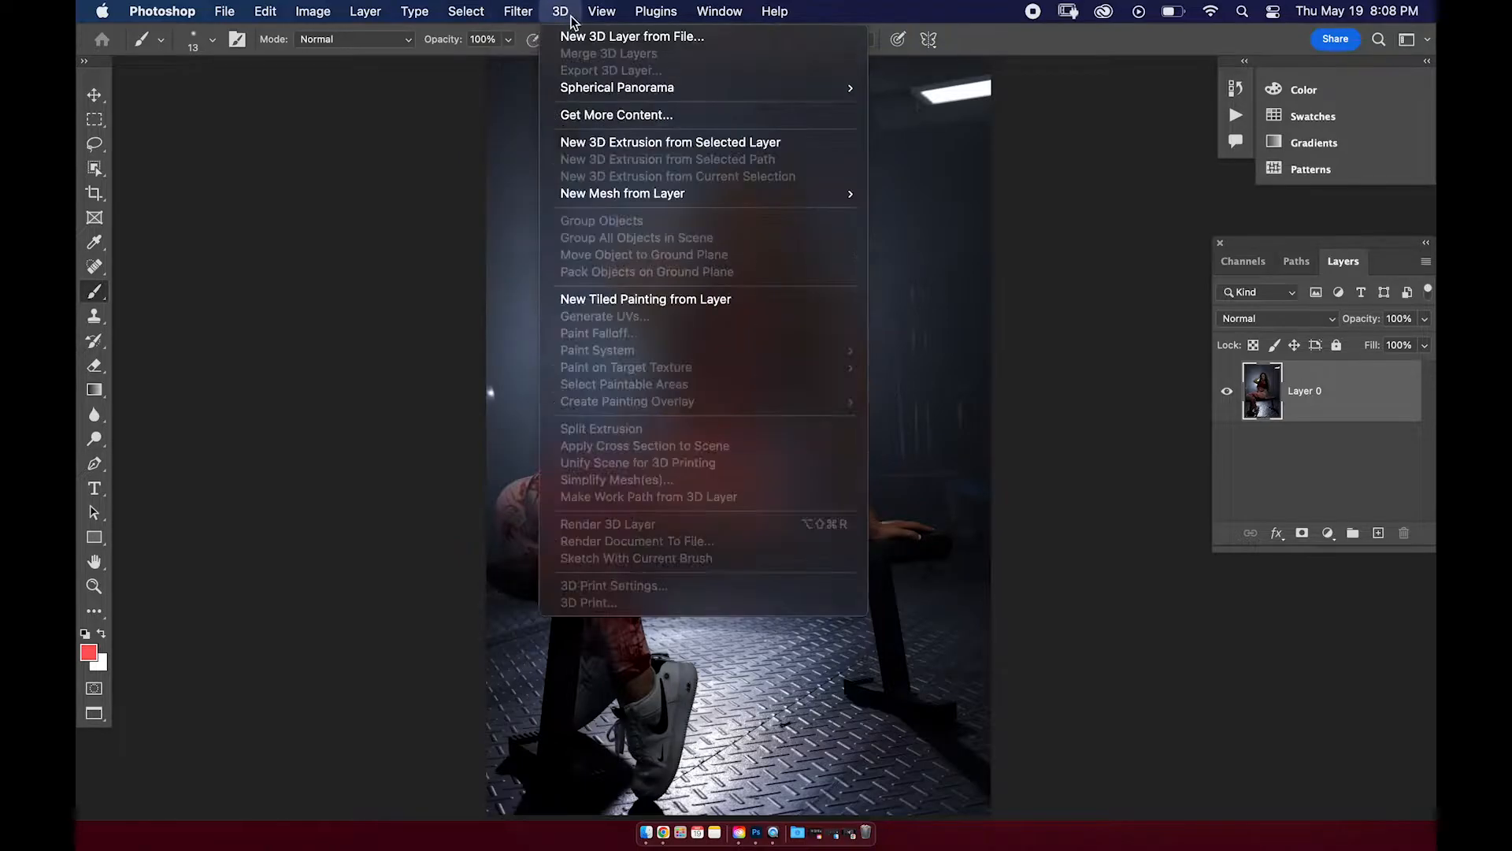
# Raise the photo's exposure to +0.50 with the Camera Raw filter and apply it.
pyautogui.click(552, 152)
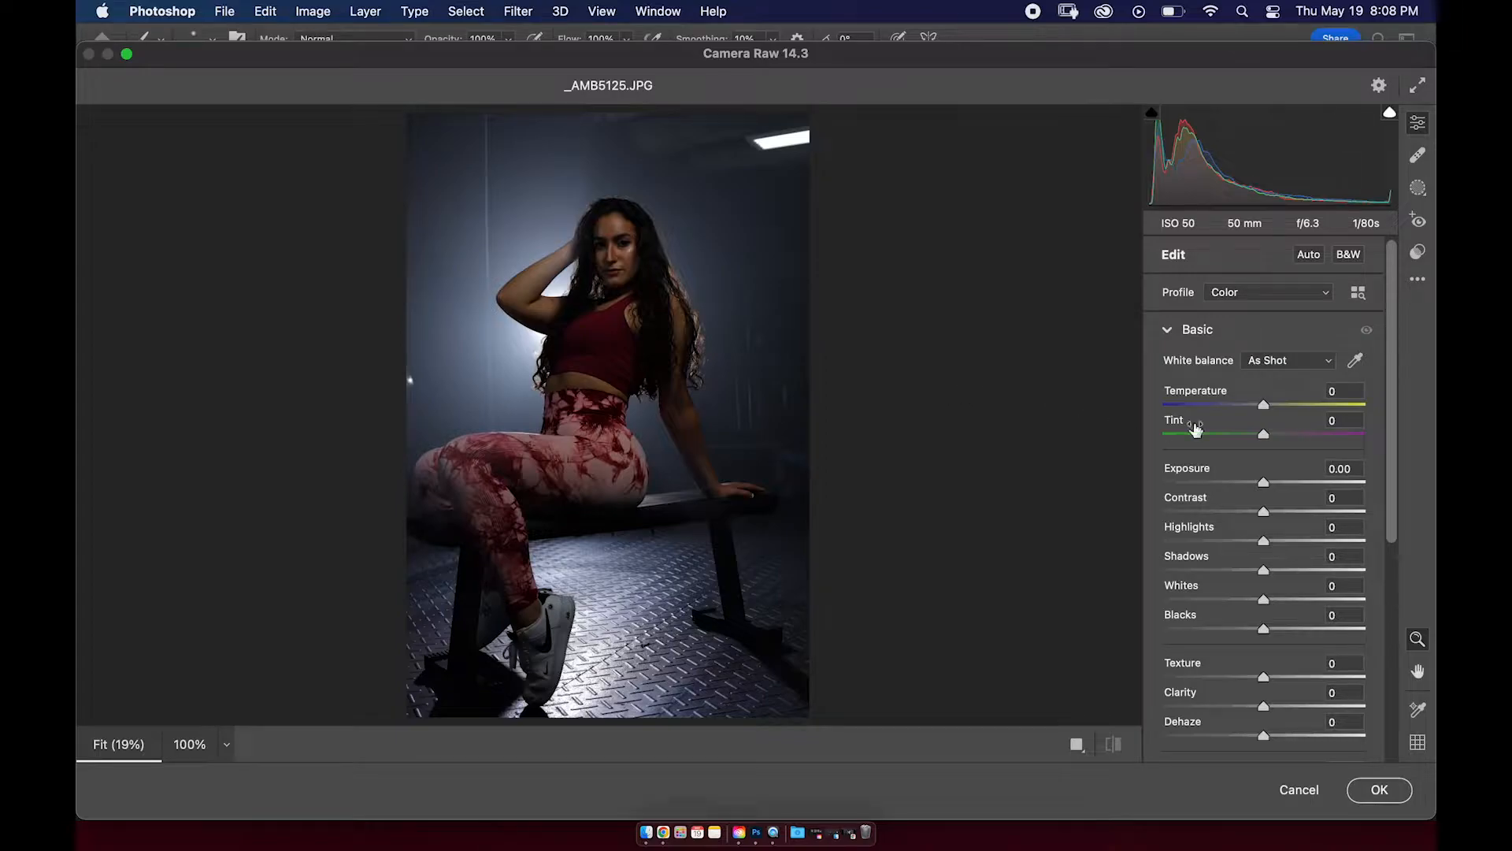
pyautogui.moveTo(1268, 489); pyautogui.dragTo(1281, 490)
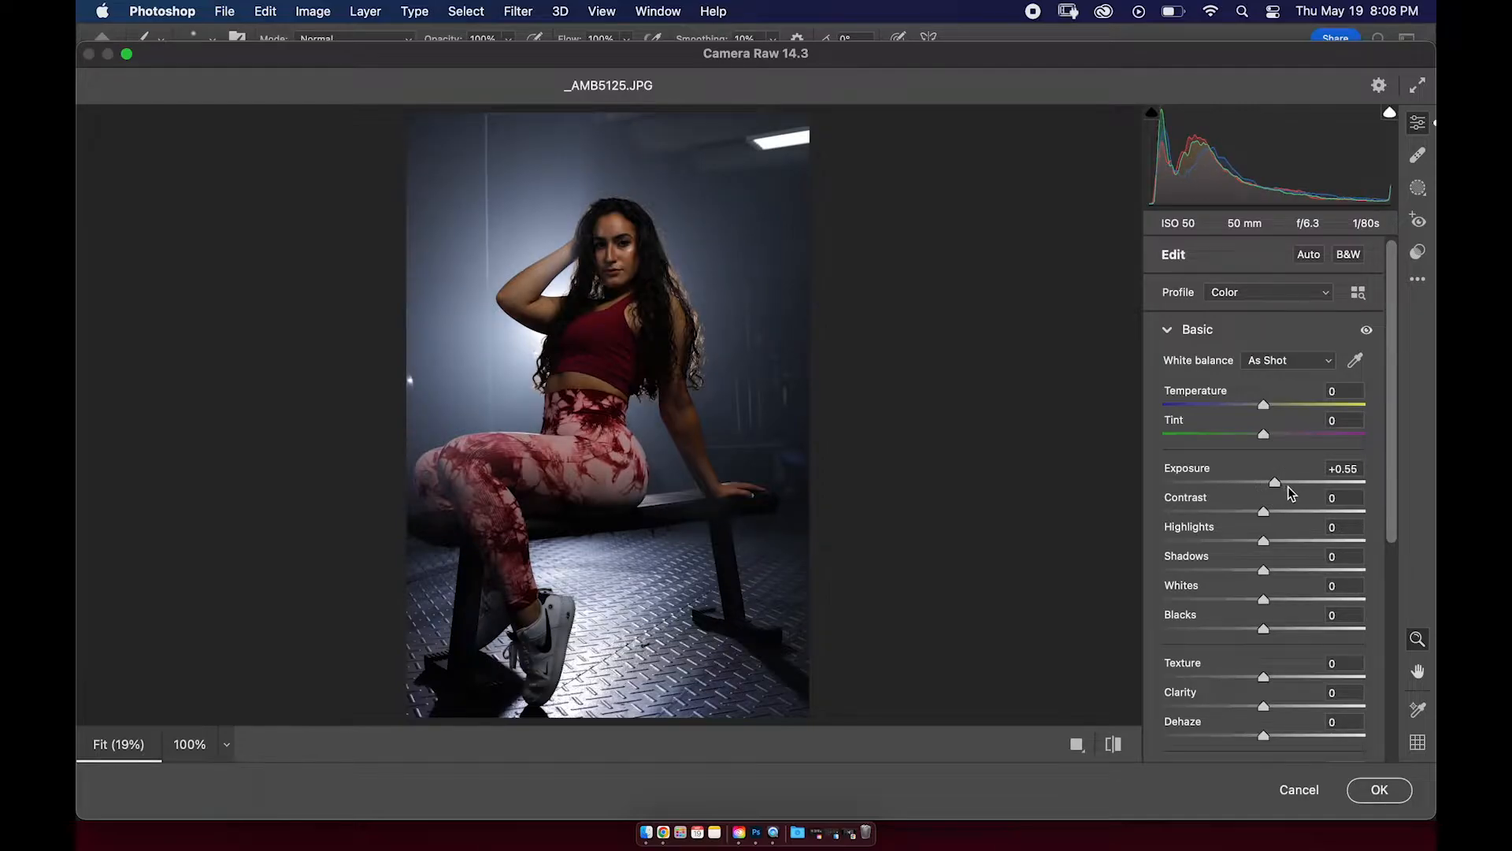
pyautogui.click(1355, 469)
pyautogui.press('Down')
pyautogui.click(1078, 506)
pyautogui.press('space')
pyautogui.moveTo(660, 265)
pyautogui.mouseDown()
pyautogui.moveTo(690, 260)
pyautogui.moveTo(670, 261)
pyautogui.mouseUp()
pyautogui.press('super+0')
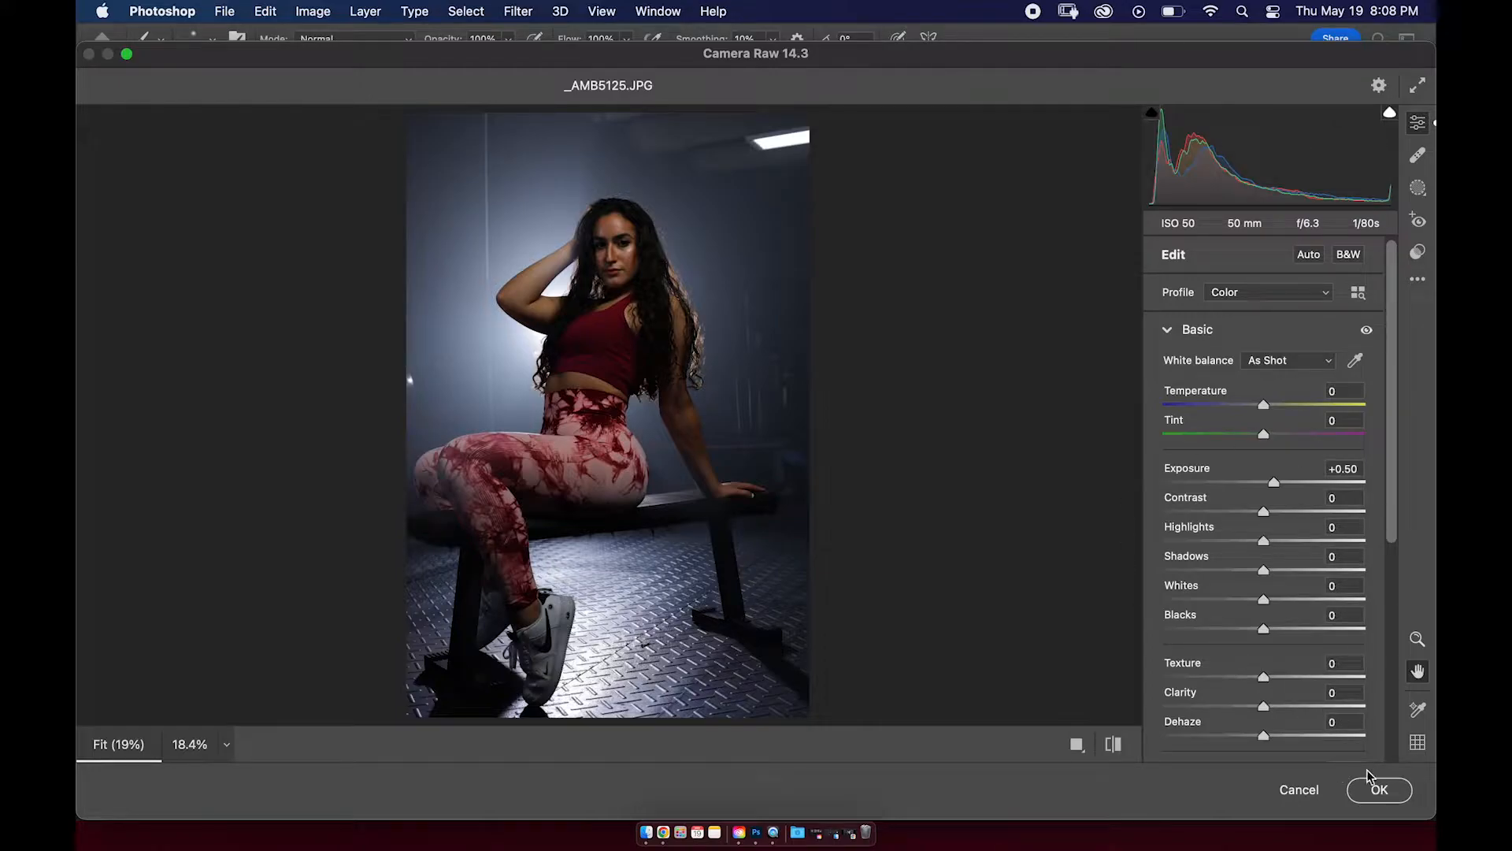
pyautogui.click(1377, 791)
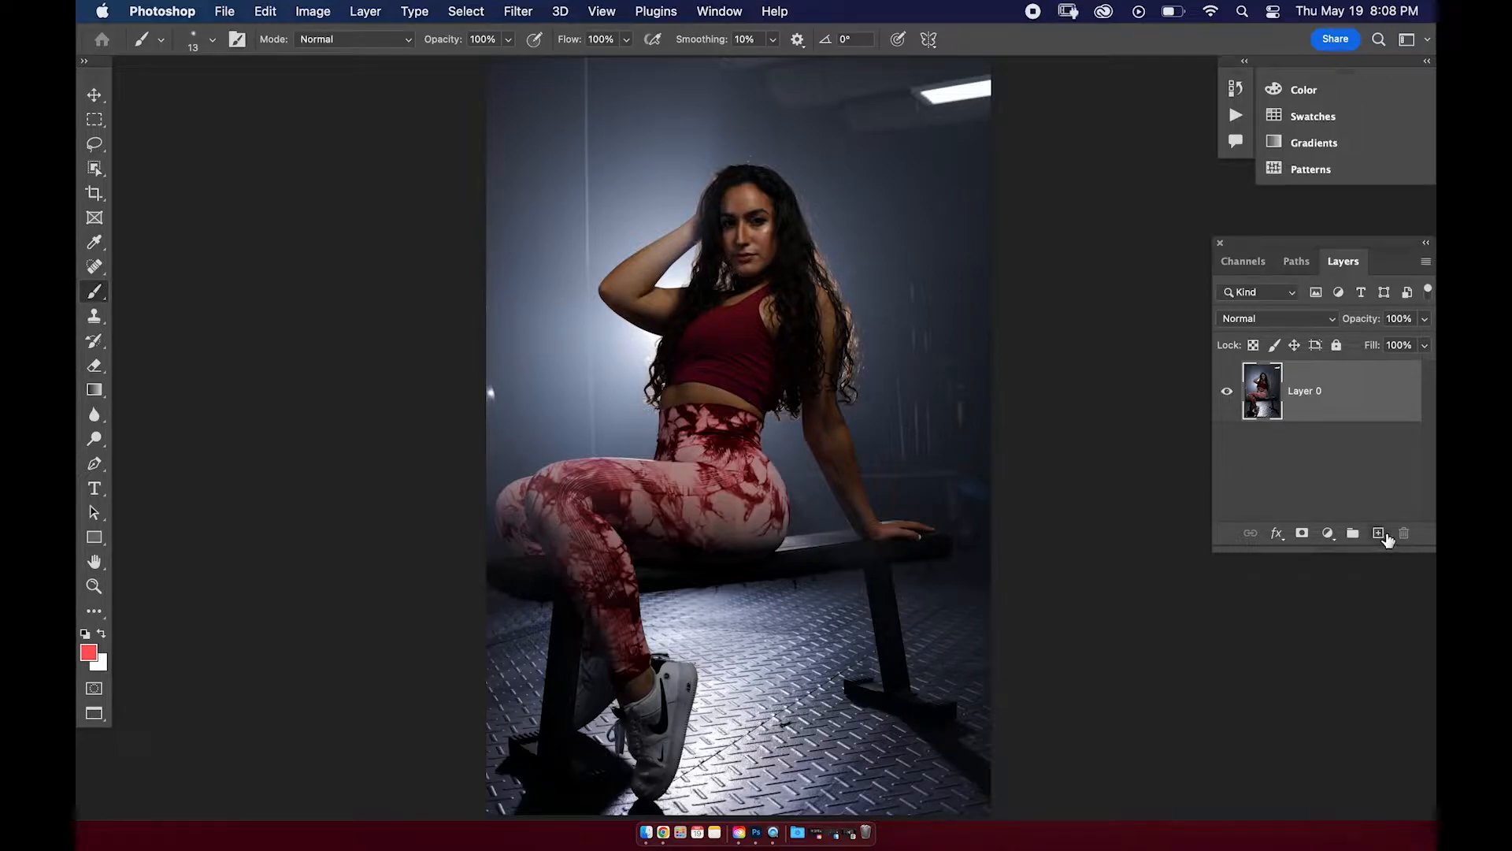
# Add a new layer and mark the distractions around the model in red: the edge light spot, wall line, ceiling light, wall streaks and dark wall patch.
pyautogui.click(1378, 533)
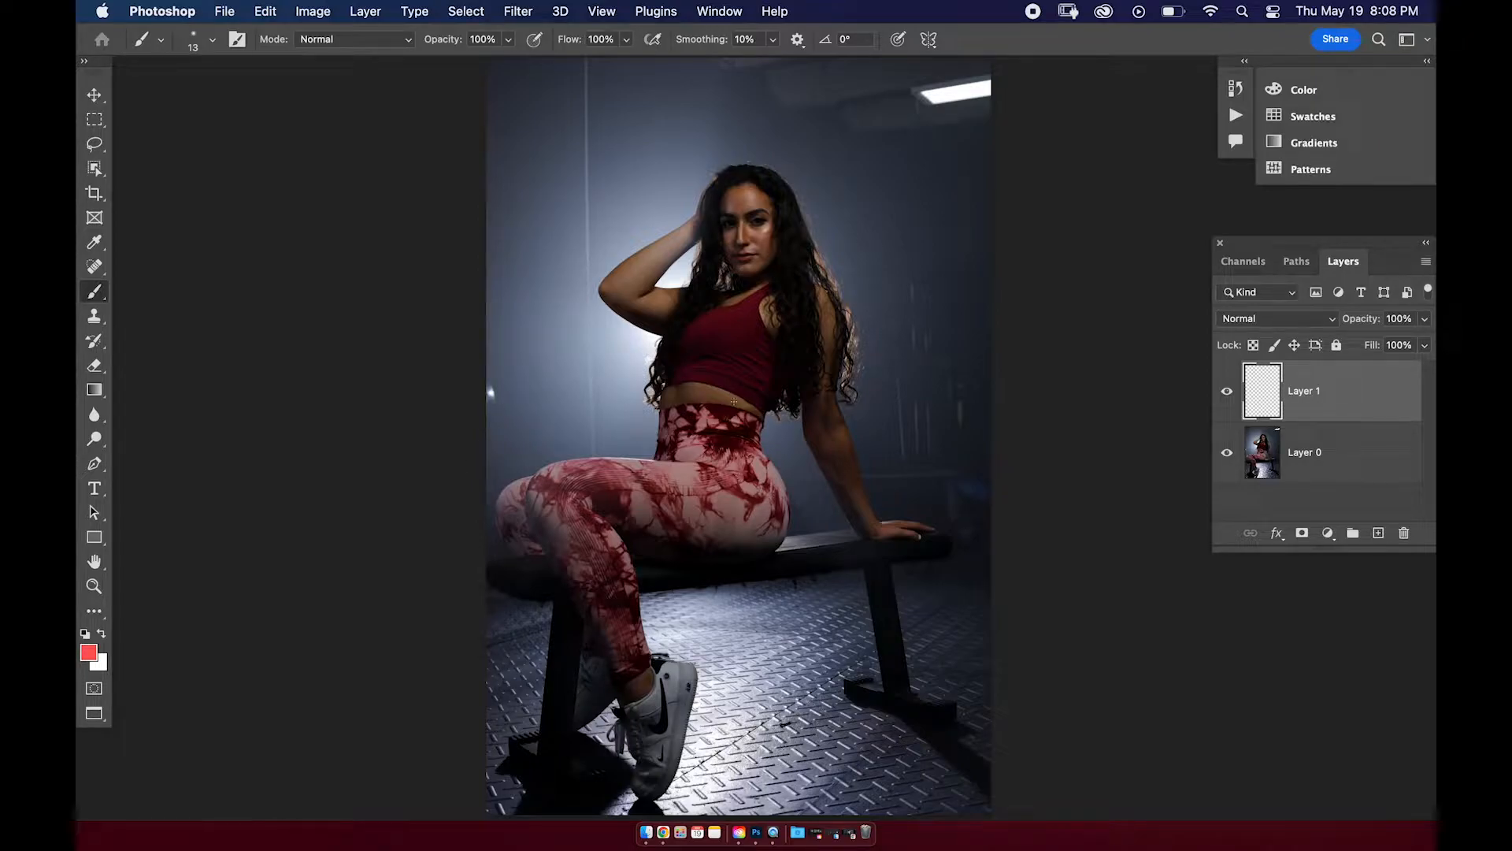
pyautogui.moveTo(825, 593)
pyautogui.mouseDown()
pyautogui.moveTo(818, 516)
pyautogui.moveTo(811, 611)
pyautogui.moveTo(793, 594)
pyautogui.moveTo(827, 581)
pyautogui.moveTo(826, 599)
pyautogui.mouseUp()
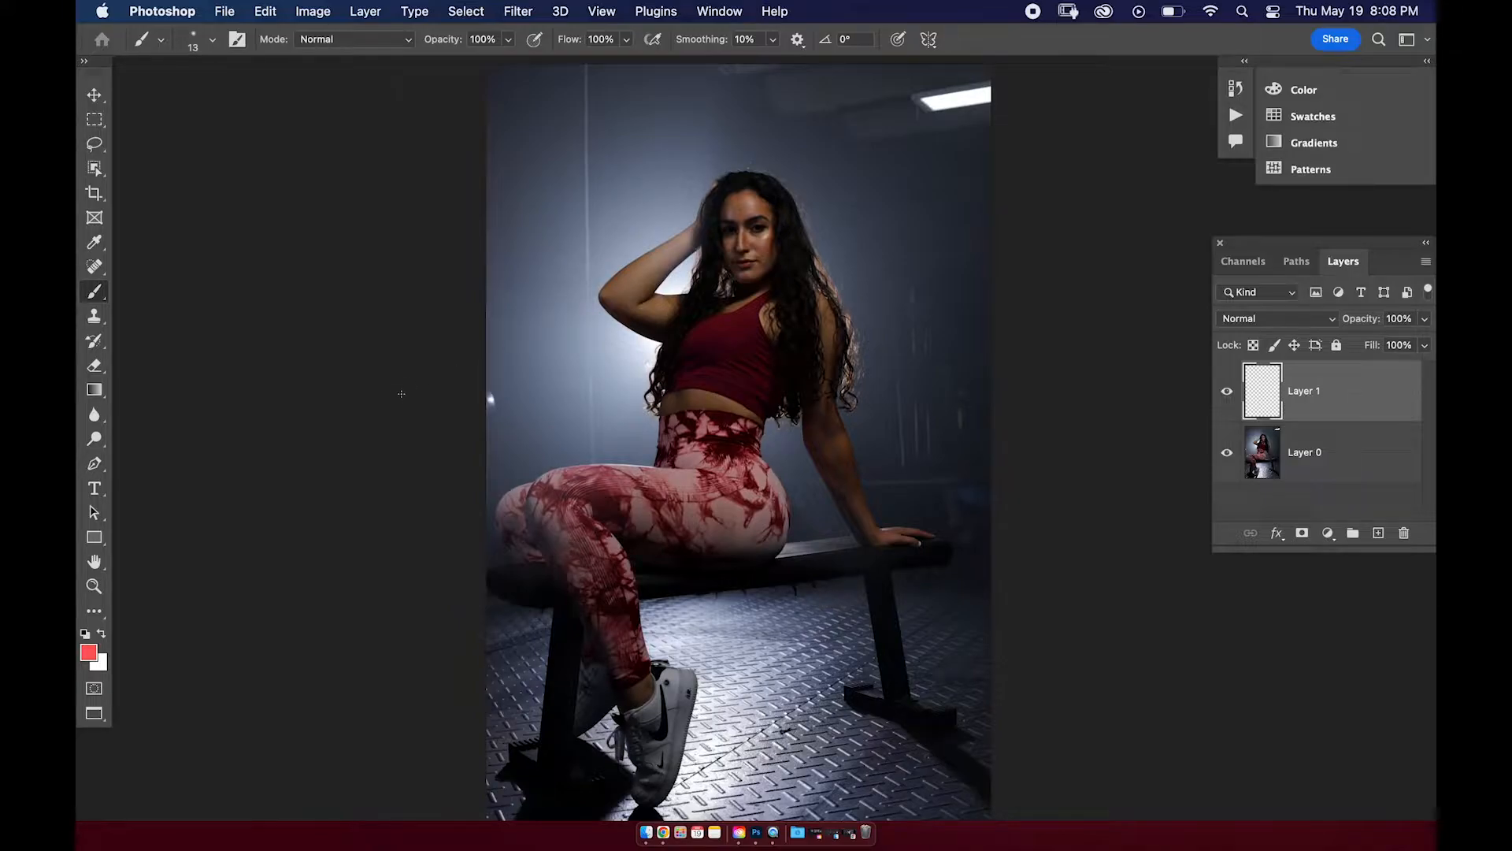
pyautogui.moveTo(478, 366)
pyautogui.mouseDown()
pyautogui.moveTo(522, 414)
pyautogui.moveTo(464, 456)
pyautogui.mouseUp()
pyautogui.moveTo(569, 66); pyautogui.dragTo(566, 451)
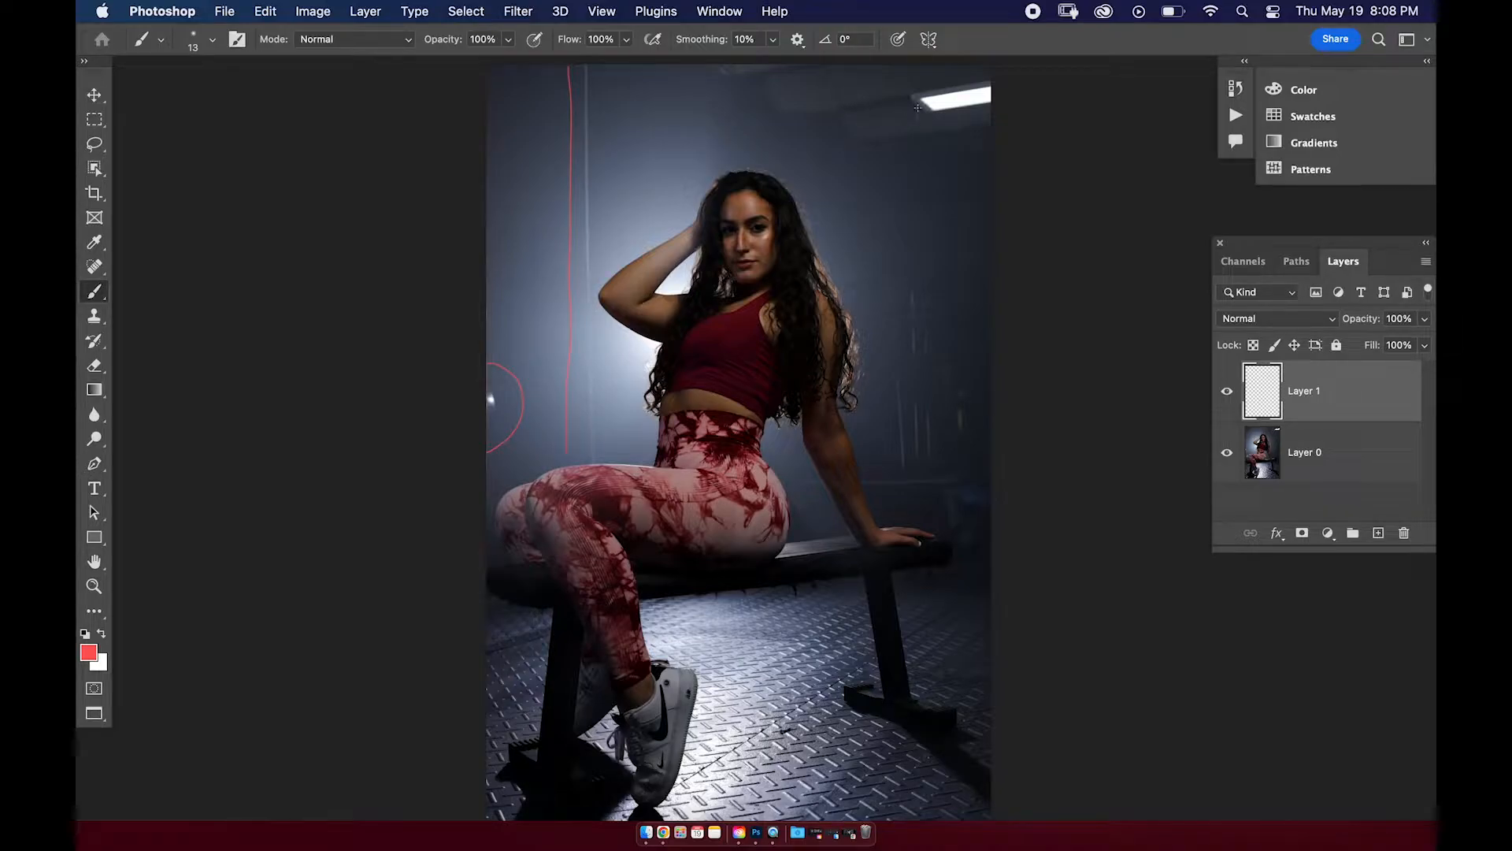
pyautogui.moveTo(994, 70)
pyautogui.mouseDown()
pyautogui.moveTo(901, 91)
pyautogui.moveTo(899, 123)
pyautogui.moveTo(1017, 121)
pyautogui.mouseUp()
pyautogui.moveTo(880, 452)
pyautogui.mouseDown()
pyautogui.moveTo(869, 258)
pyautogui.moveTo(995, 241)
pyautogui.mouseUp()
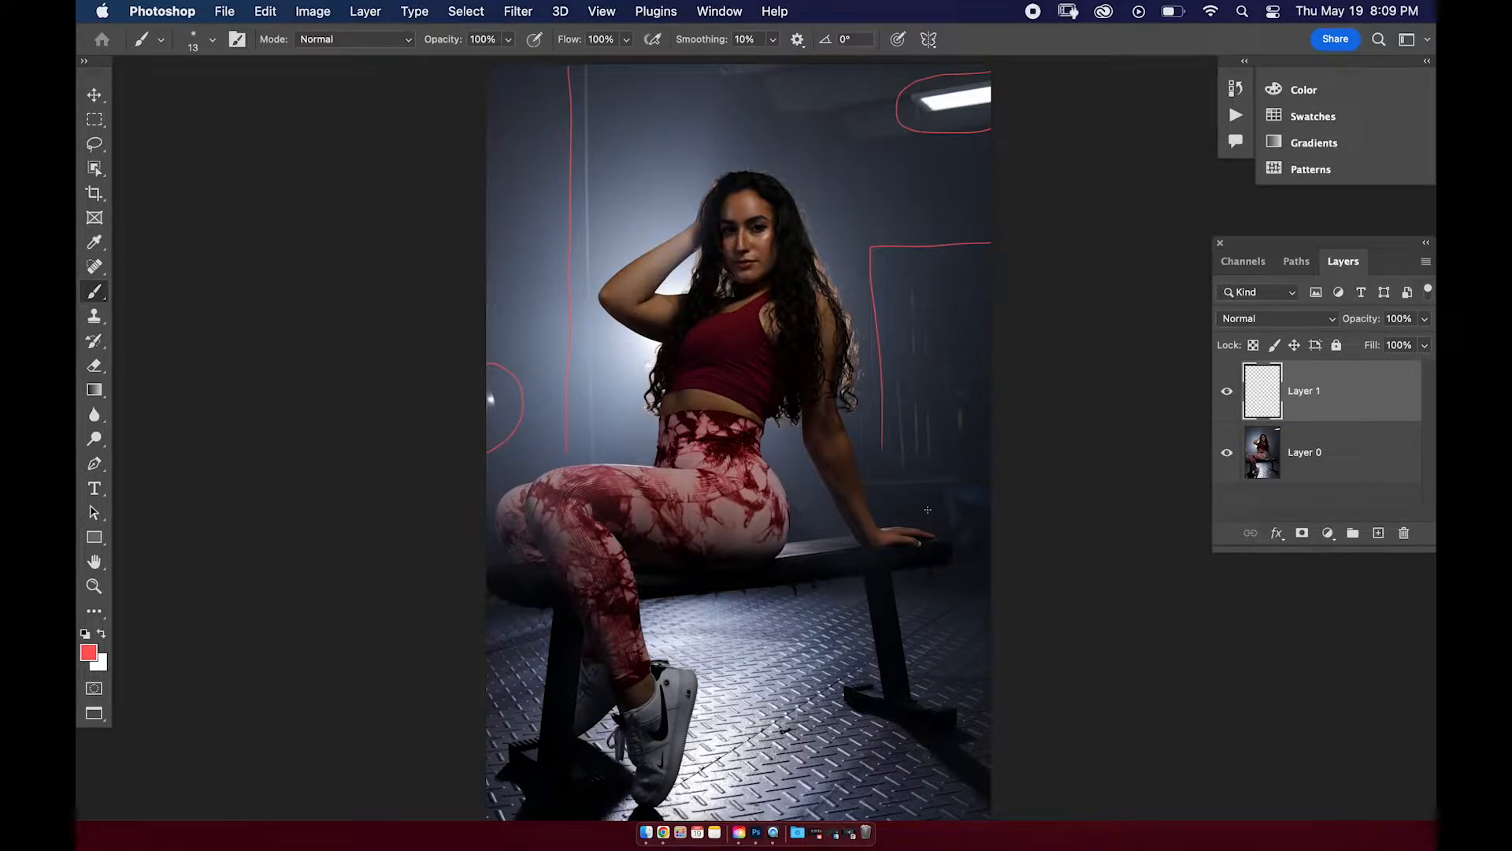
pyautogui.moveTo(907, 487)
pyautogui.mouseDown()
pyautogui.moveTo(947, 523)
pyautogui.moveTo(990, 517)
pyautogui.mouseUp()
# Trace the loose threads under the bench and mark the blemishes on the metal floor in red.
pyautogui.scroll(5, 743, 607)
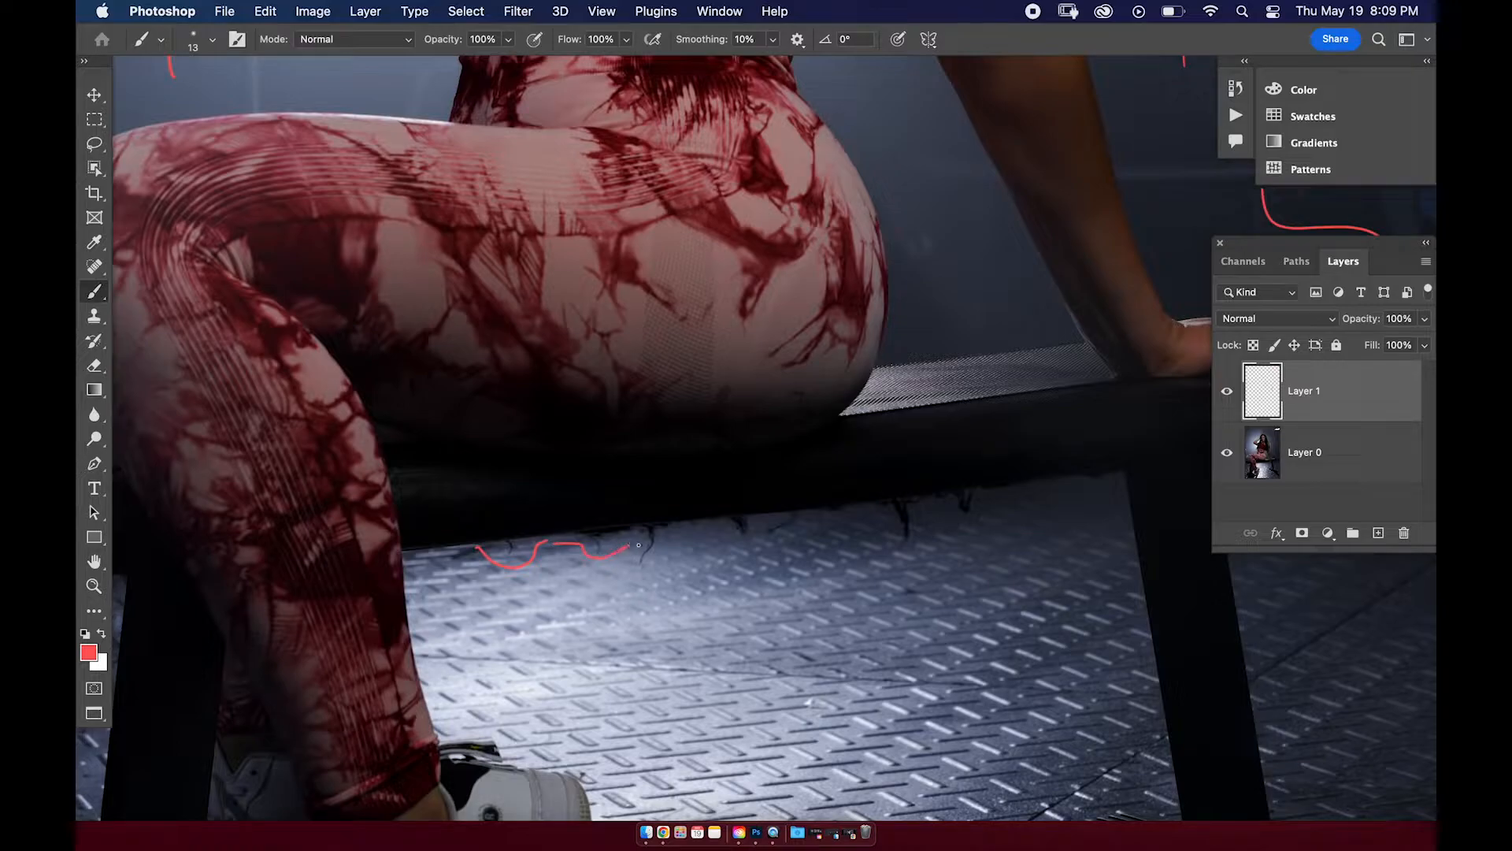
pyautogui.moveTo(724, 538)
pyautogui.mouseDown()
pyautogui.moveTo(793, 519)
pyautogui.moveTo(919, 543)
pyautogui.moveTo(929, 512)
pyautogui.moveTo(974, 529)
pyautogui.moveTo(988, 501)
pyautogui.moveTo(1059, 497)
pyautogui.mouseUp()
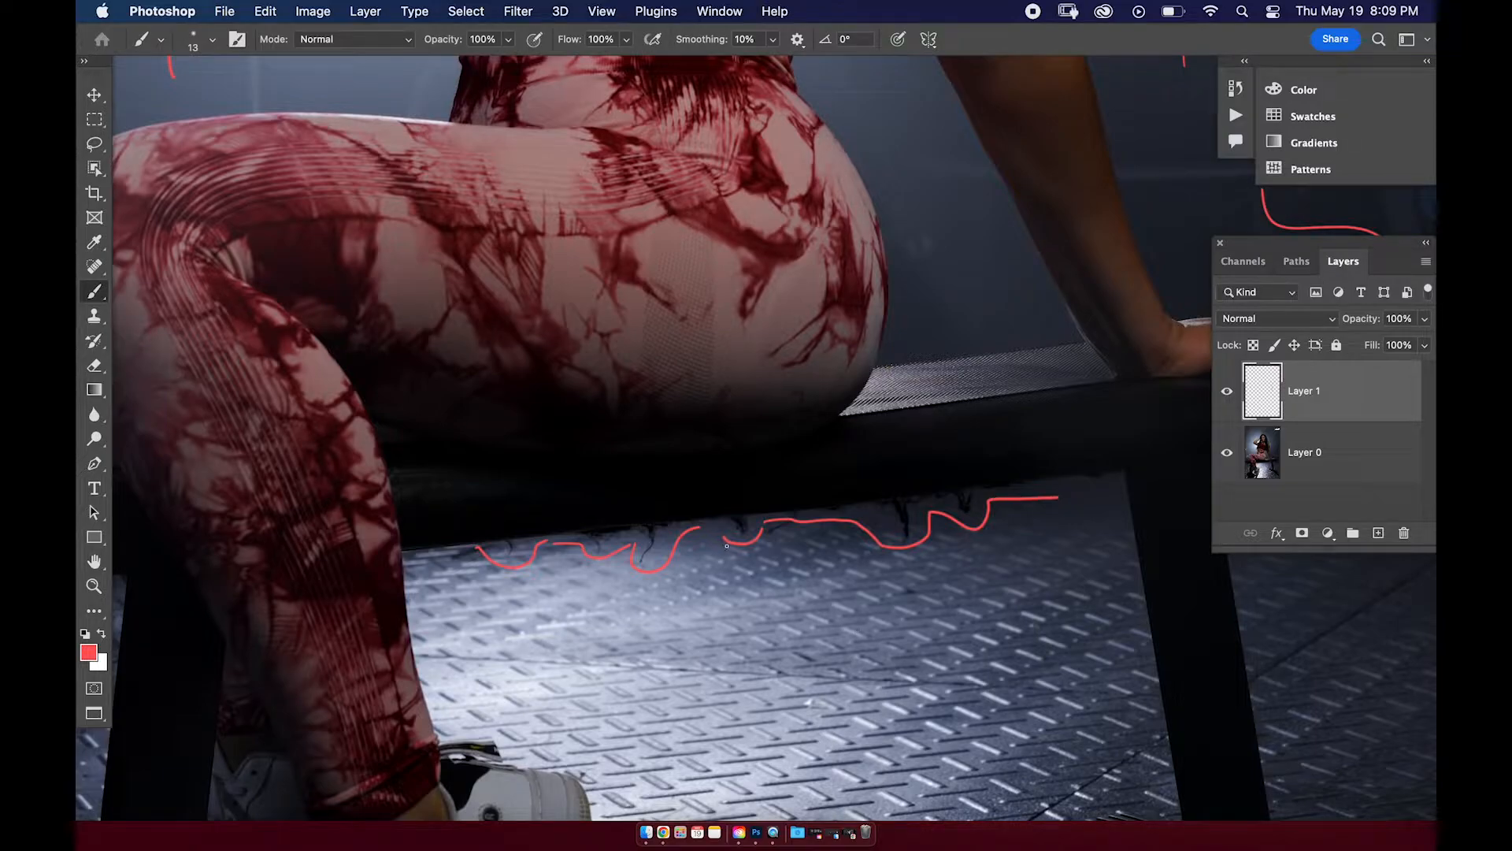
pyautogui.moveTo(743, 635); pyautogui.dragTo(693, 641)
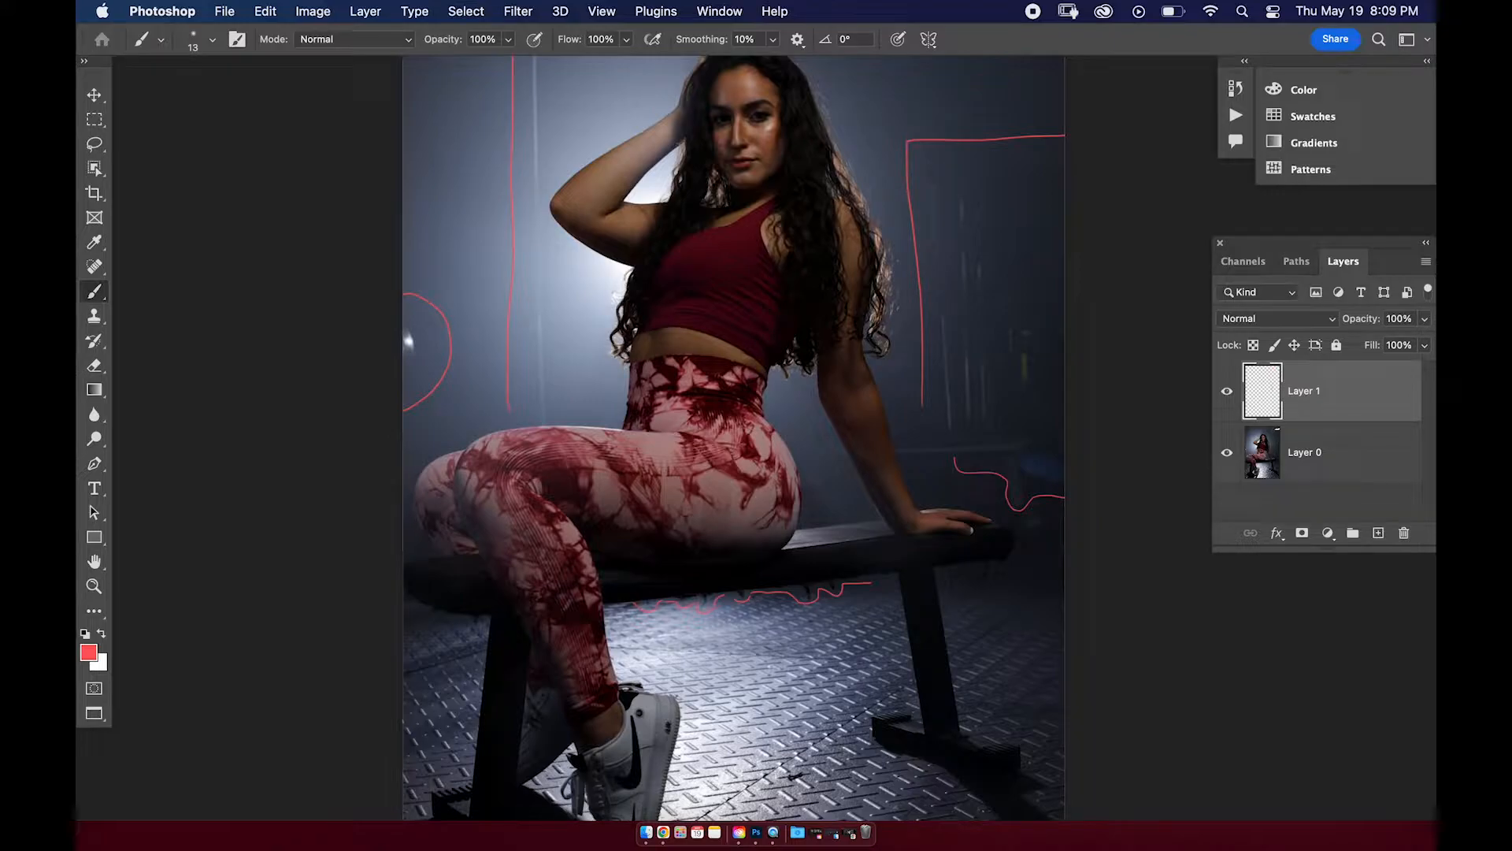
pyautogui.moveTo(669, 648)
pyautogui.mouseDown()
pyautogui.moveTo(728, 631)
pyautogui.moveTo(815, 645)
pyautogui.moveTo(794, 660)
pyautogui.moveTo(670, 651)
pyautogui.mouseUp()
pyautogui.moveTo(810, 756)
pyautogui.mouseDown()
pyautogui.moveTo(826, 788)
pyautogui.moveTo(821, 752)
pyautogui.mouseUp()
pyautogui.moveTo(772, 429); pyautogui.dragTo(736, 433)
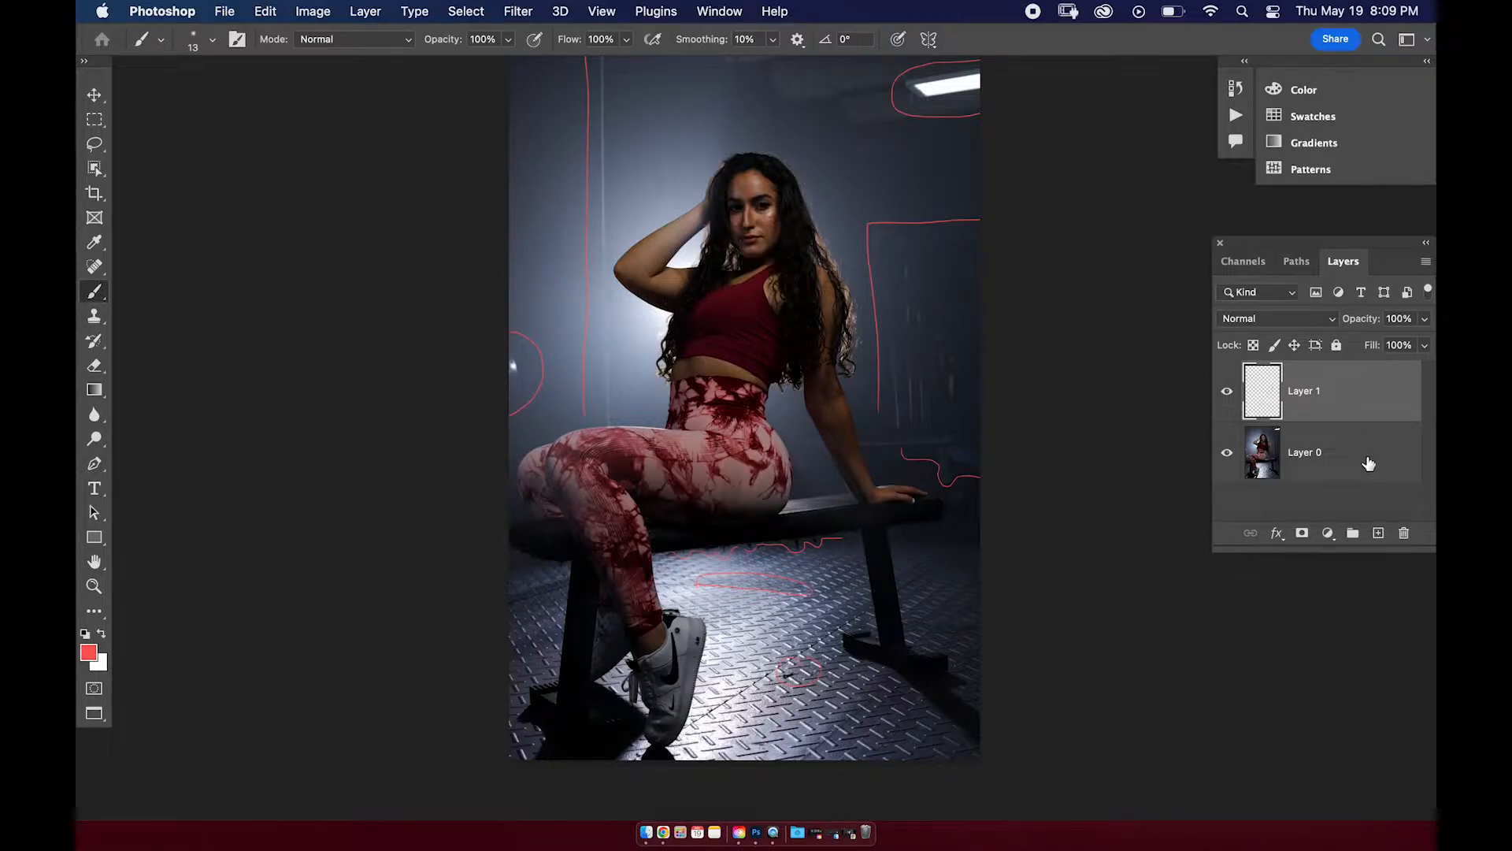
# Duplicate Layer 0 and hide the original layer.
pyautogui.click(1361, 466)
pyautogui.press('super+j')
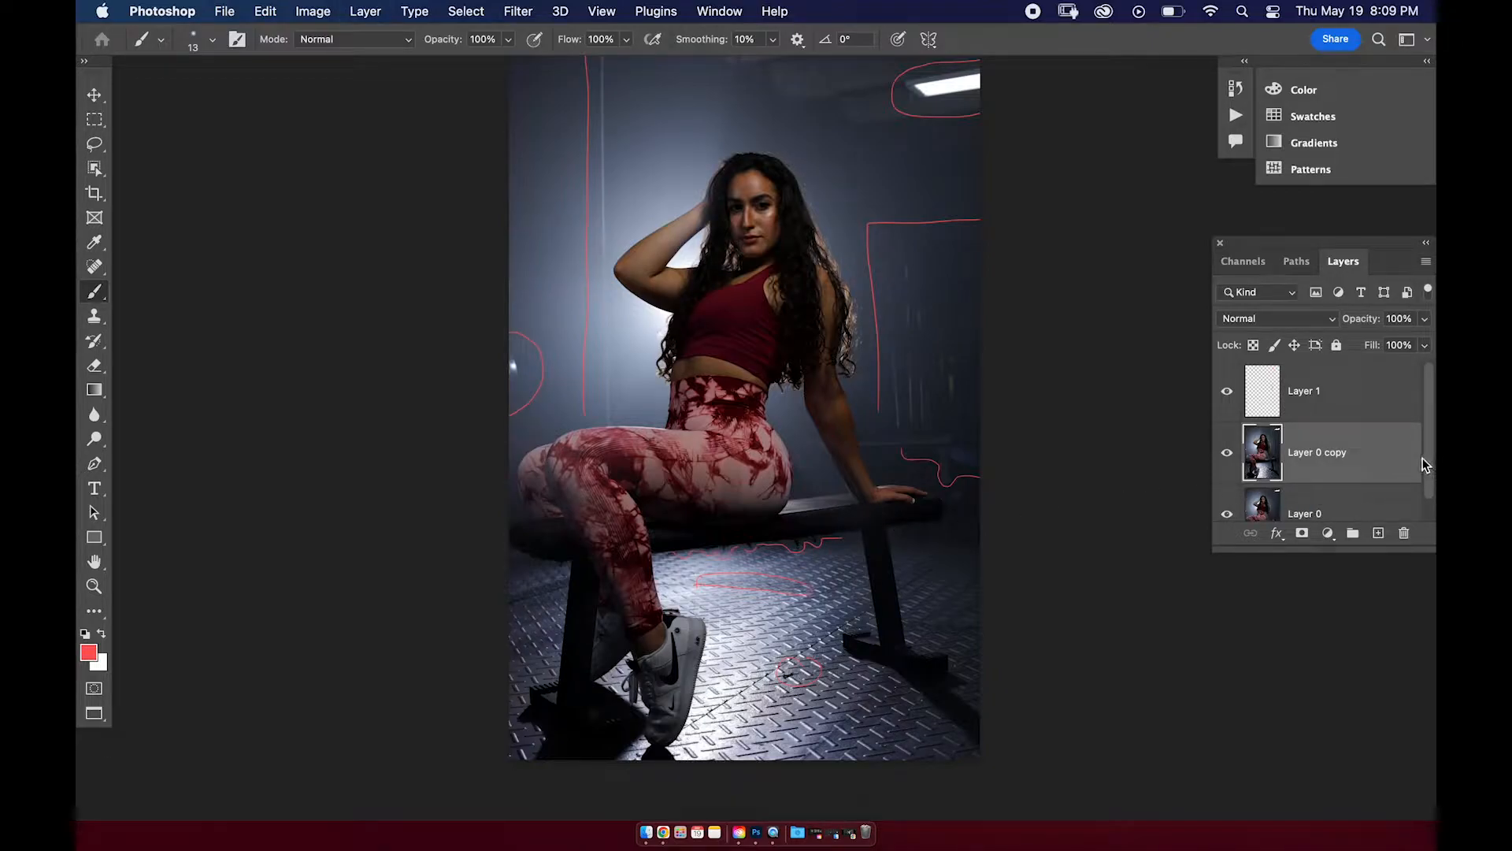
pyautogui.scroll(-1, 1425, 496)
pyautogui.click(1227, 490)
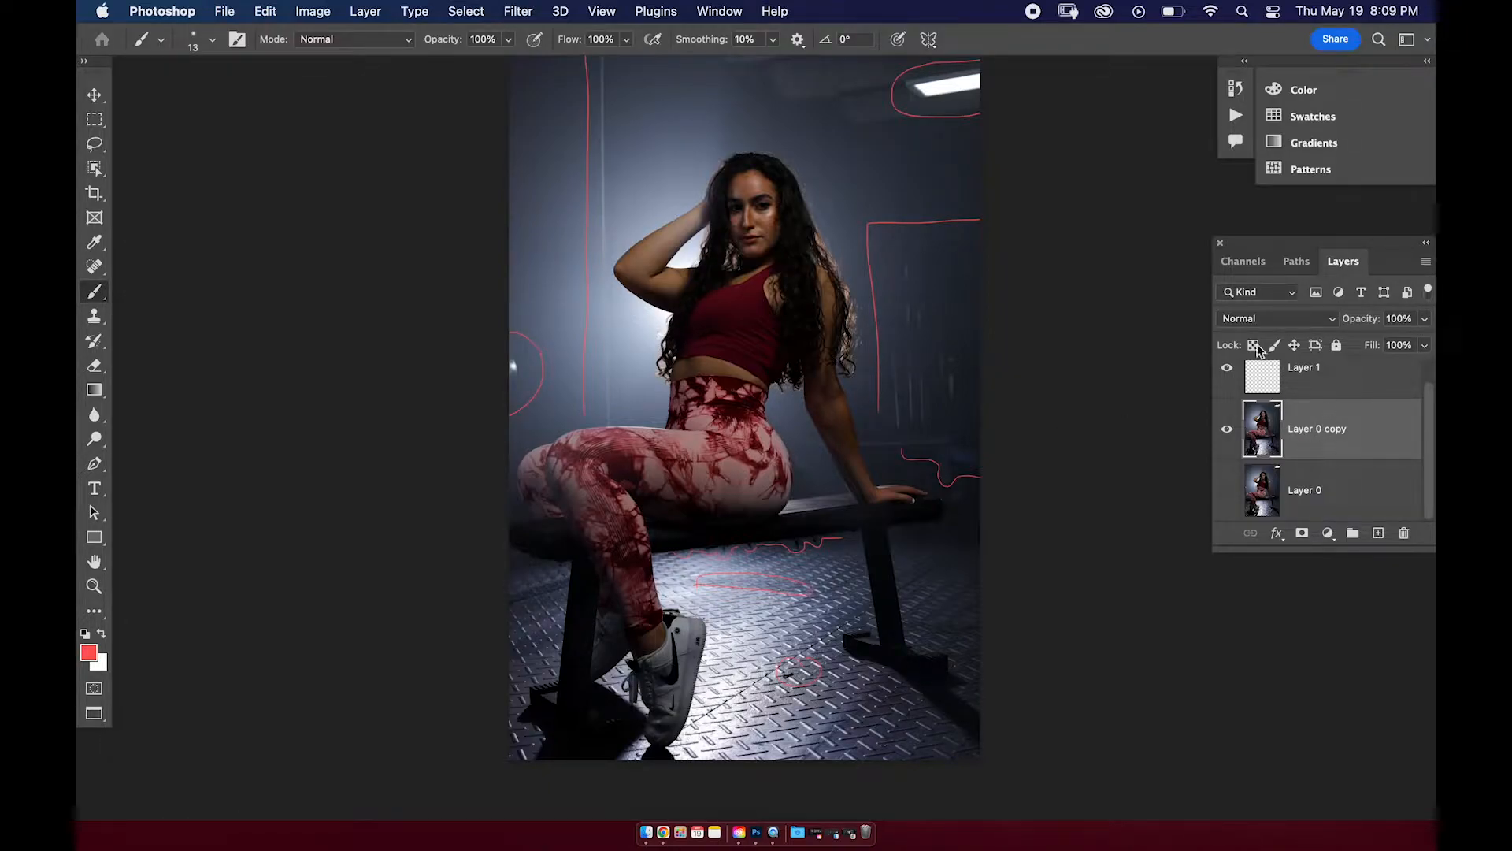
# Open the Liquify filter on the duplicate and pucker the model's waist with a brush size of 509.
pyautogui.click(520, 12)
pyautogui.click(578, 186)
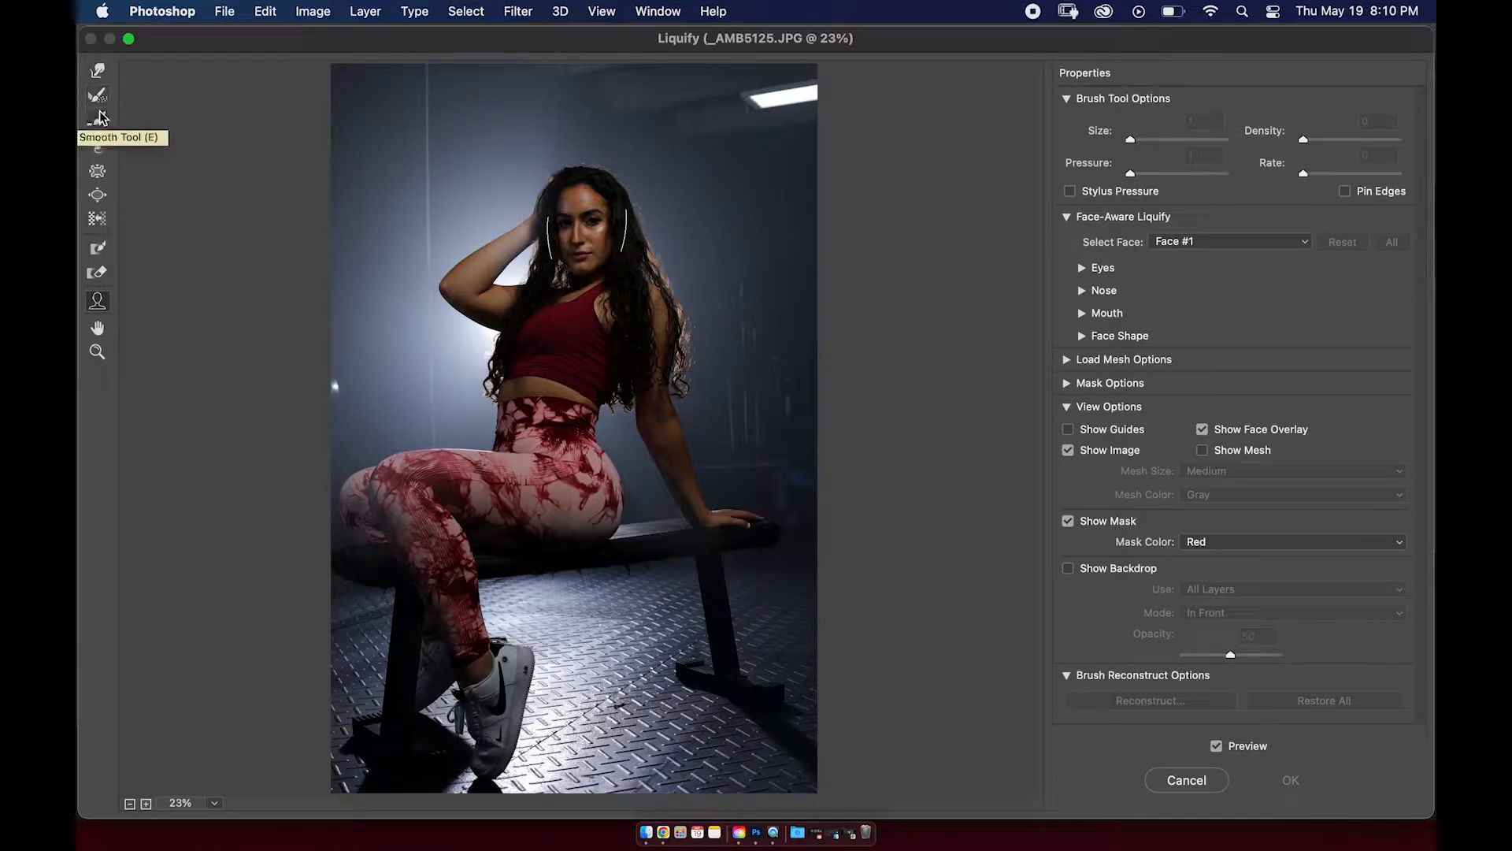
pyautogui.click(99, 172)
pyautogui.click(98, 172)
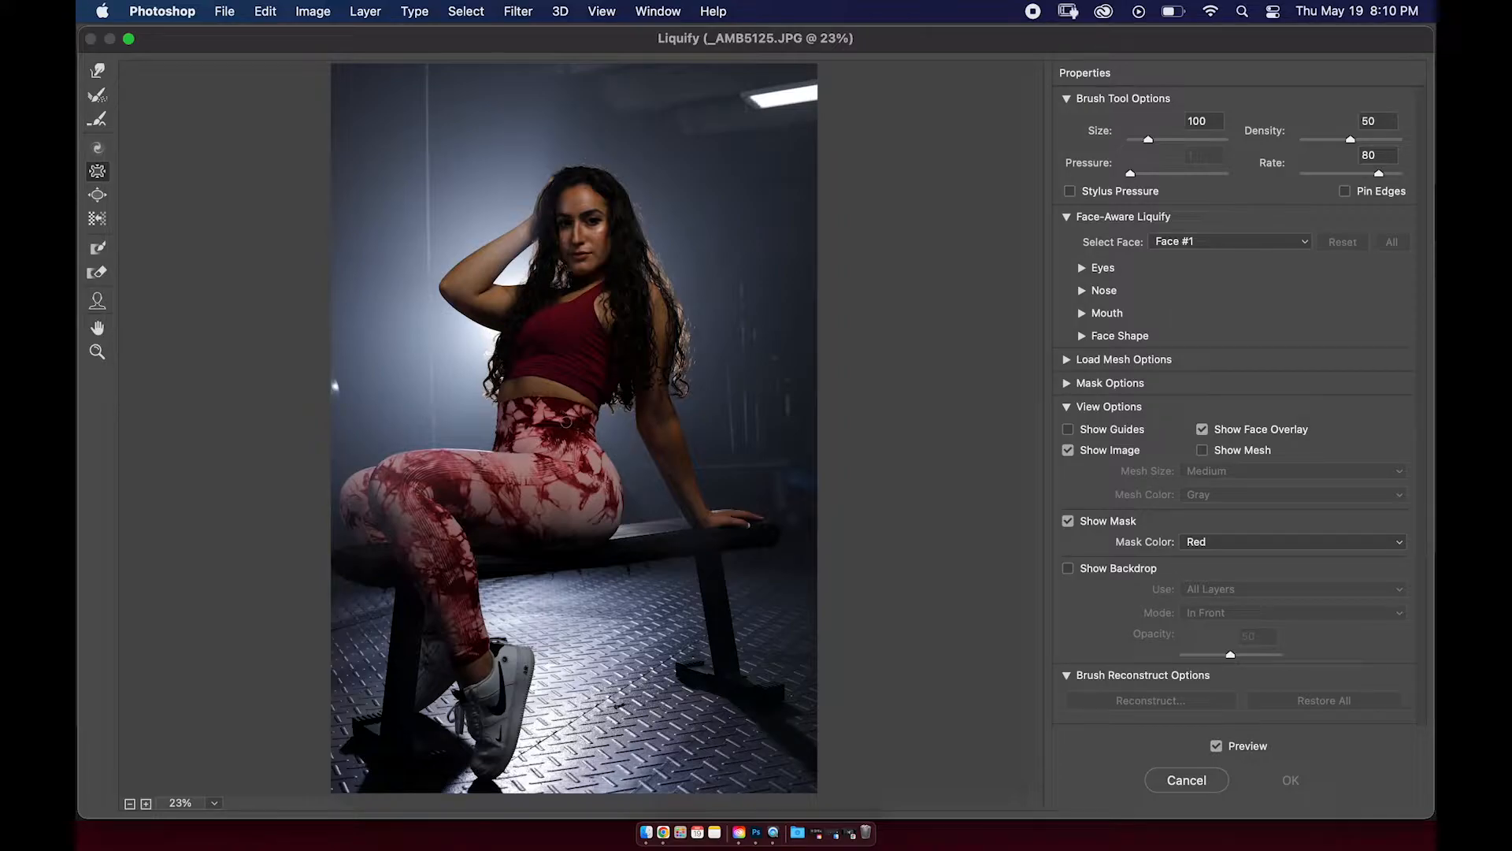
pyautogui.moveTo(559, 414); pyautogui.dragTo(583, 400)
pyautogui.click(544, 398)
pyautogui.click(514, 417)
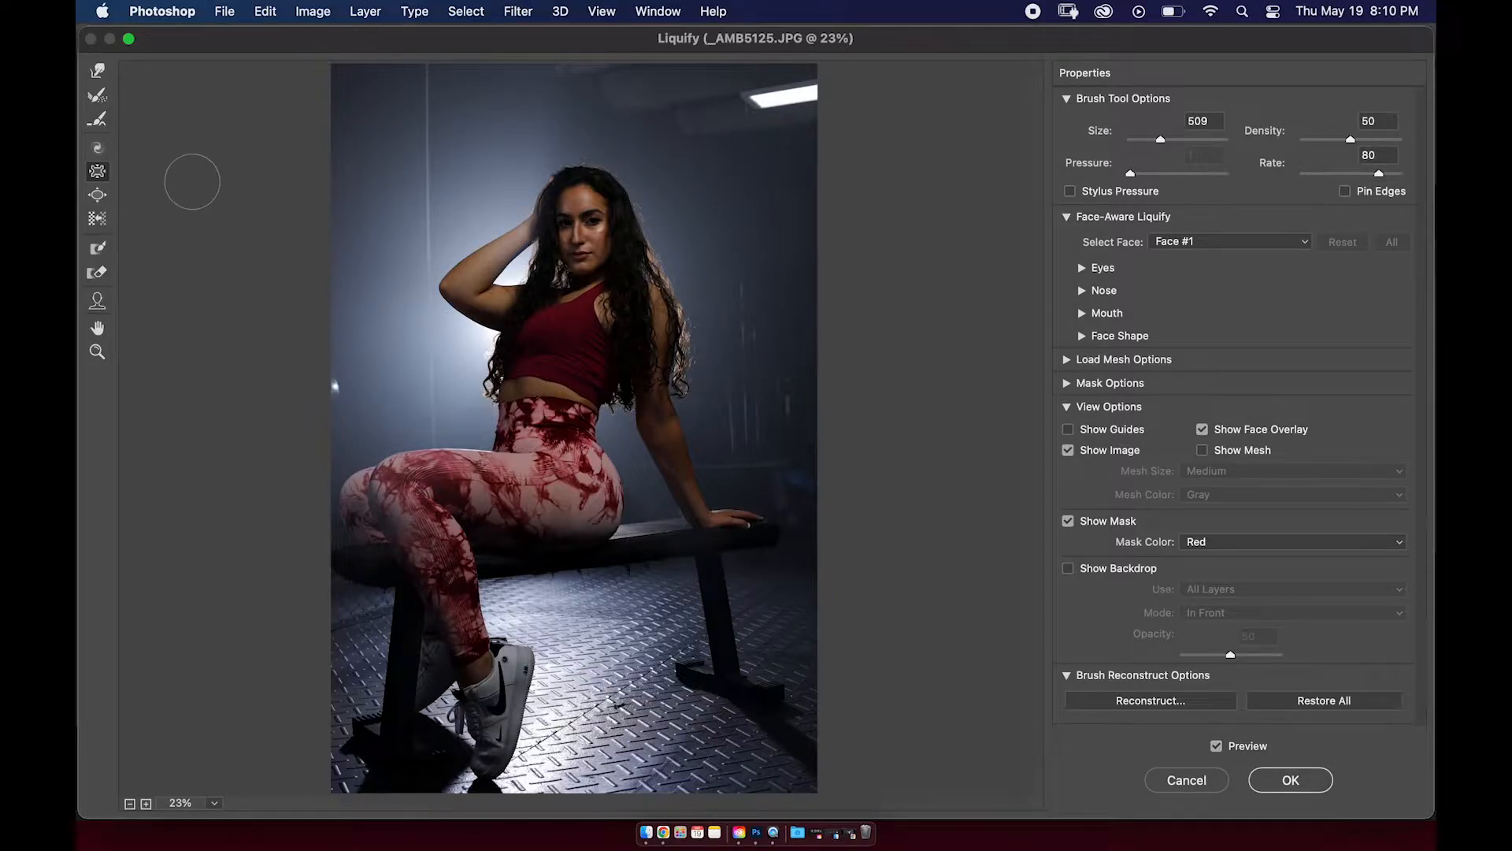
# Push the sides of the model's waist inward with the Forward Warp tool, using brush sizes between 580 and 1115.
pyautogui.click(98, 72)
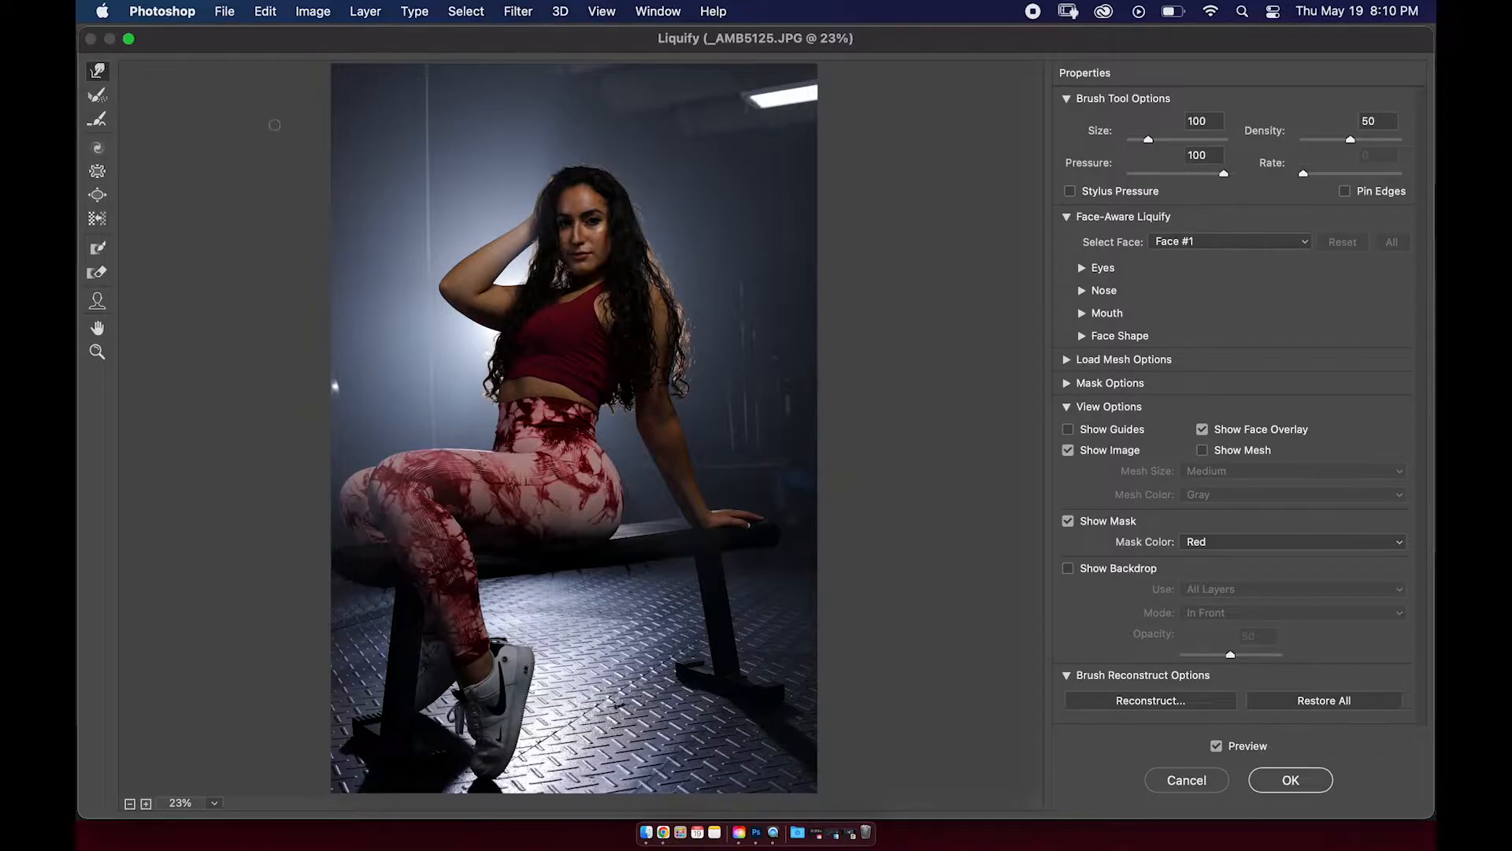
pyautogui.keyDown('ctrl'); pyautogui.keyDown('alt'); pyautogui.moveTo(582, 406); pyautogui.dragTo(617, 397); pyautogui.keyUp('alt'); pyautogui.keyUp('ctrl')
pyautogui.moveTo(462, 397); pyautogui.dragTo(486, 391)
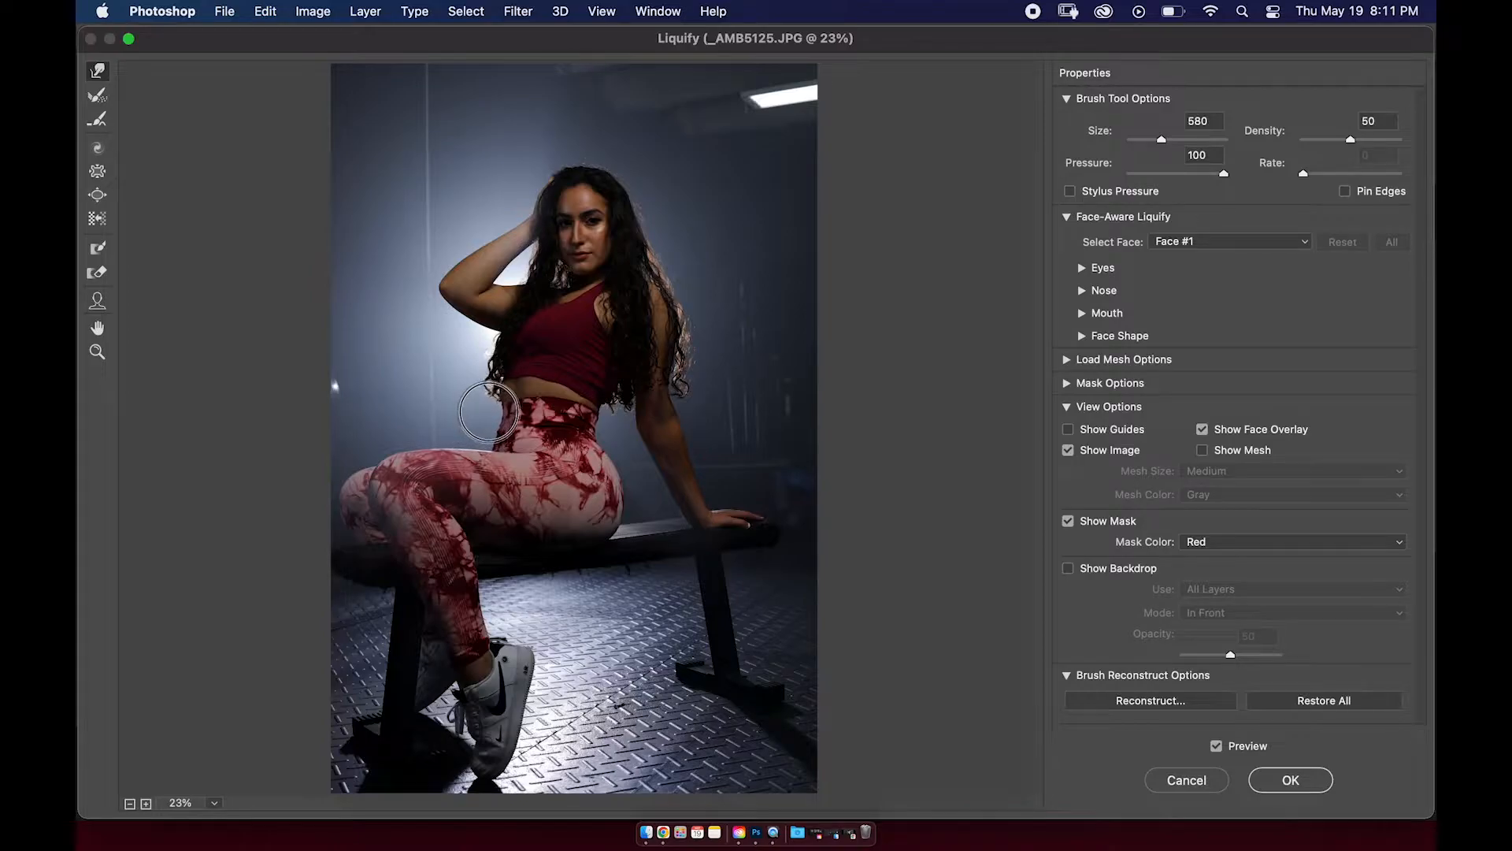
pyautogui.moveTo(546, 390); pyautogui.dragTo(593, 391)
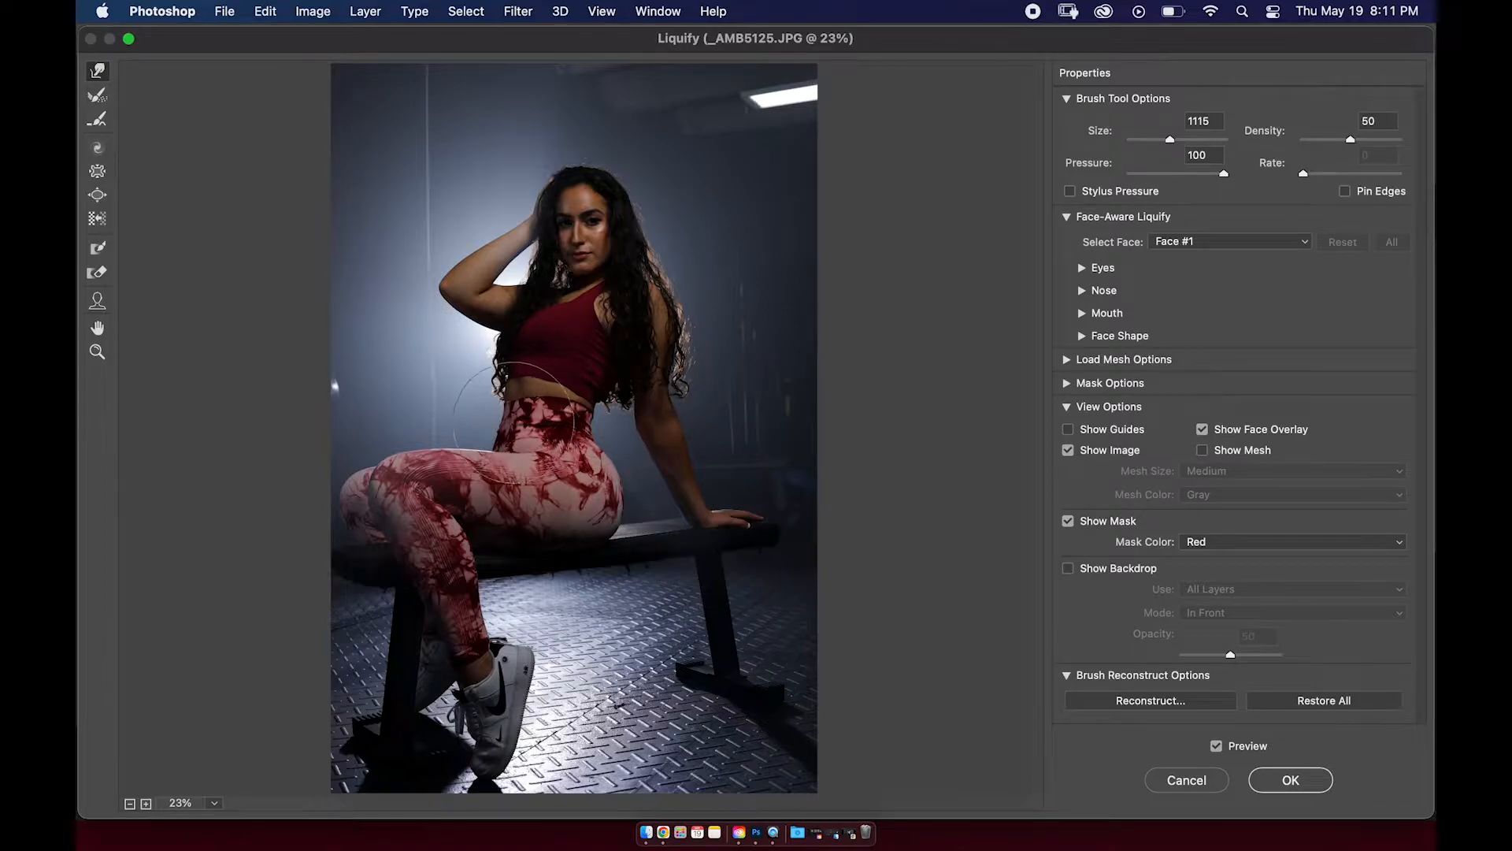
pyautogui.moveTo(549, 422); pyautogui.dragTo(520, 424)
pyautogui.moveTo(514, 404)
pyautogui.mouseDown()
pyautogui.moveTo(543, 403)
pyautogui.moveTo(520, 410)
pyautogui.mouseUp()
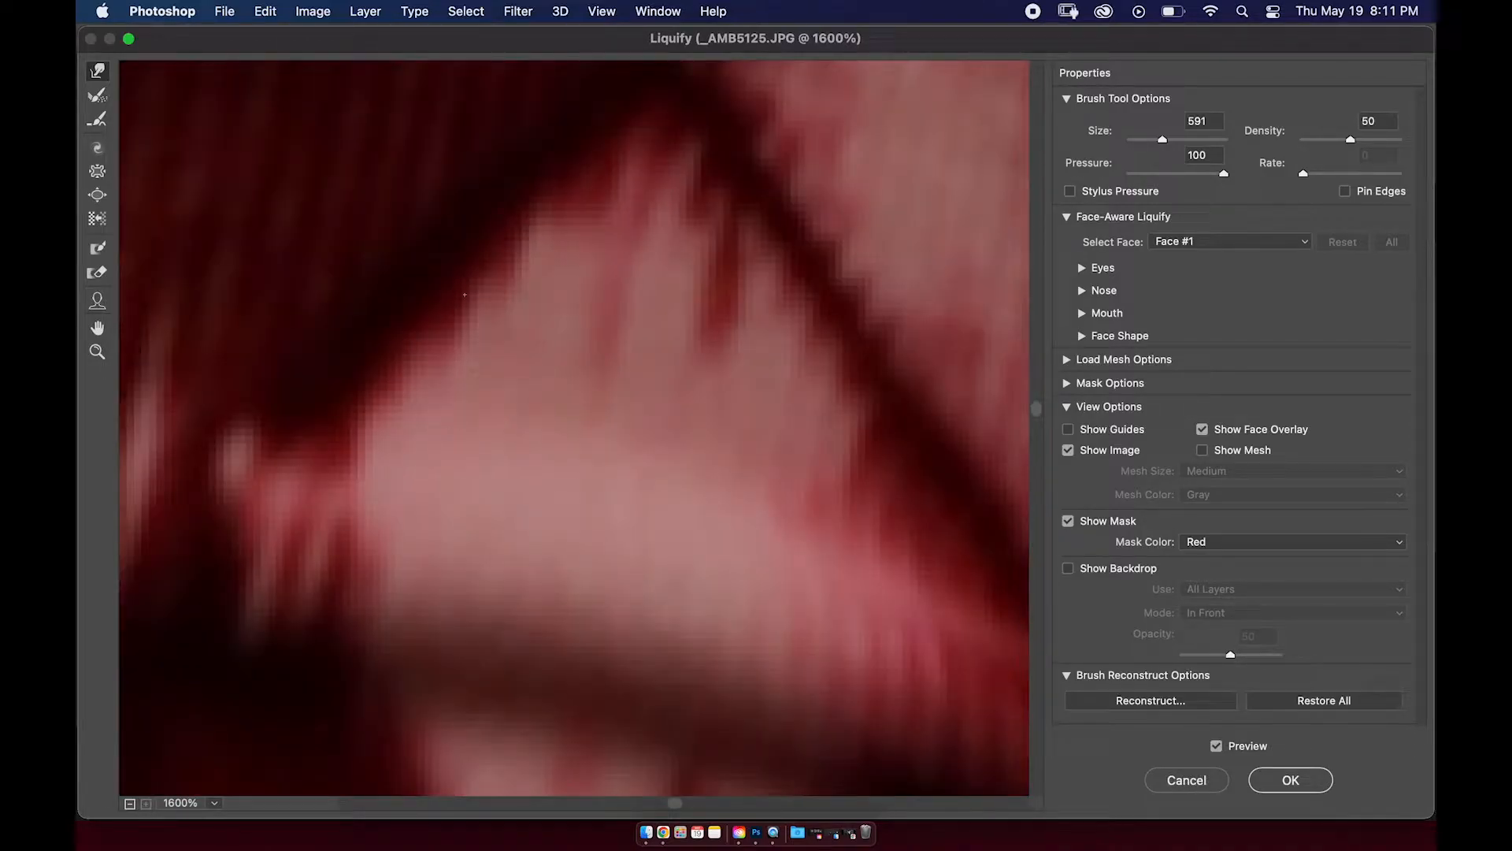
# Refine the waist contour along the back-lit side with Forward Warp, using brush sizes 383 and 543.
pyautogui.press('super+minus')
pyautogui.press('super+minus')
pyautogui.press('super+minus')
pyautogui.press('super+minus')
pyautogui.press('super+minus')
pyautogui.press('super+minus')
pyautogui.press('super+minus')
pyautogui.press('super+minus')
pyautogui.press('super+minus')
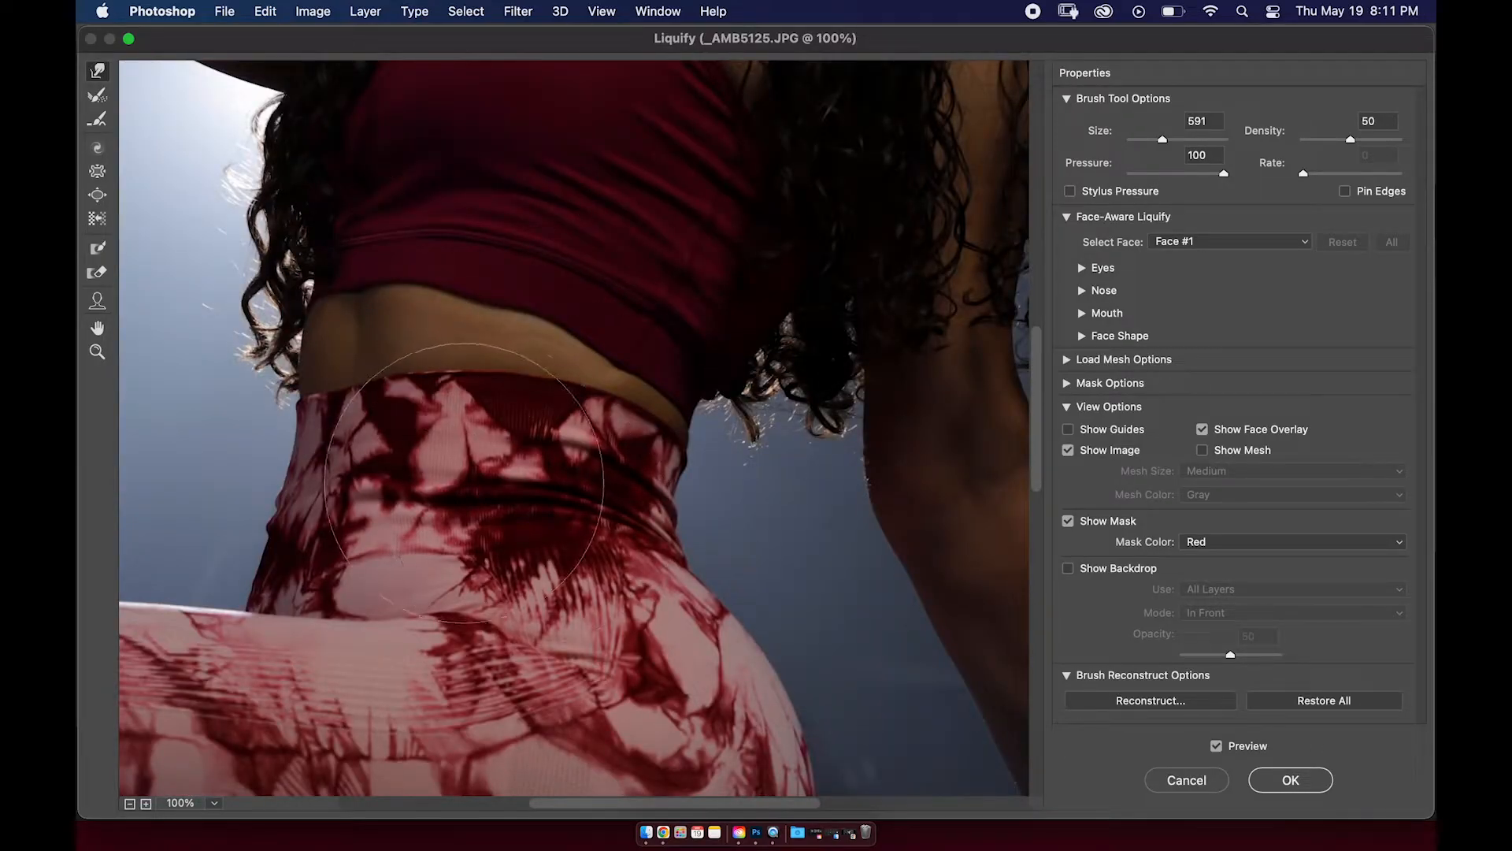
pyautogui.moveTo(504, 455)
pyautogui.mouseDown()
pyautogui.moveTo(405, 480)
pyautogui.moveTo(446, 473)
pyautogui.mouseUp()
pyautogui.moveTo(334, 483); pyautogui.dragTo(493, 475)
pyautogui.moveTo(363, 473); pyautogui.dragTo(398, 478)
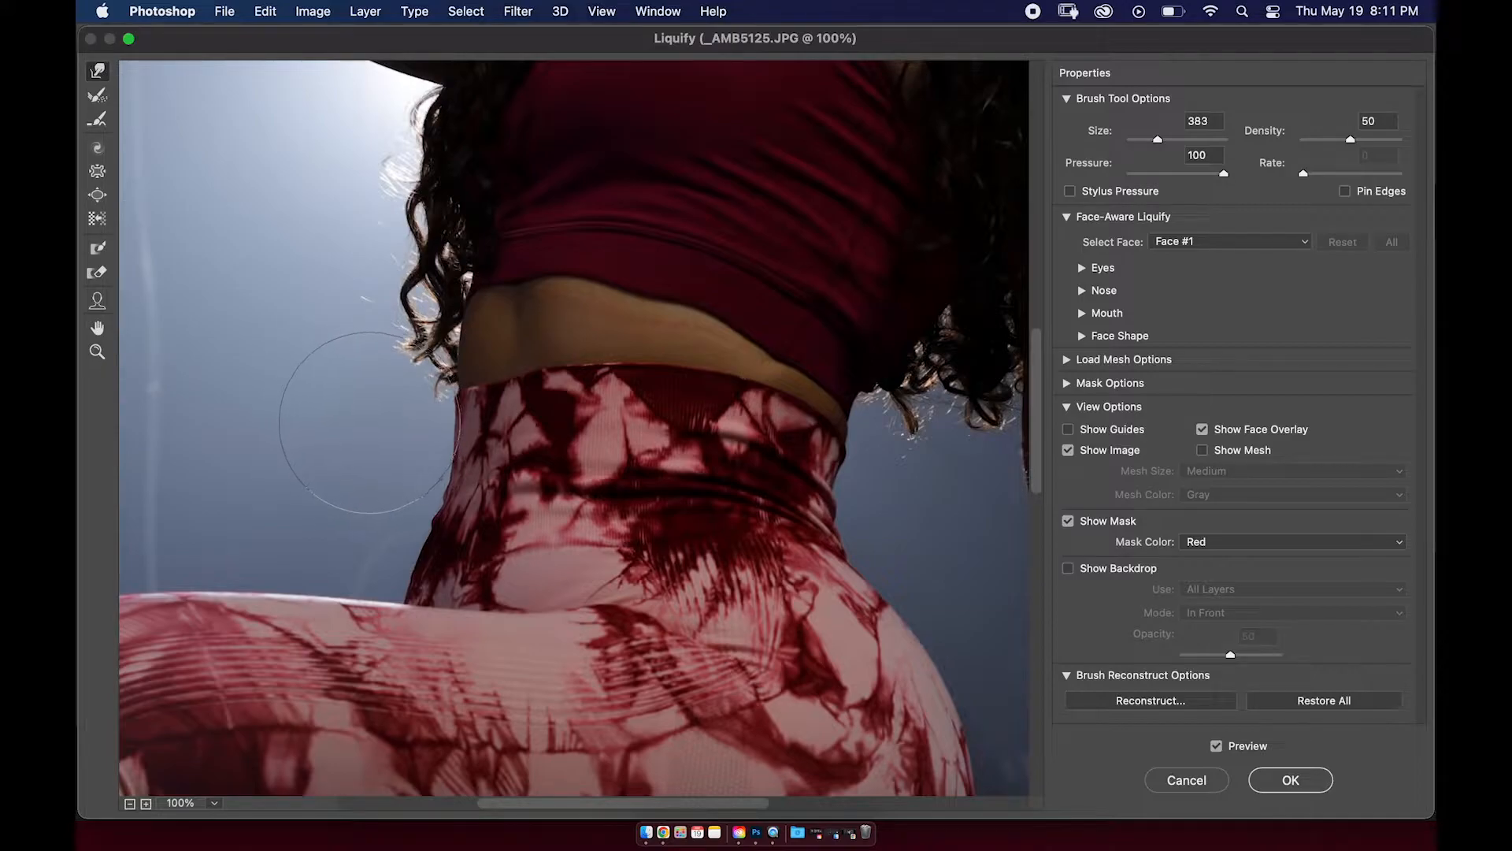
pyautogui.moveTo(358, 438); pyautogui.dragTo(413, 439)
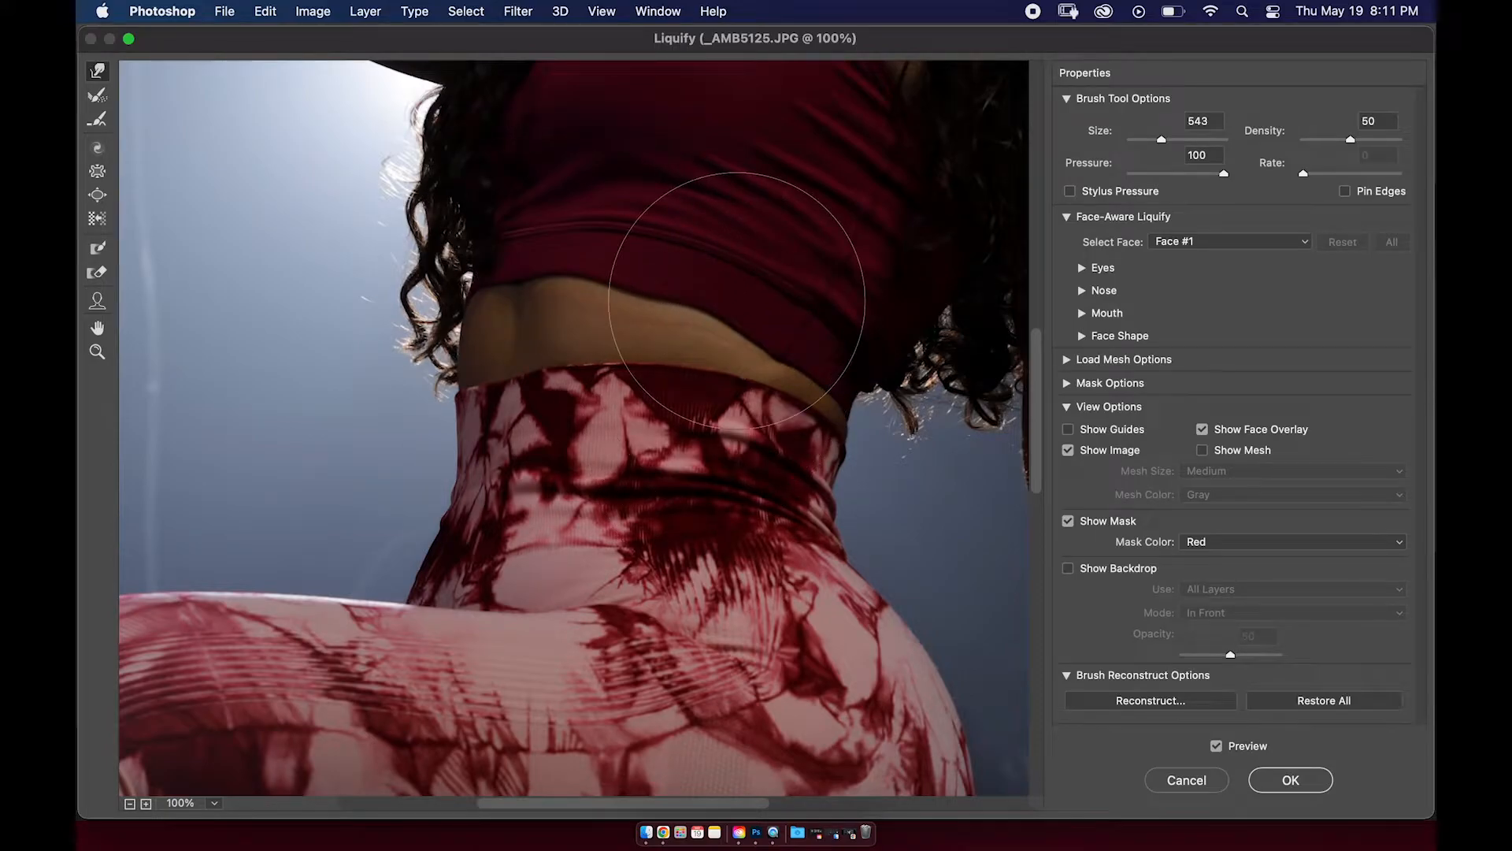
# Enlarge the model's hip area with the Bloat tool at brush size 828 and apply the Liquify filter.
pyautogui.scroll(-3, 736, 301)
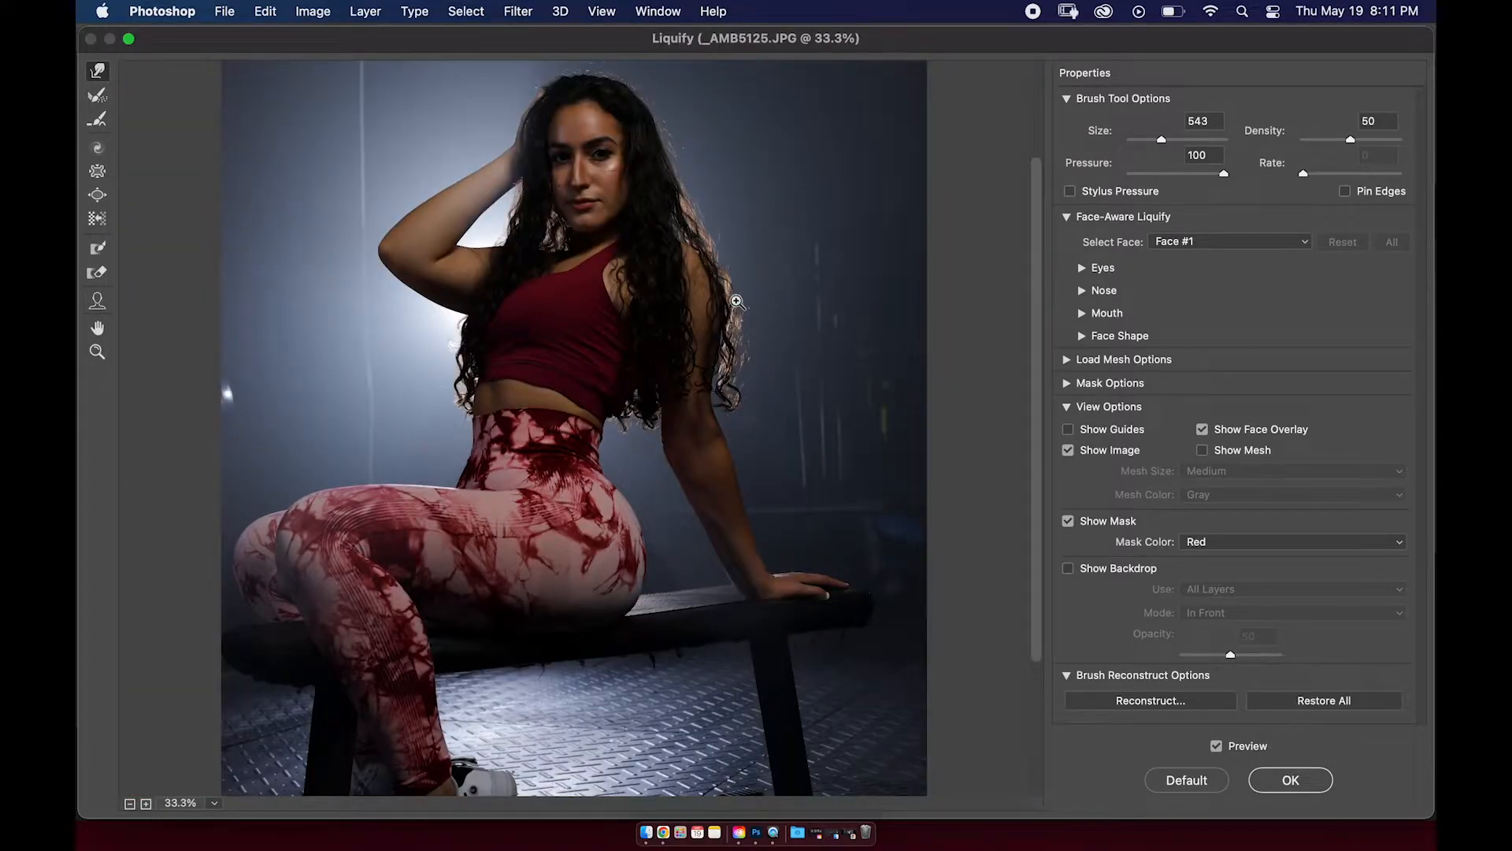
pyautogui.press('super+minus')
pyautogui.press('super+equal')
pyautogui.click(99, 197)
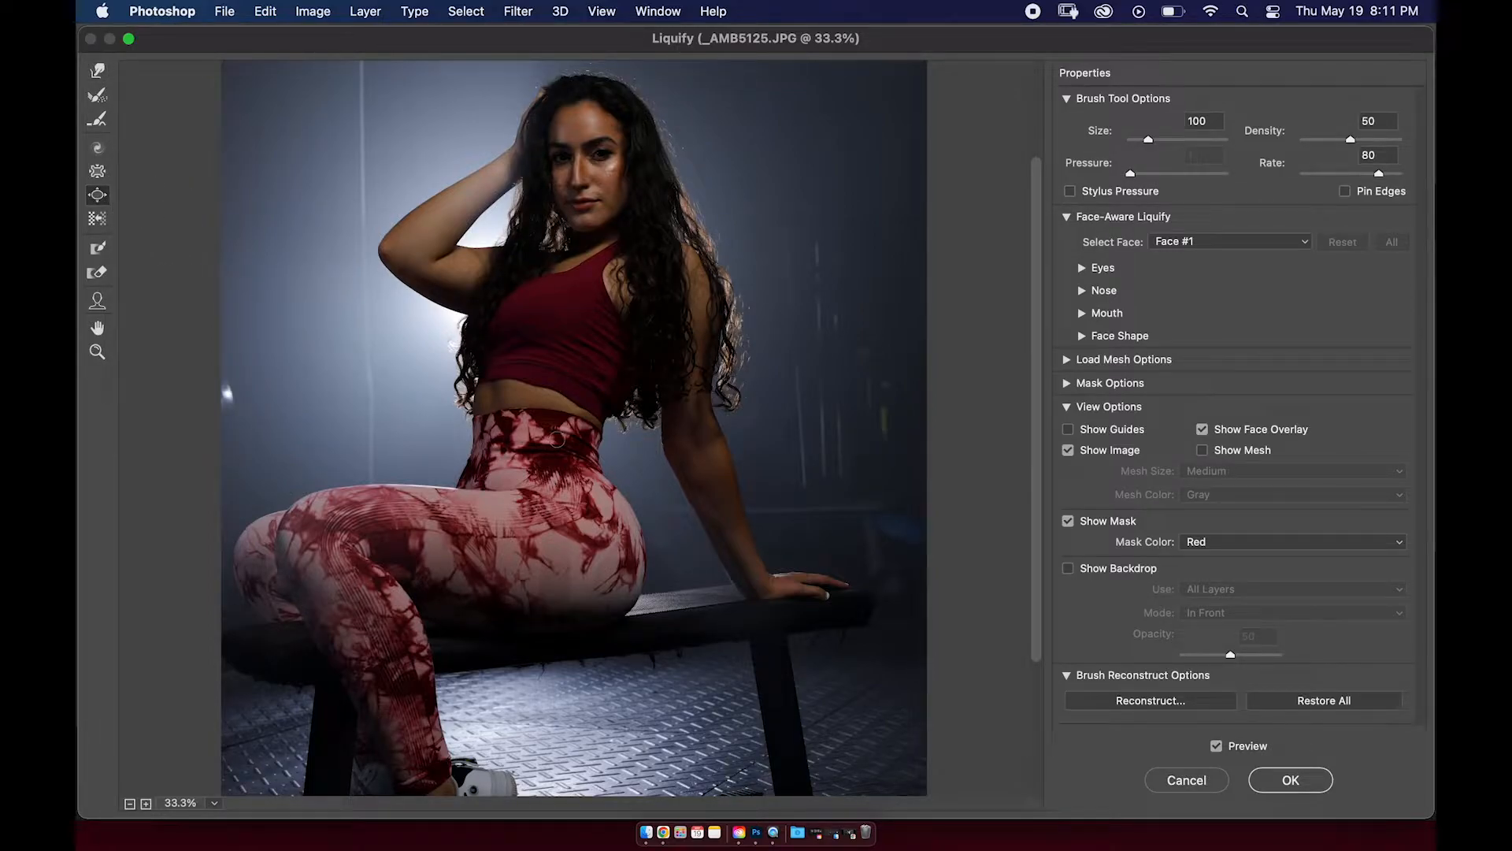
pyautogui.moveTo(587, 366); pyautogui.dragTo(641, 348)
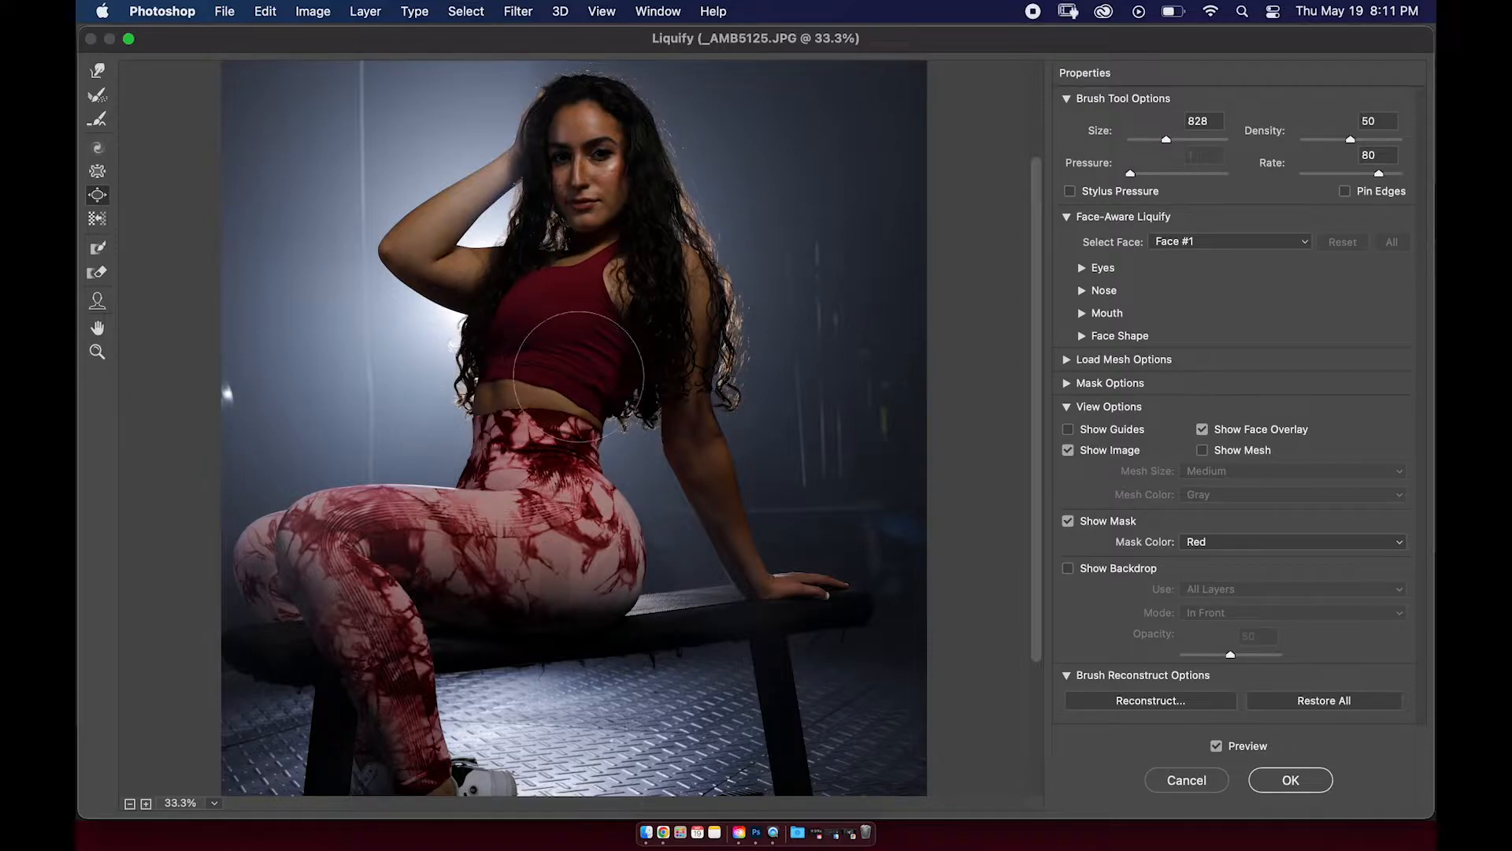
pyautogui.click(591, 518)
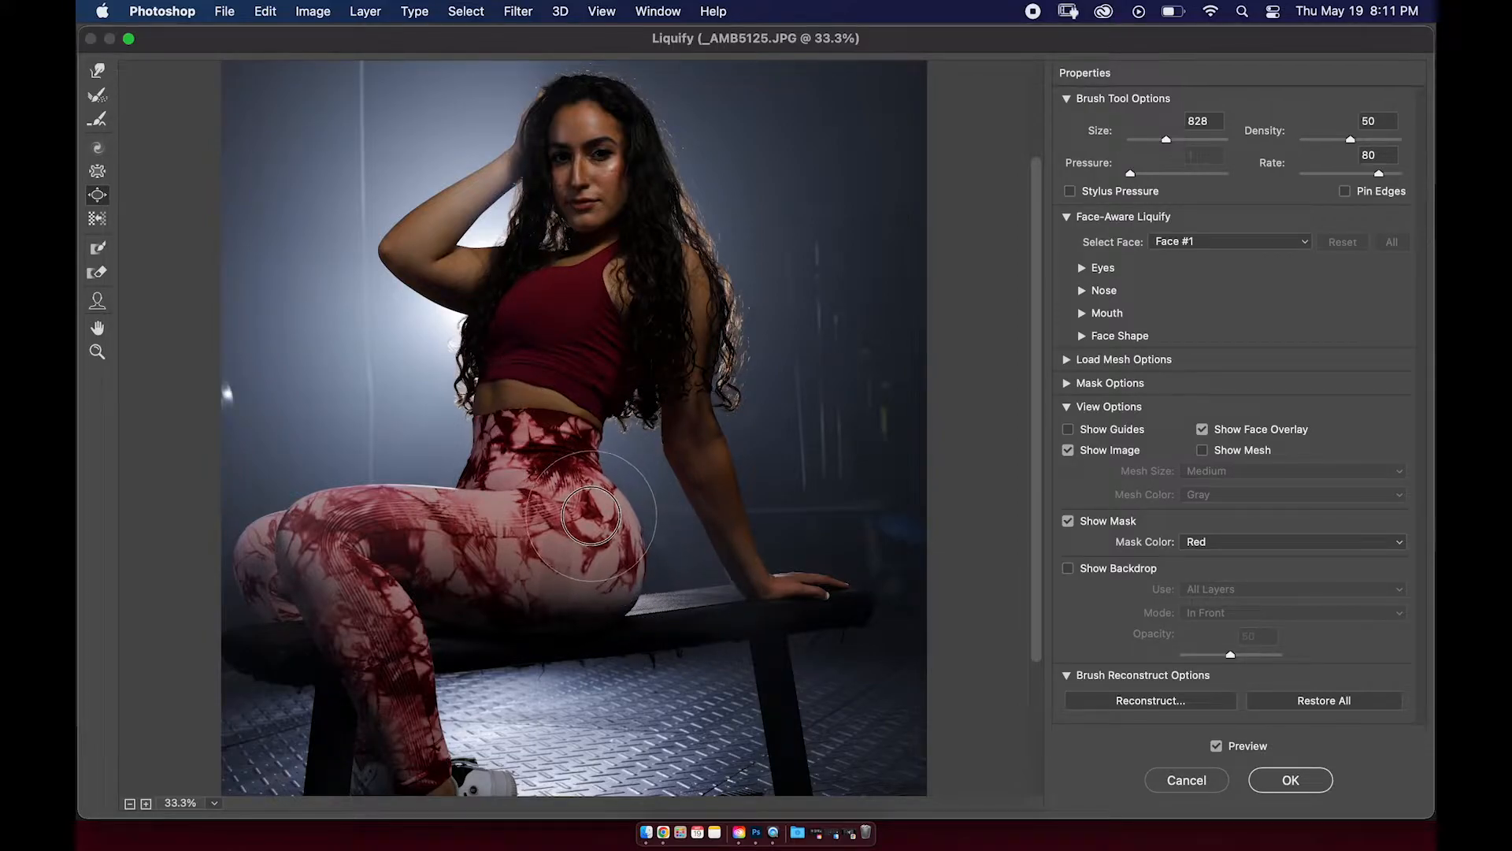
pyautogui.click(589, 553)
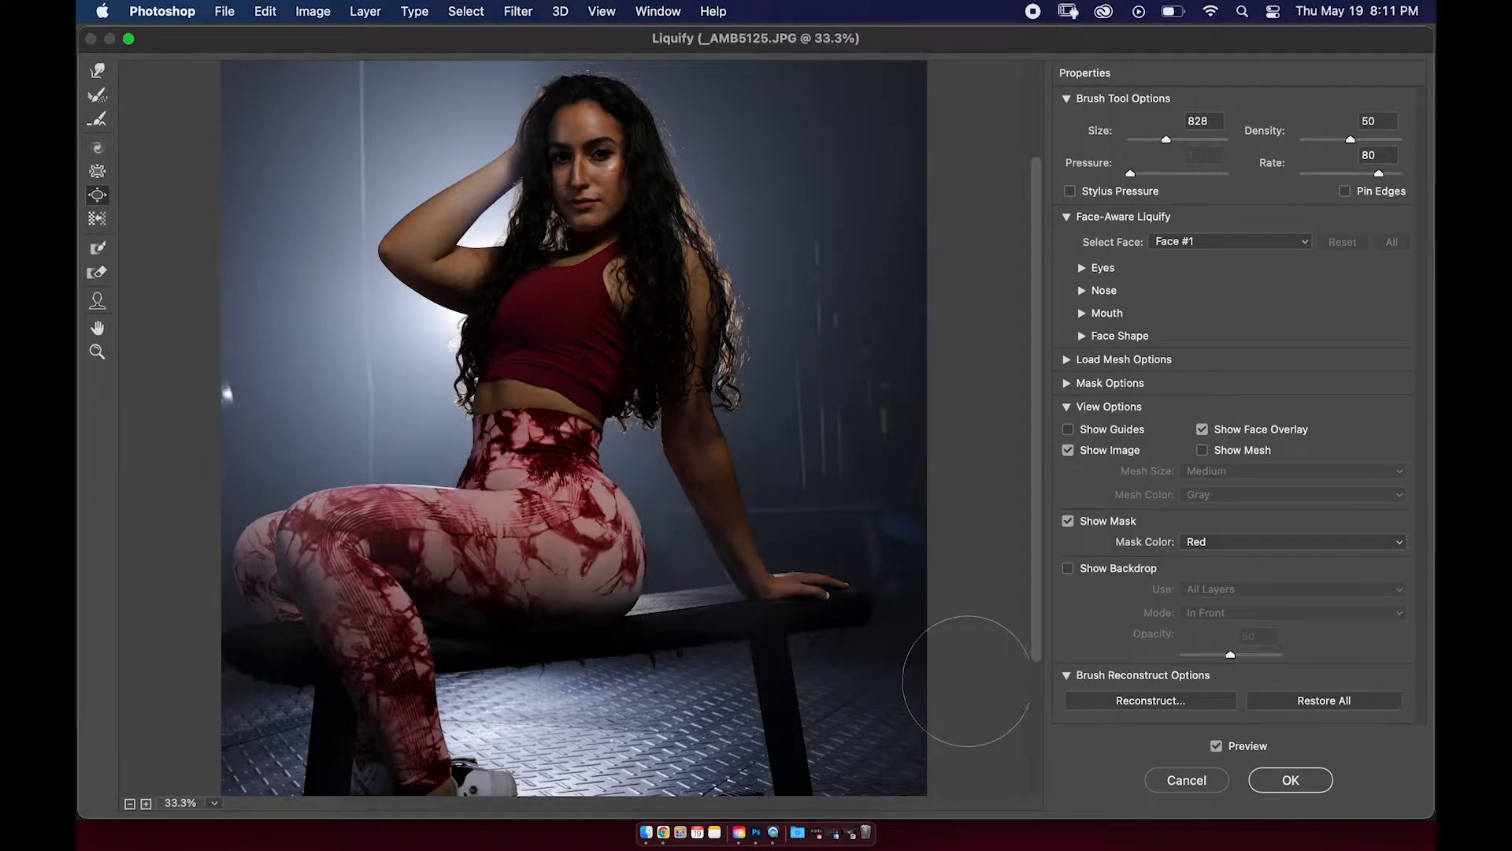
pyautogui.click(602, 497)
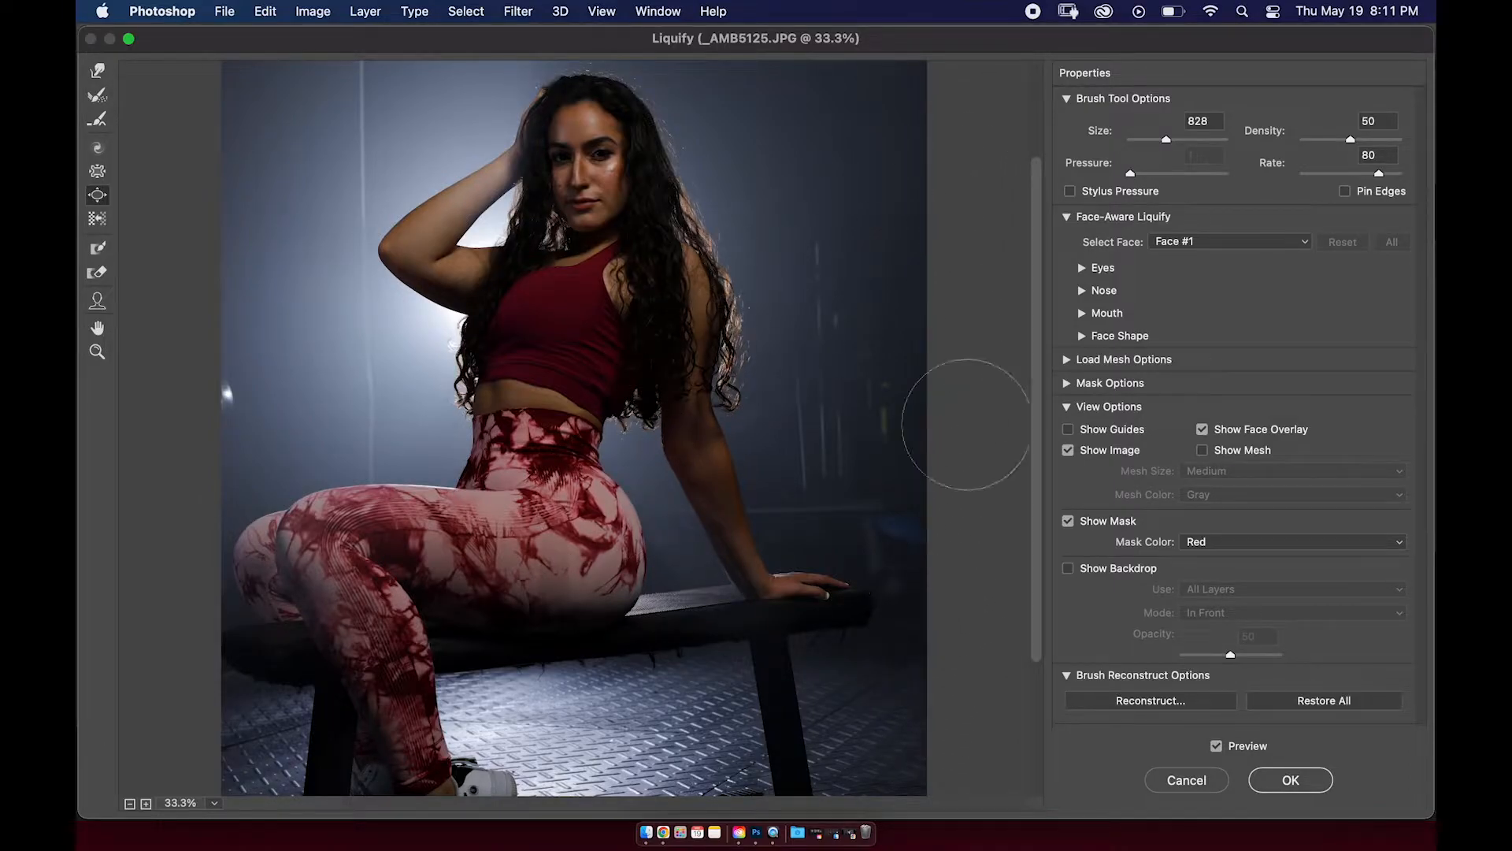
pyautogui.click(1284, 779)
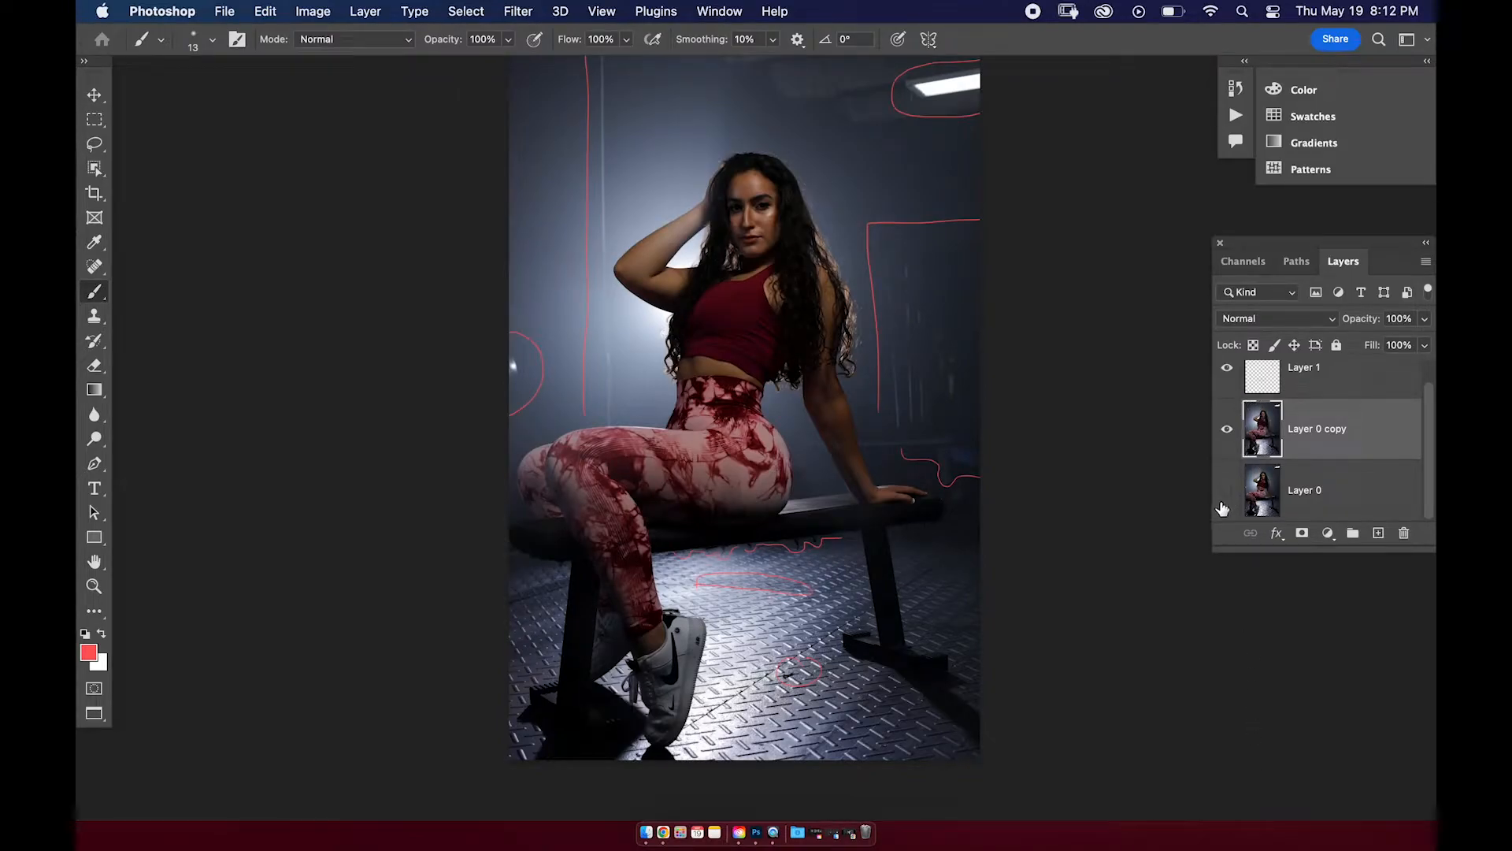
# Show Layer 0 and toggle the visibility of Layer 0 copy to compare the body shape before and after Liquify.
pyautogui.click(1227, 433)
pyautogui.click(1229, 434)
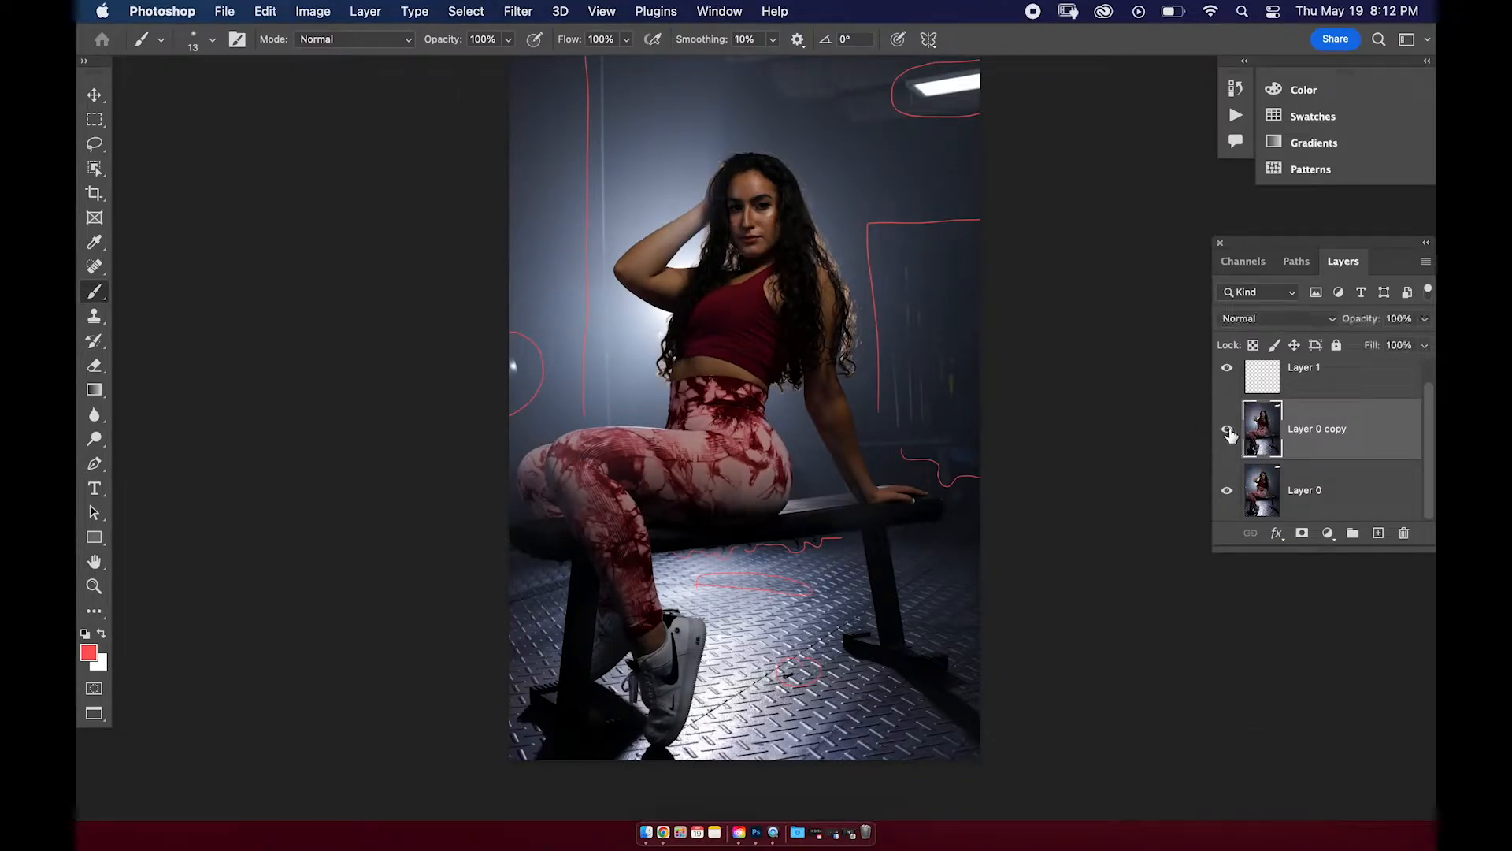
pyautogui.click(1231, 434)
pyautogui.click(1231, 434)
pyautogui.click(1232, 433)
pyautogui.click(1233, 432)
pyautogui.click(1232, 432)
pyautogui.click(1231, 434)
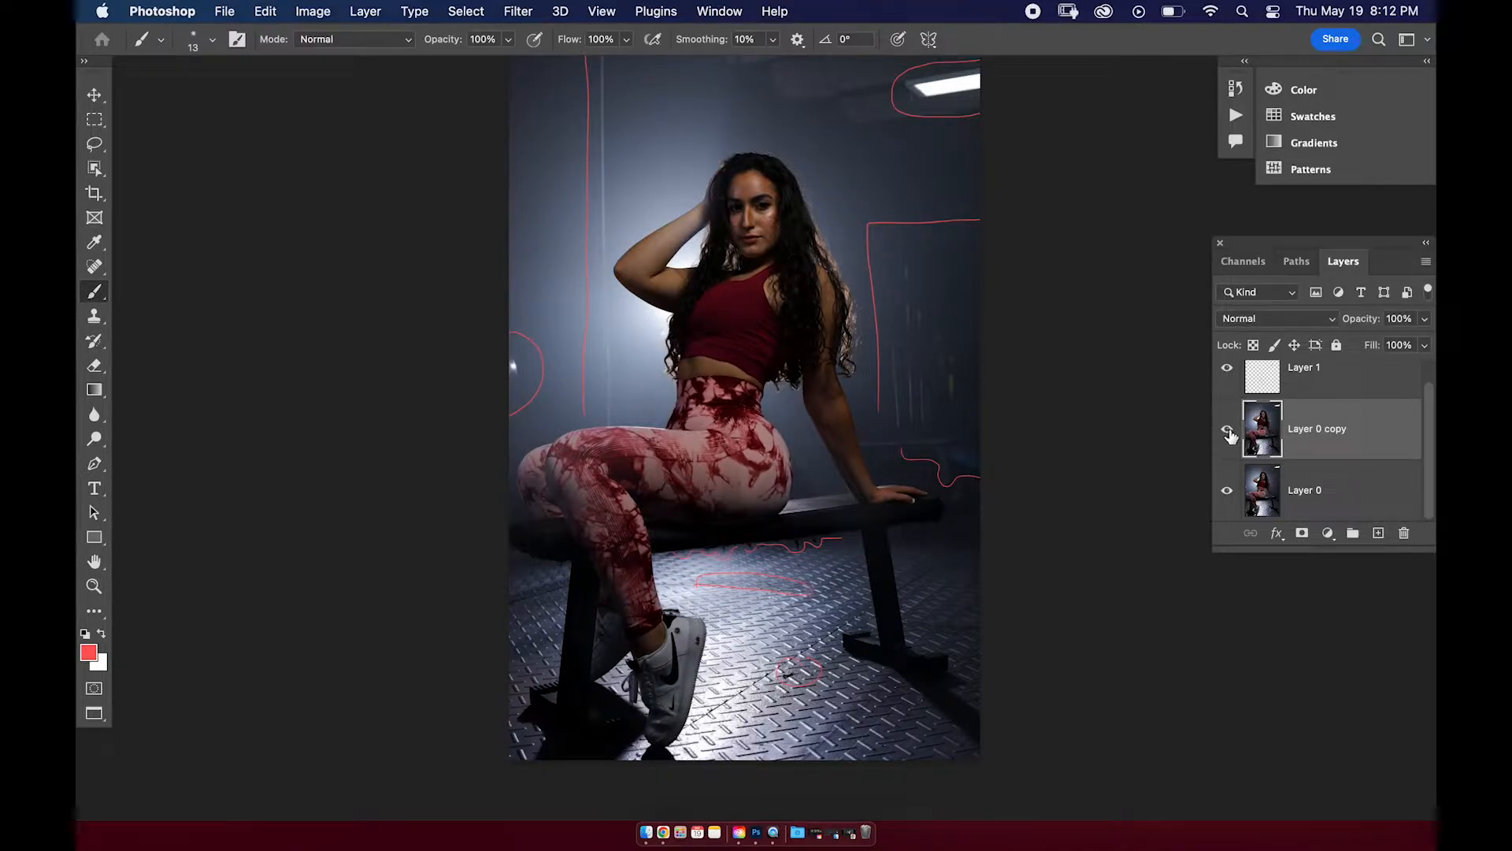
# Hide Layer 1 with the red marks and make Layer 0 copy the active layer.
pyautogui.click(1310, 386)
pyautogui.click(1228, 391)
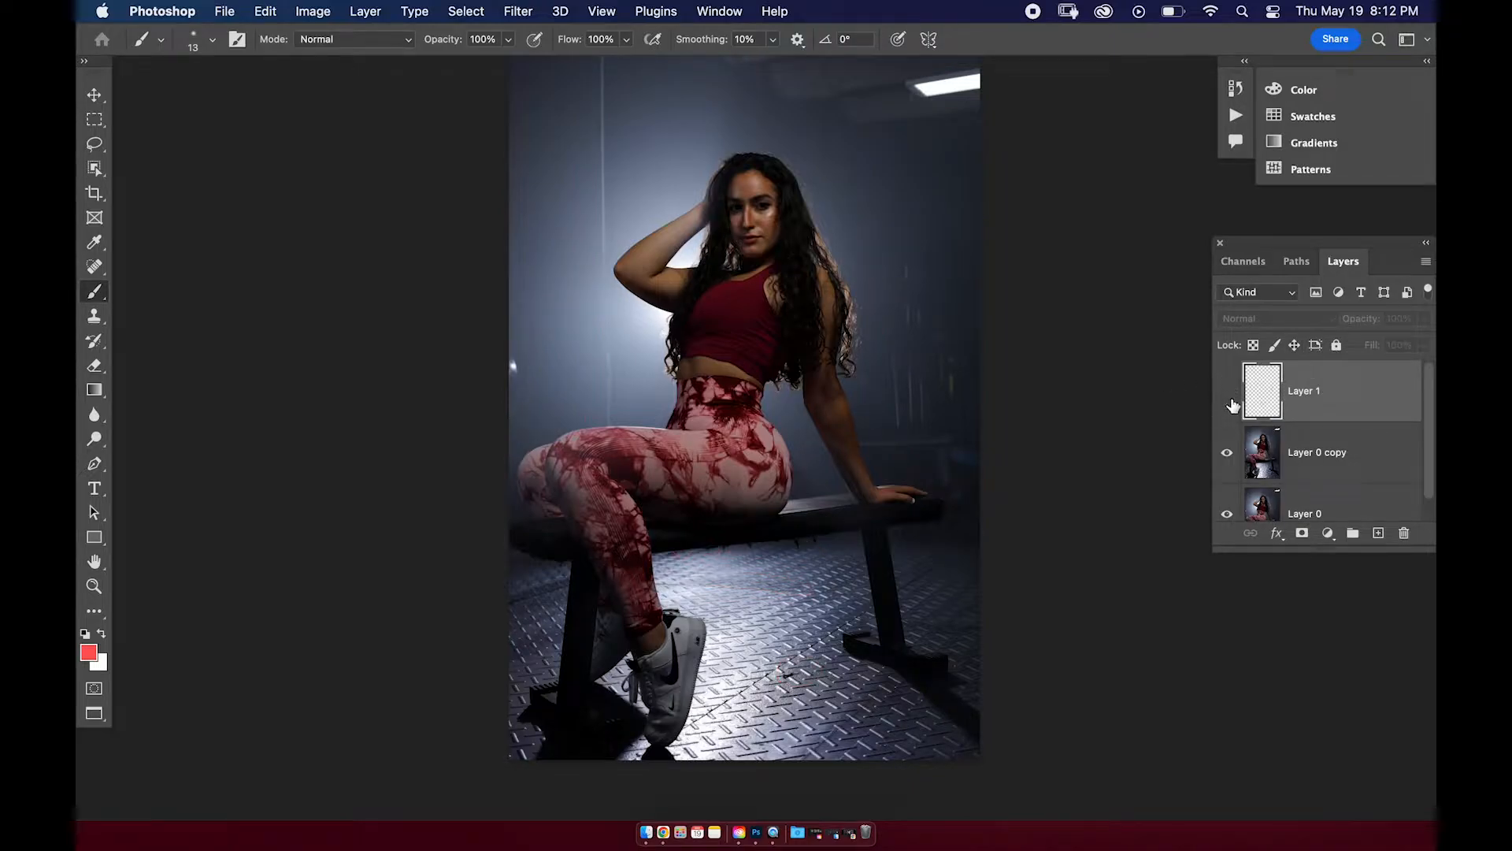
pyautogui.click(1347, 460)
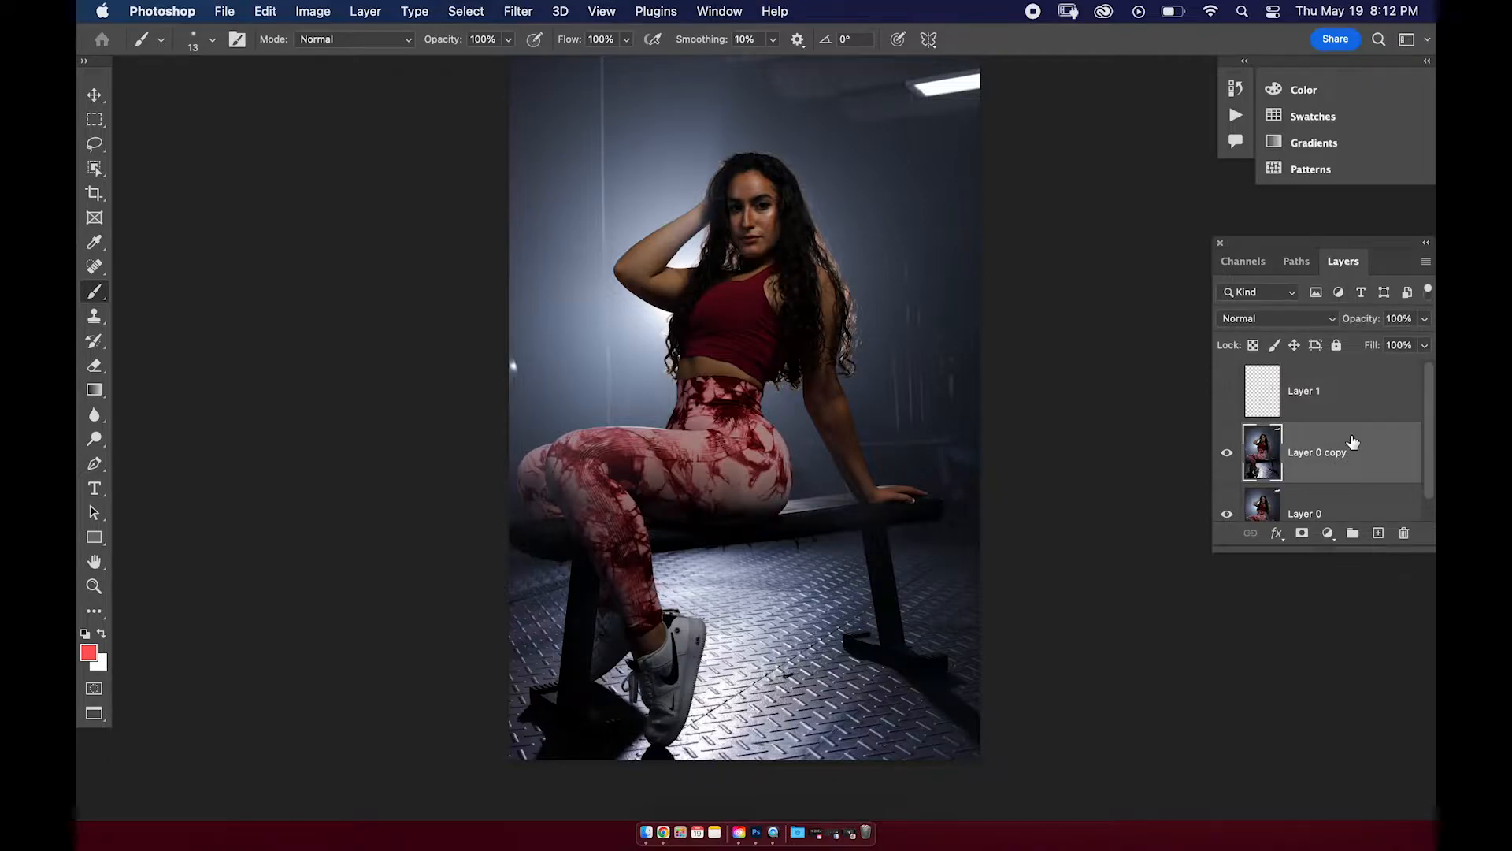
# Duplicate Layer 0 copy and set the Spot Healing Brush to a size of 107 px for the background streak.
pyautogui.press('super+j')
pyautogui.moveTo(1335, 461); pyautogui.dragTo(1335, 463)
pyautogui.press('j')
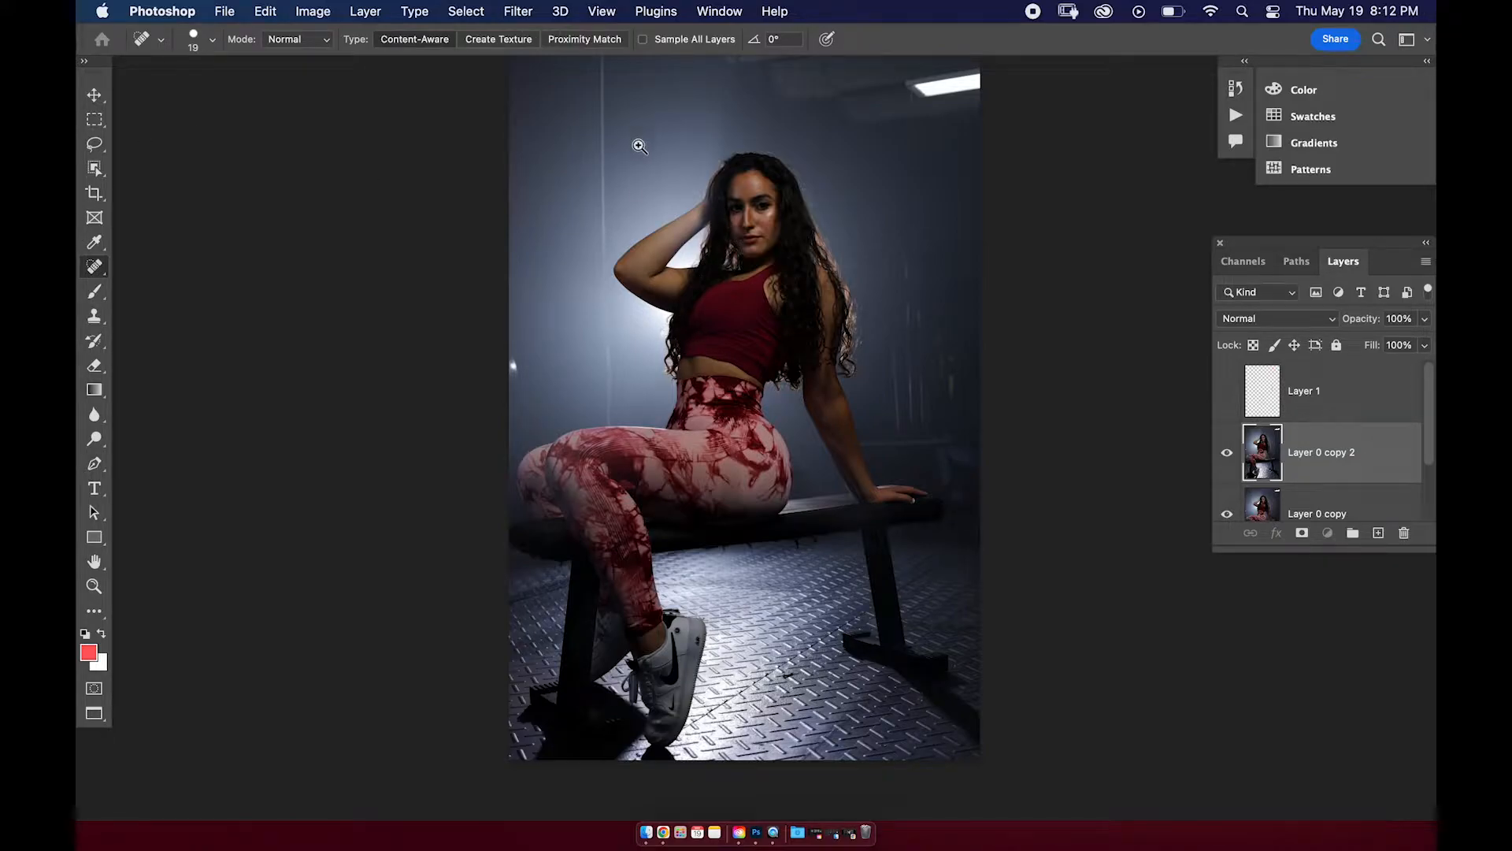
pyautogui.moveTo(603, 188); pyautogui.dragTo(681, 198)
pyautogui.moveTo(581, 338); pyautogui.dragTo(557, 552)
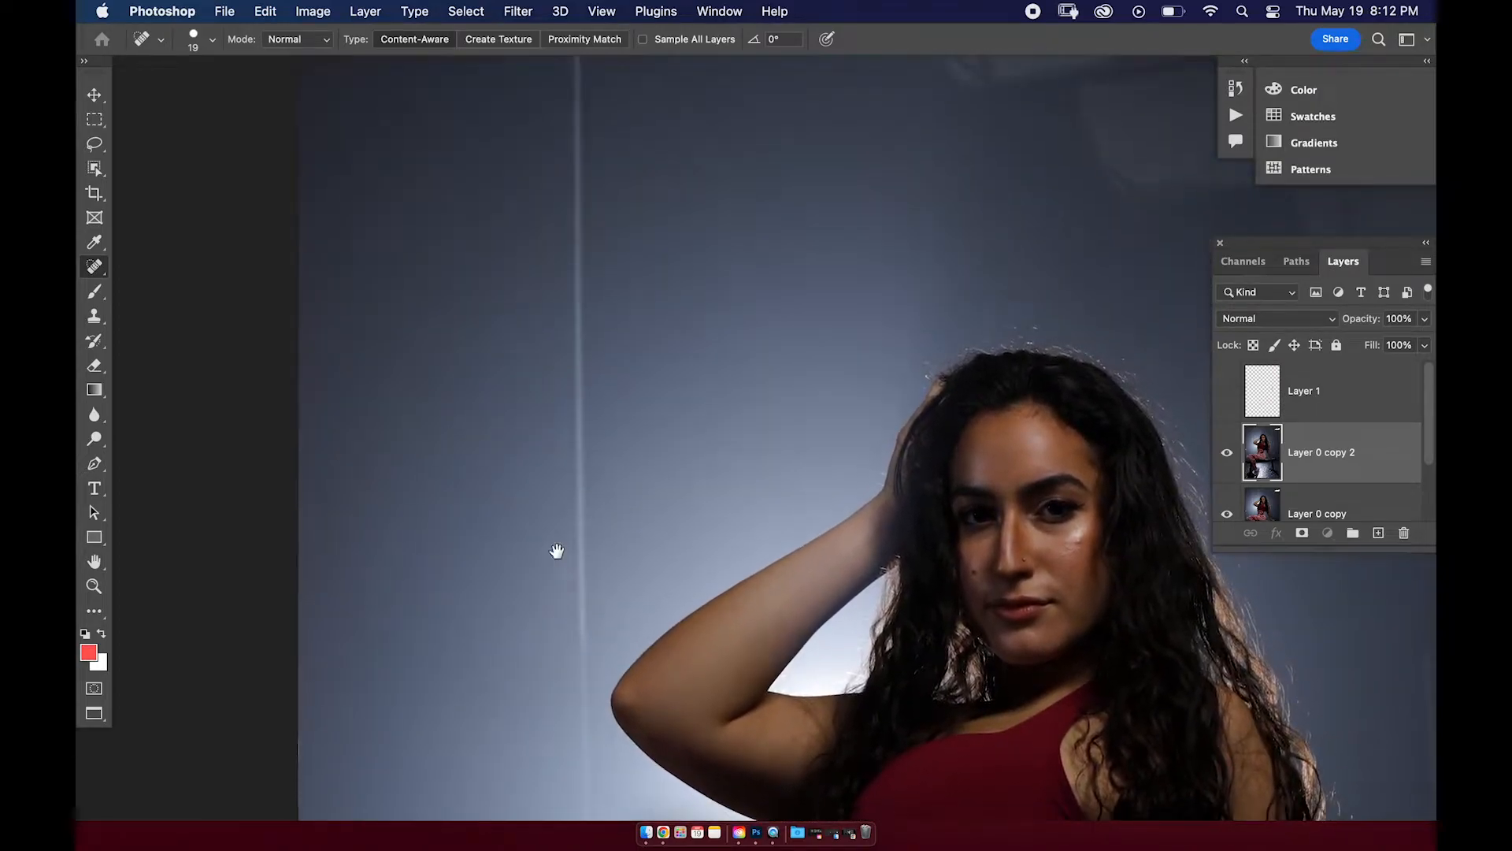
pyautogui.moveTo(567, 301)
pyautogui.mouseDown()
pyautogui.moveTo(551, 511)
pyautogui.moveTo(604, 474)
pyautogui.moveTo(593, 431)
pyautogui.moveTo(609, 682)
pyautogui.moveTo(567, 420)
pyautogui.moveTo(569, 309)
pyautogui.mouseUp()
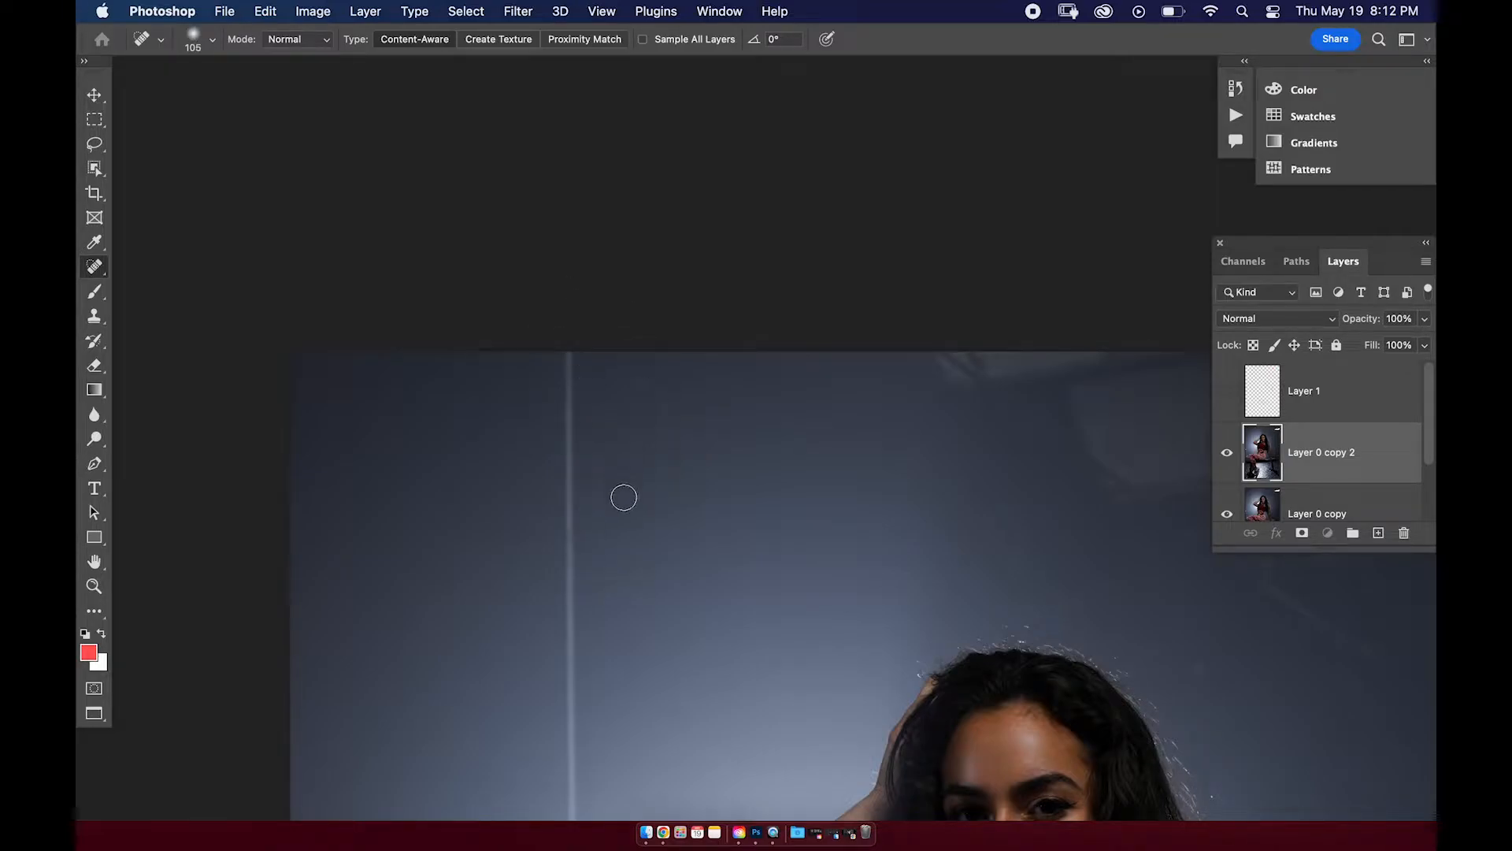
pyautogui.moveTo(613, 521)
pyautogui.mouseDown()
pyautogui.moveTo(618, 324)
pyautogui.moveTo(625, 670)
pyautogui.mouseUp()
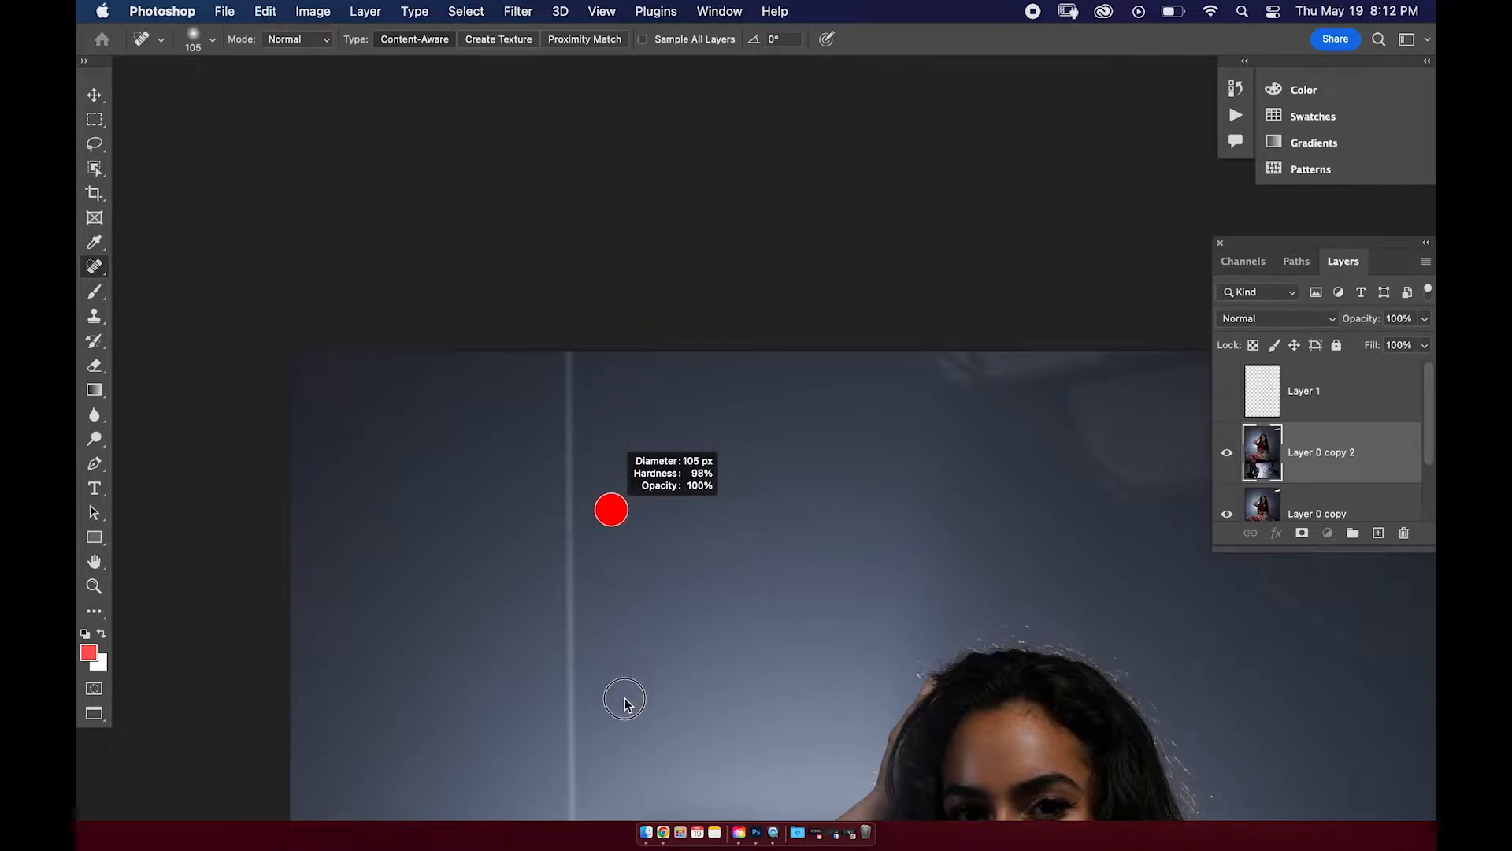
# Test healing strokes at the top of the vertical light streak and move Layer 0 copy 2 above Layer 1.
pyautogui.moveTo(624, 727)
pyautogui.mouseDown()
pyautogui.moveTo(590, 322)
pyautogui.moveTo(616, 382)
pyautogui.moveTo(708, 373)
pyautogui.mouseUp()
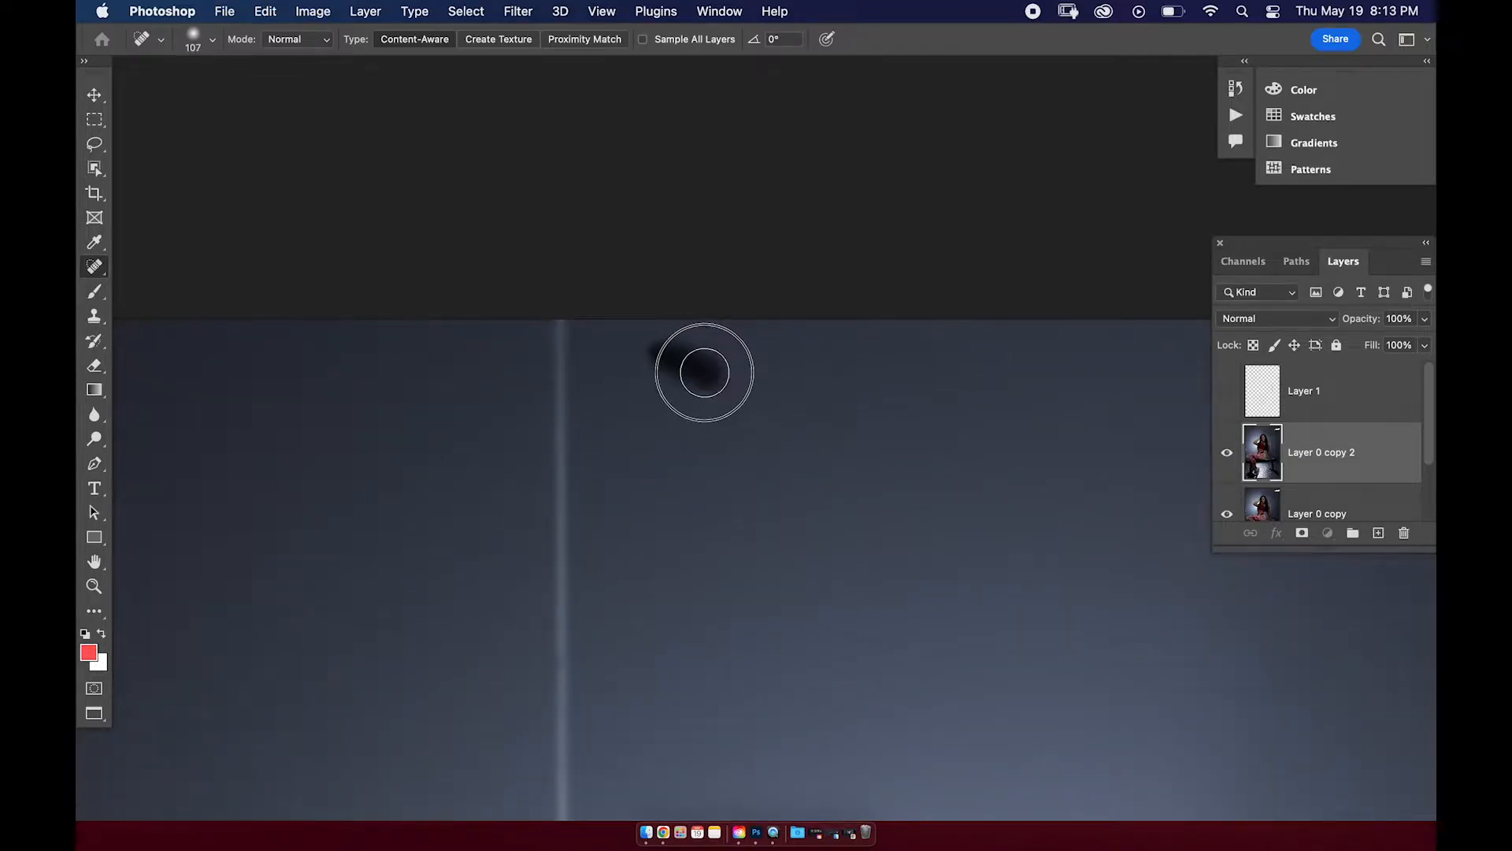
pyautogui.moveTo(553, 333)
pyautogui.mouseDown()
pyautogui.moveTo(574, 338)
pyautogui.moveTo(561, 396)
pyautogui.mouseUp()
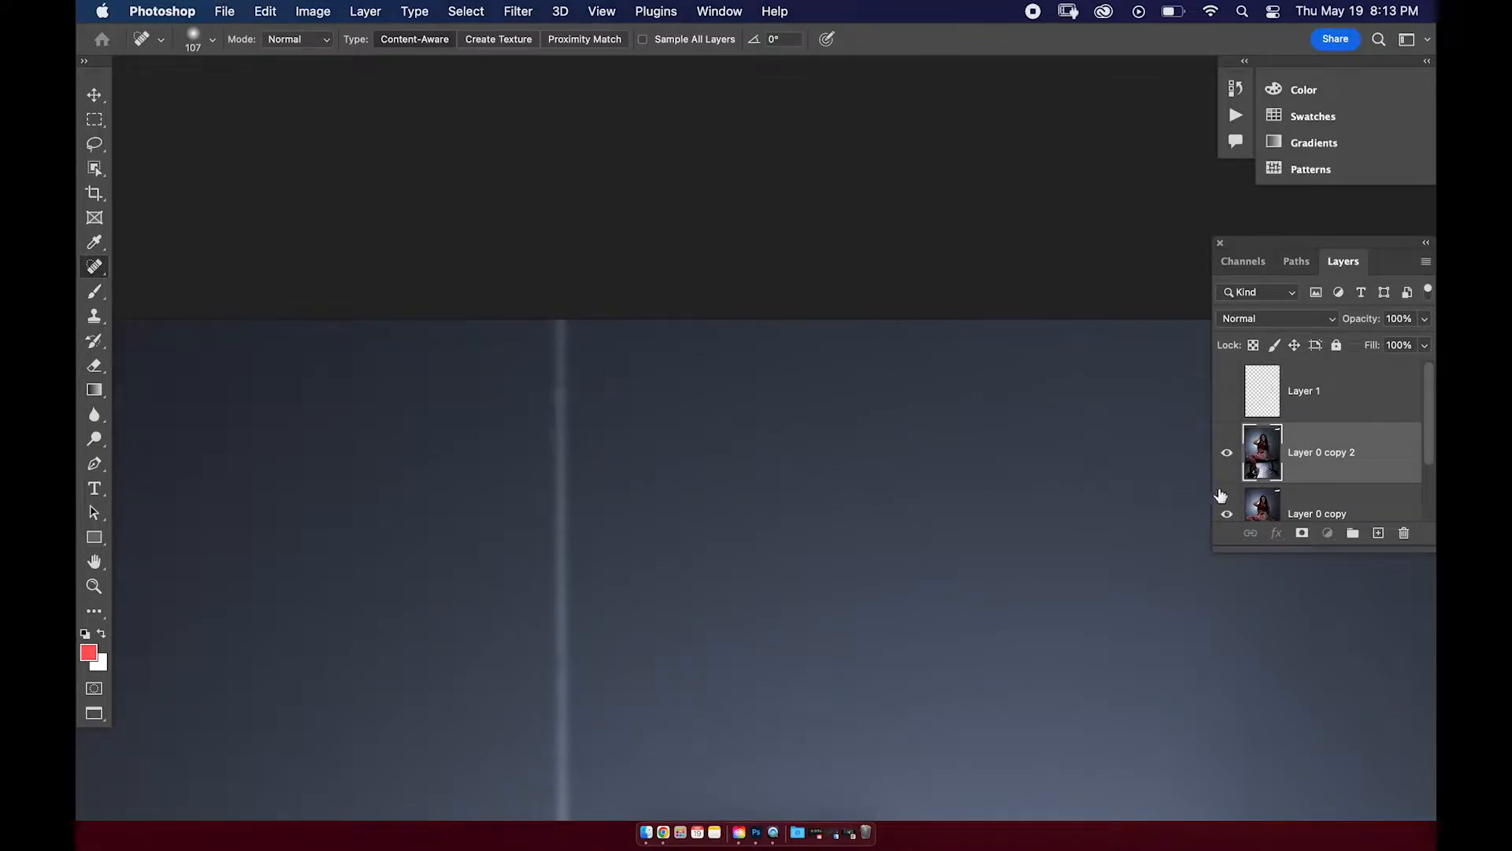
pyautogui.moveTo(1329, 442); pyautogui.dragTo(1337, 354)
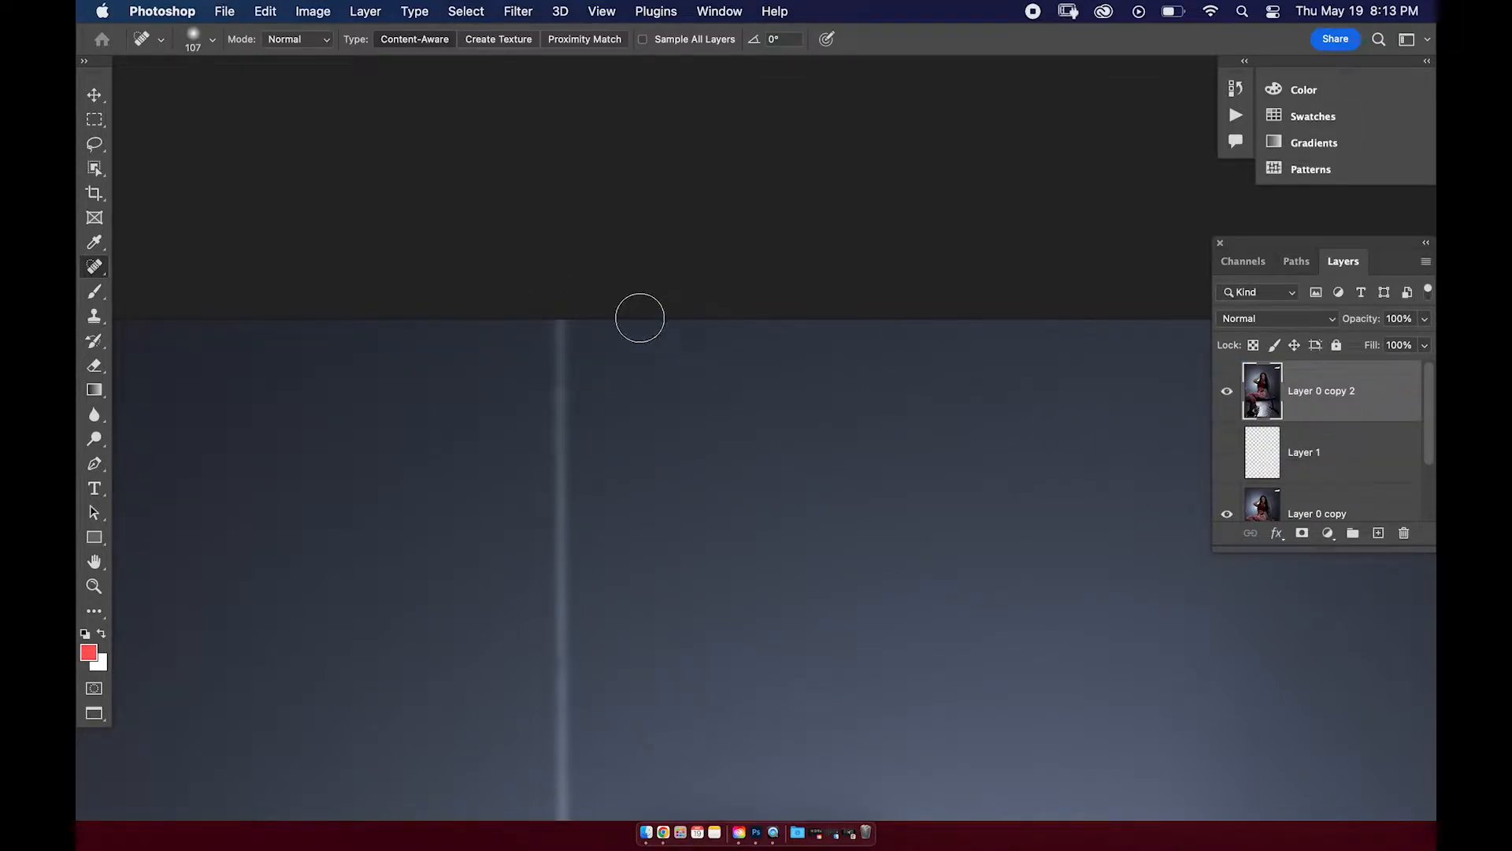
# Heal the uppermost part of the vertical light streak, up to the photo's top edge.
pyautogui.moveTo(552, 335)
pyautogui.mouseDown()
pyautogui.moveTo(565, 436)
pyautogui.moveTo(554, 589)
pyautogui.mouseUp()
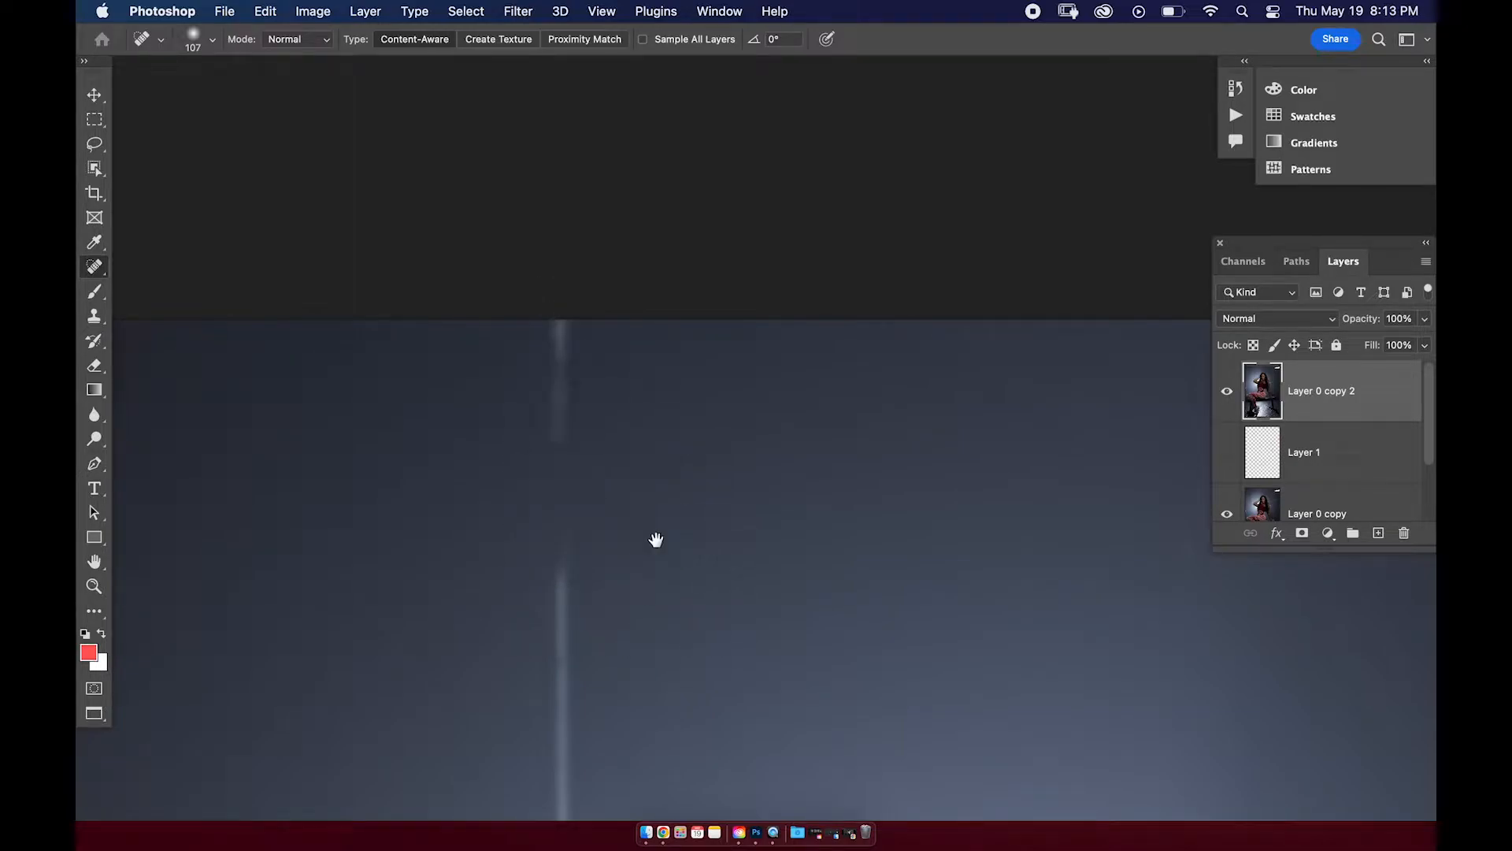
pyautogui.moveTo(569, 536); pyautogui.dragTo(564, 631)
pyautogui.scroll(-5, 686, 577)
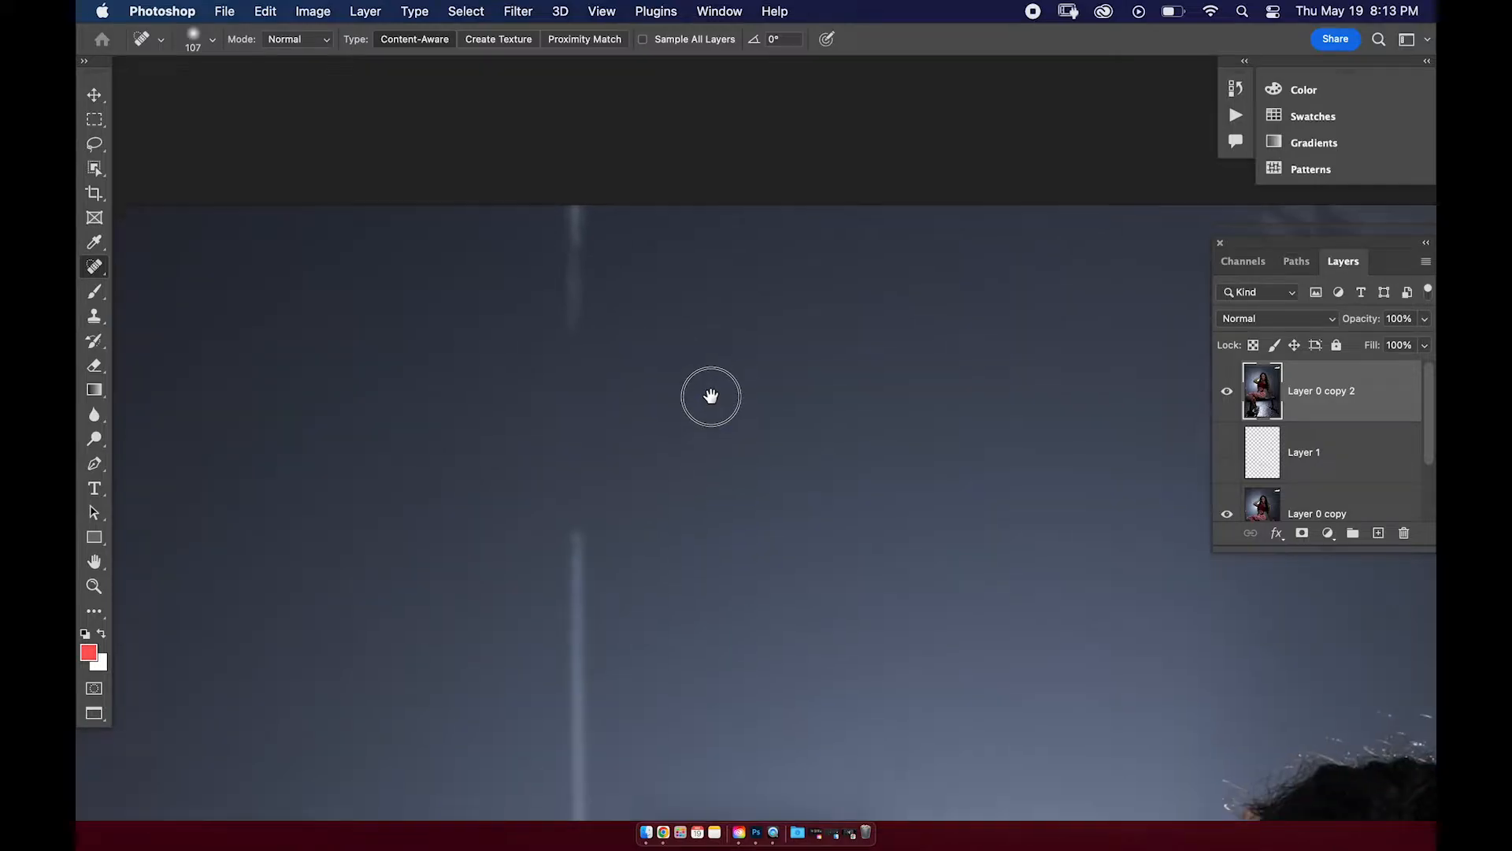
pyautogui.moveTo(590, 394); pyautogui.dragTo(584, 303)
pyautogui.moveTo(565, 229)
pyautogui.mouseDown()
pyautogui.moveTo(576, 289)
pyautogui.moveTo(581, 176)
pyautogui.mouseUp()
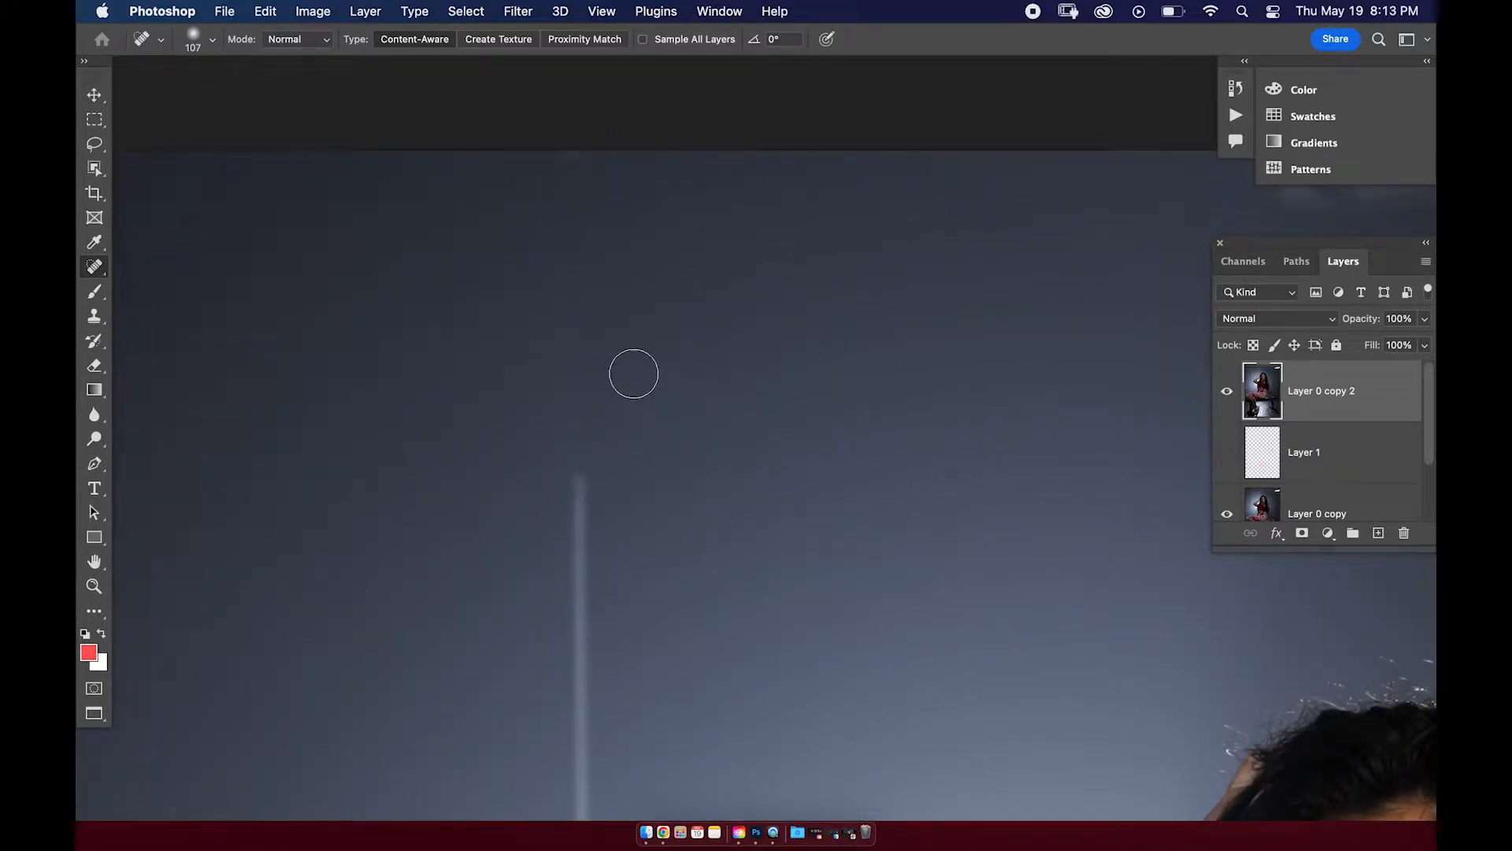
pyautogui.click(568, 153)
# Heal the middle stretch of the vertical light streak down to the level of the raised forearm.
pyautogui.moveTo(579, 460); pyautogui.dragTo(580, 539)
pyautogui.scroll(-5, 702, 503)
pyautogui.moveTo(583, 366); pyautogui.dragTo(579, 630)
pyautogui.moveTo(709, 557); pyautogui.dragTo(713, 345)
pyautogui.moveTo(588, 193); pyautogui.dragTo(587, 484)
pyautogui.moveTo(586, 347); pyautogui.dragTo(579, 480)
pyautogui.moveTo(568, 417); pyautogui.dragTo(562, 324)
pyautogui.moveTo(578, 476); pyautogui.dragTo(579, 587)
pyautogui.moveTo(573, 201)
pyautogui.mouseDown()
pyautogui.moveTo(600, 394)
pyautogui.moveTo(656, 257)
pyautogui.moveTo(557, 342)
pyautogui.moveTo(558, 500)
pyautogui.moveTo(553, 361)
pyautogui.mouseUp()
pyautogui.scroll(-5, 669, 412)
pyautogui.moveTo(660, 389); pyautogui.dragTo(692, 223)
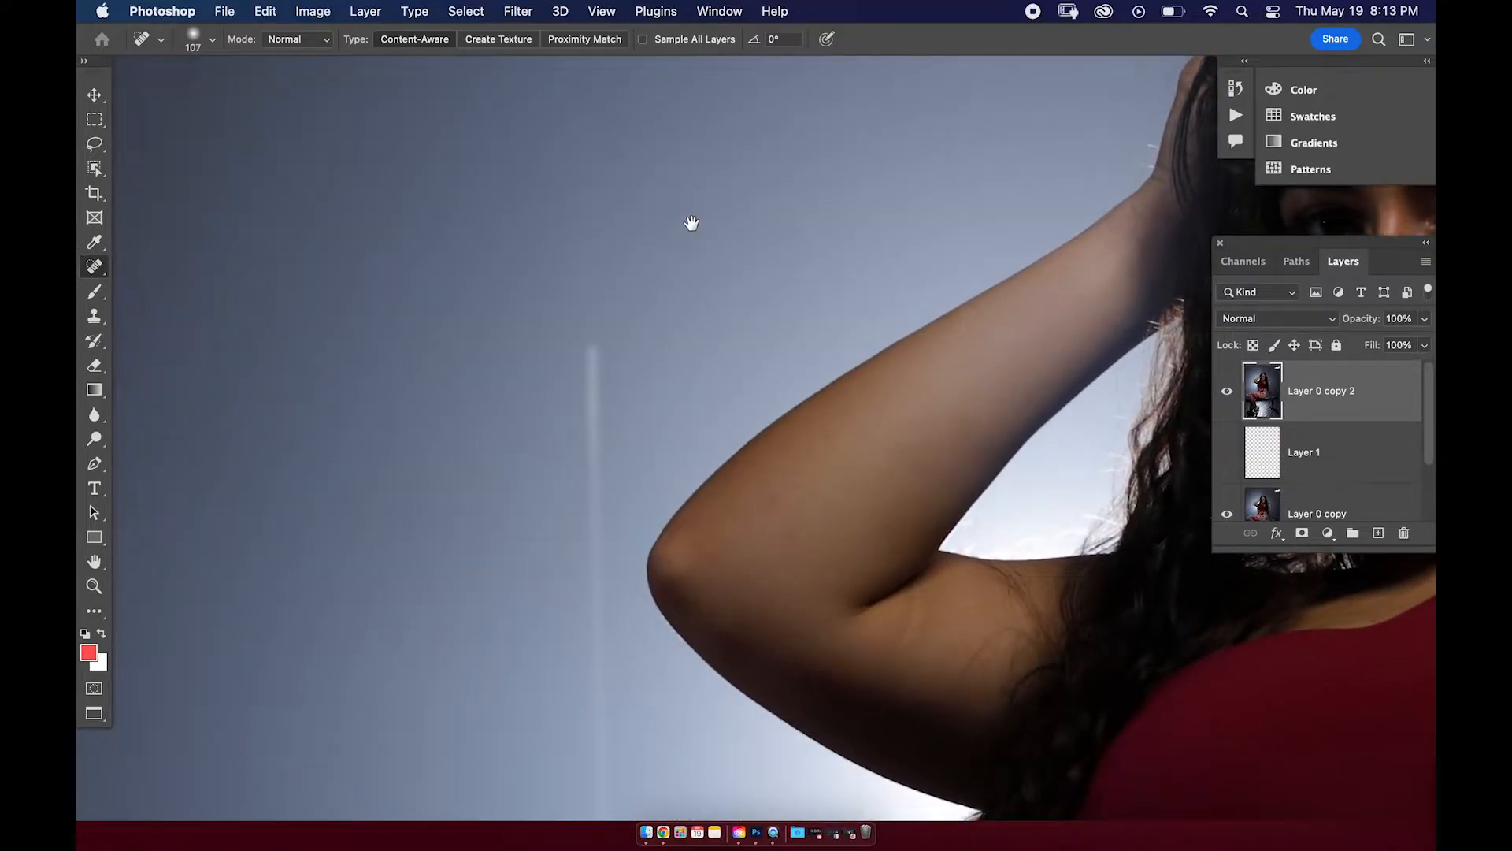
# Heal the light streak beside the elbow, reducing the Spot Healing Brush to size 67.
pyautogui.moveTo(587, 330); pyautogui.dragTo(583, 448)
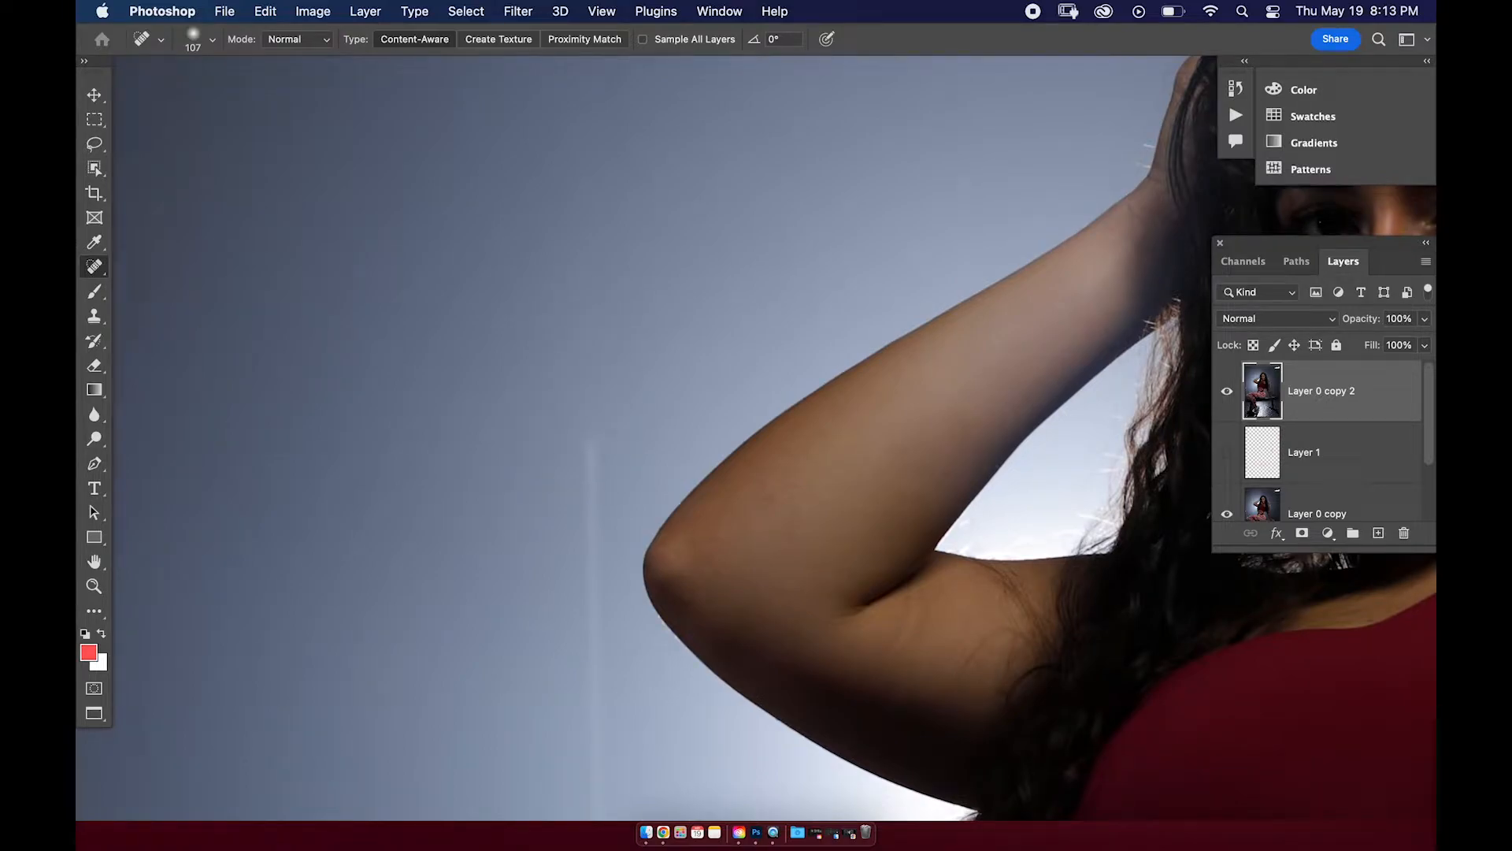
pyautogui.moveTo(591, 348); pyautogui.dragTo(575, 348)
pyautogui.scroll(-3, 557, 405)
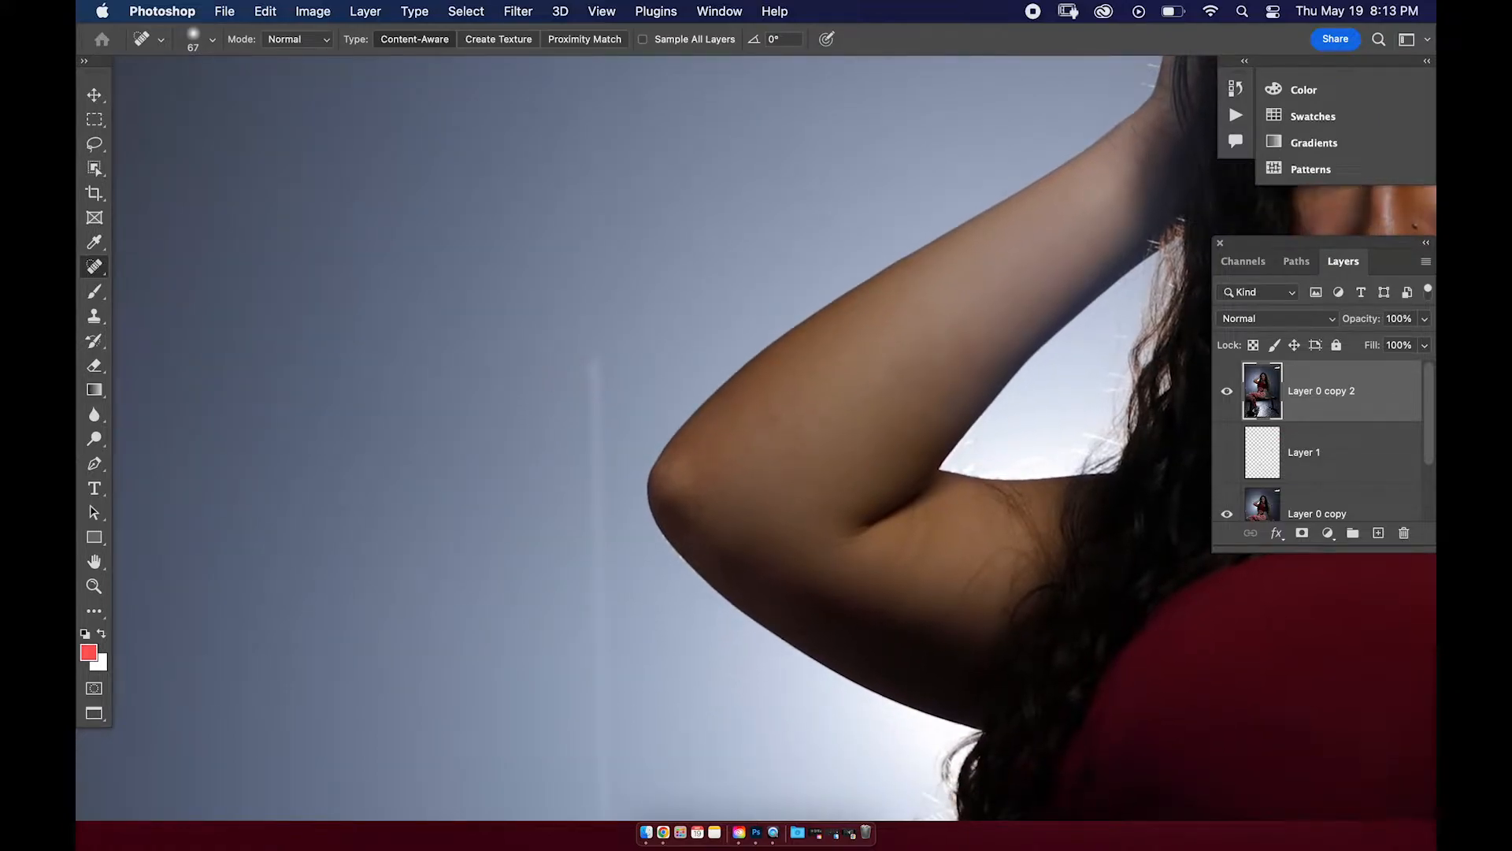
pyautogui.click(590, 353)
pyautogui.moveTo(593, 348); pyautogui.dragTo(600, 390)
pyautogui.scroll(-3, 536, 348)
pyautogui.moveTo(619, 304); pyautogui.dragTo(609, 473)
pyautogui.moveTo(610, 413); pyautogui.dragTo(609, 586)
pyautogui.moveTo(613, 428)
pyautogui.mouseDown()
pyautogui.moveTo(612, 608)
pyautogui.moveTo(553, 407)
pyautogui.moveTo(607, 415)
pyautogui.moveTo(605, 607)
pyautogui.mouseUp()
pyautogui.moveTo(599, 544); pyautogui.dragTo(600, 693)
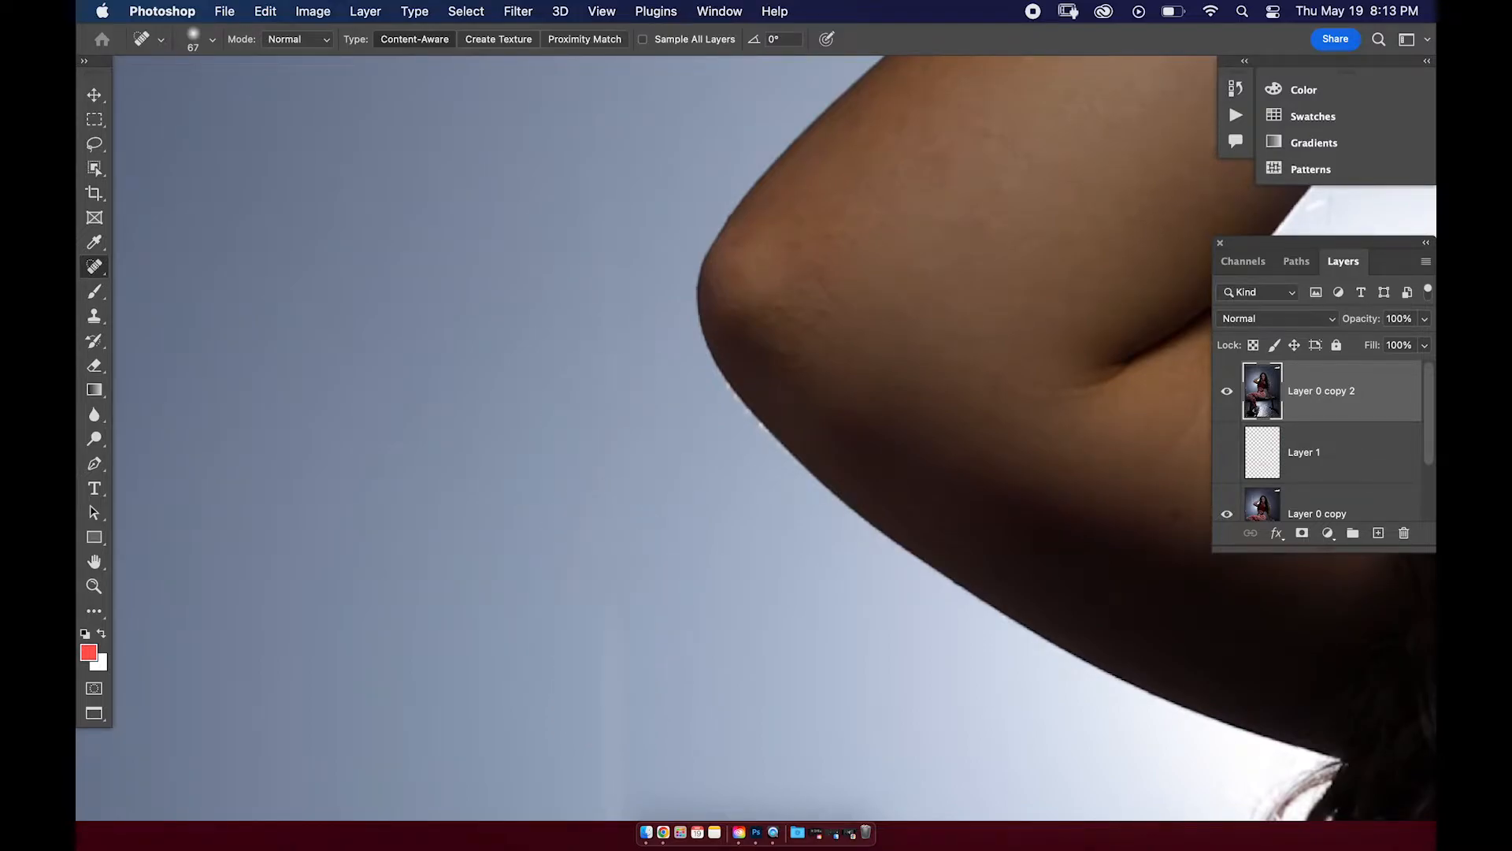
# Heal the fainter part of the streak below the elbow, working down toward the thigh.
pyautogui.moveTo(615, 567)
pyautogui.mouseDown()
pyautogui.moveTo(567, 578)
pyautogui.moveTo(622, 527)
pyautogui.moveTo(629, 460)
pyautogui.mouseUp()
pyautogui.moveTo(602, 403)
pyautogui.mouseDown()
pyautogui.moveTo(608, 551)
pyautogui.moveTo(651, 527)
pyautogui.moveTo(640, 379)
pyautogui.mouseUp()
pyautogui.moveTo(595, 361); pyautogui.dragTo(609, 619)
pyautogui.moveTo(634, 614)
pyautogui.mouseDown()
pyautogui.moveTo(621, 437)
pyautogui.moveTo(601, 615)
pyautogui.mouseUp()
pyautogui.moveTo(650, 546); pyautogui.dragTo(641, 530)
pyautogui.moveTo(619, 477); pyautogui.dragTo(670, 471)
pyautogui.moveTo(674, 435); pyautogui.dragTo(601, 444)
pyautogui.moveTo(614, 519); pyautogui.dragTo(660, 518)
pyautogui.moveTo(622, 586); pyautogui.dragTo(618, 442)
pyautogui.moveTo(618, 446); pyautogui.dragTo(500, 482)
# Reduce the healing brush to about 25 px and remove the last piece of the streak just above the leggings.
pyautogui.moveTo(621, 426); pyautogui.dragTo(567, 438)
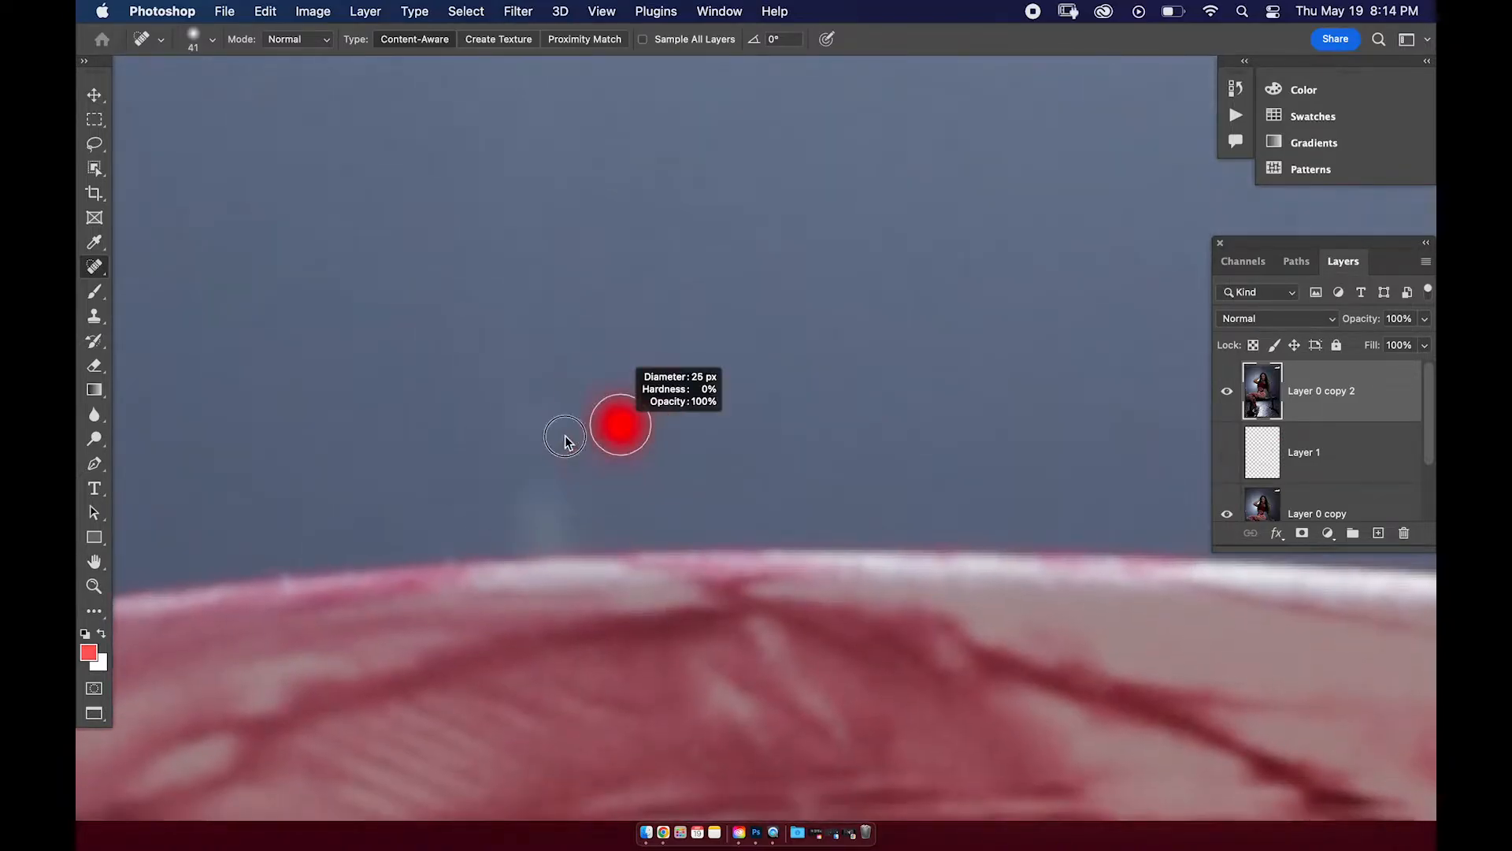
pyautogui.moveTo(594, 524); pyautogui.dragTo(513, 527)
pyautogui.moveTo(645, 523); pyautogui.dragTo(581, 529)
pyautogui.moveTo(630, 447)
pyautogui.mouseDown()
pyautogui.moveTo(607, 614)
pyautogui.moveTo(620, 641)
pyautogui.mouseUp()
pyautogui.moveTo(631, 554); pyautogui.dragTo(639, 553)
pyautogui.moveTo(589, 650); pyautogui.dragTo(589, 690)
pyautogui.moveTo(690, 605); pyautogui.dragTo(749, 605)
pyautogui.moveTo(775, 756)
pyautogui.mouseDown()
pyautogui.moveTo(654, 520)
pyautogui.moveTo(691, 544)
pyautogui.mouseUp()
# Clean up remaining streak traces in the background beside the elbow with the healing brush at size 144.
pyautogui.moveTo(693, 646)
pyautogui.mouseDown()
pyautogui.moveTo(690, 517)
pyautogui.moveTo(675, 516)
pyautogui.mouseUp()
pyautogui.moveTo(675, 502)
pyautogui.mouseDown()
pyautogui.moveTo(638, 564)
pyautogui.moveTo(761, 438)
pyautogui.mouseUp()
pyautogui.moveTo(643, 425); pyautogui.dragTo(488, 430)
pyautogui.moveTo(475, 186)
pyautogui.mouseDown()
pyautogui.moveTo(567, 479)
pyautogui.moveTo(567, 602)
pyautogui.mouseUp()
pyautogui.moveTo(596, 549); pyautogui.dragTo(613, 549)
pyautogui.moveTo(627, 348); pyautogui.dragTo(623, 429)
pyautogui.moveTo(627, 183); pyautogui.dragTo(622, 308)
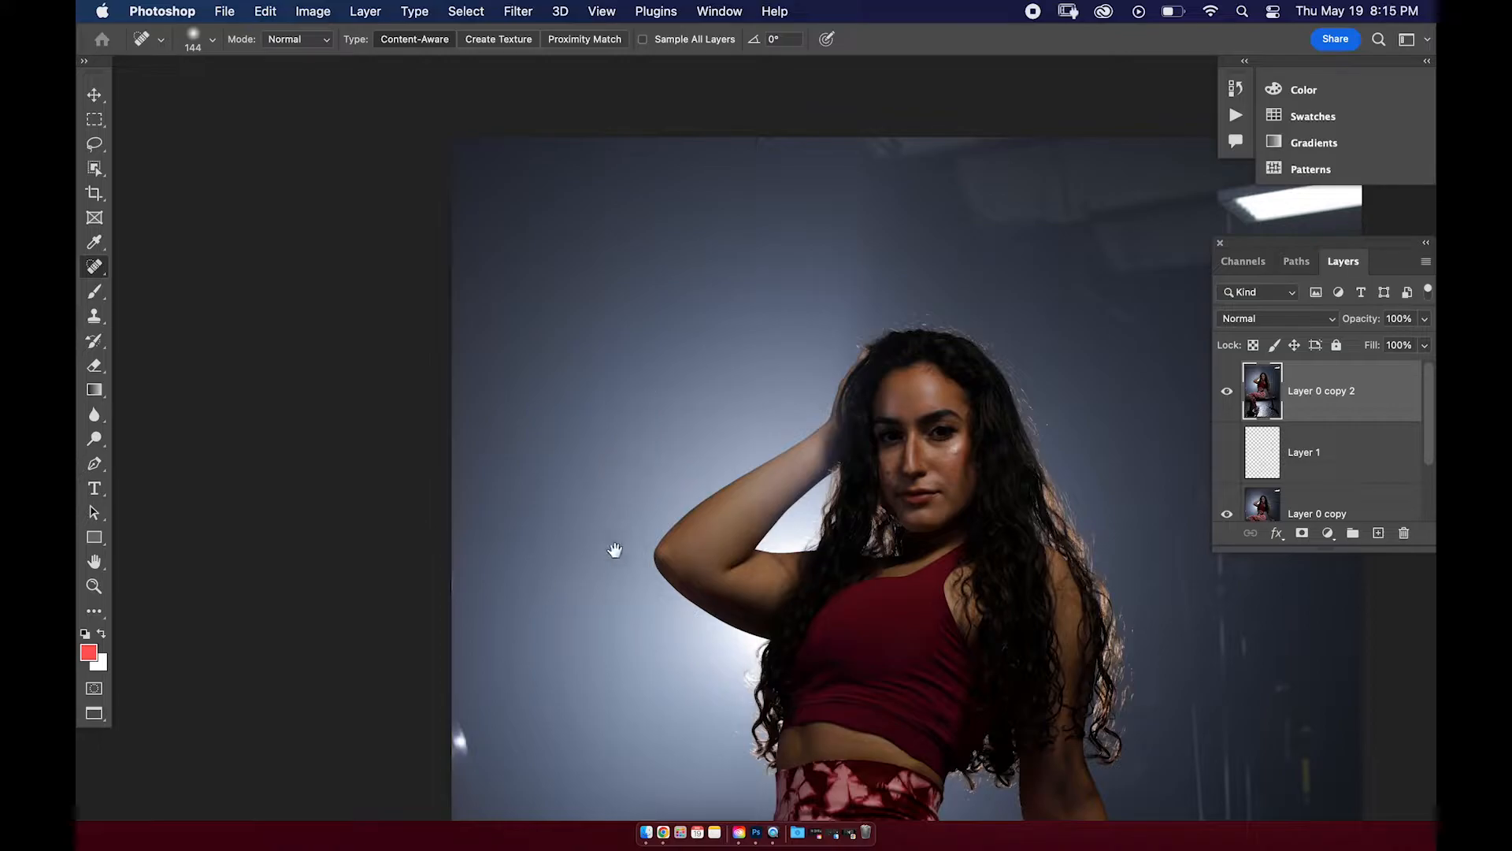
# Heal the bright light spot at the photo's edge above the knee with the size 144 brush.
pyautogui.moveTo(558, 573); pyautogui.dragTo(601, 362)
pyautogui.moveTo(575, 483)
pyautogui.mouseDown()
pyautogui.moveTo(648, 476)
pyautogui.moveTo(600, 428)
pyautogui.moveTo(709, 393)
pyautogui.mouseUp()
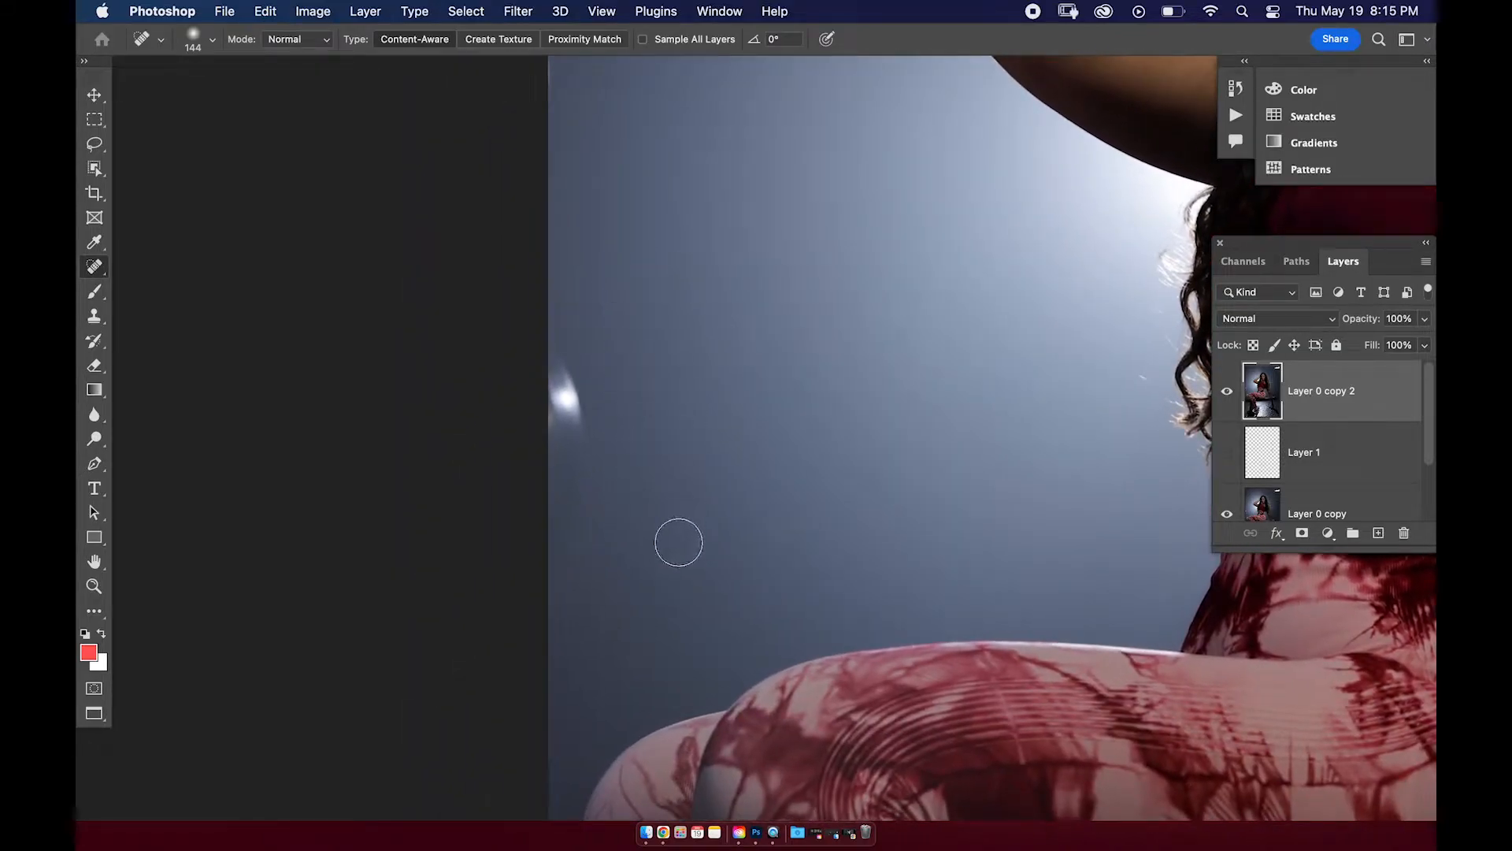
pyautogui.moveTo(574, 575)
pyautogui.mouseDown()
pyautogui.moveTo(547, 473)
pyautogui.moveTo(582, 551)
pyautogui.mouseUp()
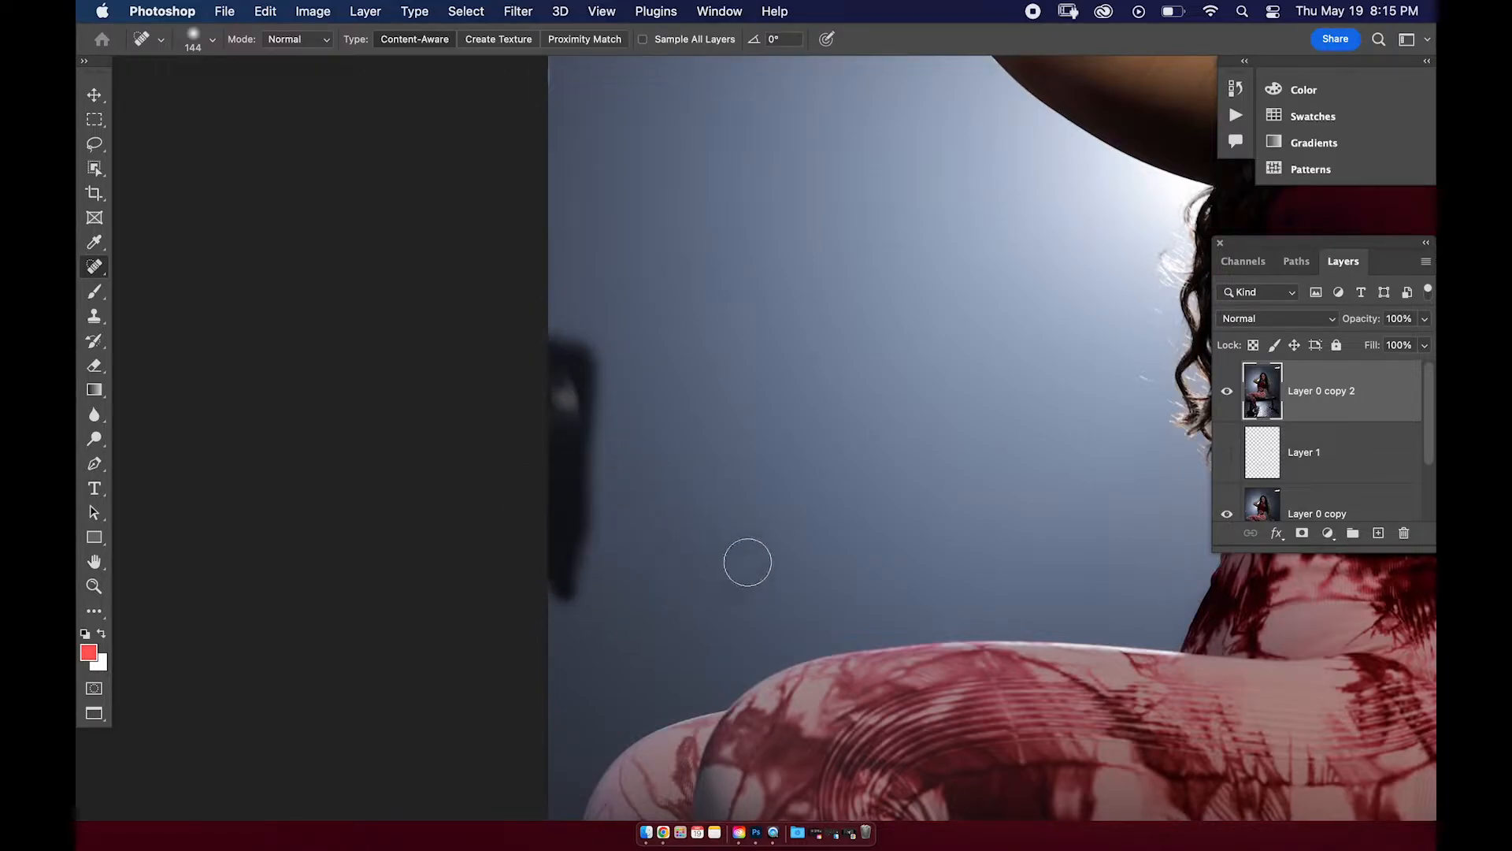
pyautogui.moveTo(761, 423)
pyautogui.mouseDown()
pyautogui.moveTo(651, 452)
pyautogui.moveTo(682, 449)
pyautogui.moveTo(701, 472)
pyautogui.moveTo(533, 587)
pyautogui.moveTo(456, 483)
pyautogui.moveTo(449, 260)
pyautogui.mouseUp()
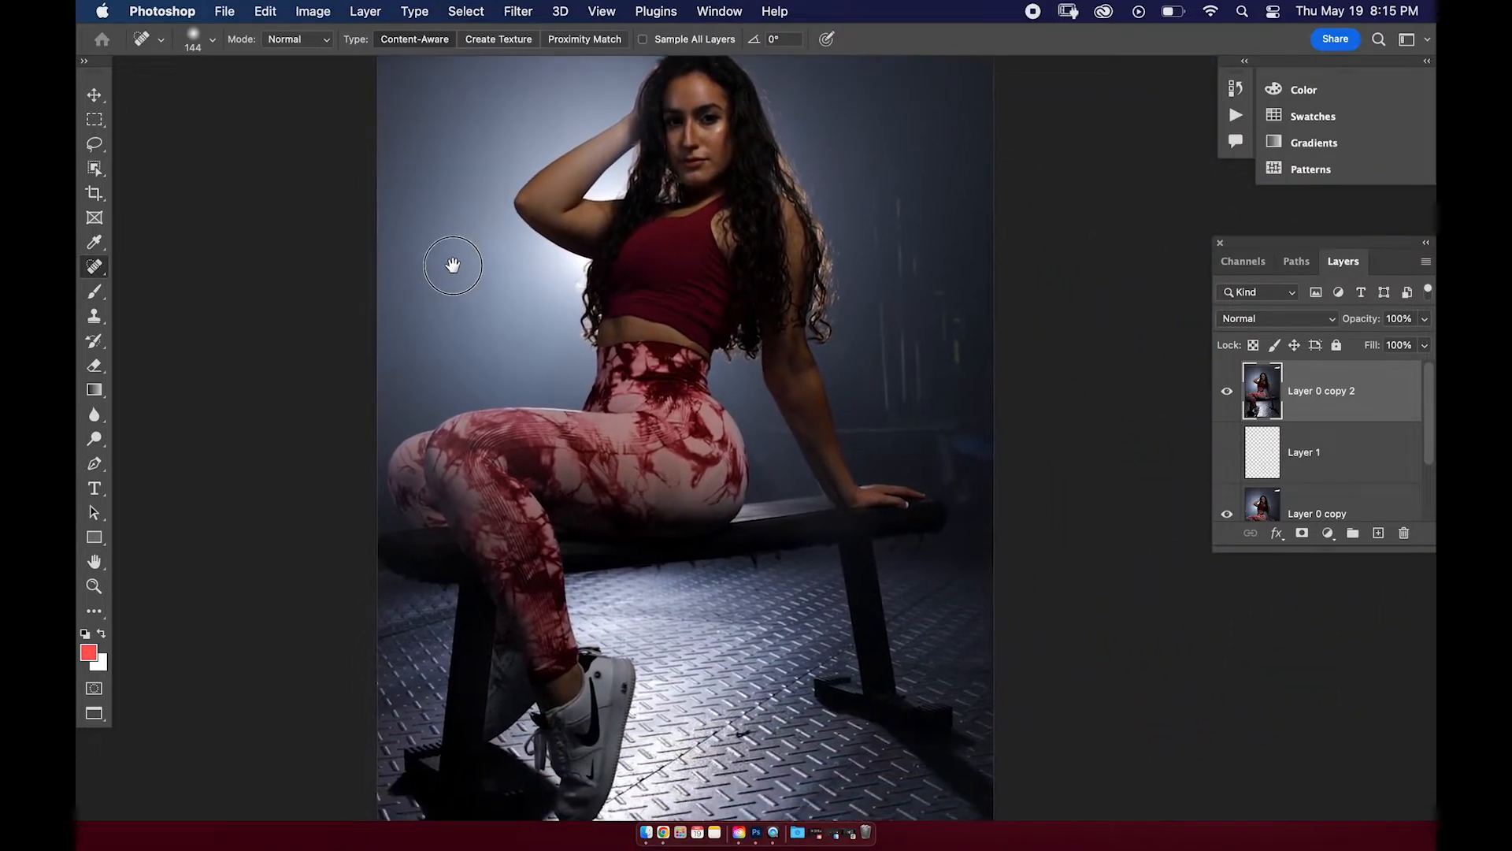
# Show Layer 1 on top to review the red marks, hide it again and return Layer 0 copy 2 to the top.
pyautogui.moveTo(675, 598)
pyautogui.mouseDown()
pyautogui.moveTo(800, 577)
pyautogui.moveTo(1194, 455)
pyautogui.mouseUp()
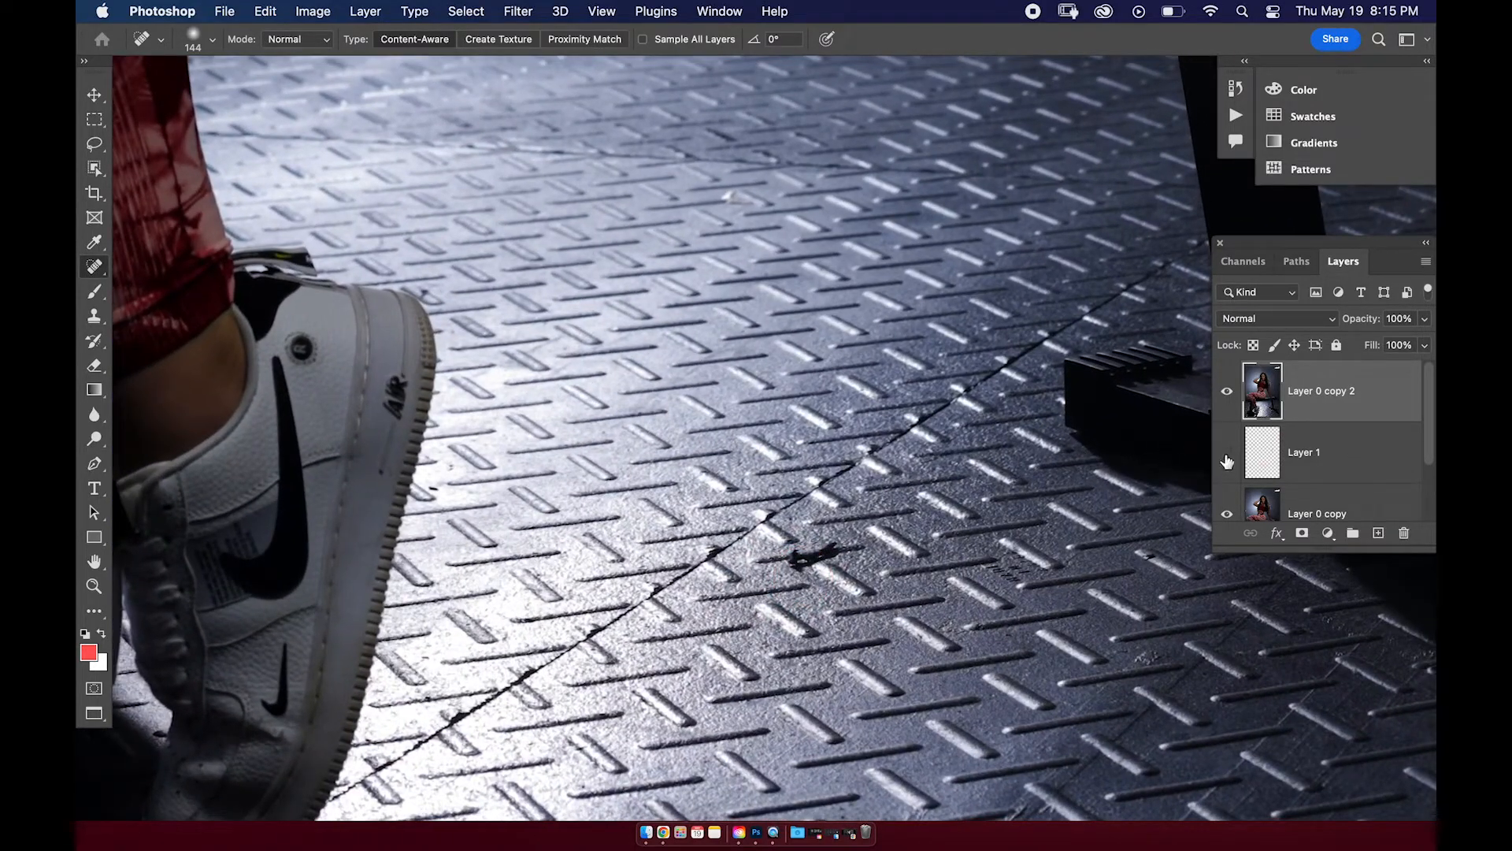
pyautogui.click(1322, 455)
pyautogui.moveTo(1331, 445); pyautogui.dragTo(1346, 379)
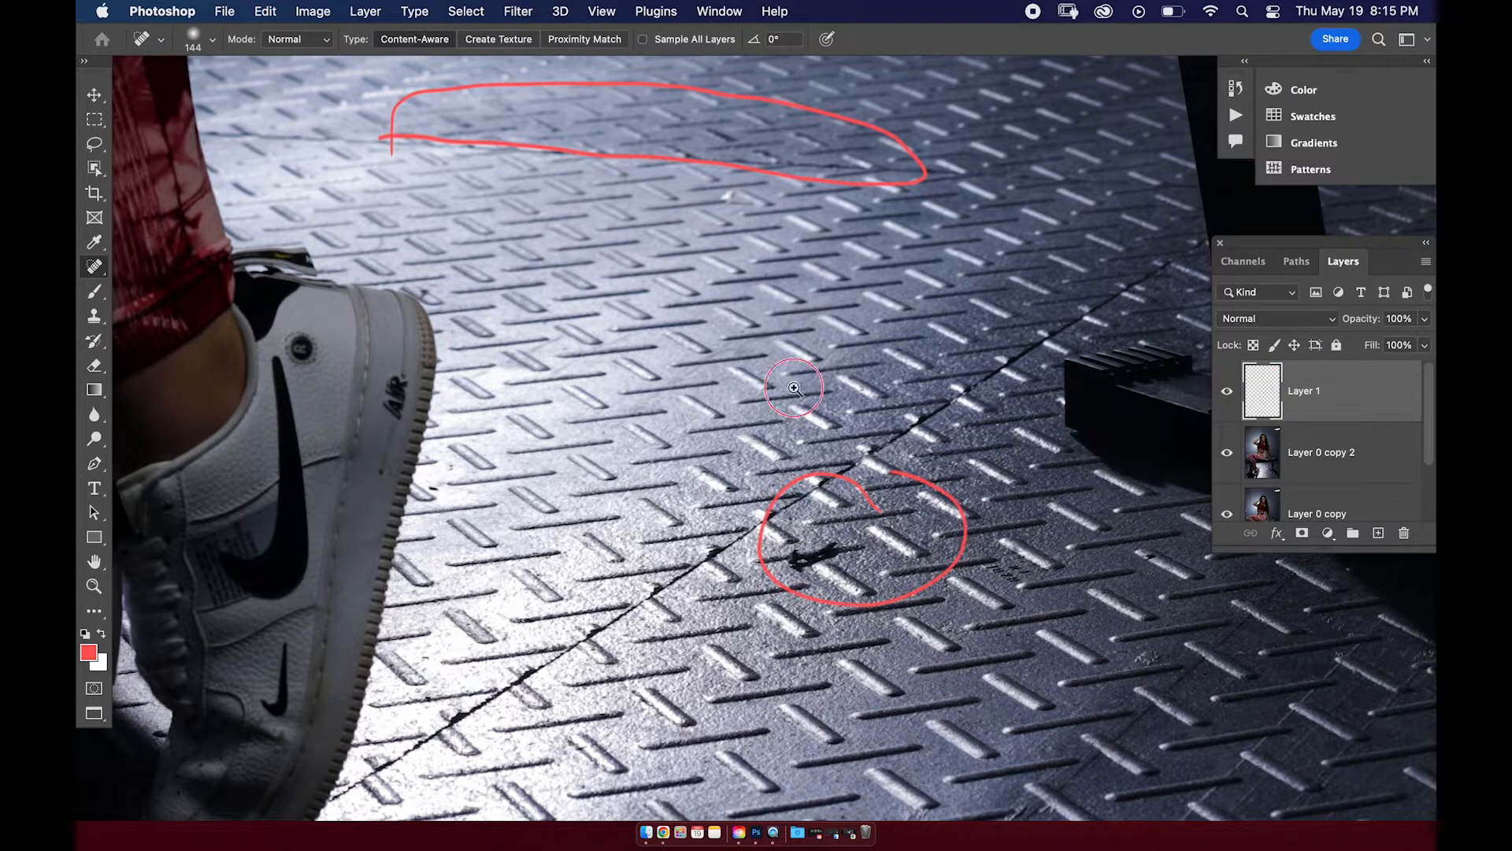
pyautogui.moveTo(794, 387); pyautogui.dragTo(668, 398)
pyautogui.moveTo(793, 141)
pyautogui.mouseDown()
pyautogui.moveTo(770, 712)
pyautogui.moveTo(755, 264)
pyautogui.mouseUp()
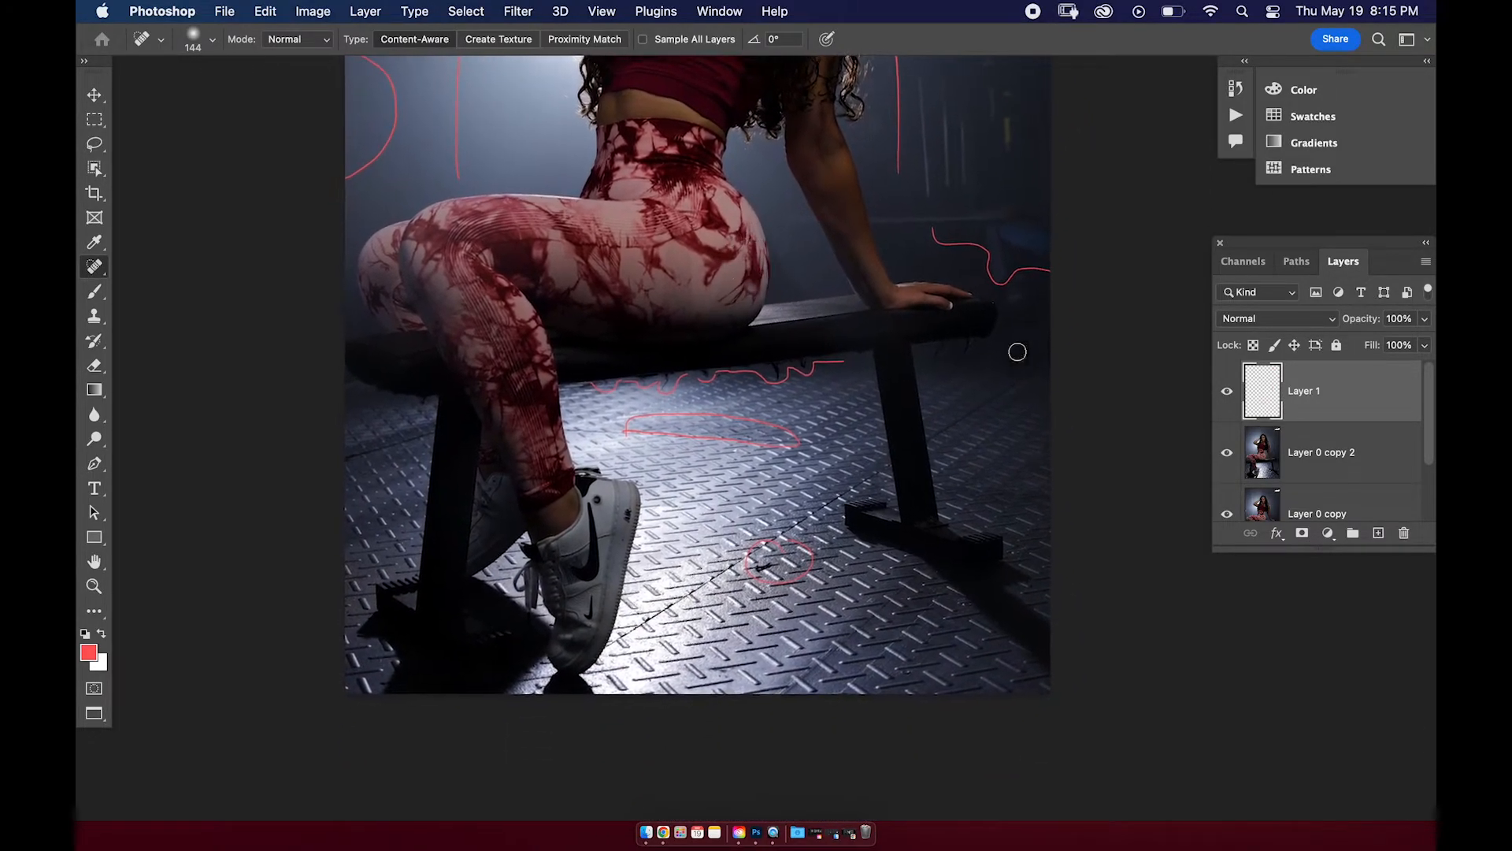
pyautogui.click(1228, 391)
pyautogui.moveTo(1294, 477); pyautogui.dragTo(1252, 405)
# Heal the dark spot on the metal floor between the shoe and the bench foot.
pyautogui.moveTo(807, 528); pyautogui.dragTo(890, 526)
pyautogui.moveTo(770, 571); pyautogui.dragTo(815, 457)
pyautogui.moveTo(797, 508); pyautogui.dragTo(922, 499)
pyautogui.moveTo(636, 476); pyautogui.dragTo(756, 456)
pyautogui.moveTo(633, 476)
pyautogui.mouseDown()
pyautogui.moveTo(720, 468)
pyautogui.moveTo(632, 485)
pyautogui.mouseUp()
pyautogui.moveTo(791, 473)
pyautogui.mouseDown()
pyautogui.moveTo(611, 507)
pyautogui.moveTo(633, 508)
pyautogui.mouseUp()
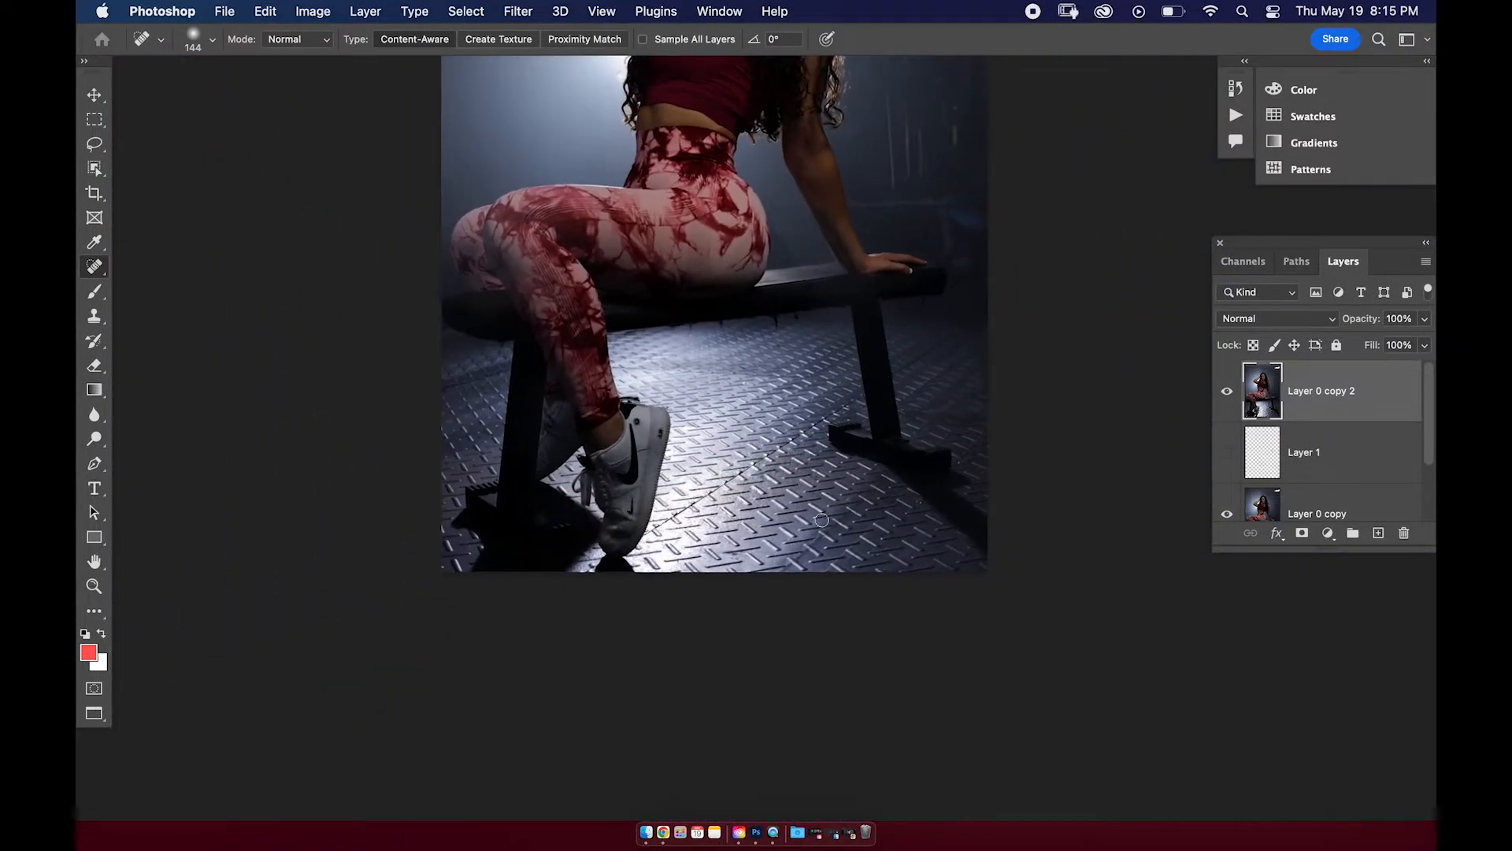
# Remove the threads hanging from the underside of the bench with the Spot Healing Brush at size 28.
pyautogui.moveTo(738, 422); pyautogui.dragTo(855, 426)
pyautogui.moveTo(653, 390); pyautogui.dragTo(691, 606)
pyautogui.moveTo(656, 451); pyautogui.dragTo(773, 439)
pyautogui.moveTo(612, 471); pyautogui.dragTo(956, 535)
pyautogui.moveTo(669, 476)
pyautogui.mouseDown()
pyautogui.moveTo(567, 466)
pyautogui.moveTo(592, 422)
pyautogui.moveTo(575, 421)
pyautogui.mouseUp()
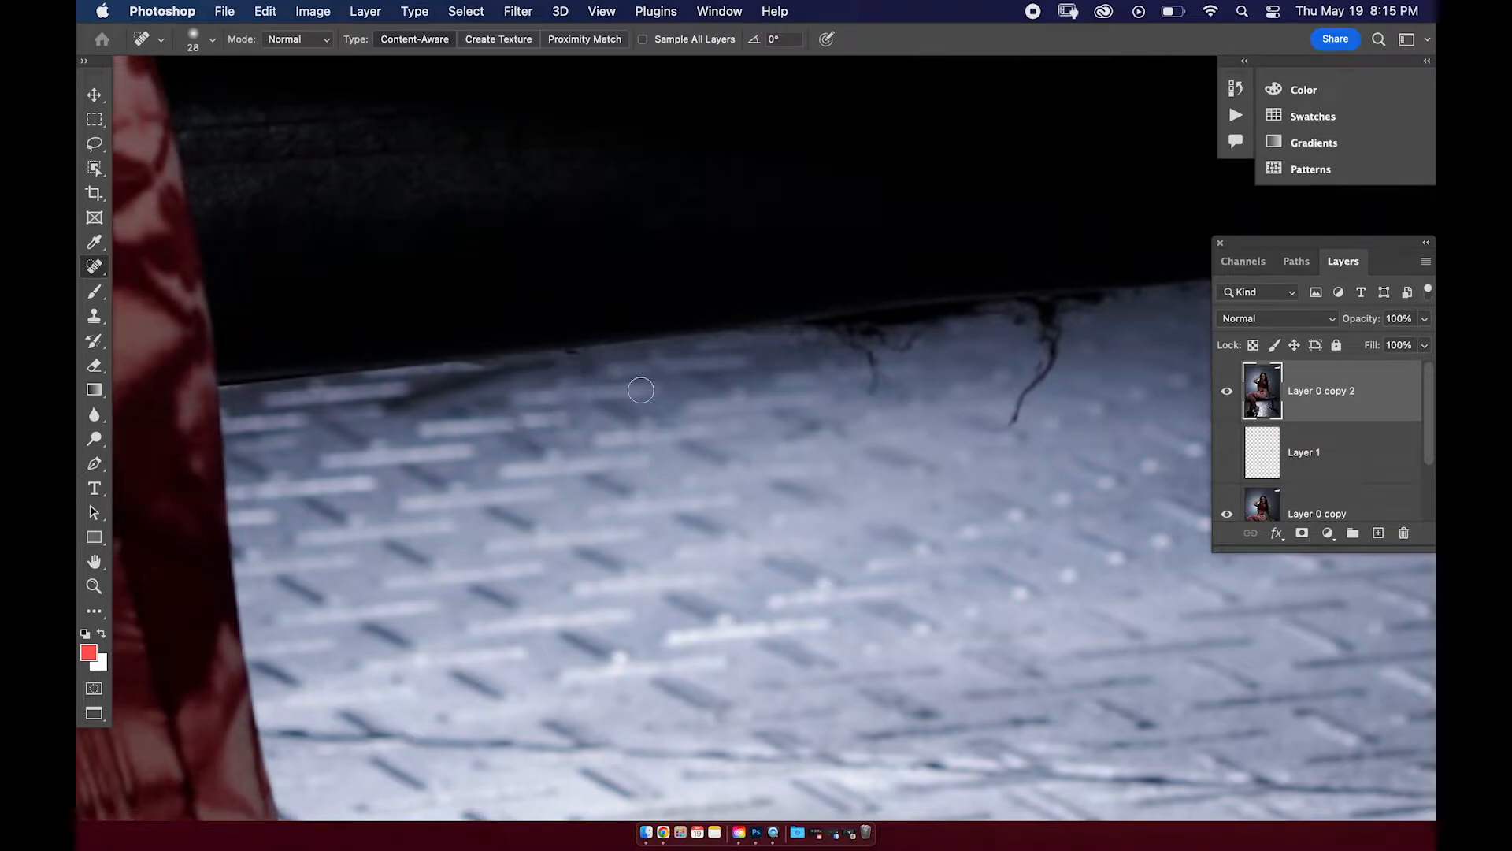
pyautogui.moveTo(866, 386); pyautogui.dragTo(865, 386)
pyautogui.moveTo(1001, 431)
pyautogui.mouseDown()
pyautogui.moveTo(1044, 375)
pyautogui.moveTo(960, 340)
pyautogui.mouseUp()
pyautogui.moveTo(952, 345); pyautogui.dragTo(849, 350)
pyautogui.moveTo(1071, 318); pyautogui.dragTo(842, 340)
pyautogui.moveTo(969, 363); pyautogui.dragTo(645, 433)
pyautogui.moveTo(973, 376)
pyautogui.mouseDown()
pyautogui.moveTo(1040, 378)
pyautogui.moveTo(849, 444)
pyautogui.mouseUp()
pyautogui.moveTo(897, 429); pyautogui.dragTo(969, 392)
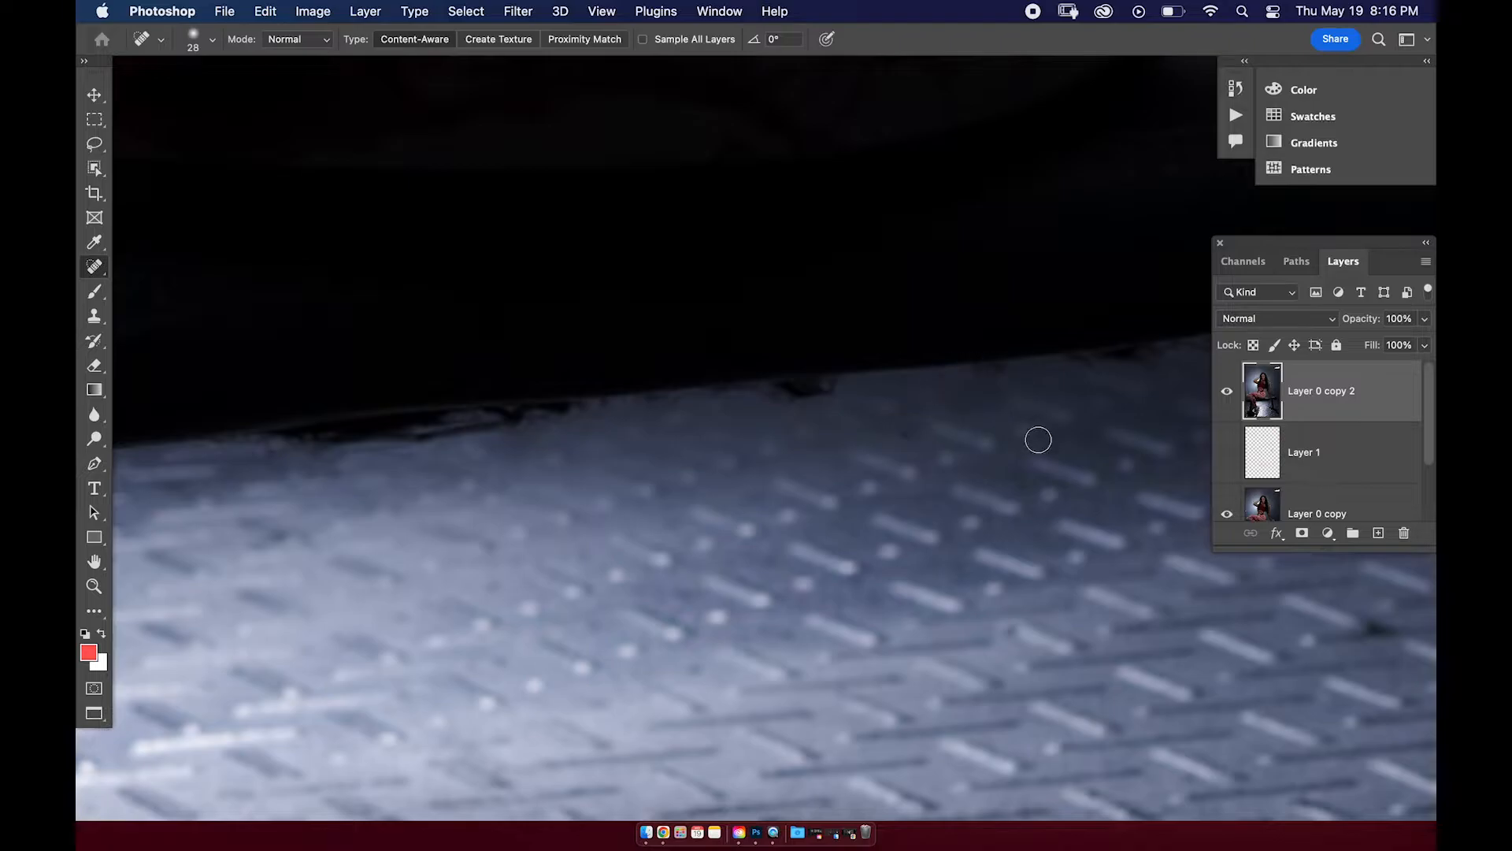
# Smooth the ragged dark remnants along the bench's lower edge where the threads were attached.
pyautogui.moveTo(1037, 439); pyautogui.dragTo(756, 394)
pyautogui.moveTo(552, 362); pyautogui.dragTo(788, 406)
pyautogui.scroll(5, 787, 406)
pyautogui.moveTo(827, 493)
pyautogui.mouseDown()
pyautogui.moveTo(830, 449)
pyautogui.moveTo(920, 432)
pyautogui.mouseUp()
pyautogui.moveTo(869, 482); pyautogui.dragTo(814, 490)
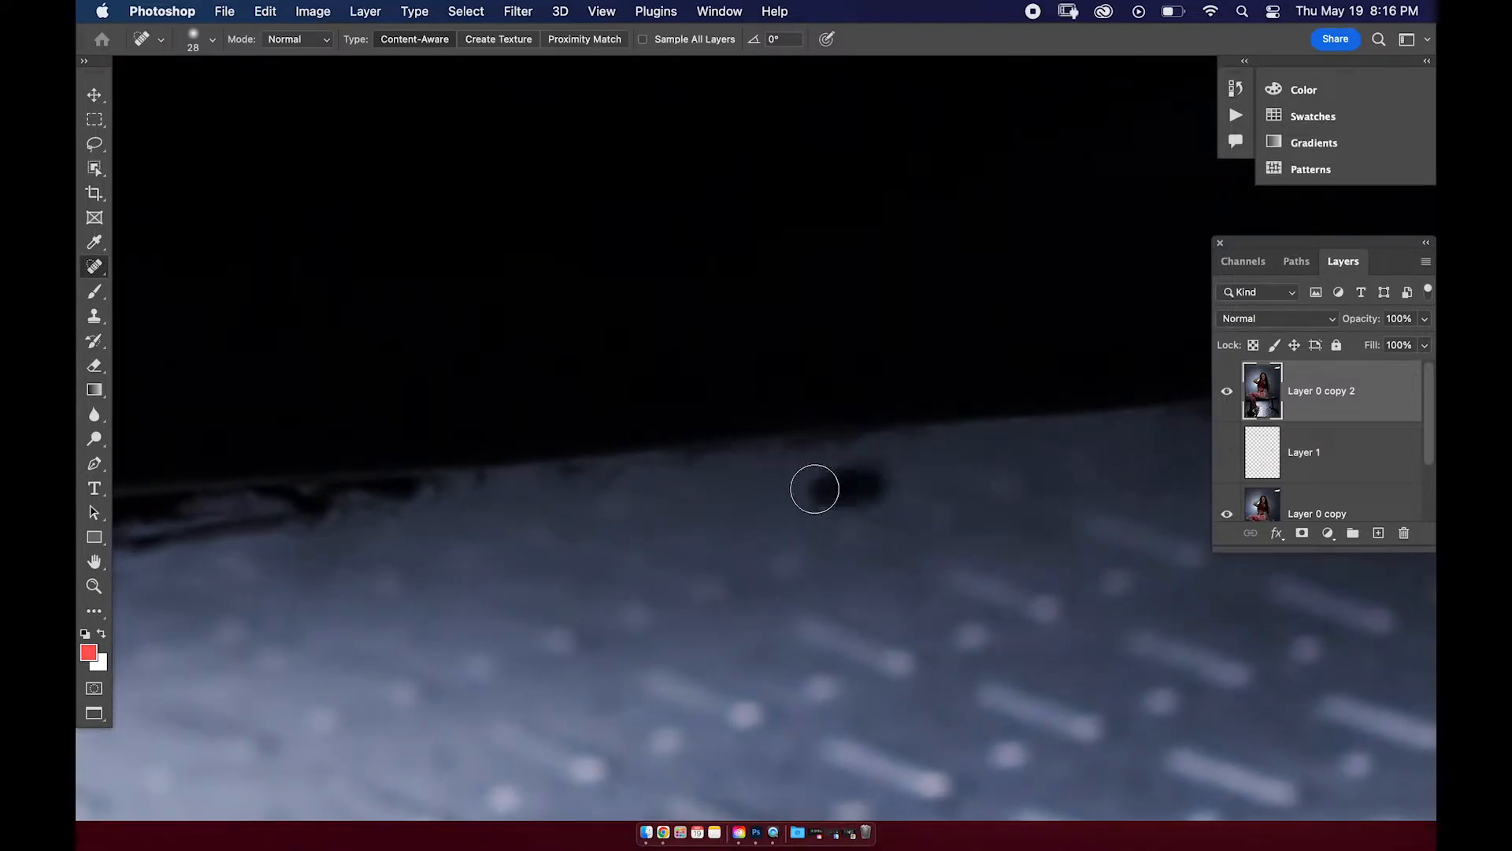
pyautogui.hscroll(-5, 718, 496)
pyautogui.hscroll(-4, 648, 520)
pyautogui.moveTo(455, 466); pyautogui.dragTo(675, 402)
pyautogui.moveTo(764, 429)
pyautogui.mouseDown()
pyautogui.moveTo(691, 433)
pyautogui.moveTo(909, 417)
pyautogui.mouseUp()
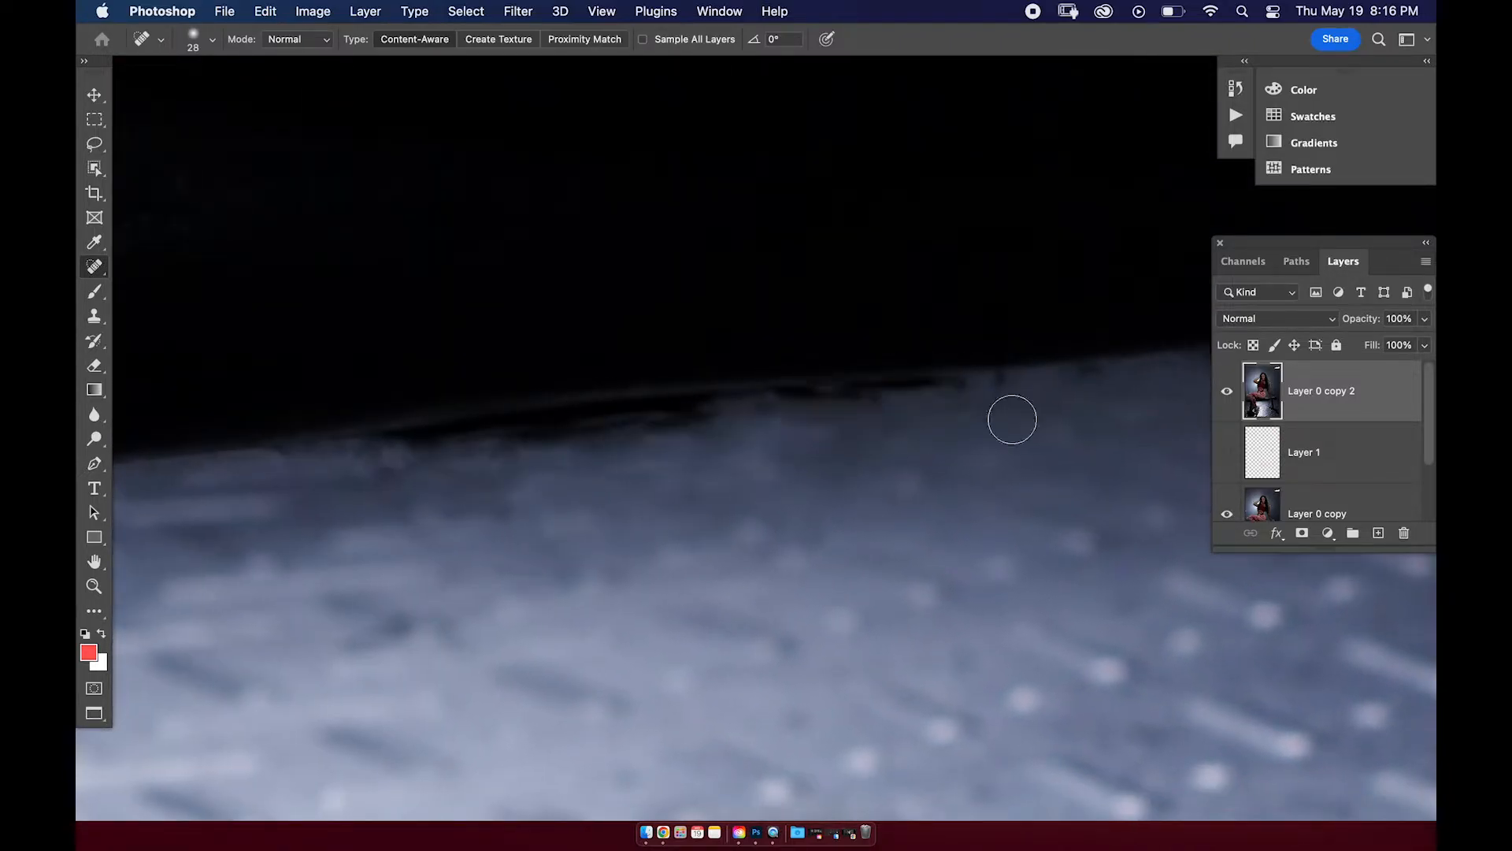
pyautogui.moveTo(435, 453); pyautogui.dragTo(560, 446)
pyautogui.moveTo(697, 434)
pyautogui.mouseDown()
pyautogui.moveTo(827, 401)
pyautogui.moveTo(976, 399)
pyautogui.mouseUp()
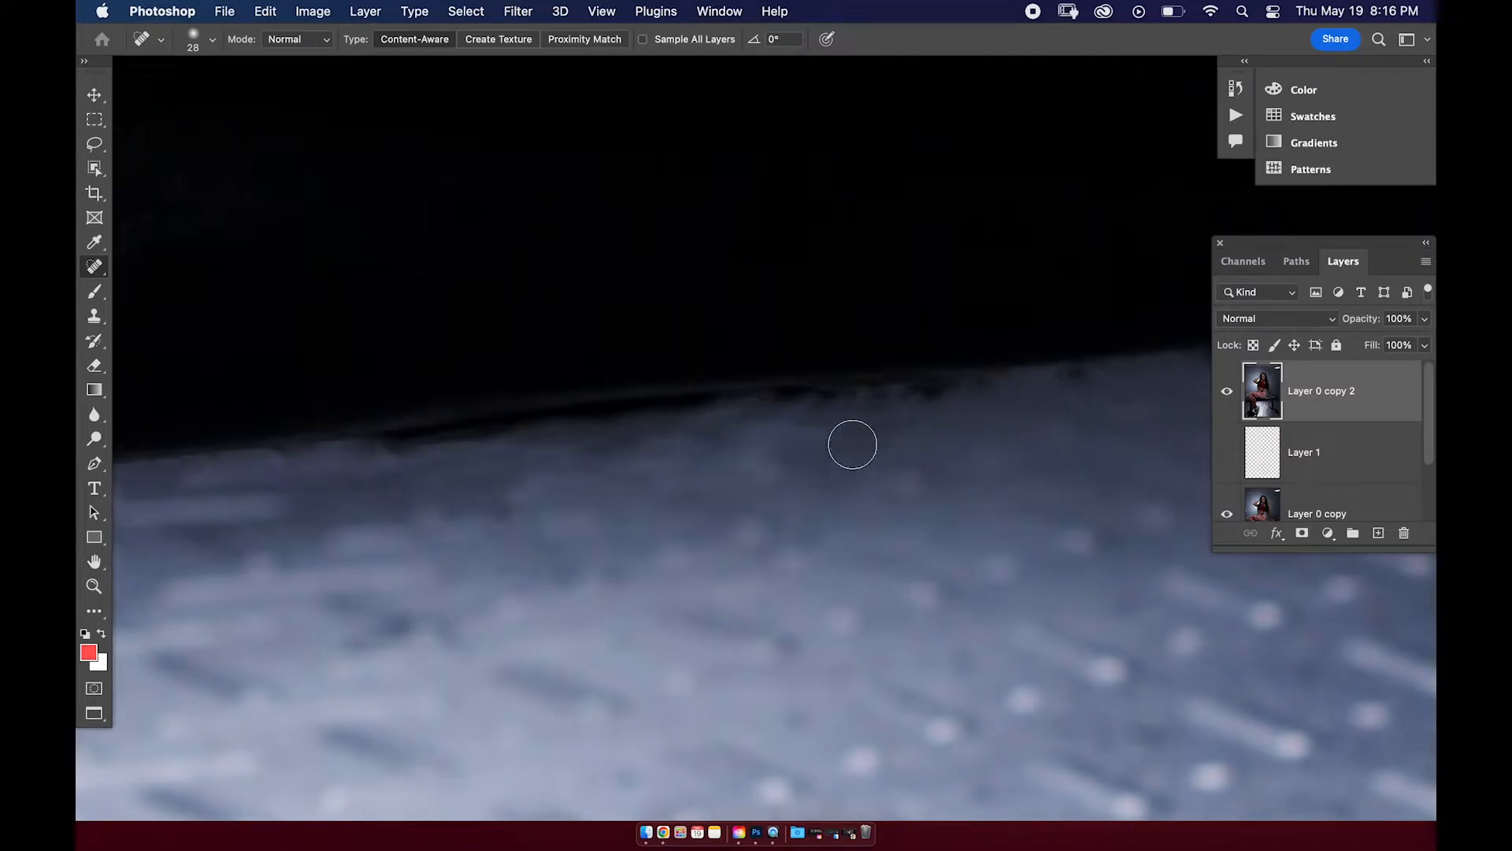
# Heal the frayed bits along the rest of the bench's underside, past the support leg to its far end.
pyautogui.scroll(-5, 853, 445)
pyautogui.hscroll(5, 950, 477)
pyautogui.scroll(5, 891, 485)
pyautogui.moveTo(885, 433); pyautogui.dragTo(808, 642)
pyautogui.moveTo(824, 517)
pyautogui.mouseDown()
pyautogui.moveTo(827, 442)
pyautogui.moveTo(807, 426)
pyautogui.mouseUp()
pyautogui.moveTo(950, 479); pyautogui.dragTo(751, 483)
pyautogui.moveTo(827, 394); pyautogui.dragTo(972, 378)
pyautogui.moveTo(738, 398)
pyautogui.mouseDown()
pyautogui.moveTo(594, 431)
pyautogui.moveTo(648, 388)
pyautogui.moveTo(882, 369)
pyautogui.mouseUp()
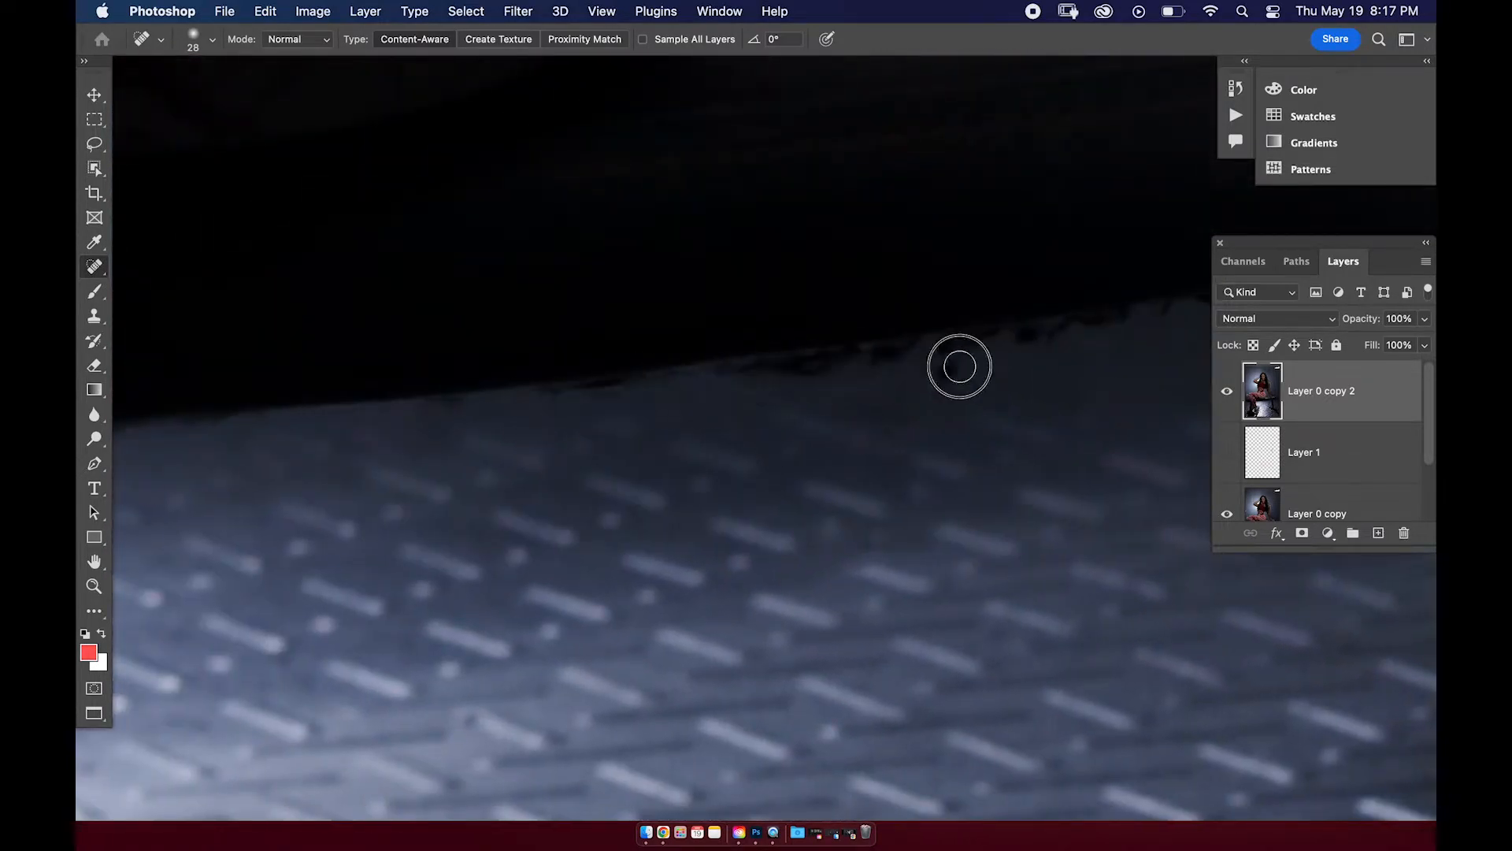
pyautogui.moveTo(1016, 412); pyautogui.dragTo(760, 426)
pyautogui.scroll(-5, 760, 425)
pyautogui.scroll(5, 973, 402)
pyautogui.moveTo(964, 423); pyautogui.dragTo(775, 530)
pyautogui.moveTo(1021, 393); pyautogui.dragTo(969, 378)
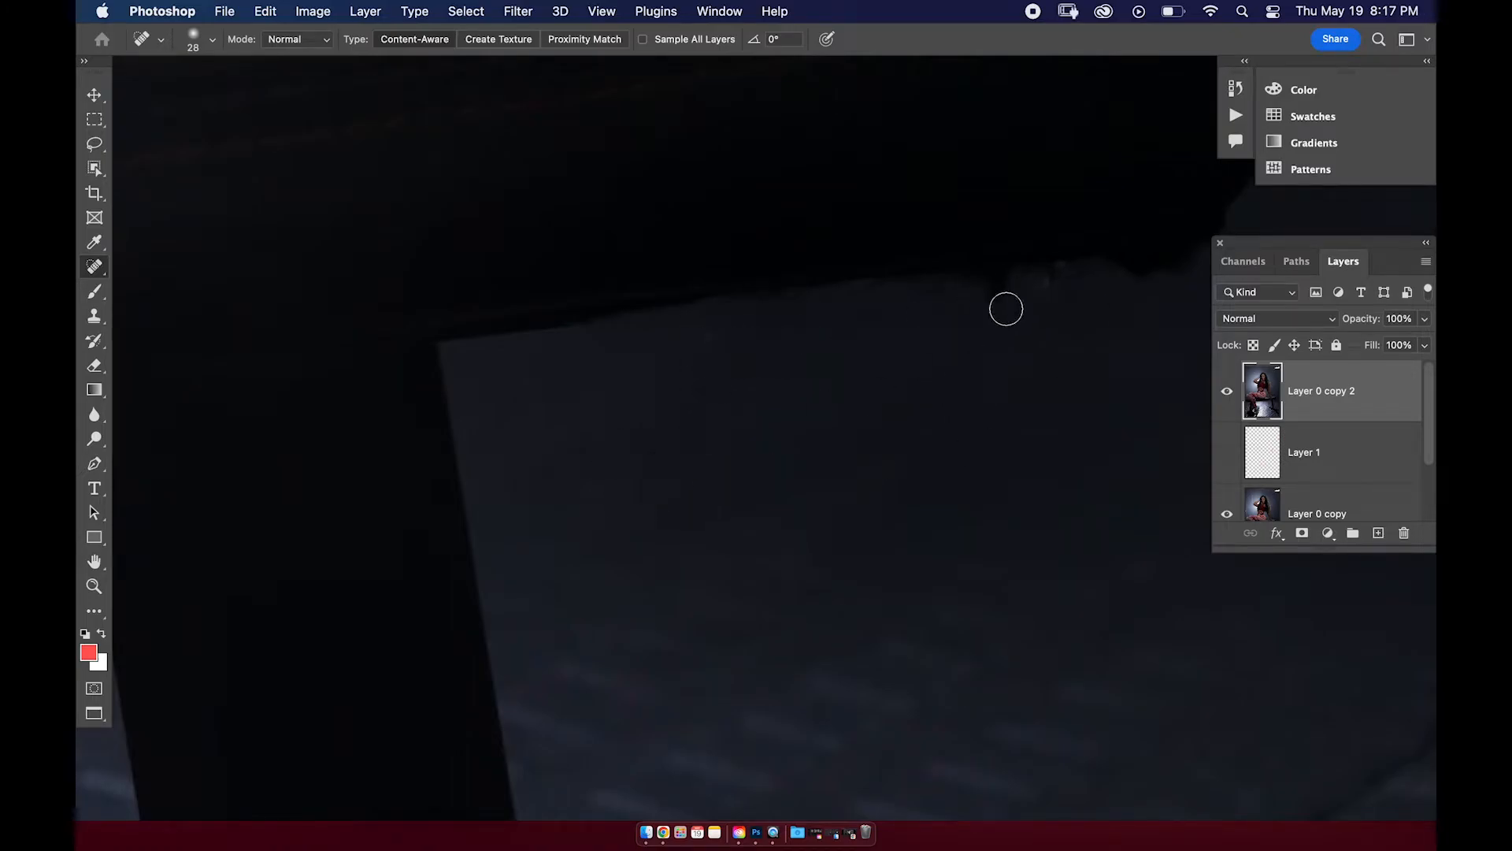
# Delete Layer 1 with the red marks.
pyautogui.scroll(-8, 743, 493)
pyautogui.scroll(2, 788, 496)
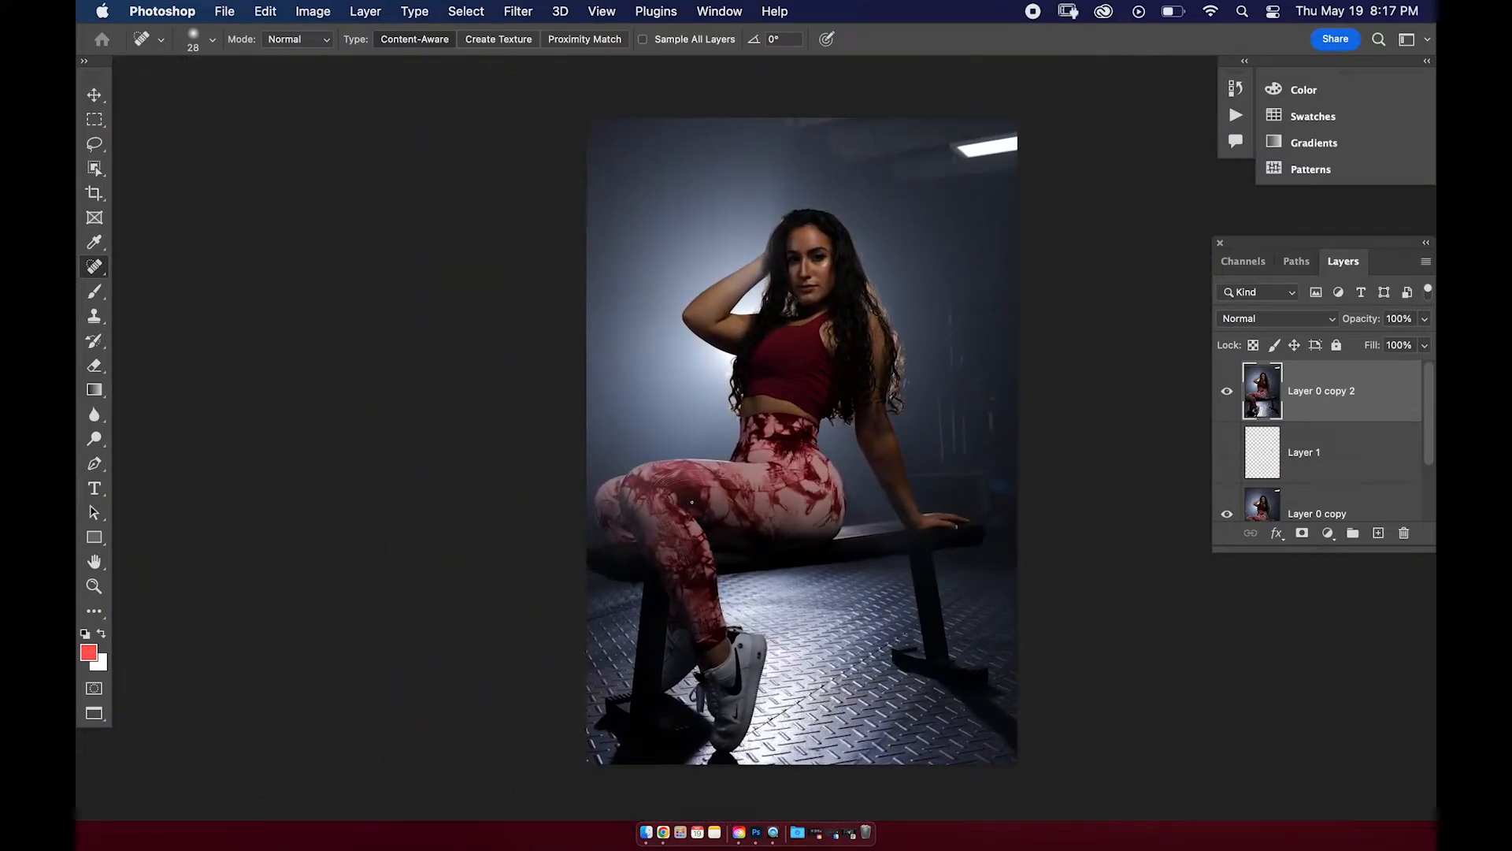
pyautogui.moveTo(1336, 464); pyautogui.dragTo(1404, 533)
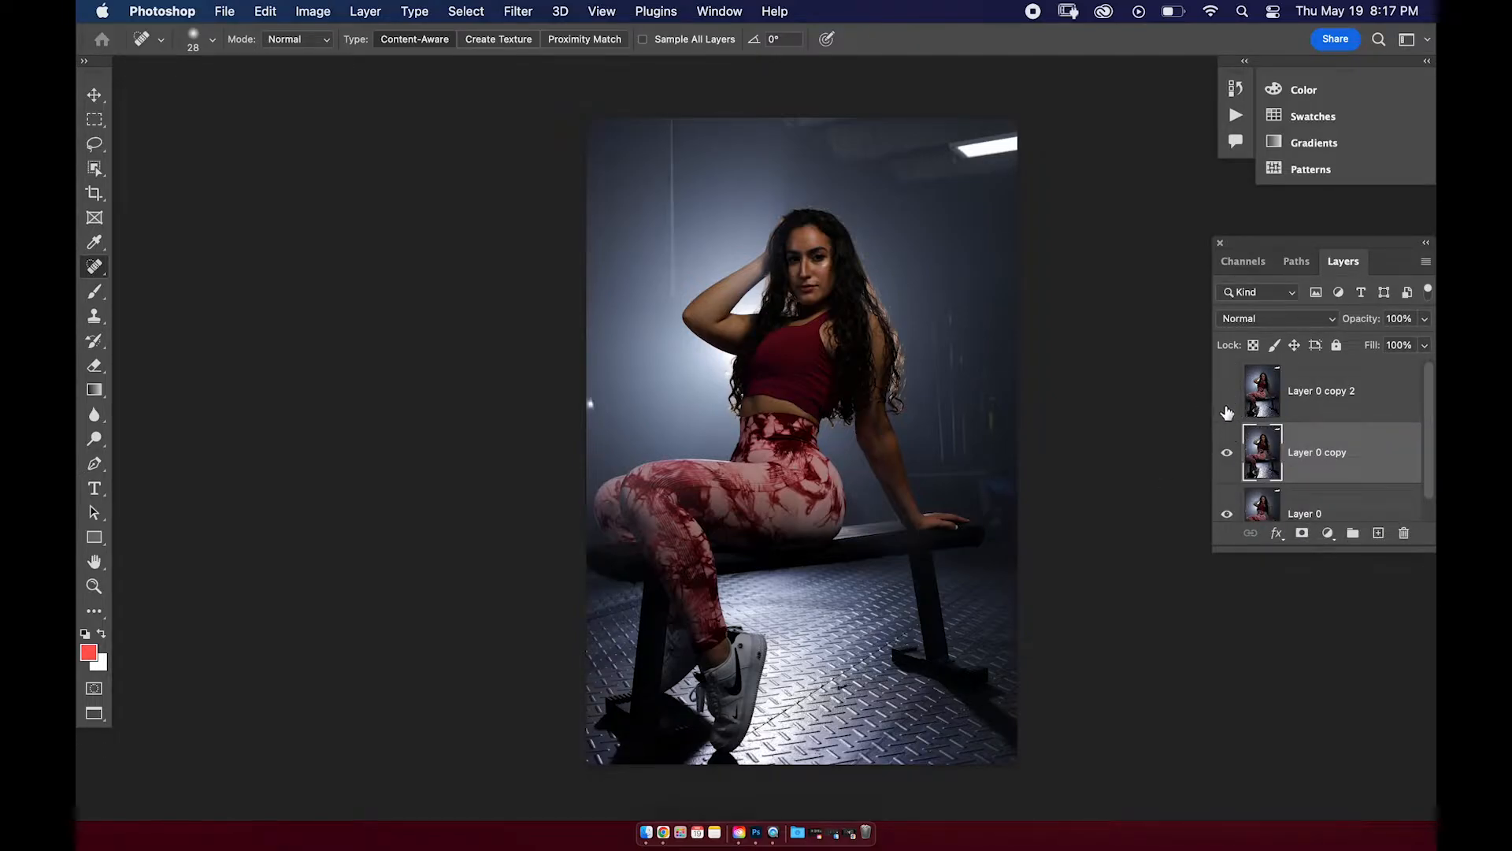
# Toggle the visibility of Layer 0 copy 2 and Layer 0 copy to compare the cleanup, leaving Layer 0 copy hidden.
pyautogui.click(1225, 455)
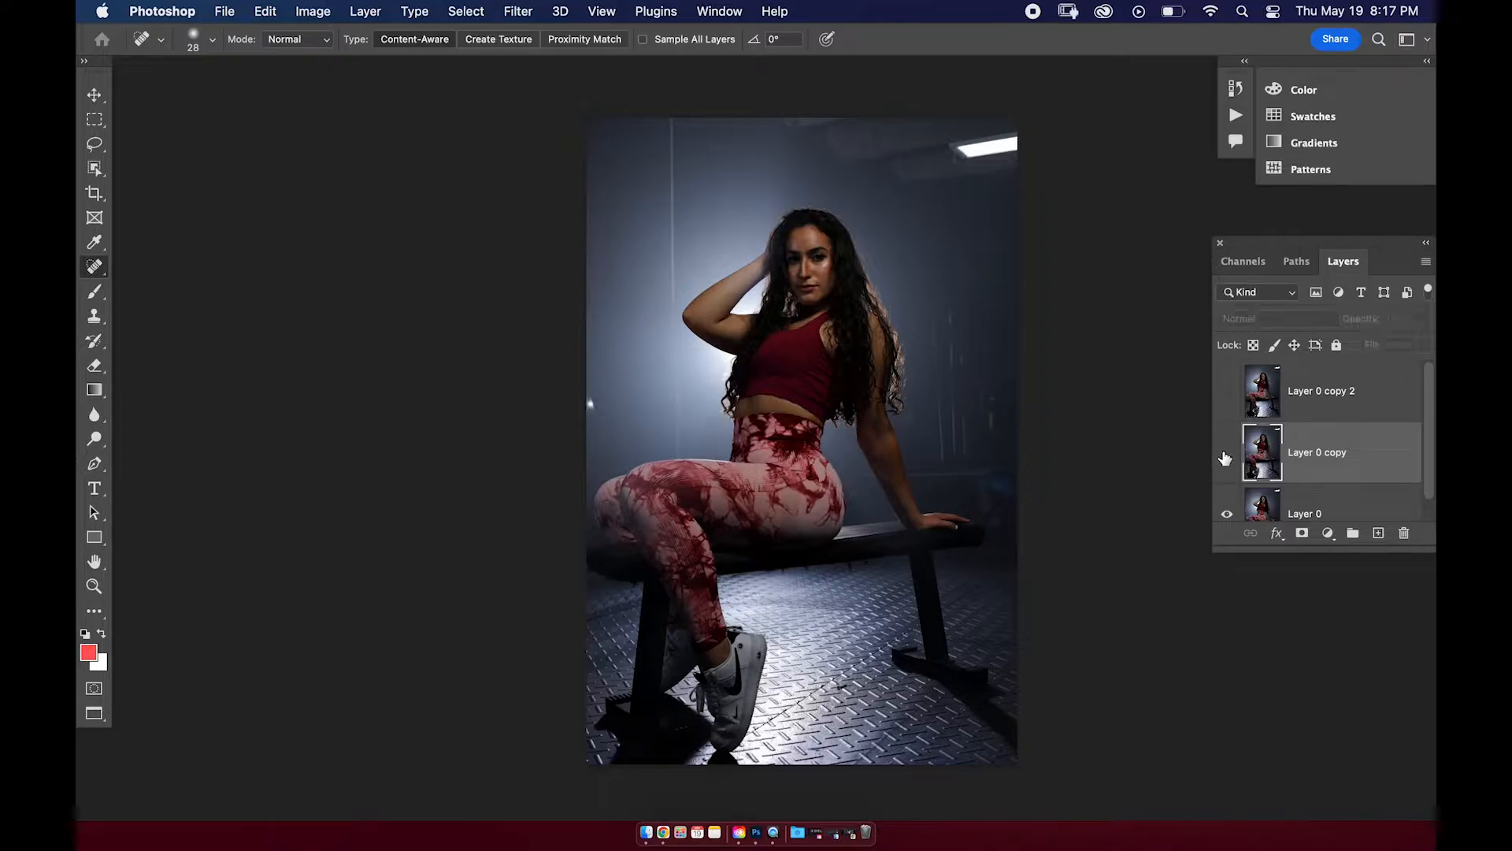
pyautogui.click(1228, 394)
pyautogui.click(1228, 394)
pyautogui.click(1228, 396)
pyautogui.click(1230, 399)
pyautogui.click(1228, 396)
pyautogui.click(1228, 396)
pyautogui.click(1228, 396)
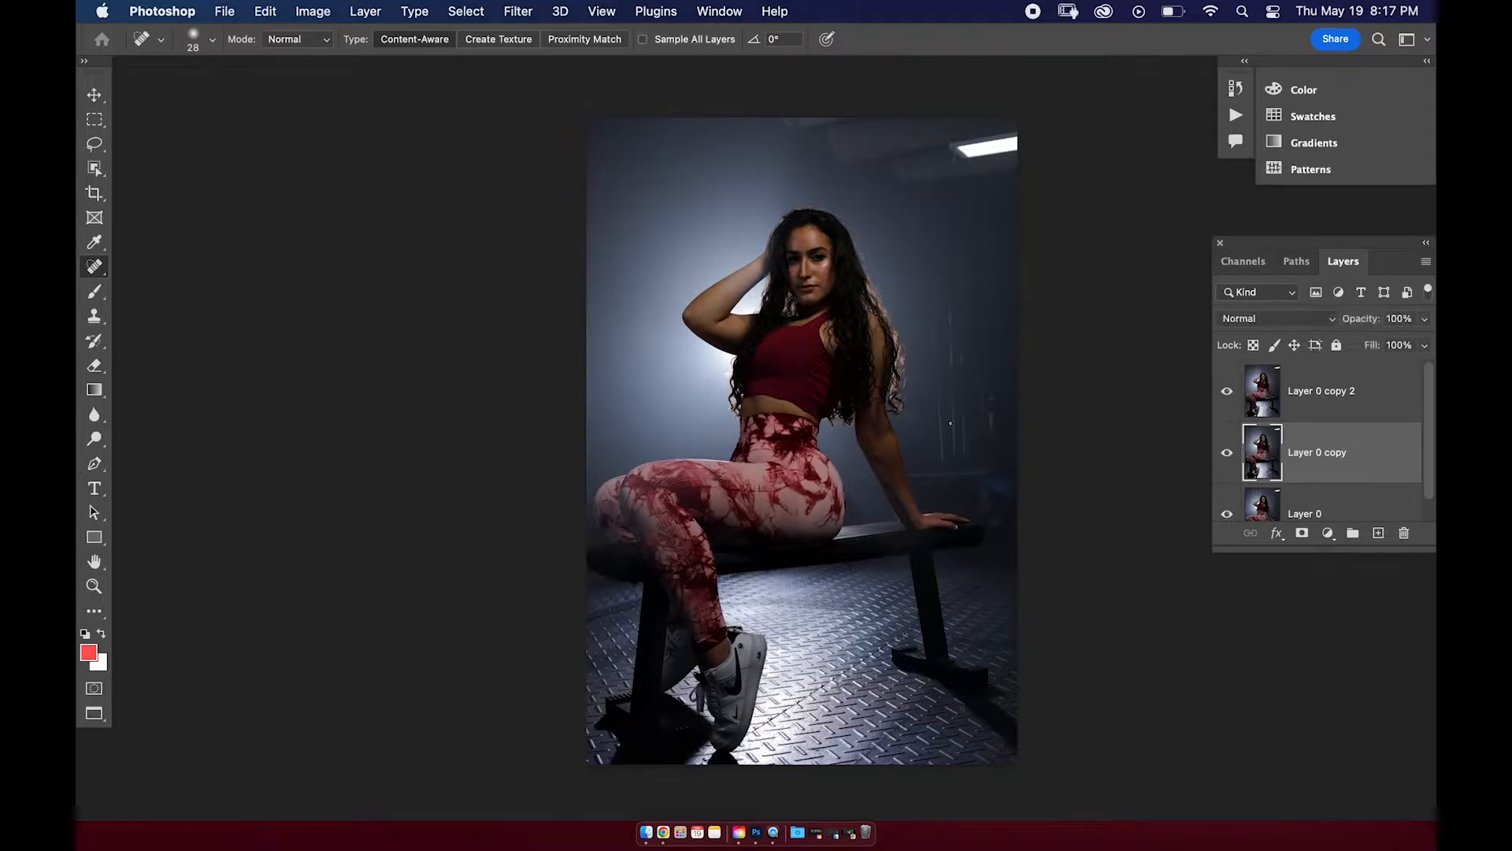
pyautogui.click(1227, 452)
# Make Layer 0 copy 2 the active layer and inspect the portrait's background for remaining distractions.
pyautogui.moveTo(966, 184); pyautogui.dragTo(1088, 183)
pyautogui.moveTo(912, 262); pyautogui.dragTo(831, 595)
pyautogui.moveTo(800, 535); pyautogui.dragTo(730, 531)
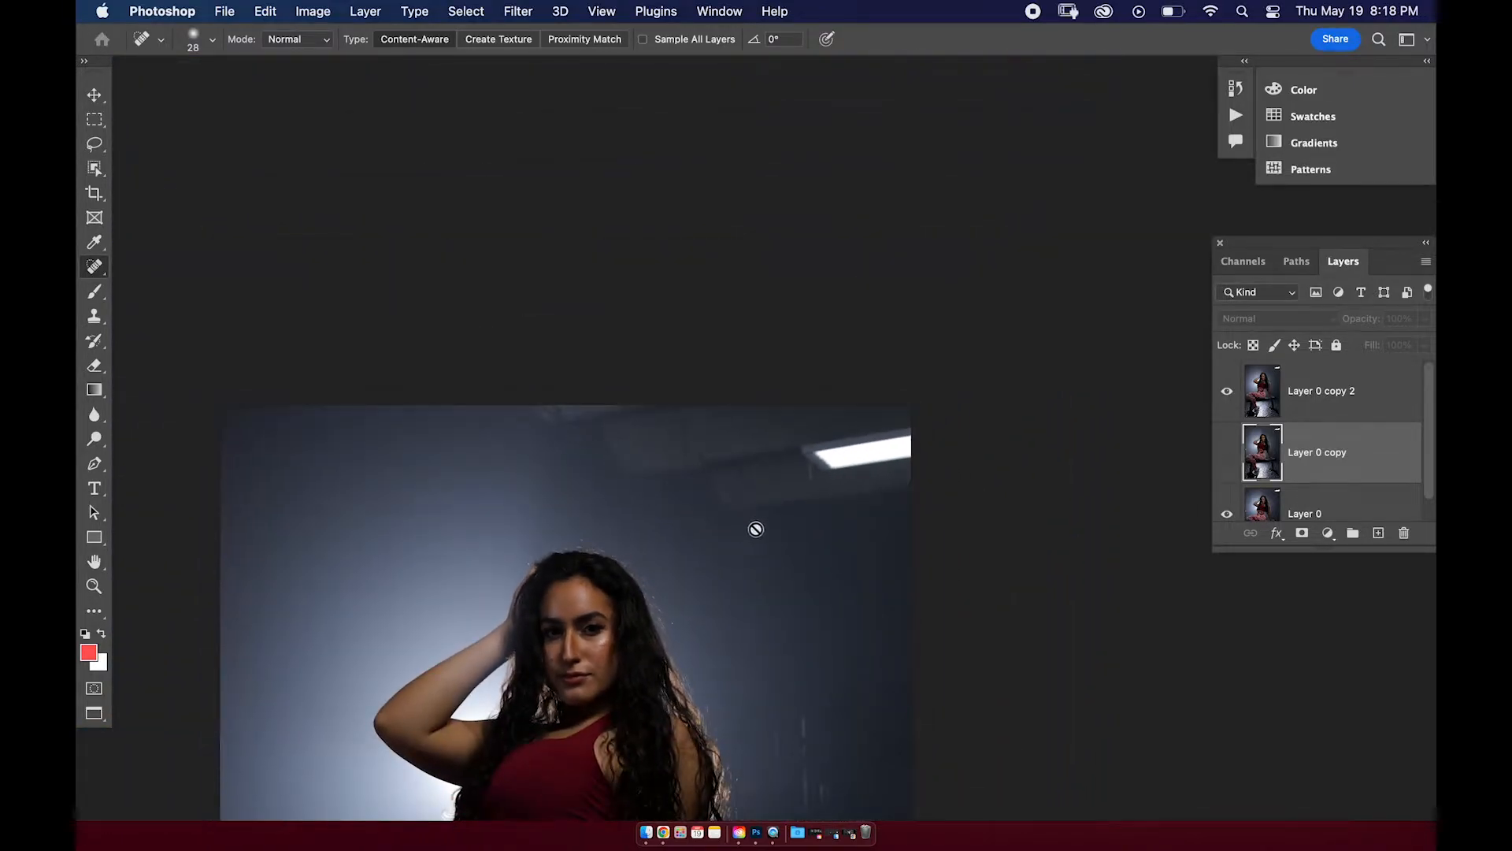
pyautogui.click(1292, 394)
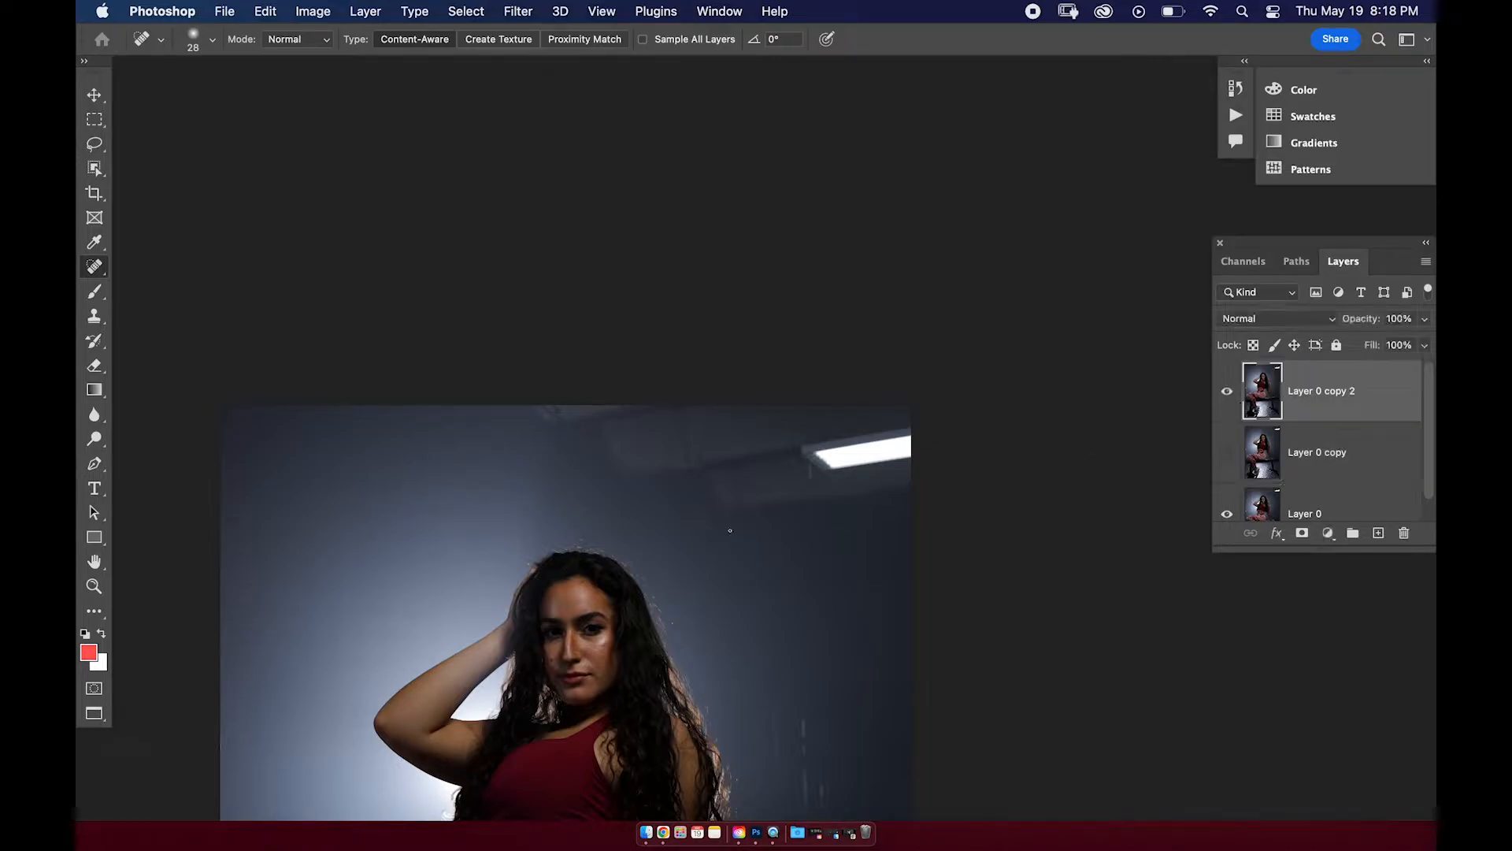
pyautogui.moveTo(746, 534); pyautogui.dragTo(703, 534)
pyautogui.moveTo(753, 581)
pyautogui.mouseDown()
pyautogui.moveTo(766, 418)
pyautogui.moveTo(827, 409)
pyautogui.mouseUp()
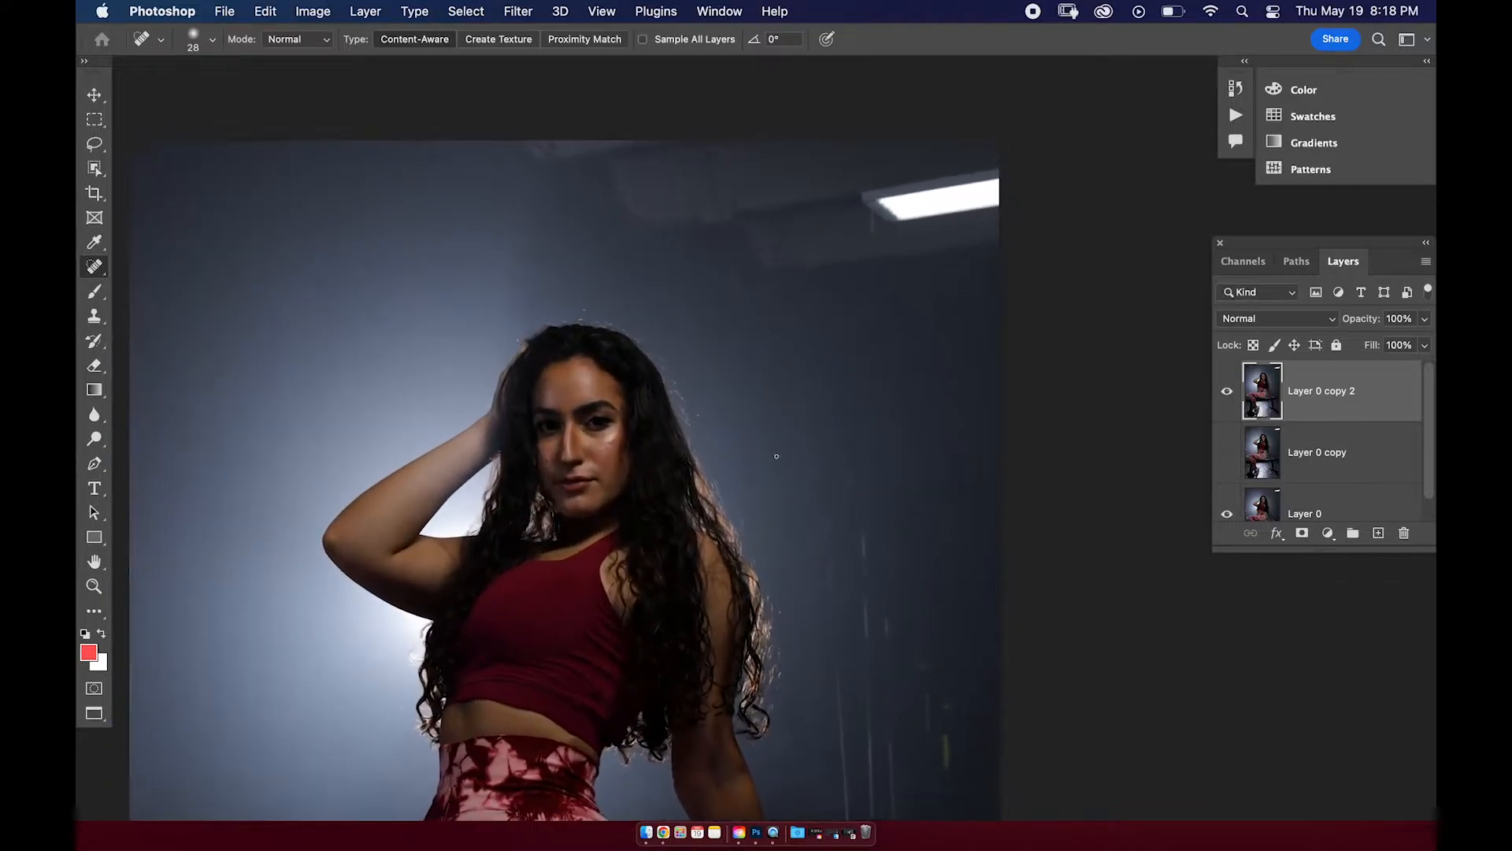
pyautogui.moveTo(807, 465); pyautogui.dragTo(747, 592)
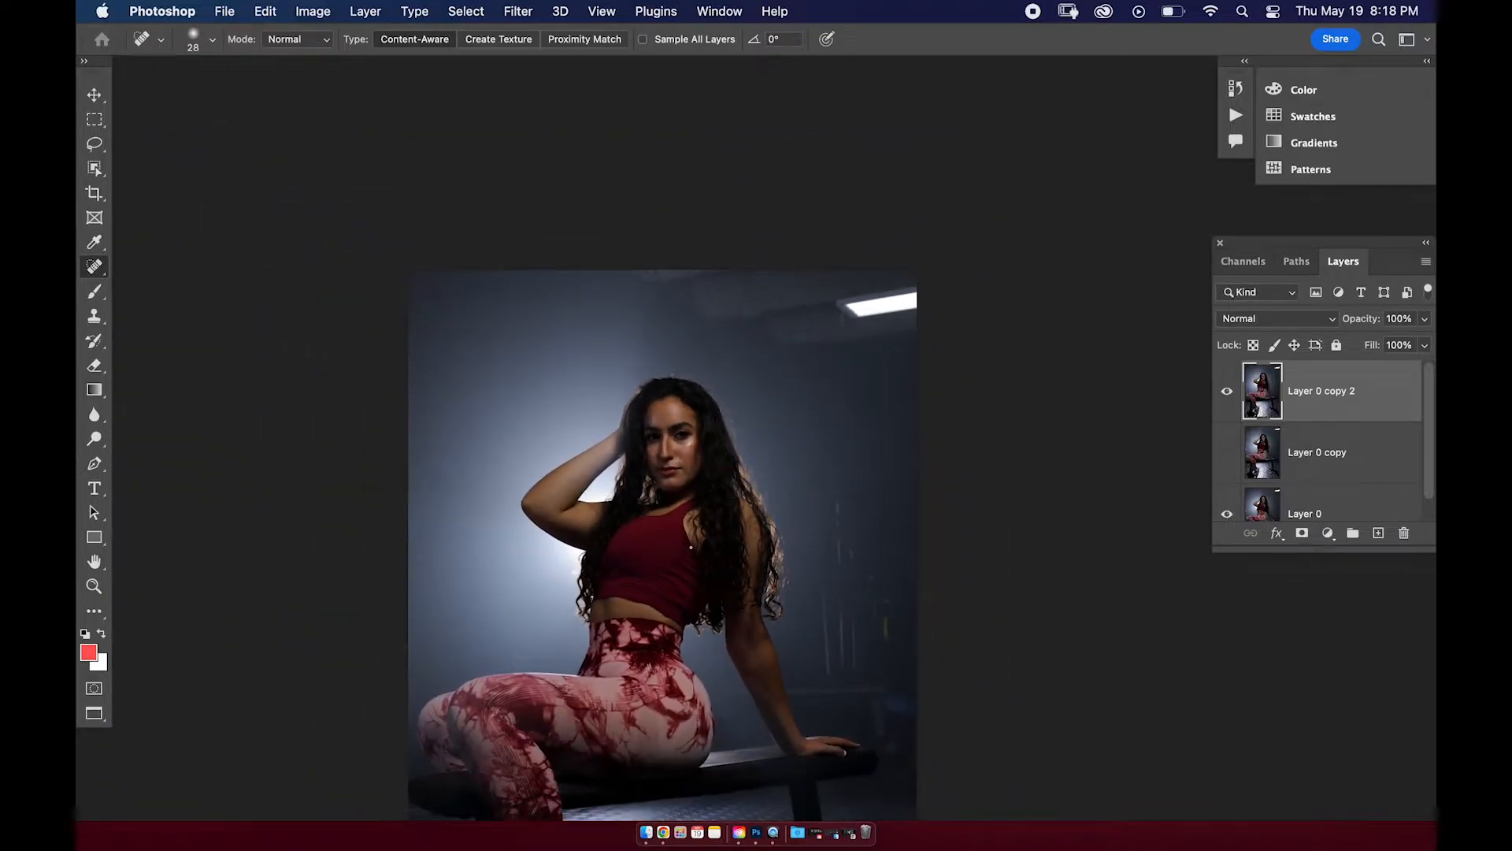
pyautogui.moveTo(698, 535); pyautogui.dragTo(771, 370)
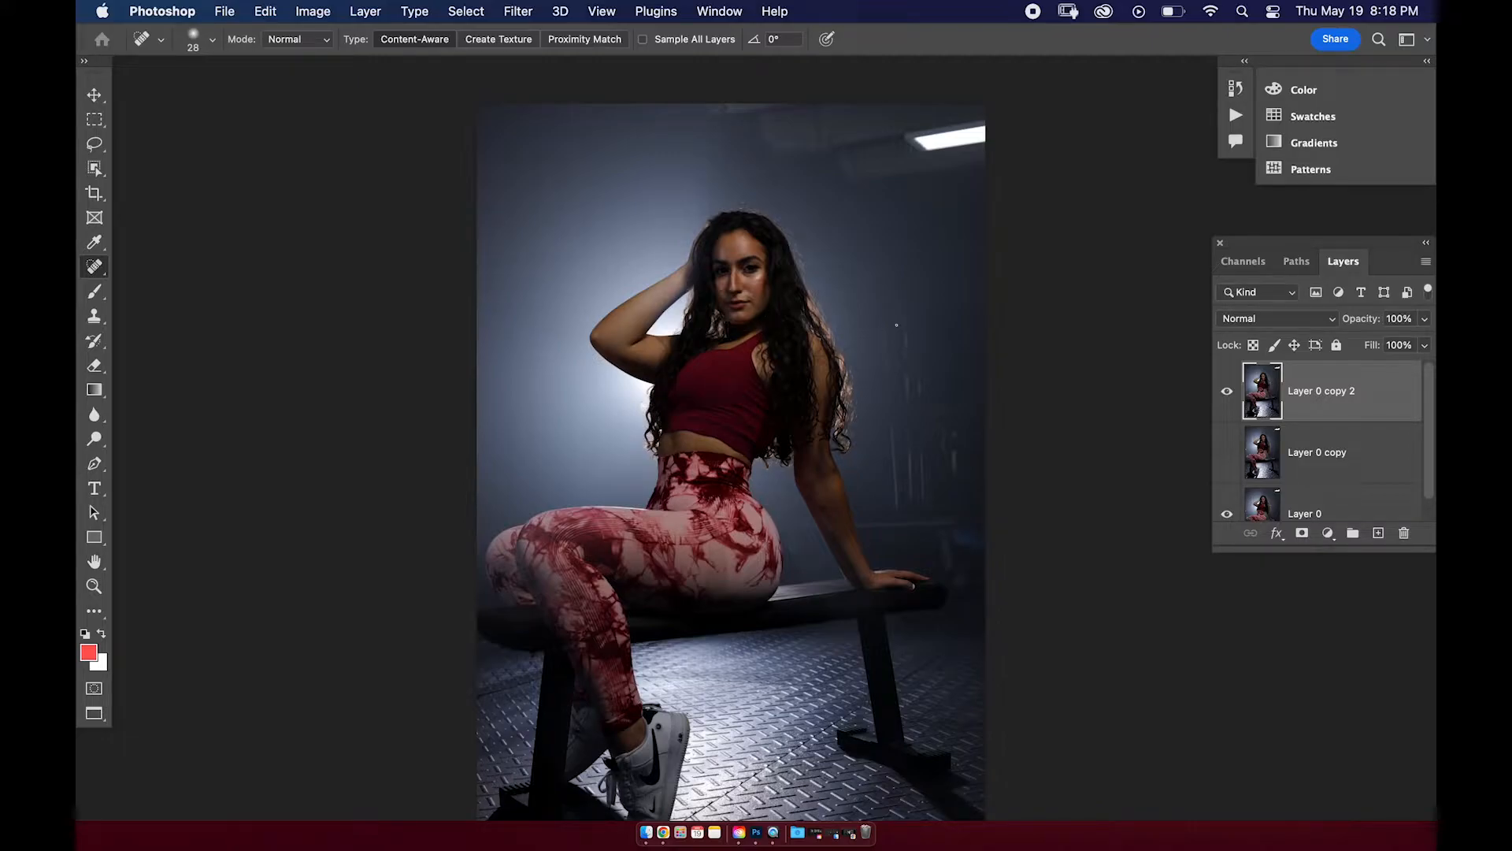
# Try to heal away the lower edge of the ceiling light with a size 68 Spot Healing Brush.
pyautogui.moveTo(869, 231)
pyautogui.mouseDown()
pyautogui.moveTo(929, 247)
pyautogui.moveTo(891, 260)
pyautogui.moveTo(949, 252)
pyautogui.moveTo(901, 264)
pyautogui.moveTo(926, 221)
pyautogui.moveTo(820, 456)
pyautogui.moveTo(891, 328)
pyautogui.moveTo(976, 323)
pyautogui.mouseUp()
pyautogui.moveTo(811, 539); pyautogui.dragTo(876, 533)
pyautogui.moveTo(572, 482); pyautogui.dragTo(571, 483)
pyautogui.moveTo(560, 546)
pyautogui.mouseDown()
pyautogui.moveTo(558, 489)
pyautogui.moveTo(553, 512)
pyautogui.mouseUp()
pyautogui.moveTo(568, 489); pyautogui.dragTo(541, 434)
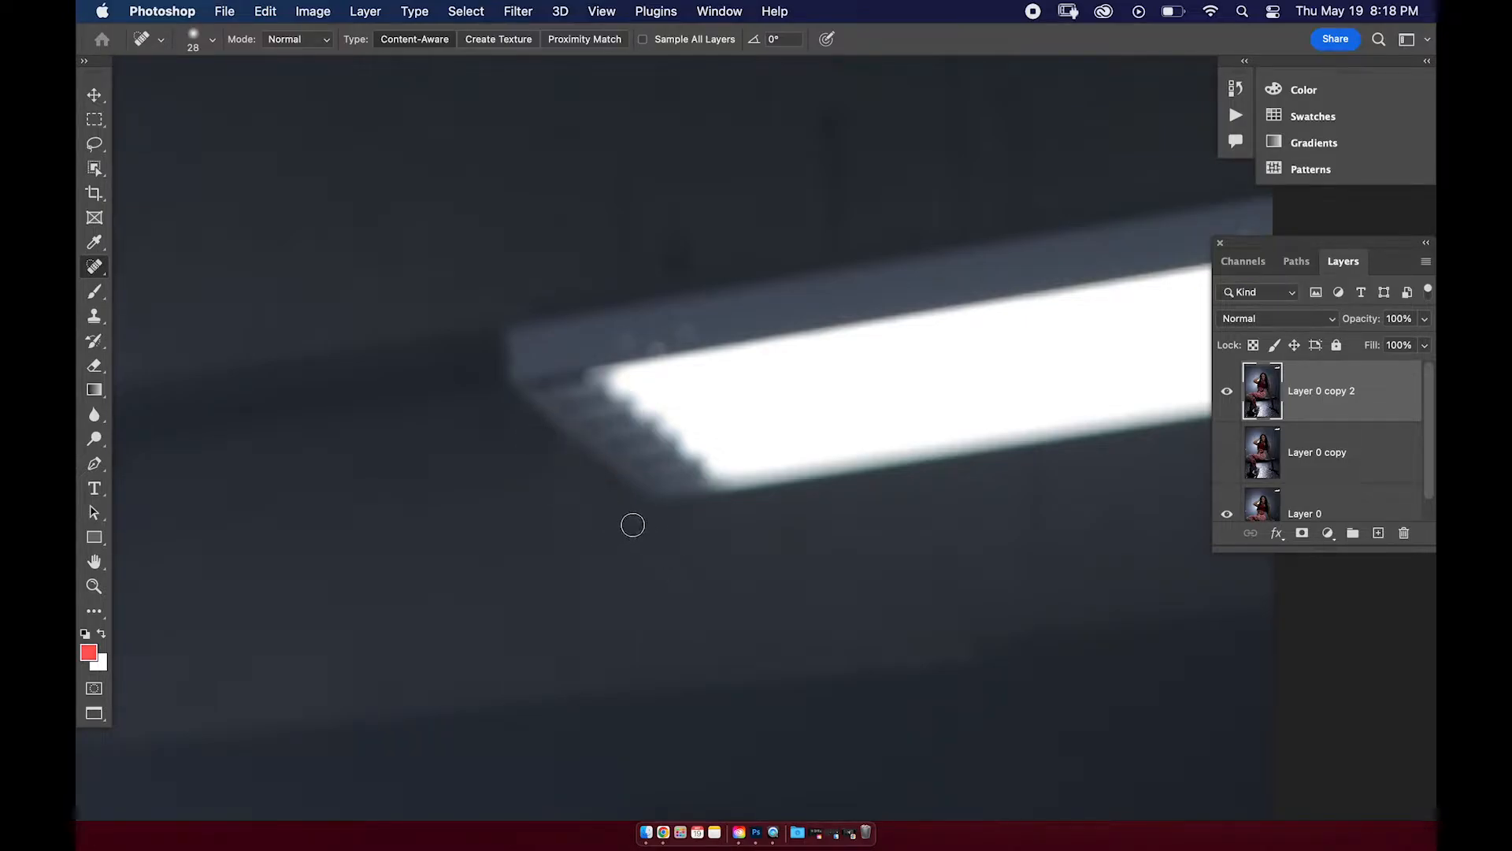
pyautogui.moveTo(581, 494); pyautogui.dragTo(583, 495)
pyautogui.hscroll(5, 779, 518)
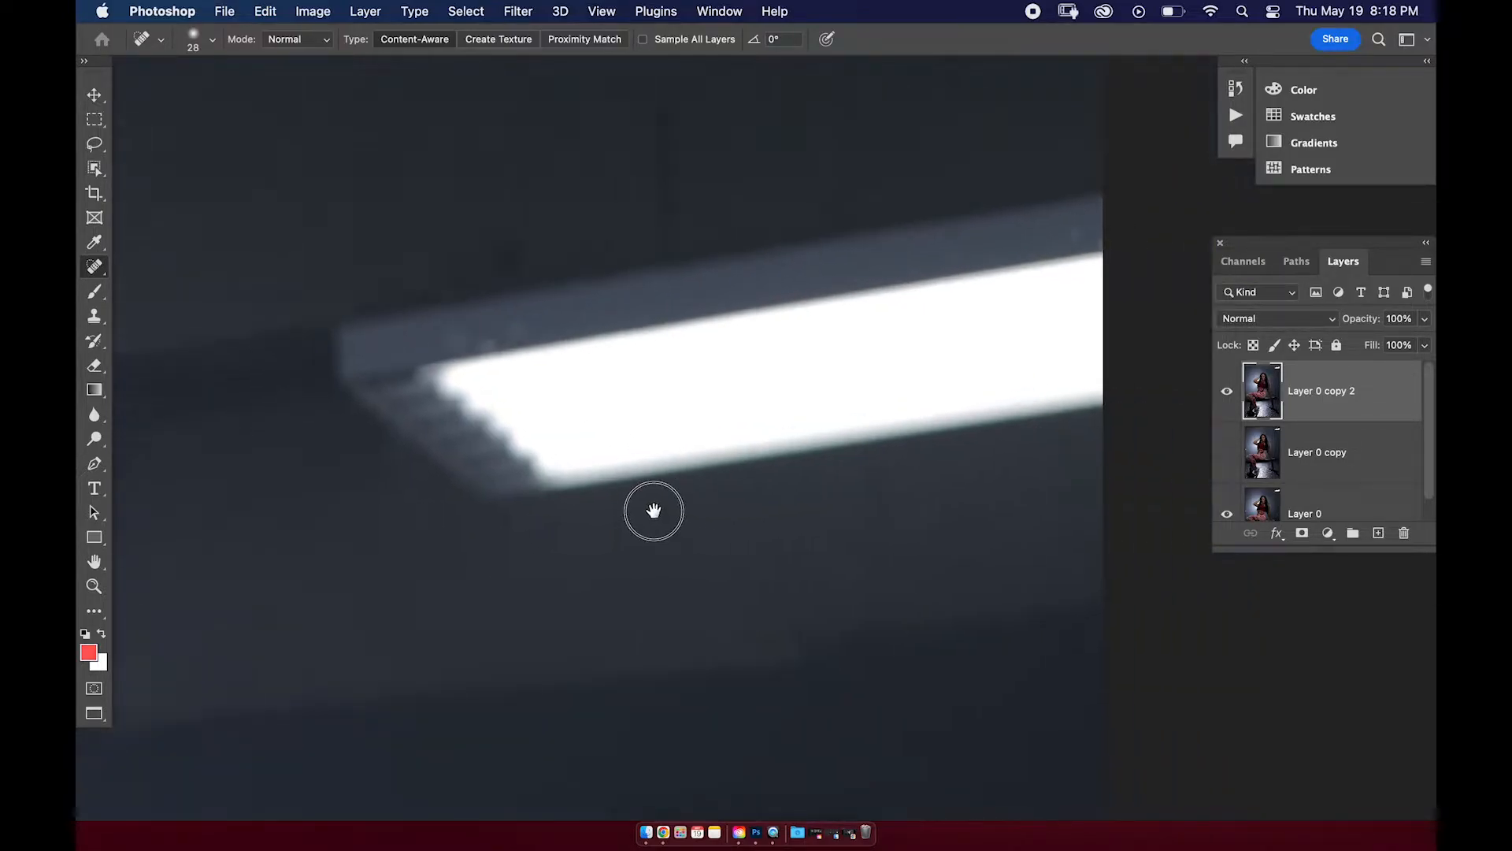
pyautogui.moveTo(550, 530); pyautogui.dragTo(596, 521)
pyautogui.moveTo(500, 523)
pyautogui.mouseDown()
pyautogui.moveTo(549, 488)
pyautogui.moveTo(980, 429)
pyautogui.mouseUp()
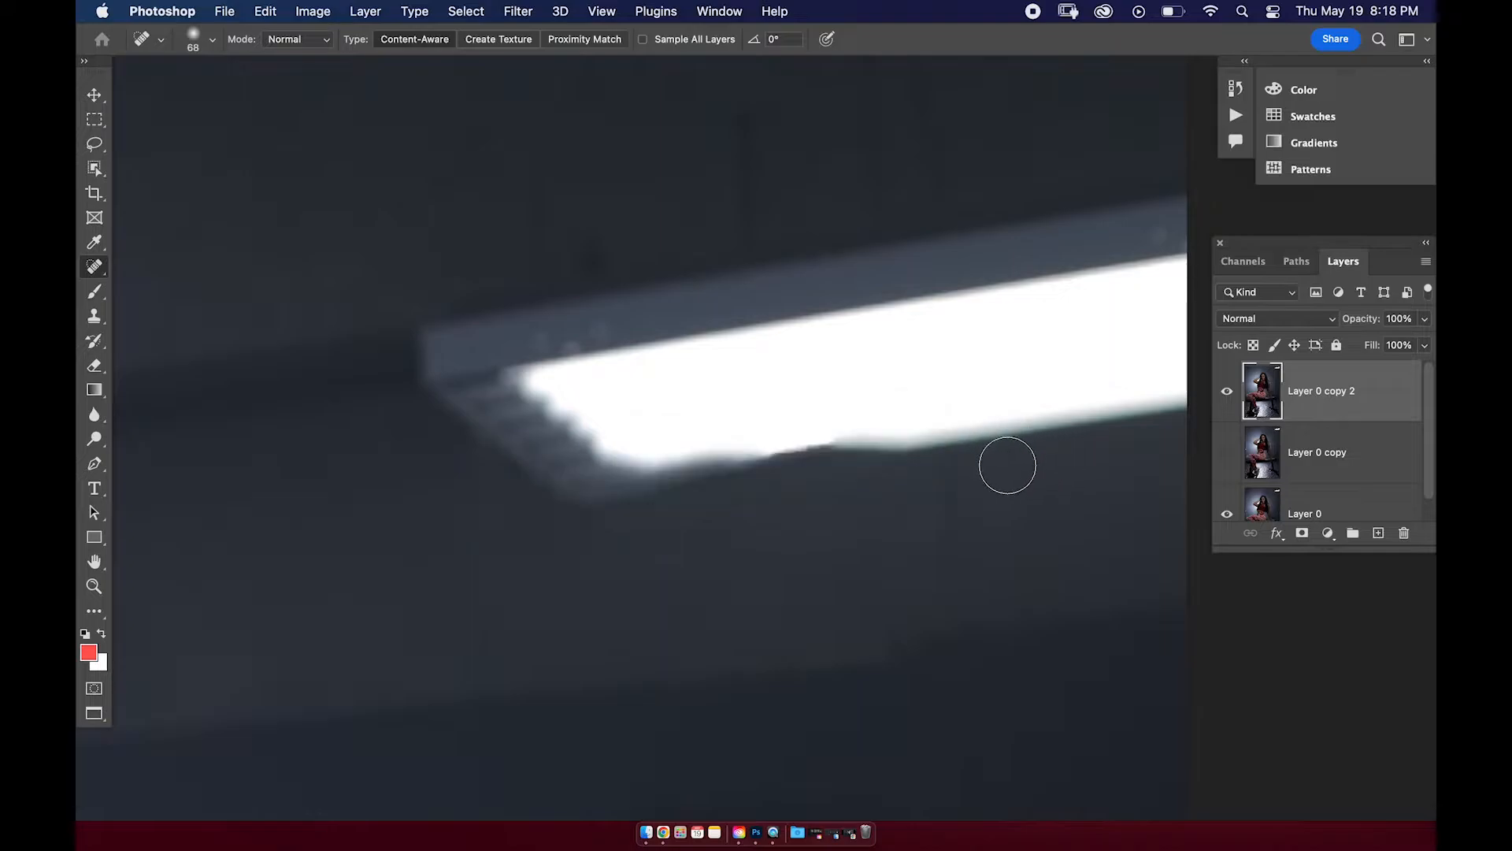
pyautogui.moveTo(691, 483)
pyautogui.mouseDown()
pyautogui.moveTo(872, 439)
pyautogui.moveTo(895, 480)
pyautogui.moveTo(916, 453)
pyautogui.moveTo(1049, 463)
pyautogui.mouseUp()
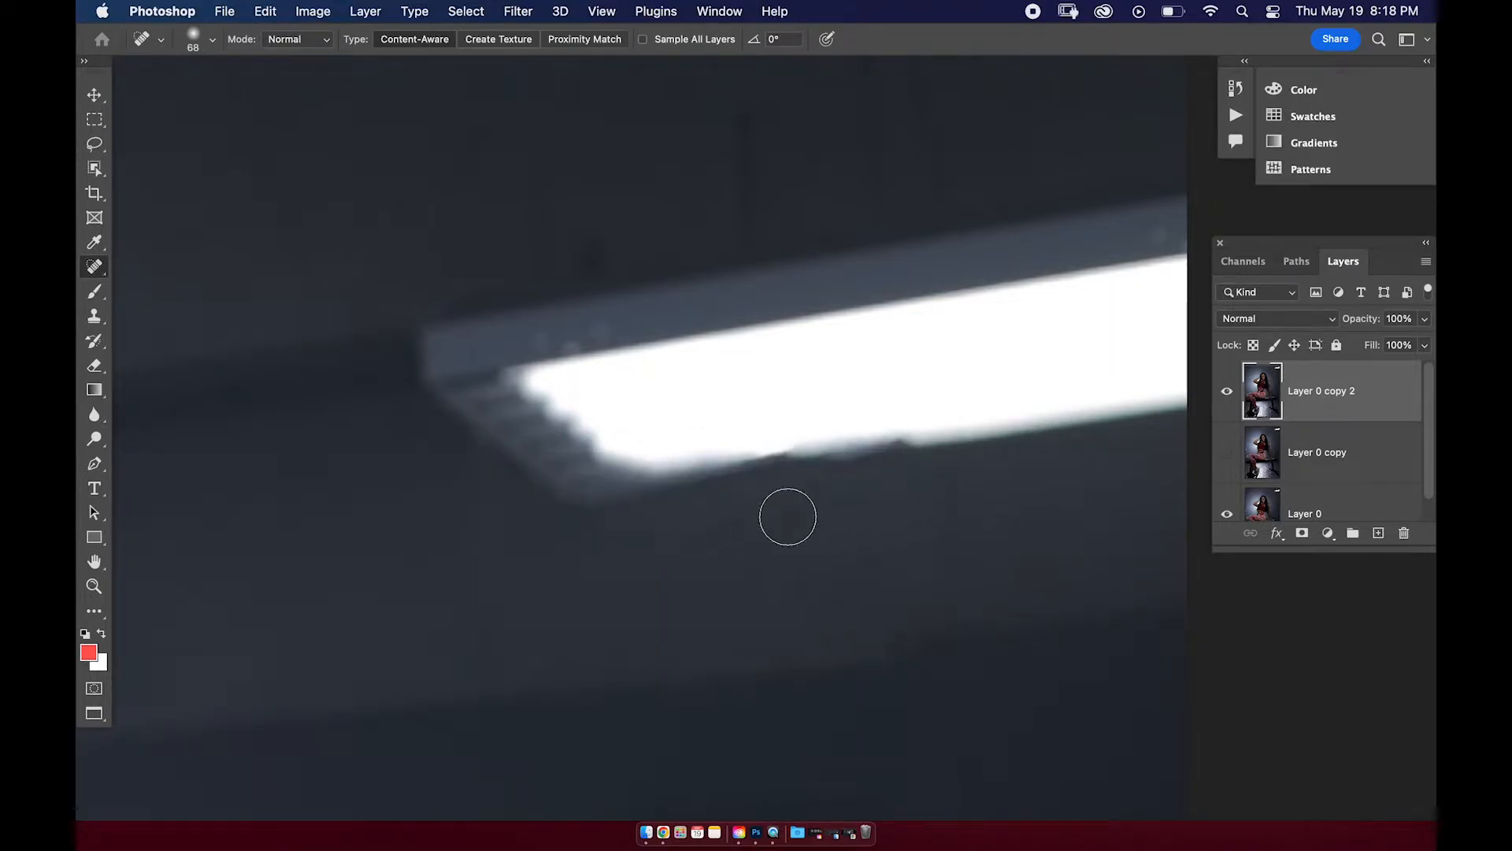
pyautogui.moveTo(715, 536)
pyautogui.mouseDown()
pyautogui.moveTo(611, 543)
pyautogui.moveTo(645, 543)
pyautogui.mouseUp()
# Clone dark ceiling tone over the near end and lower edge of the ceiling light with a size 61 Clone Stamp.
pyautogui.press('s')
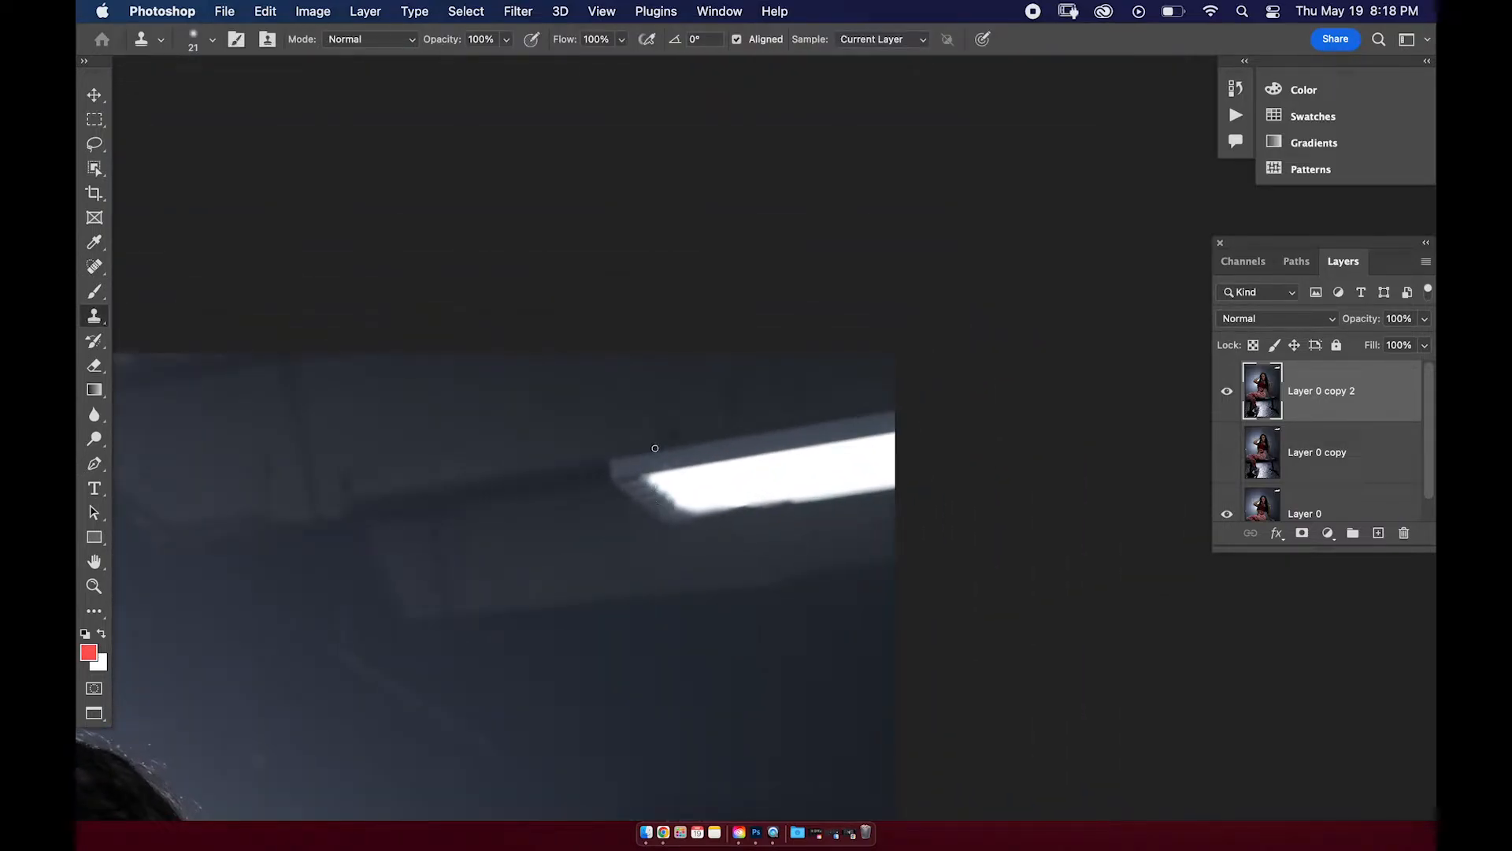
pyautogui.moveTo(687, 537); pyautogui.dragTo(796, 536)
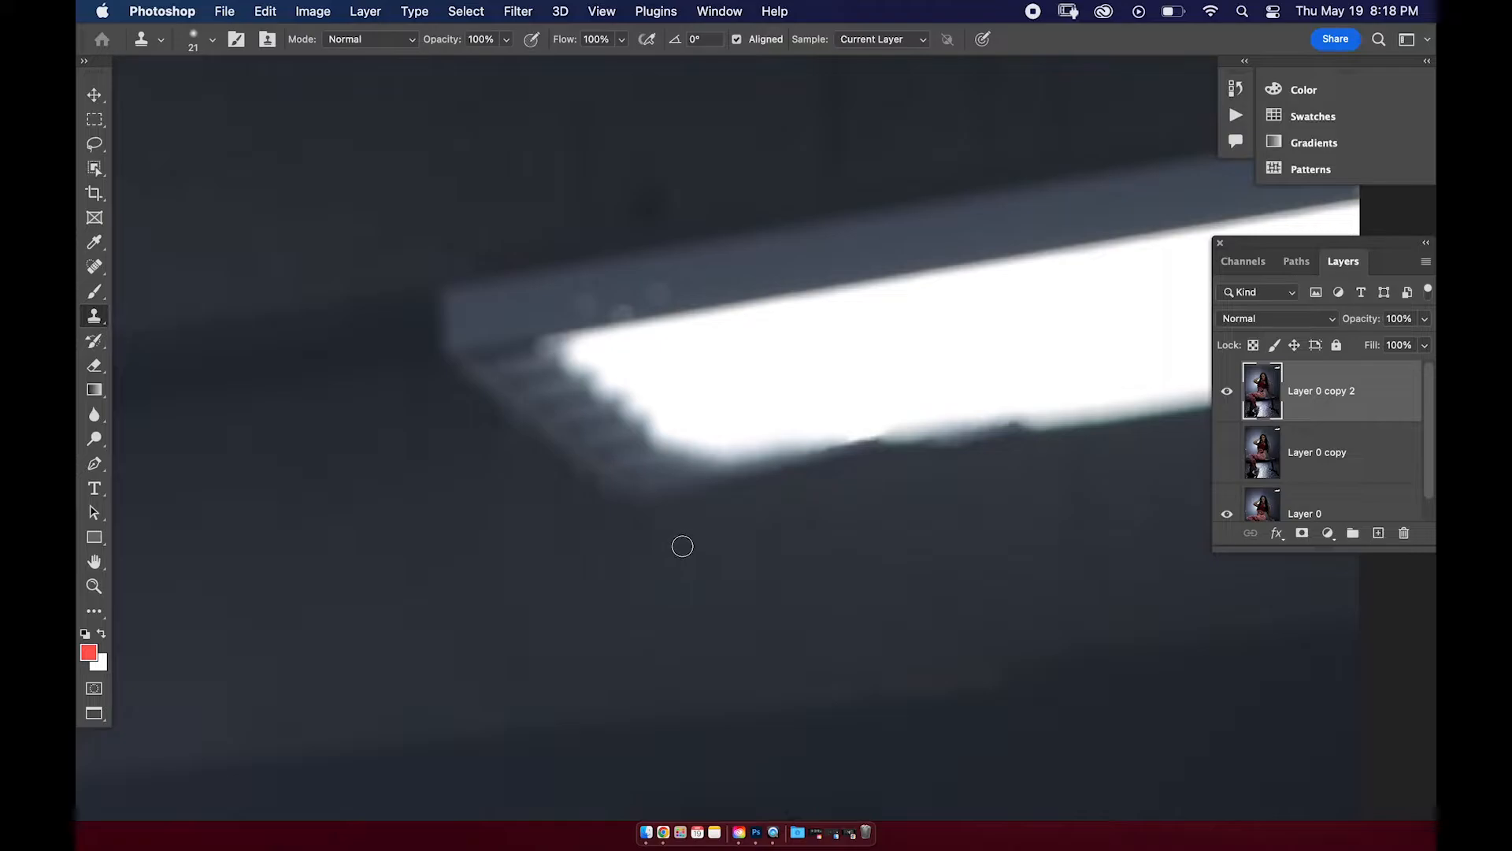
pyautogui.moveTo(680, 548); pyautogui.dragTo(694, 549)
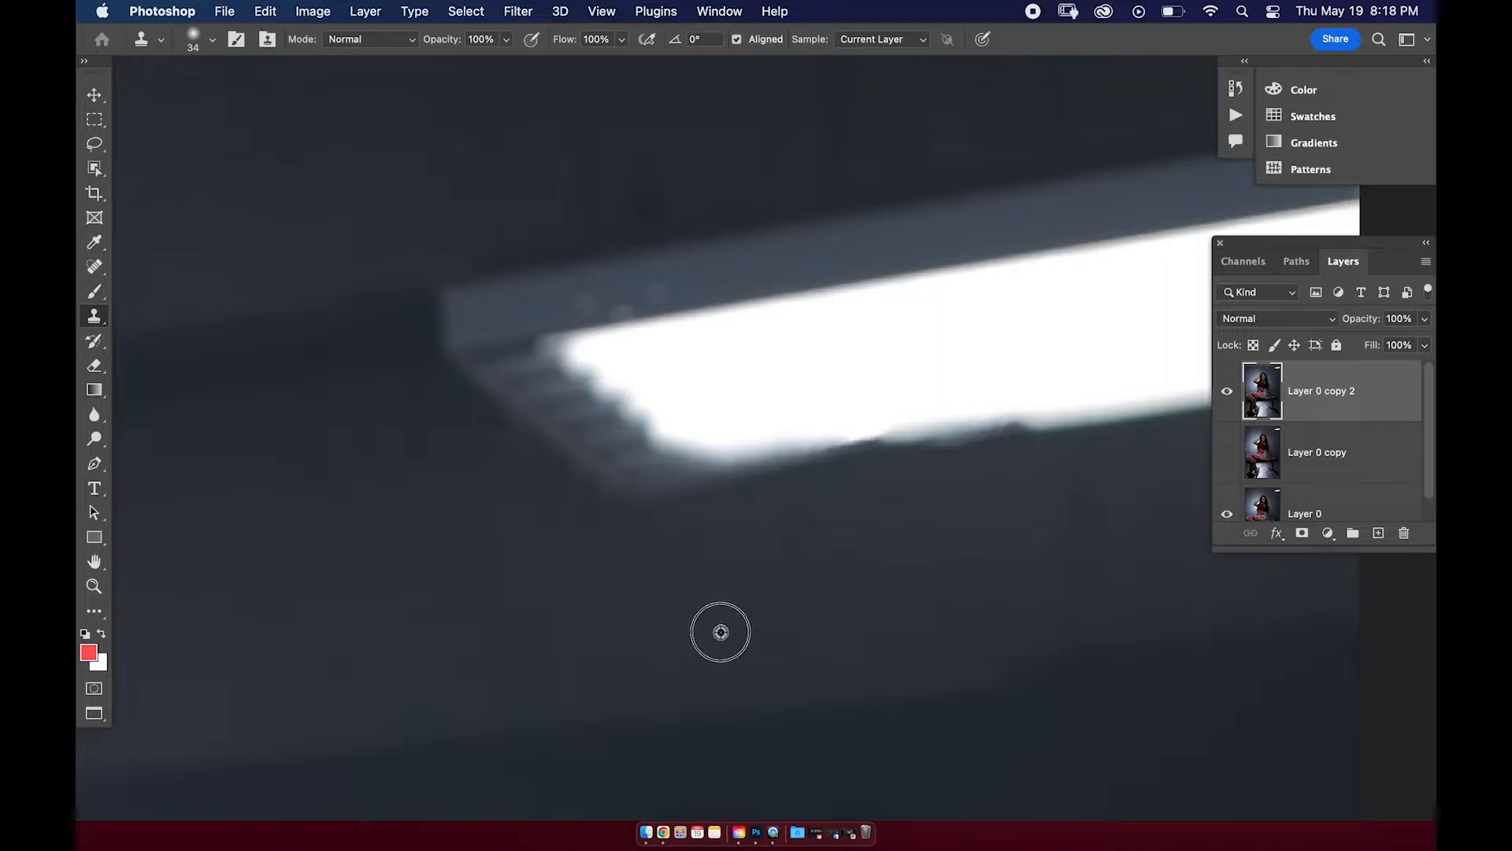
pyautogui.moveTo(662, 548); pyautogui.dragTo(665, 541)
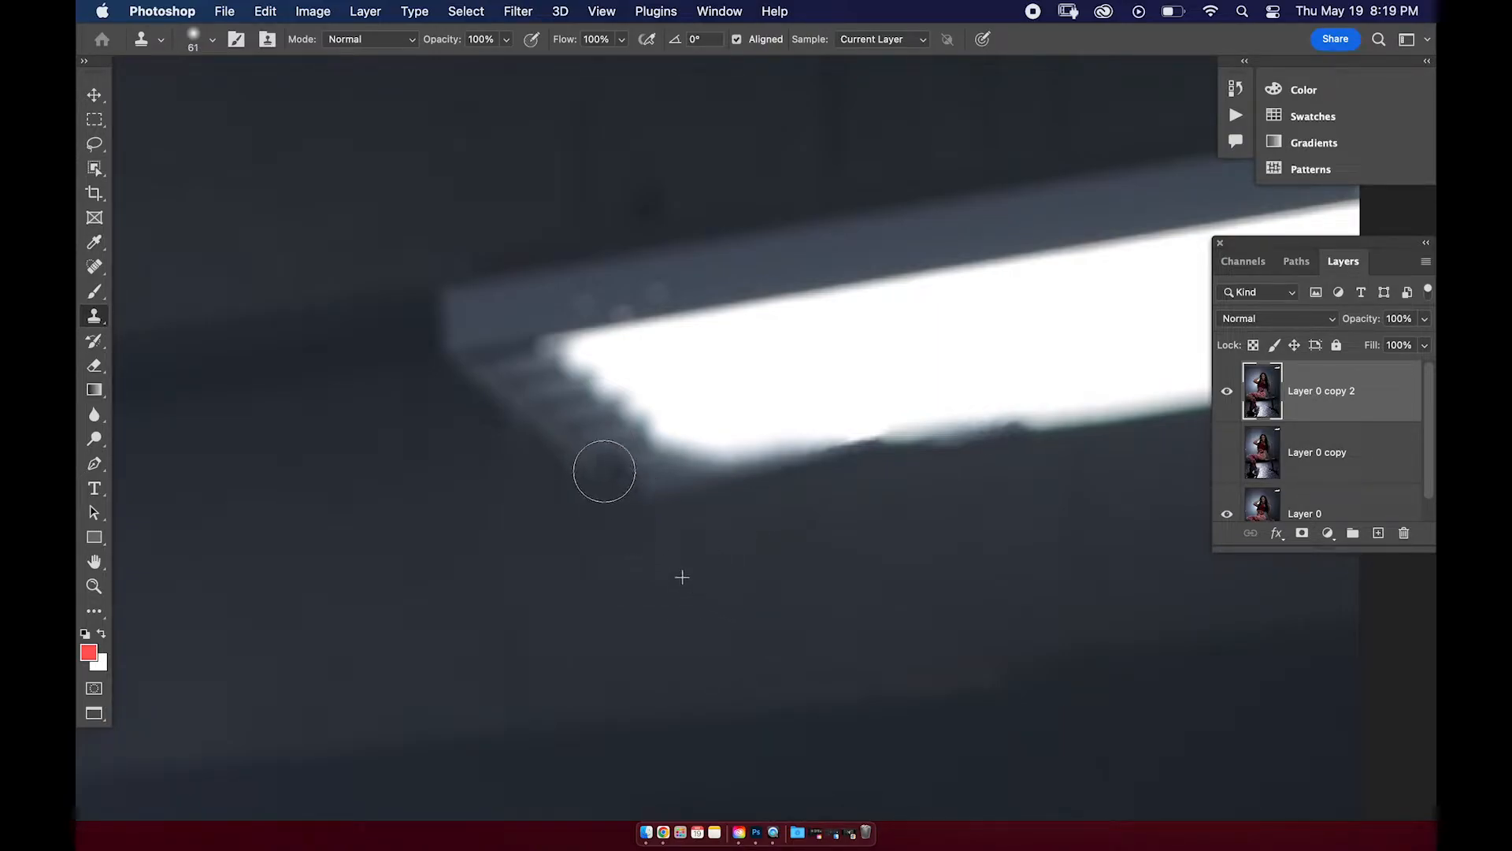
pyautogui.moveTo(544, 428)
pyautogui.mouseDown()
pyautogui.moveTo(665, 476)
pyautogui.moveTo(732, 475)
pyautogui.mouseUp()
pyautogui.moveTo(528, 429); pyautogui.dragTo(618, 450)
pyautogui.moveTo(688, 465); pyautogui.dragTo(945, 438)
pyautogui.moveTo(979, 424); pyautogui.dragTo(746, 449)
# Continue cloning sampled background along the length of the ceiling light to cover its bright panel.
pyautogui.keyDown('alt'); pyautogui.click(686, 480); pyautogui.keyUp('alt')
pyautogui.moveTo(823, 412); pyautogui.dragTo(1104, 408)
pyautogui.moveTo(429, 459); pyautogui.dragTo(1099, 364)
pyautogui.scroll(-2, 814, 459)
pyautogui.keyDown('alt'); pyautogui.click(813, 459); pyautogui.keyUp('alt')
pyautogui.moveTo(473, 449)
pyautogui.mouseDown()
pyautogui.moveTo(1048, 370)
pyautogui.moveTo(355, 429)
pyautogui.moveTo(1032, 327)
pyautogui.mouseUp()
pyautogui.keyDown('alt'); pyautogui.click(986, 456); pyautogui.keyUp('alt')
pyautogui.scroll(-10, 398, 392)
pyautogui.scroll(5, 398, 392)
pyautogui.scroll(5, 480, 361)
# Resample nearby ceiling tones and clone over the remaining parts of the ceiling light.
pyautogui.moveTo(677, 385); pyautogui.dragTo(666, 386)
pyautogui.keyDown('alt'); pyautogui.click(674, 385); pyautogui.keyUp('alt')
pyautogui.moveTo(768, 354)
pyautogui.mouseDown()
pyautogui.moveTo(827, 361)
pyautogui.moveTo(867, 342)
pyautogui.mouseUp()
pyautogui.moveTo(819, 362)
pyautogui.mouseDown()
pyautogui.moveTo(670, 385)
pyautogui.moveTo(767, 347)
pyautogui.moveTo(630, 370)
pyautogui.moveTo(689, 384)
pyautogui.mouseUp()
pyautogui.keyDown('alt'); pyautogui.click(663, 385); pyautogui.keyUp('alt')
pyautogui.keyDown('alt'); pyautogui.click(661, 456); pyautogui.keyUp('alt')
pyautogui.moveTo(707, 349); pyautogui.dragTo(651, 371)
pyautogui.keyDown('alt'); pyautogui.click(624, 371); pyautogui.keyUp('alt')
pyautogui.moveTo(768, 336)
pyautogui.mouseDown()
pyautogui.moveTo(712, 351)
pyautogui.moveTo(827, 338)
pyautogui.mouseUp()
pyautogui.moveTo(771, 352); pyautogui.dragTo(601, 370)
pyautogui.keyDown('alt'); pyautogui.click(614, 386); pyautogui.keyUp('alt')
pyautogui.moveTo(701, 347)
pyautogui.mouseDown()
pyautogui.moveTo(767, 358)
pyautogui.moveTo(808, 314)
pyautogui.mouseUp()
# Blend the cloned area where the ceiling light was with long strokes of matching background tone.
pyautogui.scroll(-10, 767, 358)
pyautogui.scroll(10, 977, 94)
pyautogui.scroll(3, 594, 365)
pyautogui.moveTo(788, 359)
pyautogui.mouseDown()
pyautogui.moveTo(690, 363)
pyautogui.moveTo(906, 308)
pyautogui.mouseUp()
pyautogui.moveTo(906, 315); pyautogui.dragTo(734, 337)
pyautogui.moveTo(709, 330)
pyautogui.mouseDown()
pyautogui.moveTo(746, 355)
pyautogui.moveTo(881, 338)
pyautogui.moveTo(959, 276)
pyautogui.moveTo(858, 285)
pyautogui.mouseUp()
pyautogui.keyDown('alt'); pyautogui.click(601, 319); pyautogui.keyUp('alt')
pyautogui.moveTo(850, 292)
pyautogui.mouseDown()
pyautogui.moveTo(955, 287)
pyautogui.moveTo(841, 295)
pyautogui.mouseUp()
pyautogui.moveTo(905, 303)
pyautogui.mouseDown()
pyautogui.moveTo(962, 263)
pyautogui.moveTo(1050, 281)
pyautogui.mouseUp()
pyautogui.moveTo(709, 363); pyautogui.dragTo(1056, 319)
# Clone freshly sampled tones from above and below the former light to even out the upper background.
pyautogui.keyDown('alt'); pyautogui.click(557, 486); pyautogui.keyUp('alt')
pyautogui.moveTo(497, 449); pyautogui.dragTo(709, 421)
pyautogui.moveTo(867, 378); pyautogui.dragTo(611, 414)
pyautogui.moveTo(598, 422)
pyautogui.mouseDown()
pyautogui.moveTo(912, 384)
pyautogui.moveTo(748, 389)
pyautogui.mouseUp()
pyautogui.moveTo(994, 335); pyautogui.dragTo(945, 345)
pyautogui.keyDown('alt'); pyautogui.click(1027, 167); pyautogui.keyUp('alt')
pyautogui.moveTo(1095, 189); pyautogui.dragTo(594, 247)
pyautogui.moveTo(394, 354); pyautogui.dragTo(764, 355)
pyautogui.moveTo(630, 264); pyautogui.dragTo(290, 311)
pyautogui.keyDown('alt'); pyautogui.click(185, 510); pyautogui.keyUp('alt')
pyautogui.moveTo(287, 463); pyautogui.dragTo(1103, 315)
pyautogui.moveTo(1142, 315); pyautogui.dragTo(866, 334)
pyautogui.keyDown('alt'); pyautogui.click(827, 382); pyautogui.keyUp('alt')
pyautogui.moveTo(880, 360); pyautogui.dragTo(1134, 296)
# Heal the leftover clone traces around the removed ceiling light with a size 85 Spot Healing Brush.
pyautogui.moveTo(579, 433)
pyautogui.mouseDown()
pyautogui.moveTo(496, 440)
pyautogui.moveTo(574, 435)
pyautogui.mouseUp()
pyautogui.press('j')
pyautogui.moveTo(619, 351); pyautogui.dragTo(765, 437)
pyautogui.moveTo(574, 435)
pyautogui.mouseDown()
pyautogui.moveTo(685, 503)
pyautogui.moveTo(567, 481)
pyautogui.mouseUp()
pyautogui.click(779, 446)
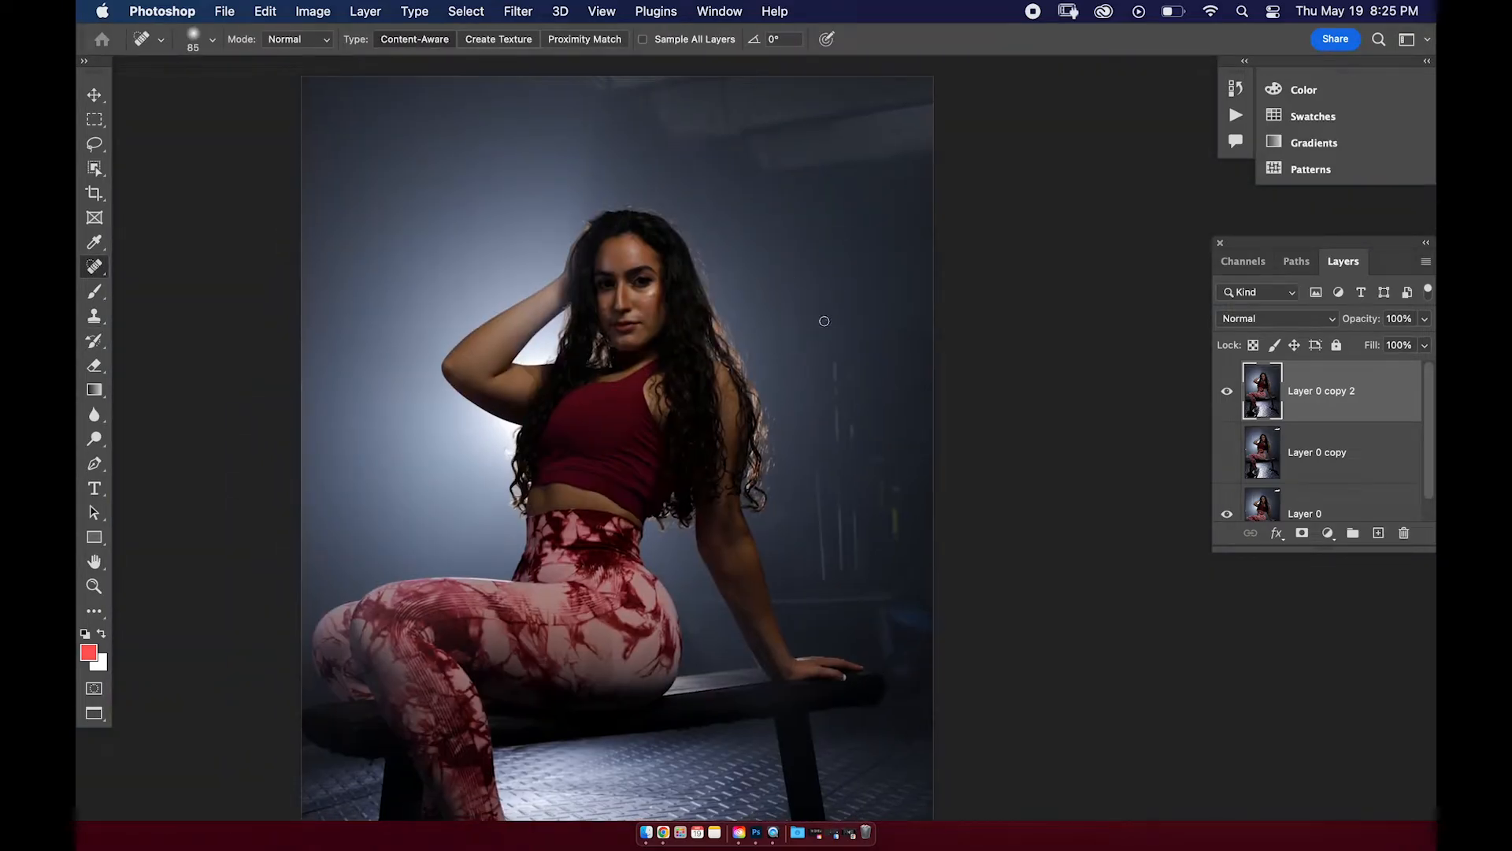
# Heal away the yellow marks on the dark wall beyond the model's supporting arm.
pyautogui.moveTo(824, 321)
pyautogui.mouseDown()
pyautogui.moveTo(919, 307)
pyautogui.moveTo(837, 334)
pyautogui.moveTo(831, 299)
pyautogui.moveTo(922, 310)
pyautogui.moveTo(842, 330)
pyautogui.mouseUp()
pyautogui.moveTo(777, 380)
pyautogui.mouseDown()
pyautogui.moveTo(783, 476)
pyautogui.moveTo(898, 433)
pyautogui.moveTo(886, 352)
pyautogui.mouseUp()
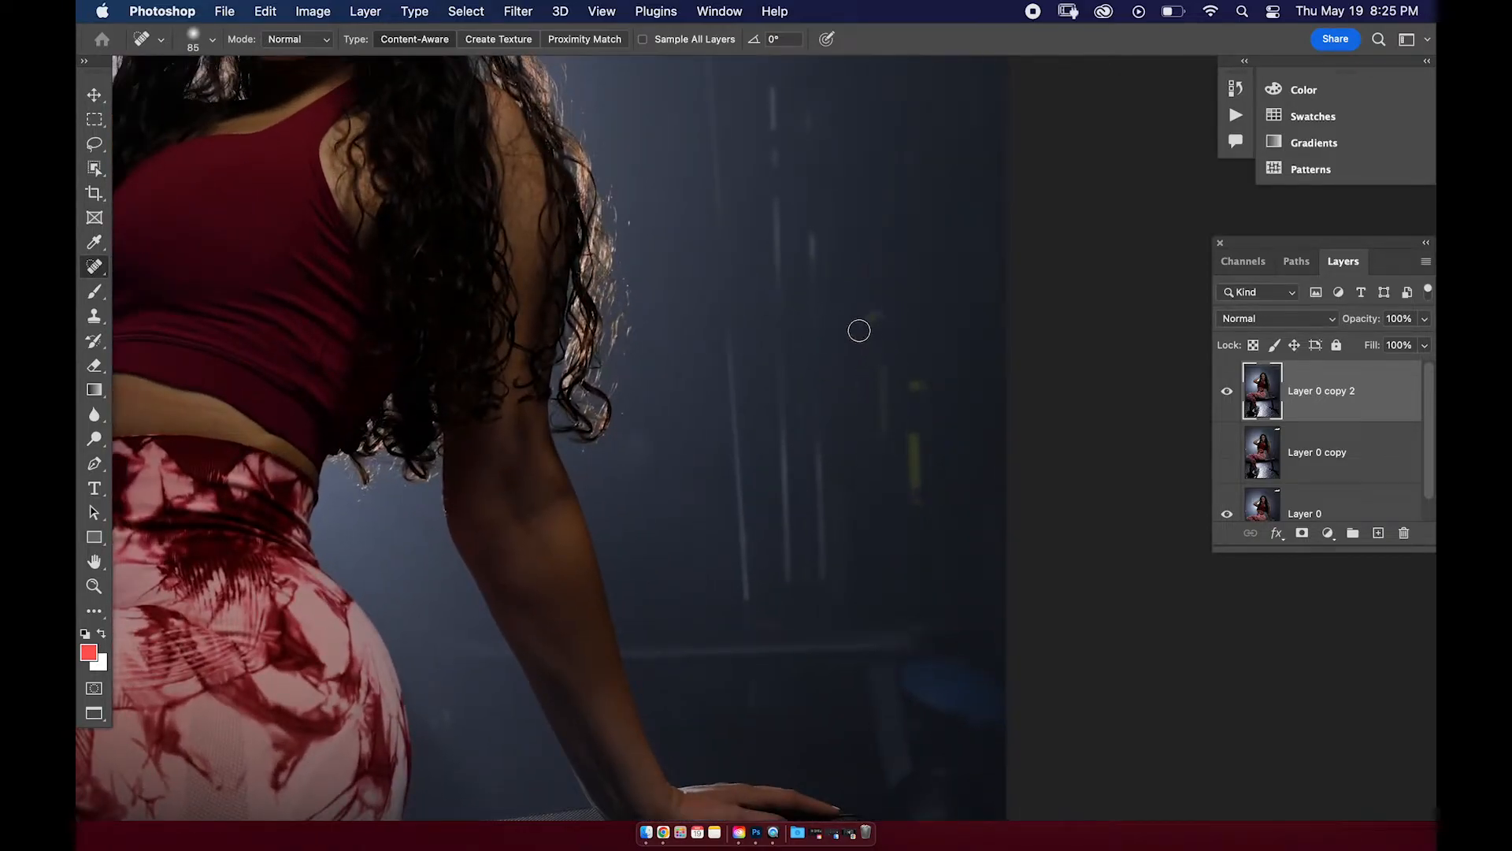
pyautogui.moveTo(846, 480)
pyautogui.mouseDown()
pyautogui.moveTo(743, 328)
pyautogui.moveTo(709, 557)
pyautogui.mouseUp()
pyautogui.moveTo(697, 464); pyautogui.dragTo(614, 465)
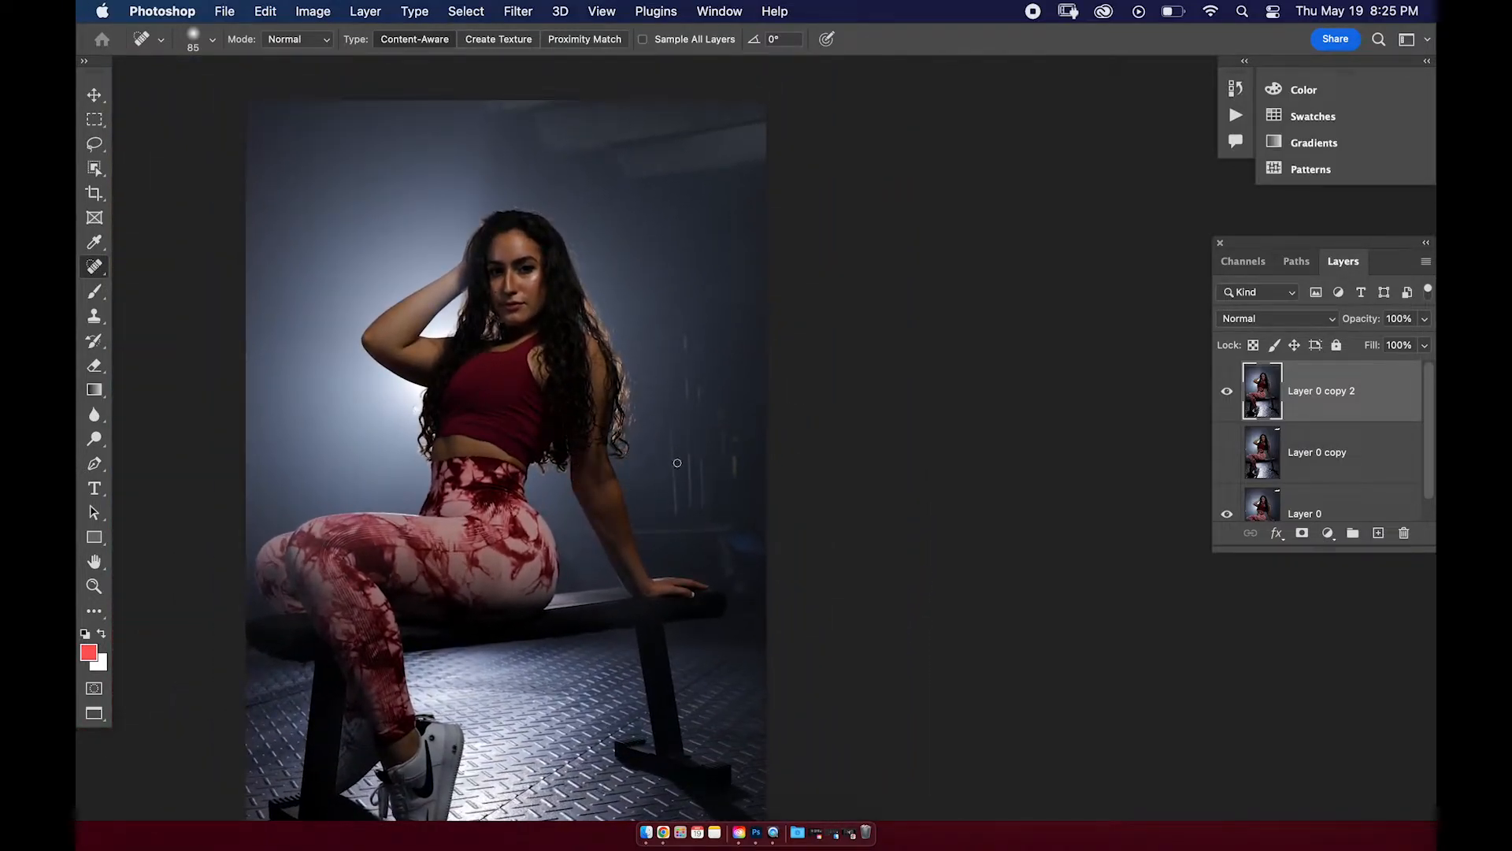
pyautogui.moveTo(575, 427)
pyautogui.mouseDown()
pyautogui.moveTo(631, 476)
pyautogui.moveTo(694, 426)
pyautogui.moveTo(855, 427)
pyautogui.moveTo(817, 428)
pyautogui.moveTo(804, 511)
pyautogui.moveTo(854, 517)
pyautogui.moveTo(829, 568)
pyautogui.mouseUp()
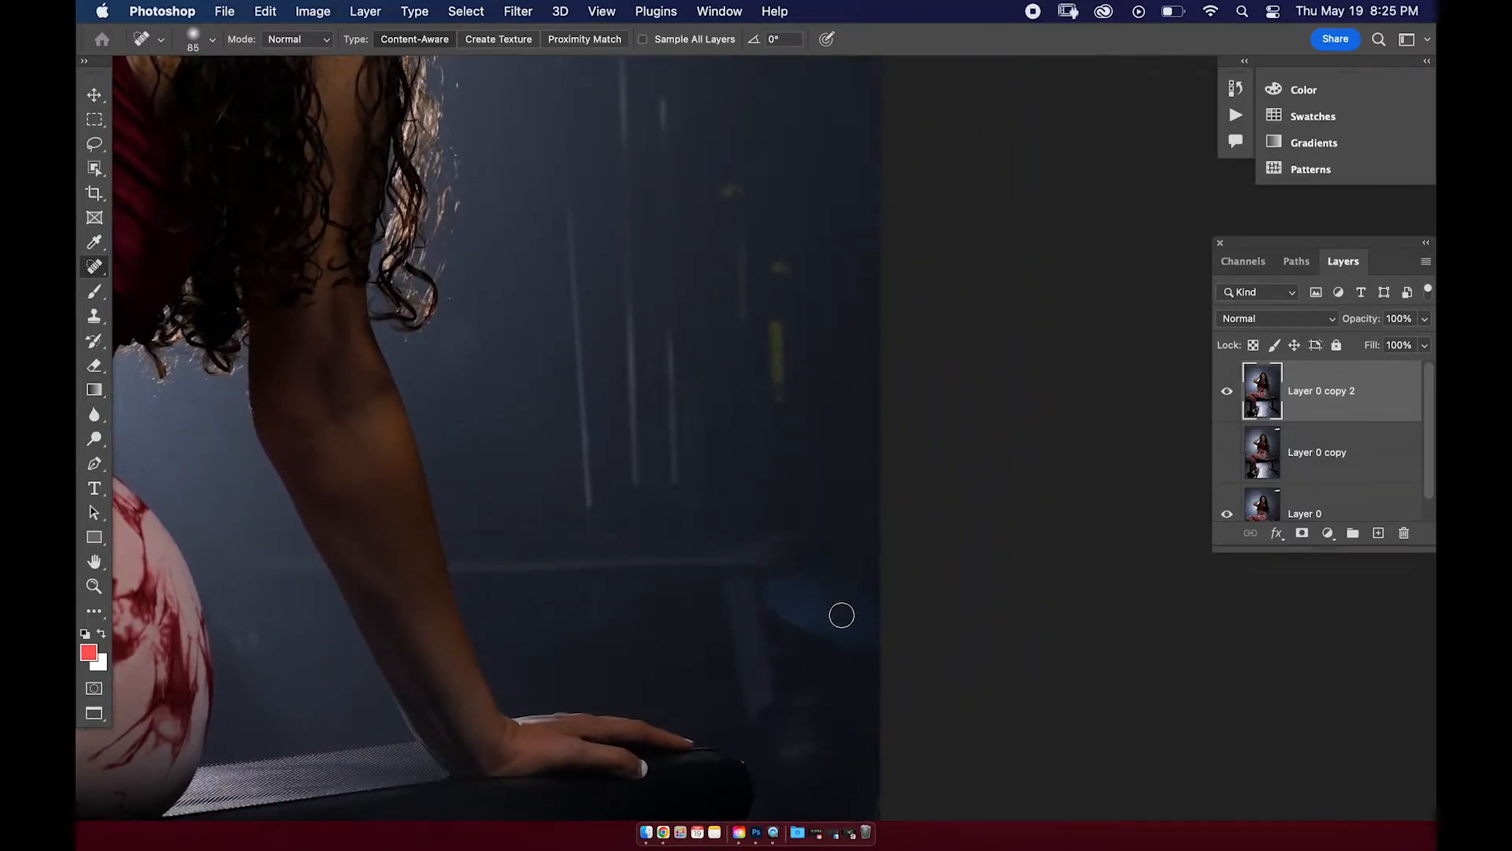
pyautogui.moveTo(770, 468)
pyautogui.mouseDown()
pyautogui.moveTo(661, 476)
pyautogui.moveTo(707, 462)
pyautogui.moveTo(669, 571)
pyautogui.moveTo(681, 527)
pyautogui.moveTo(790, 503)
pyautogui.moveTo(777, 504)
pyautogui.moveTo(733, 516)
pyautogui.moveTo(766, 513)
pyautogui.moveTo(824, 567)
pyautogui.moveTo(846, 556)
pyautogui.mouseUp()
pyautogui.moveTo(717, 611)
pyautogui.mouseDown()
pyautogui.moveTo(722, 507)
pyautogui.moveTo(776, 434)
pyautogui.mouseUp()
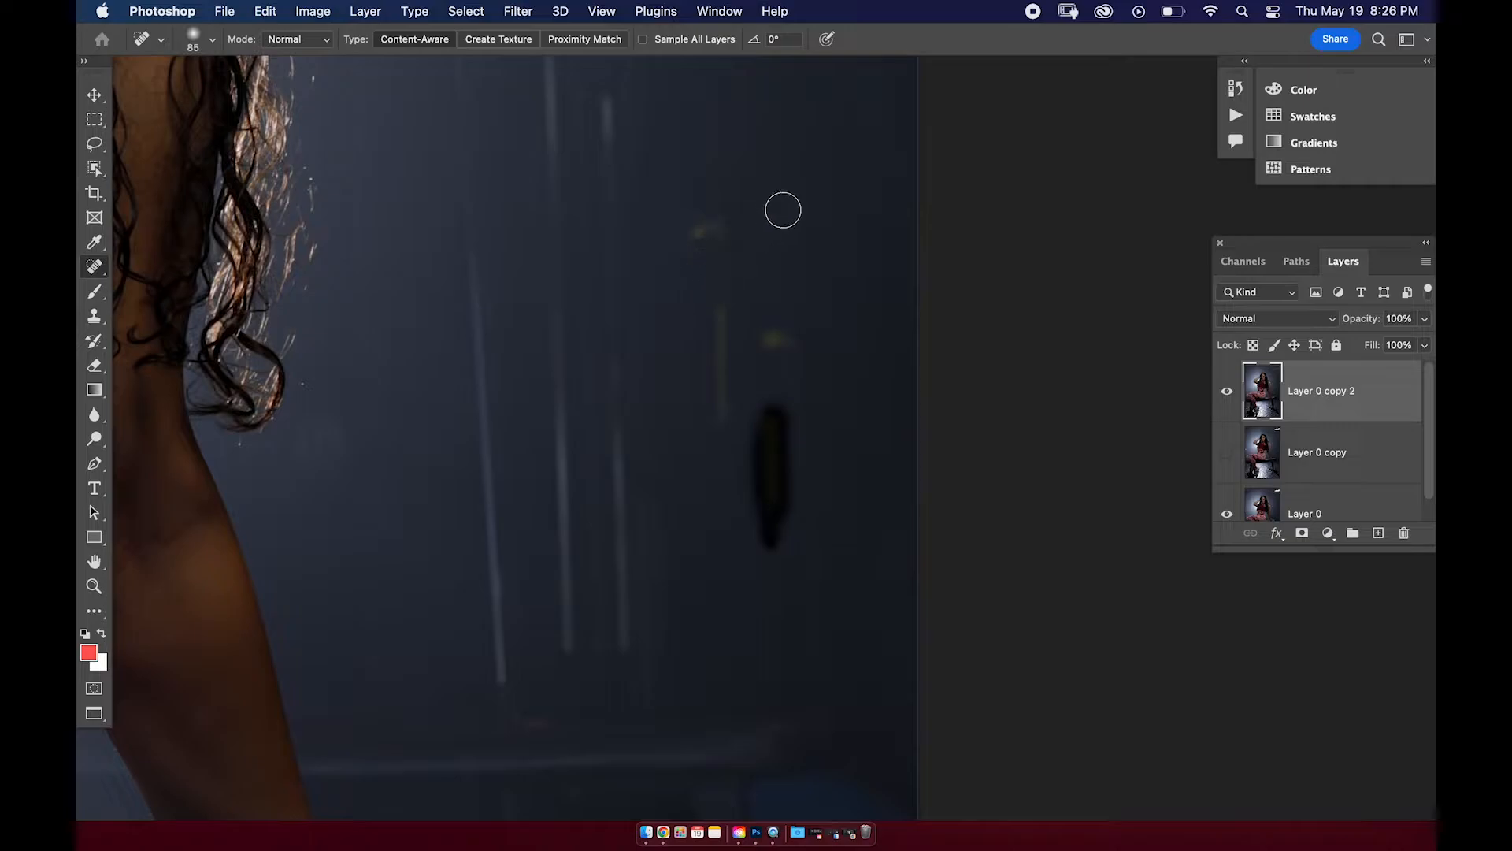
pyautogui.moveTo(732, 312); pyautogui.dragTo(723, 312)
pyautogui.moveTo(776, 418); pyautogui.dragTo(770, 432)
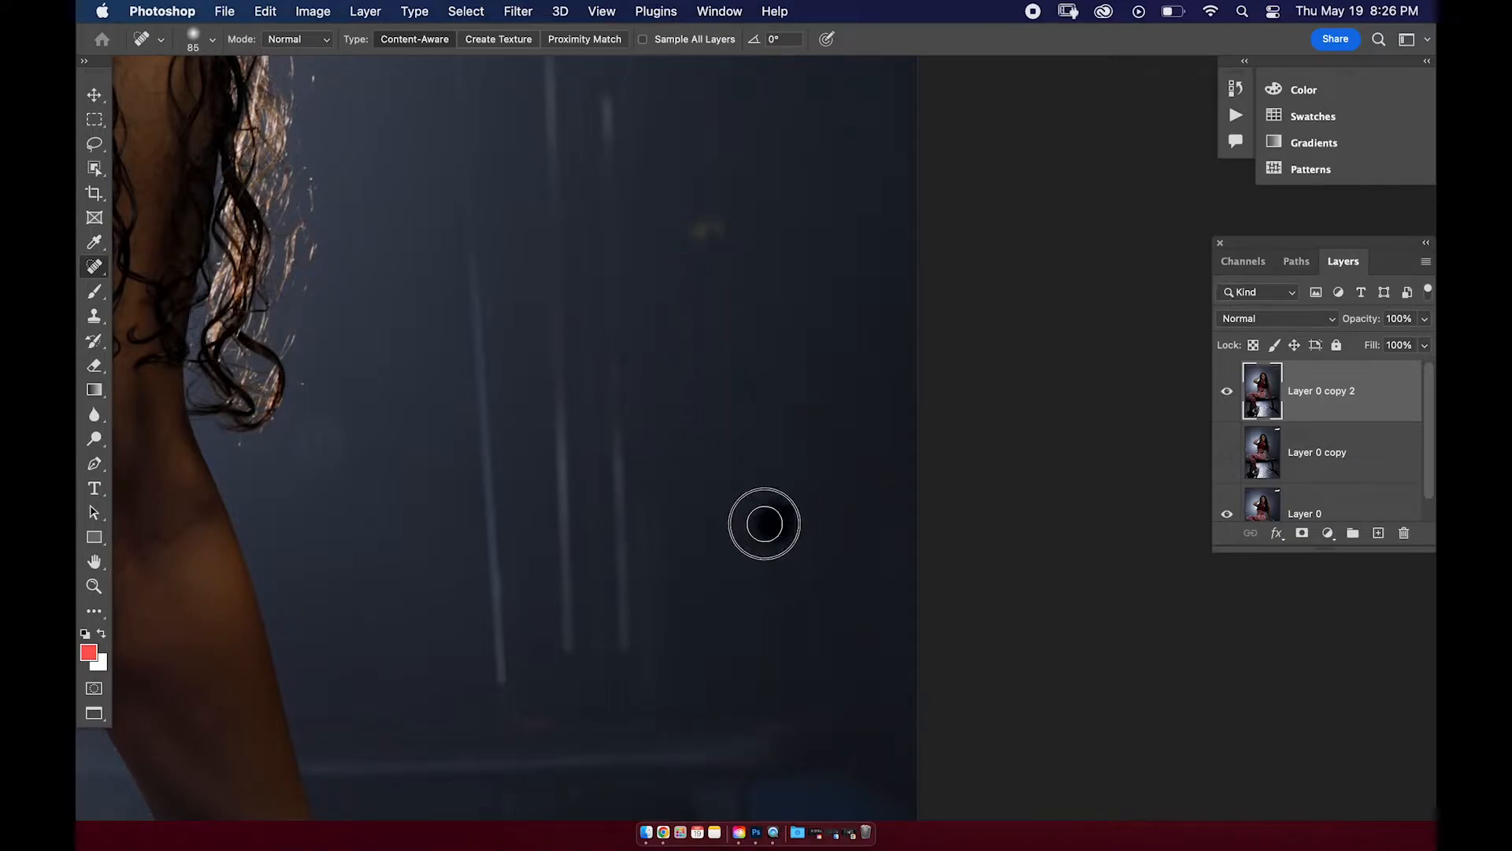
pyautogui.moveTo(709, 233)
pyautogui.mouseDown()
pyautogui.moveTo(742, 237)
pyautogui.moveTo(728, 328)
pyautogui.moveTo(753, 376)
pyautogui.moveTo(786, 339)
pyautogui.mouseUp()
# Remove the vertical light streaks and the blue shape from the wall behind the supporting hand using healing and Clone Stamp.
pyautogui.moveTo(788, 496); pyautogui.dragTo(773, 220)
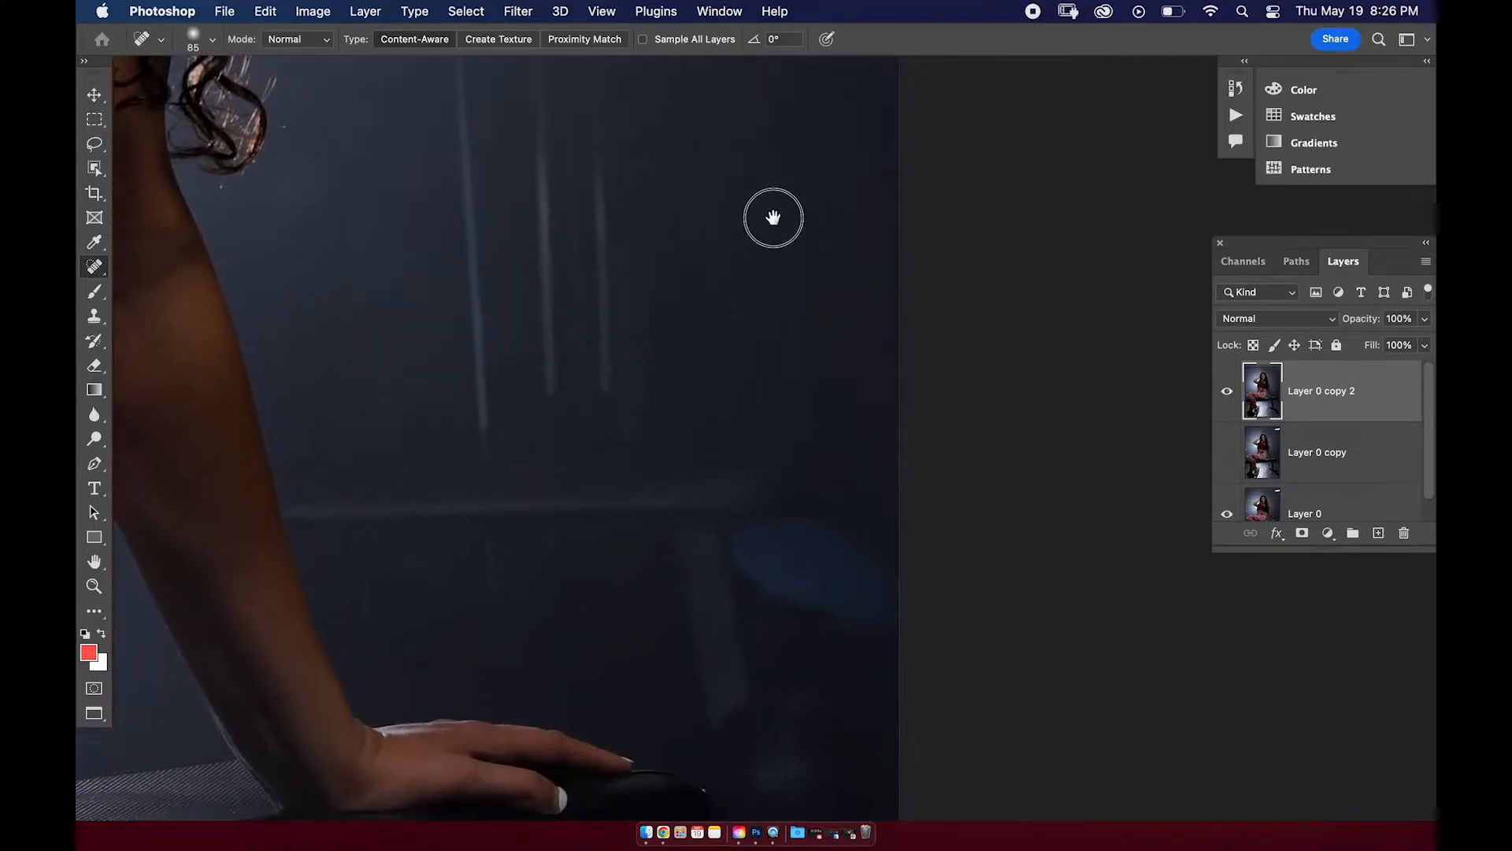
pyautogui.keyDown('super'); pyautogui.click(872, 551); pyautogui.keyUp('super')
pyautogui.moveTo(825, 406); pyautogui.dragTo(812, 474)
pyautogui.press('super+minus')
pyautogui.press('super+minus')
pyautogui.moveTo(692, 136)
pyautogui.mouseDown()
pyautogui.moveTo(706, 462)
pyautogui.moveTo(719, 476)
pyautogui.moveTo(632, 126)
pyautogui.mouseUp()
pyautogui.moveTo(762, 315); pyautogui.dragTo(763, 481)
pyautogui.moveTo(716, 351); pyautogui.dragTo(723, 468)
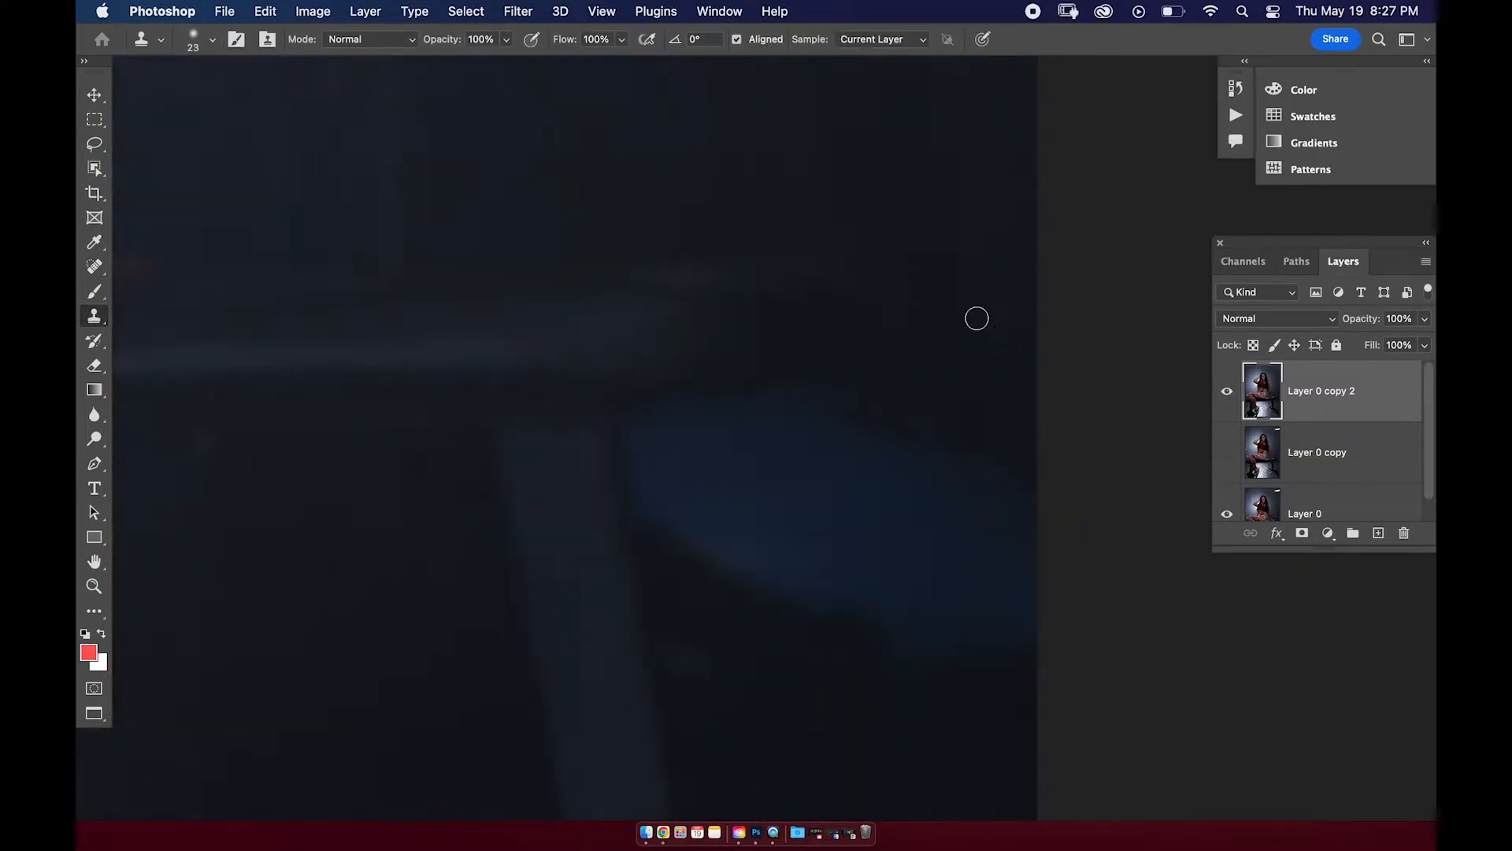
pyautogui.scroll(-2, 995, 577)
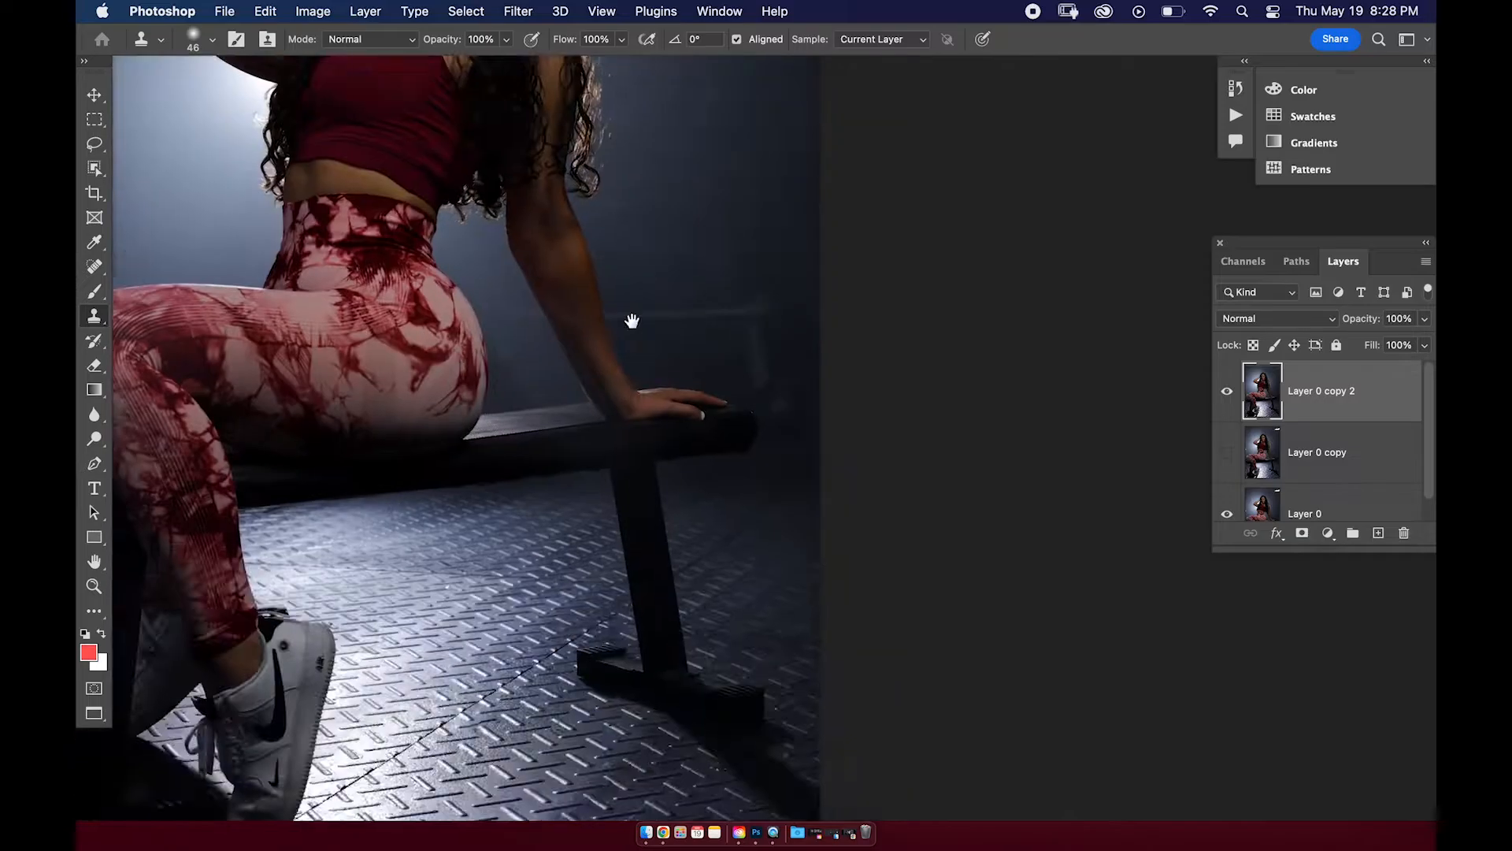
# Rename Layer 0 copy 2 as Clean up.
pyautogui.moveTo(633, 321)
pyautogui.mouseDown()
pyautogui.moveTo(687, 438)
pyautogui.moveTo(641, 439)
pyautogui.moveTo(716, 318)
pyautogui.mouseUp()
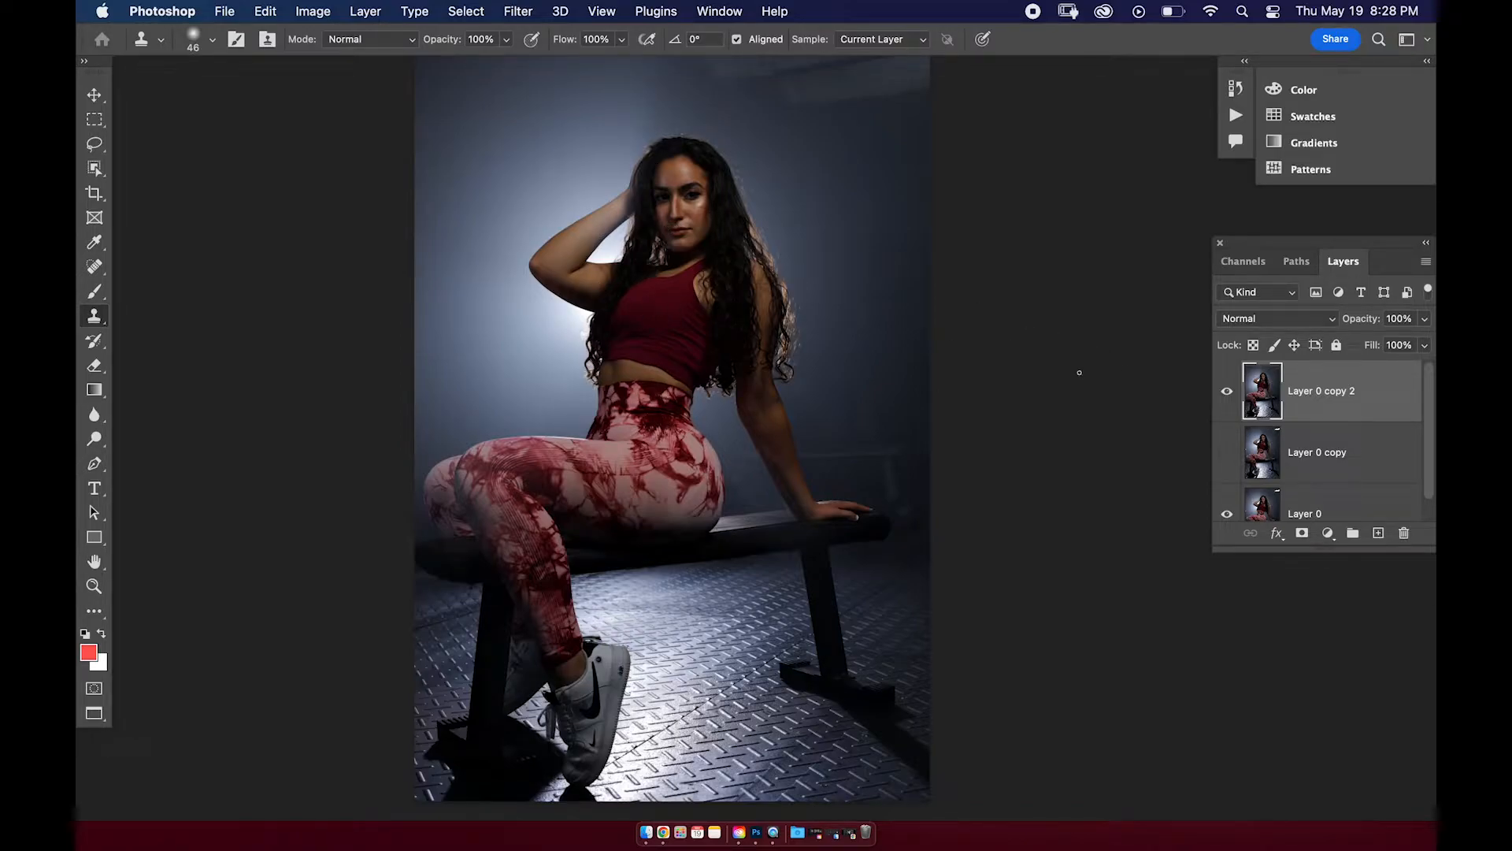
pyautogui.write('C')
pyautogui.press('Return')
# Heal the bumps and spots on the brightly lit cheek with a size 20 Spot Healing Brush.
pyautogui.moveTo(723, 193); pyautogui.dragTo(837, 189)
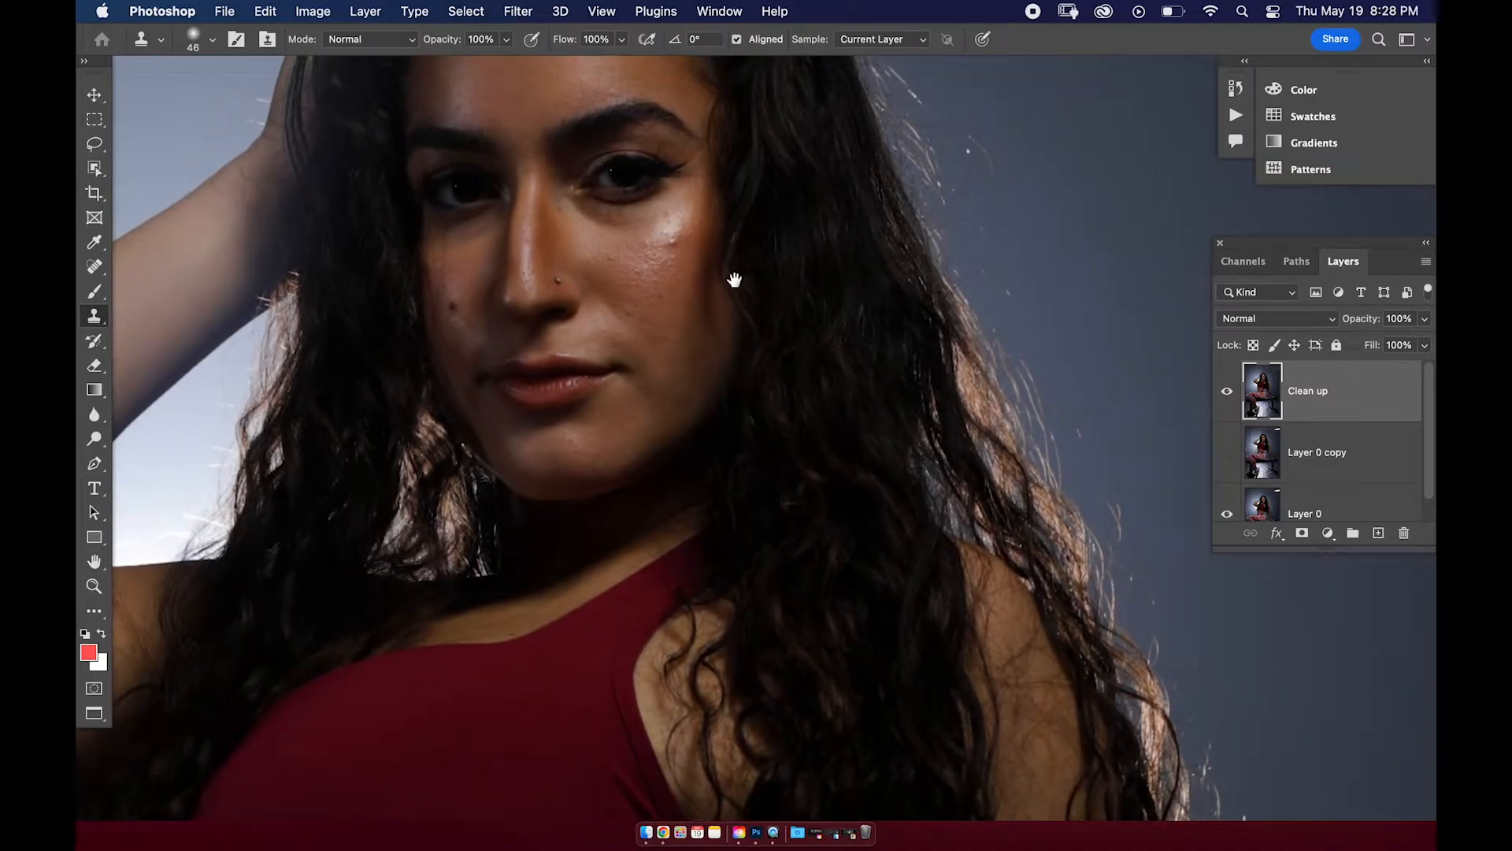
pyautogui.moveTo(732, 270); pyautogui.dragTo(765, 493)
pyautogui.moveTo(754, 400)
pyautogui.mouseDown()
pyautogui.moveTo(794, 399)
pyautogui.moveTo(760, 409)
pyautogui.mouseUp()
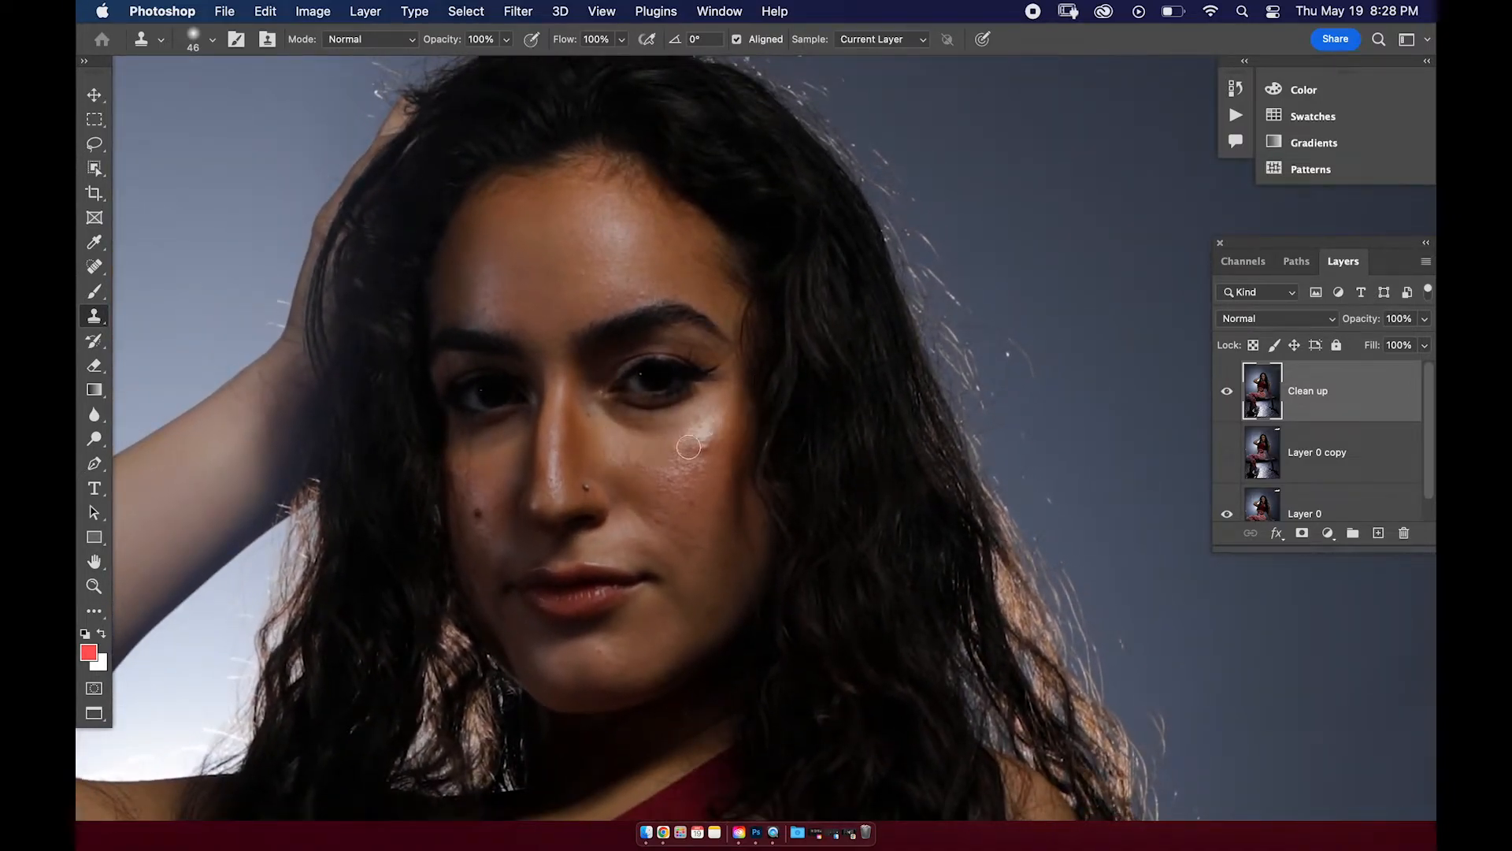
pyautogui.moveTo(683, 451)
pyautogui.mouseDown()
pyautogui.moveTo(735, 438)
pyautogui.moveTo(701, 464)
pyautogui.moveTo(716, 447)
pyautogui.mouseUp()
pyautogui.keyDown('alt'); pyautogui.click(728, 476); pyautogui.keyUp('alt')
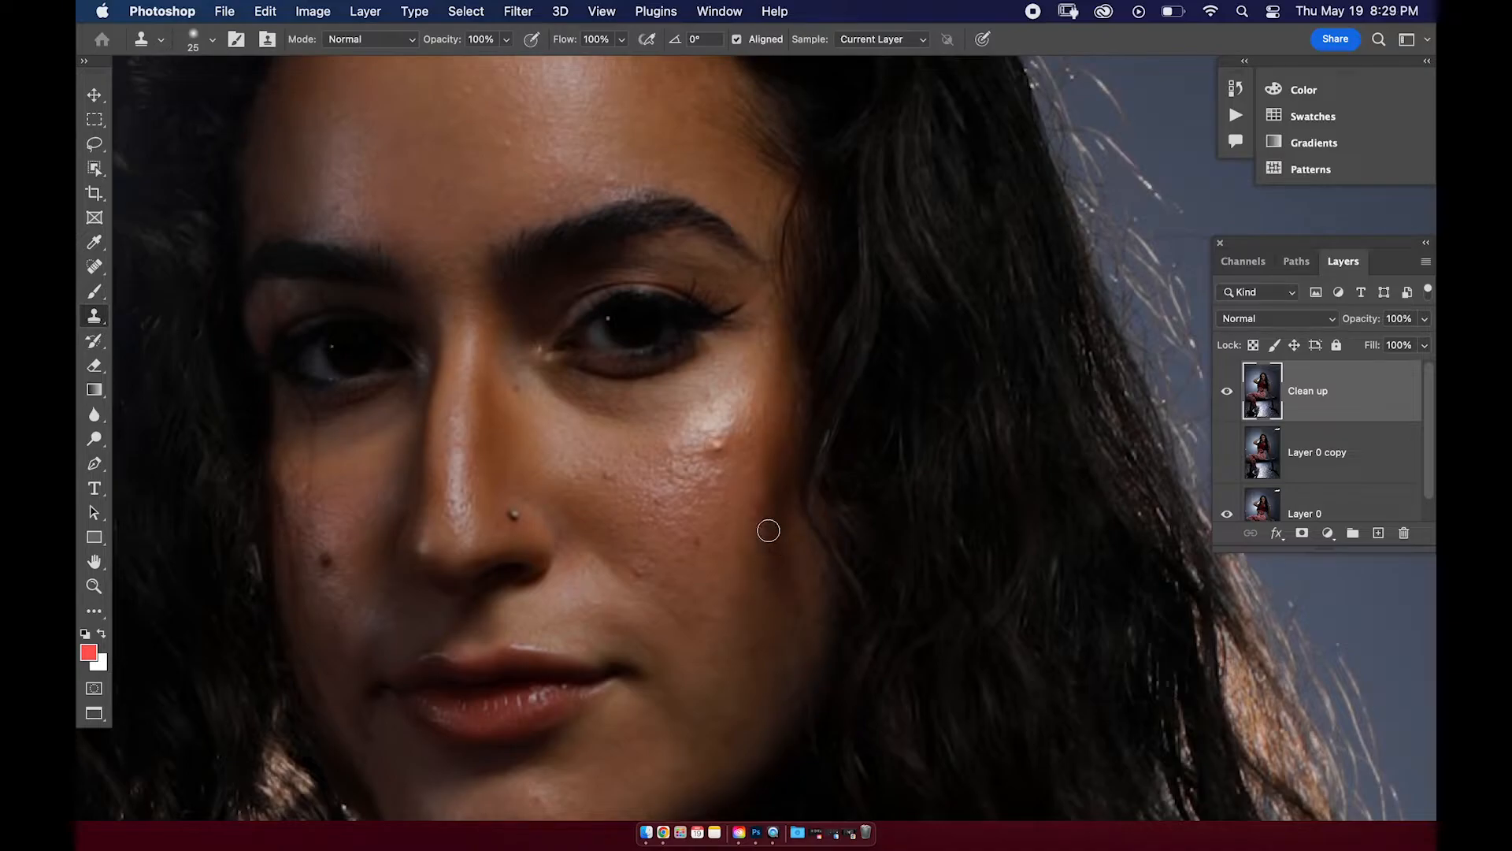
pyautogui.press('j')
pyautogui.moveTo(726, 492); pyautogui.dragTo(652, 496)
pyautogui.moveTo(731, 443); pyautogui.dragTo(697, 457)
pyautogui.moveTo(703, 542); pyautogui.dragTo(697, 535)
pyautogui.click(648, 503)
pyautogui.moveTo(703, 455); pyautogui.dragTo(720, 446)
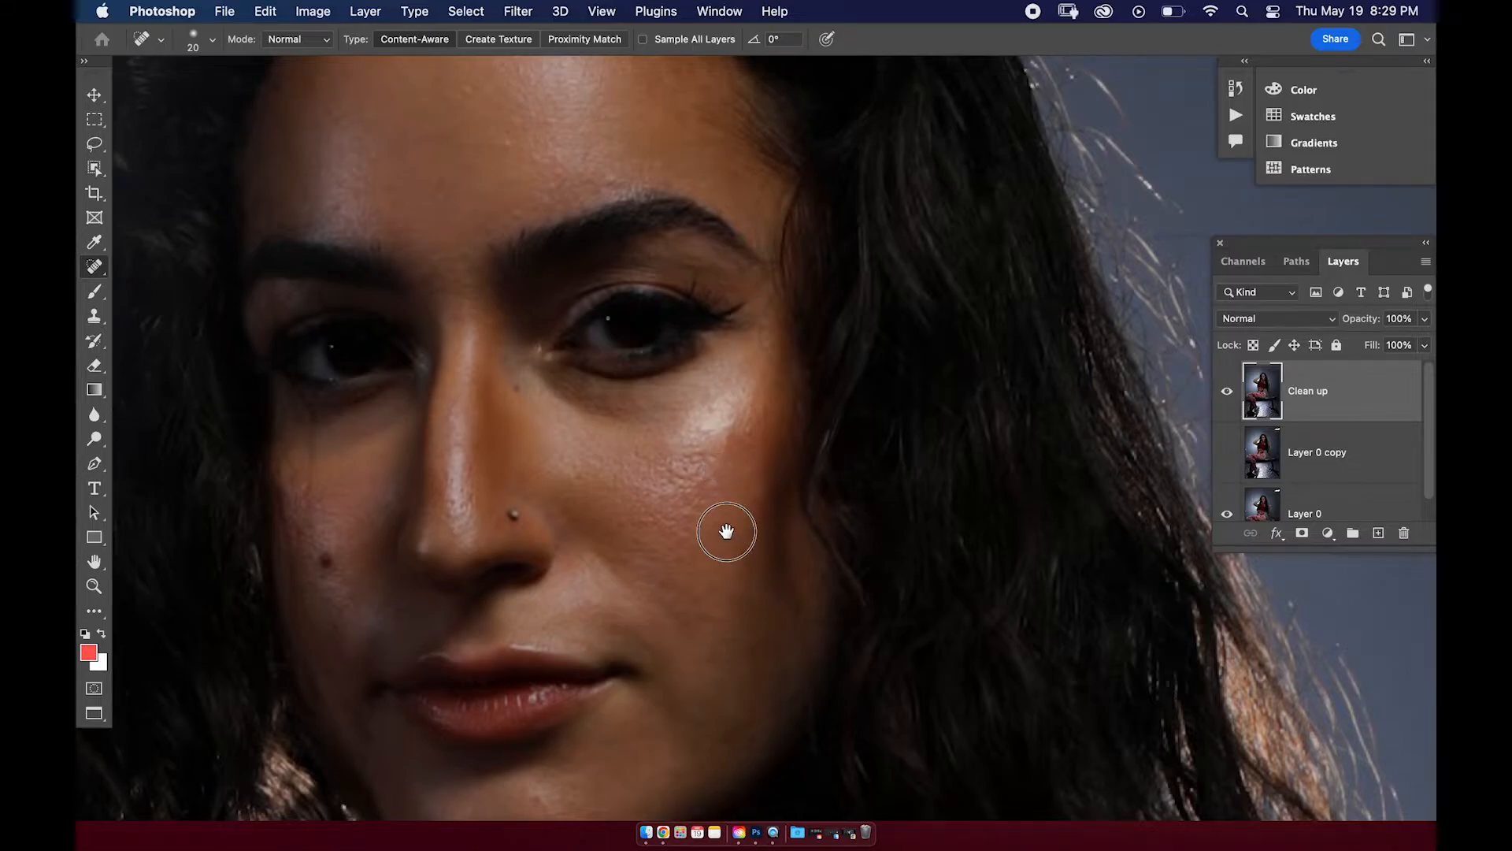
pyautogui.scroll(-3, 729, 539)
pyautogui.click(735, 553)
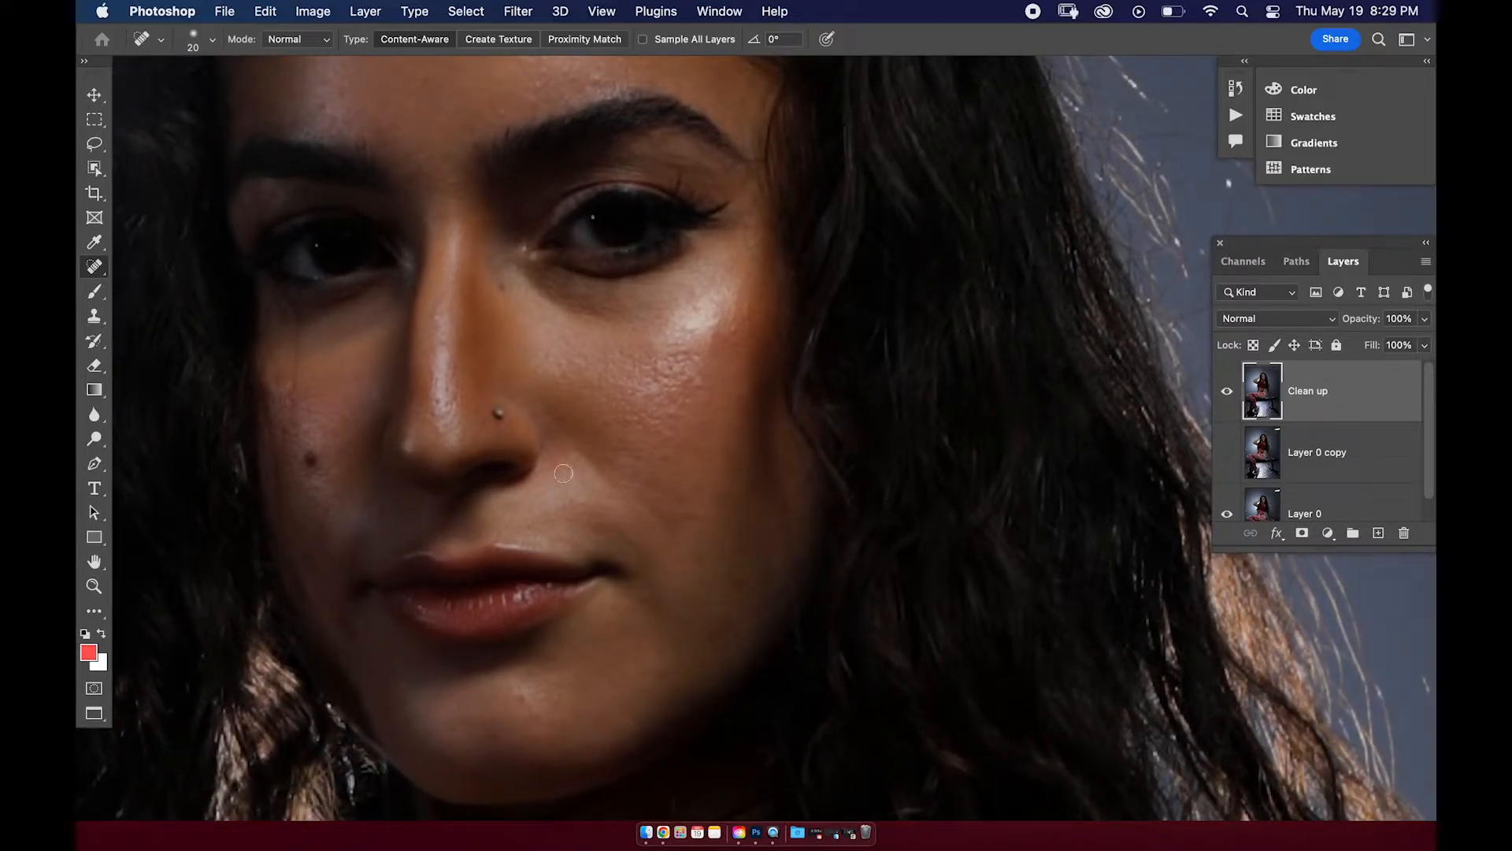
# Heal the small blemishes across the forehead and above the eyebrows.
pyautogui.scroll(5, 505, 289)
pyautogui.hscroll(-3, 504, 289)
pyautogui.click(678, 259)
pyautogui.click(667, 277)
pyautogui.click(661, 297)
pyautogui.click(637, 310)
pyautogui.click(582, 187)
pyautogui.click(665, 280)
pyautogui.click(724, 277)
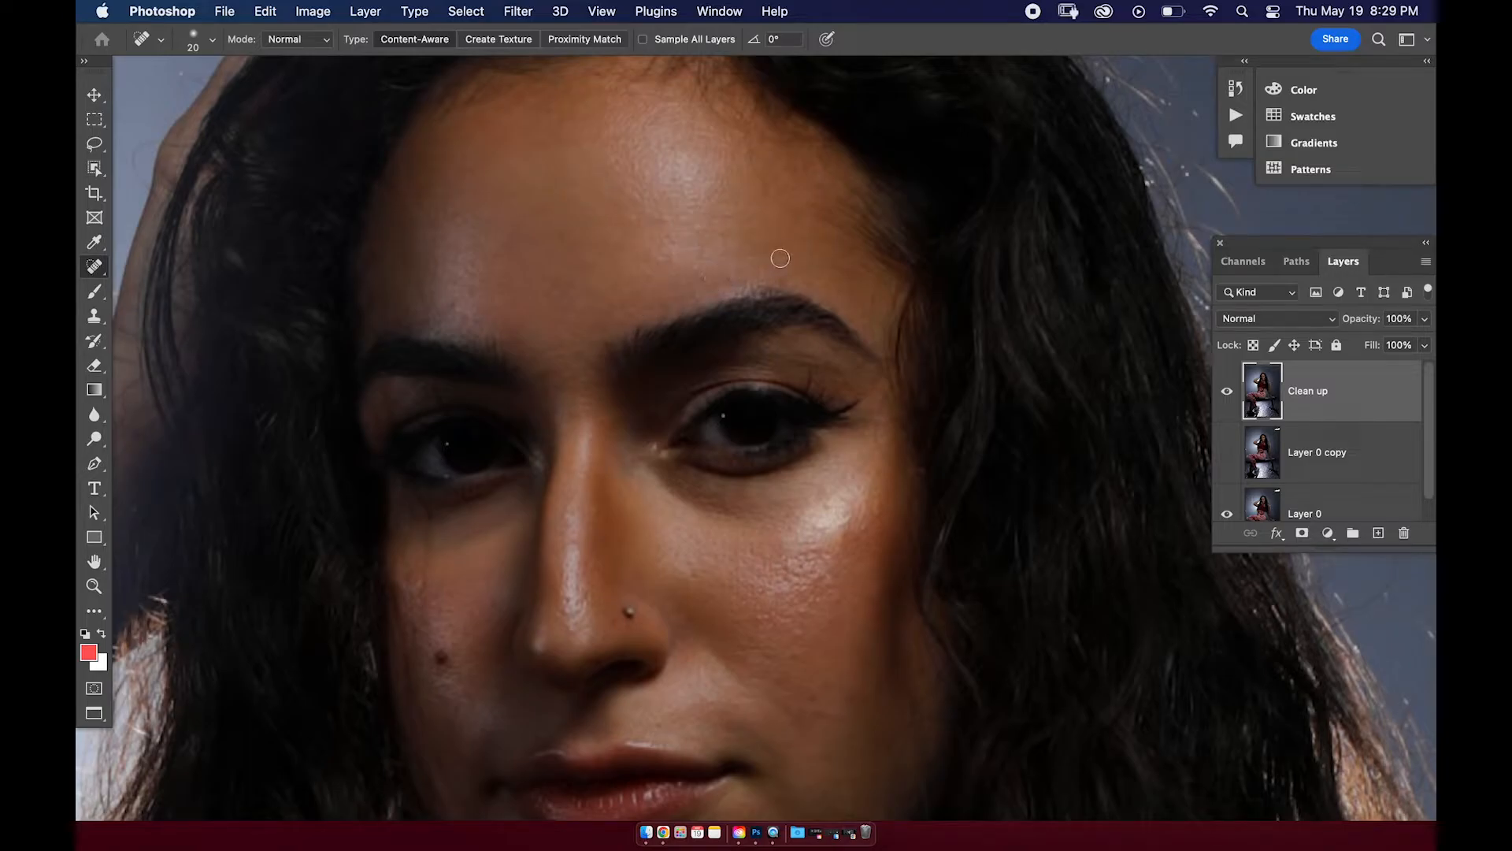
# Heal away the dark mole on the shaded cheek.
pyautogui.scroll(-5, 557, 405)
pyautogui.hscroll(-1, 557, 404)
pyautogui.click(483, 481)
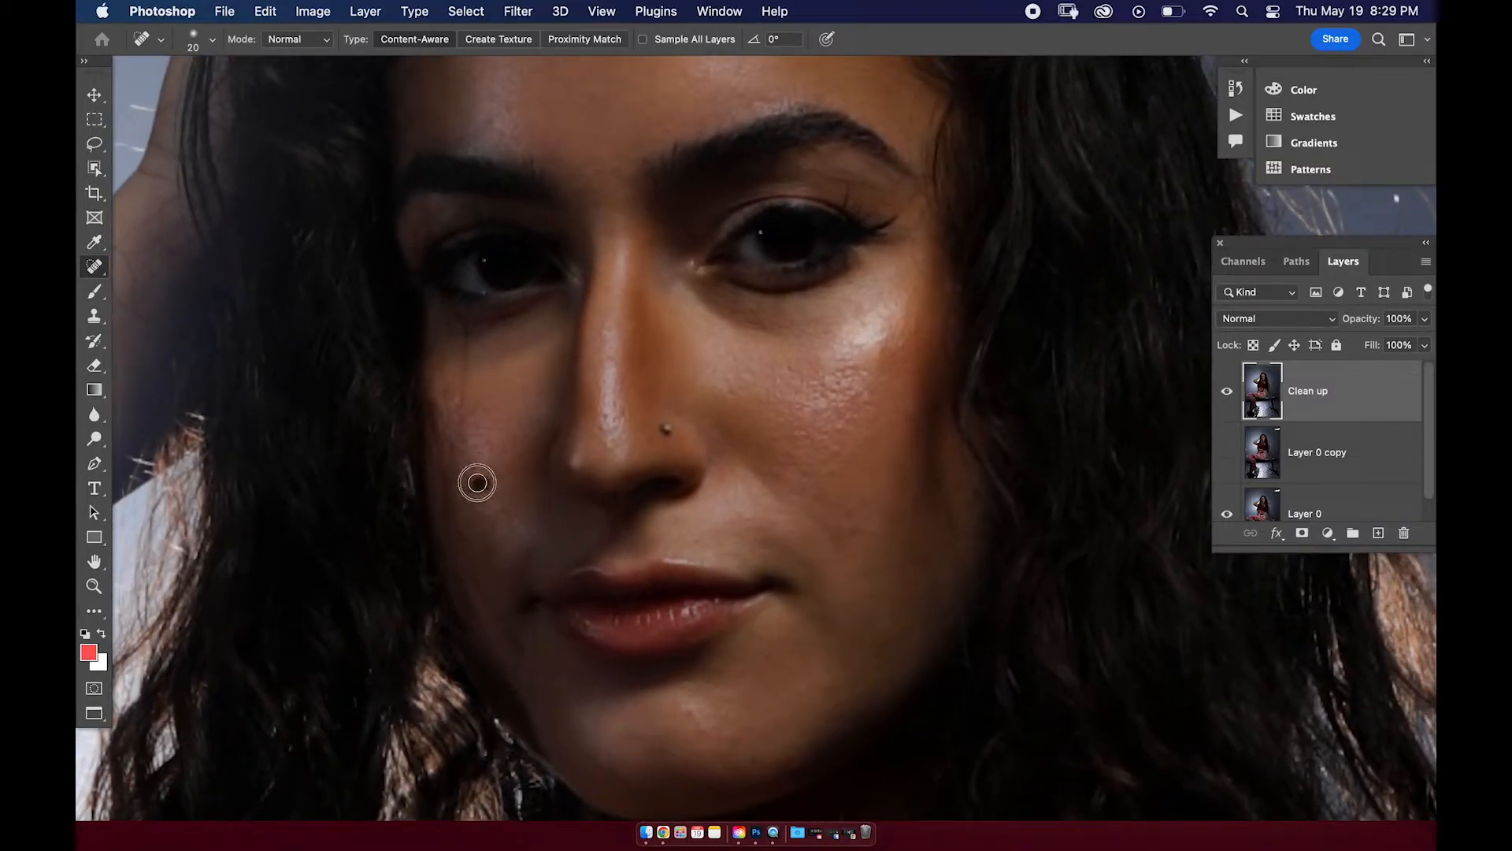
pyautogui.scroll(3, 477, 472)
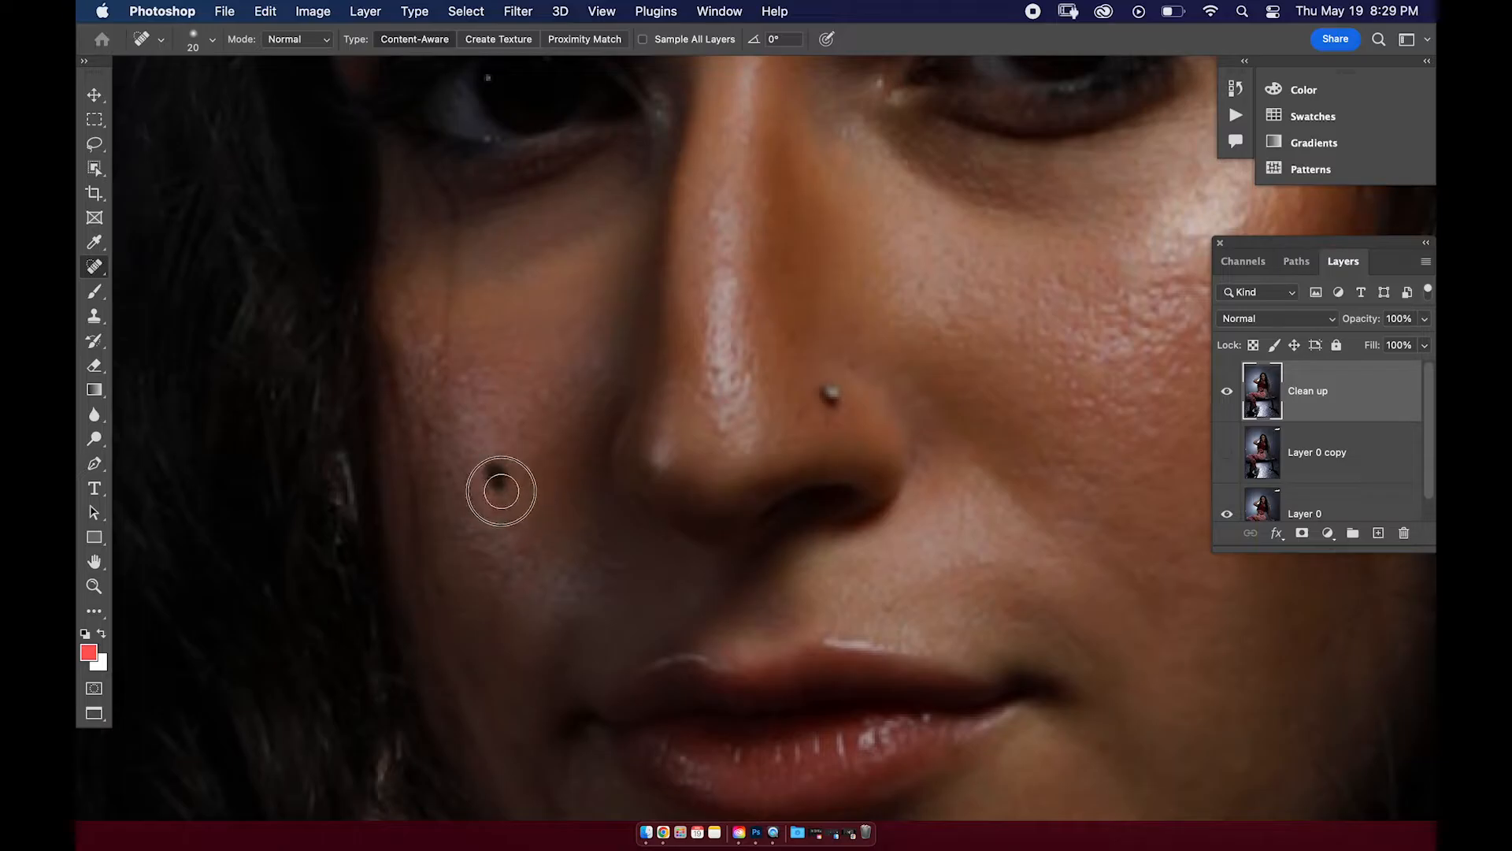
pyautogui.click(481, 496)
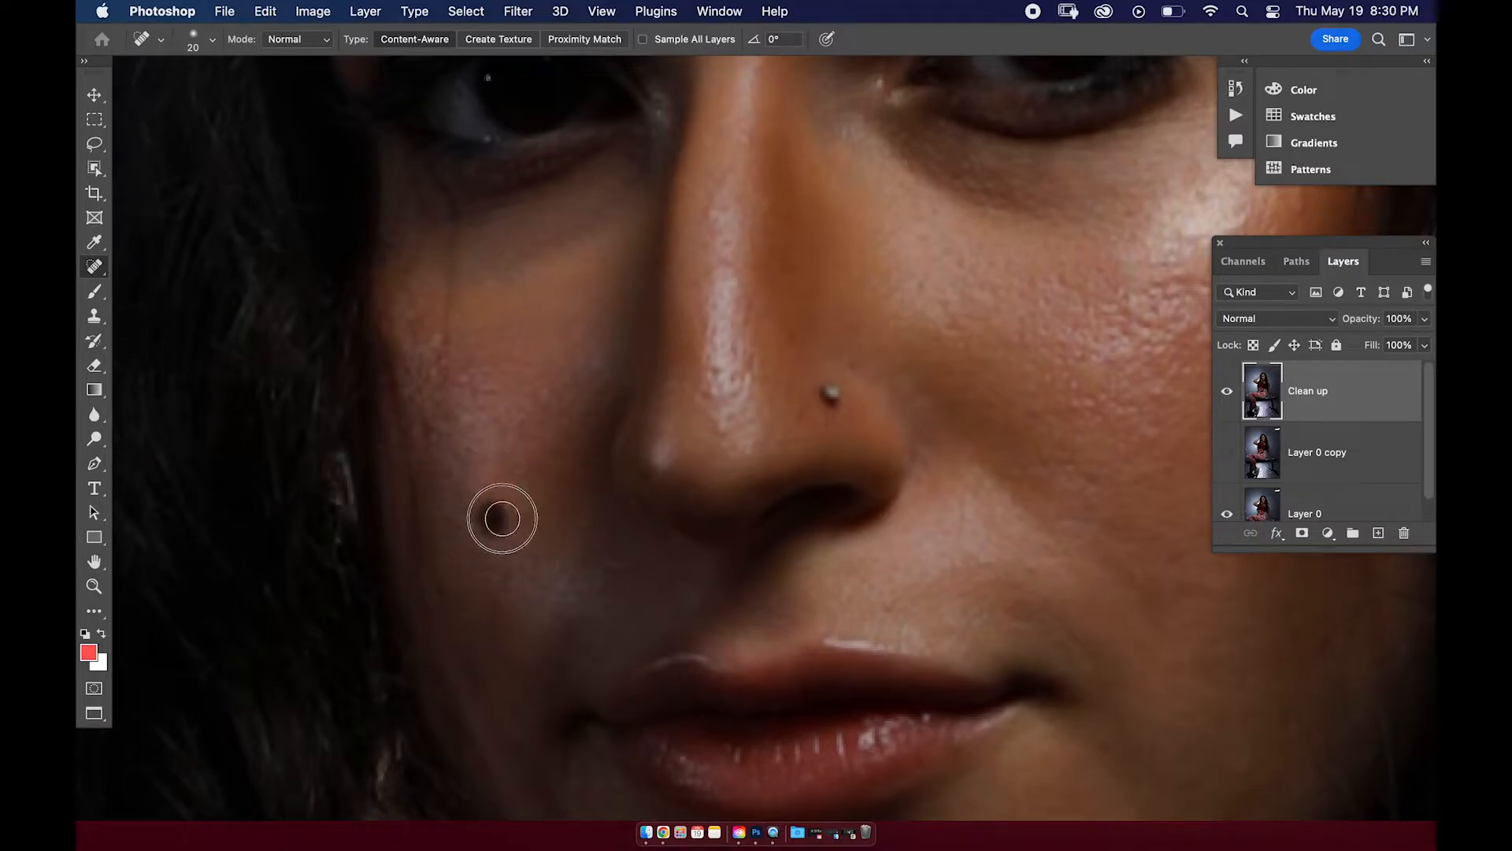
pyautogui.scroll(-10, 490, 514)
# Run the PHLEARN Frequency Separation 16bit action on the Clean up layer.
pyautogui.moveTo(741, 310); pyautogui.dragTo(794, 316)
pyautogui.scroll(-2, 585, 470)
pyautogui.scroll(2, 666, 503)
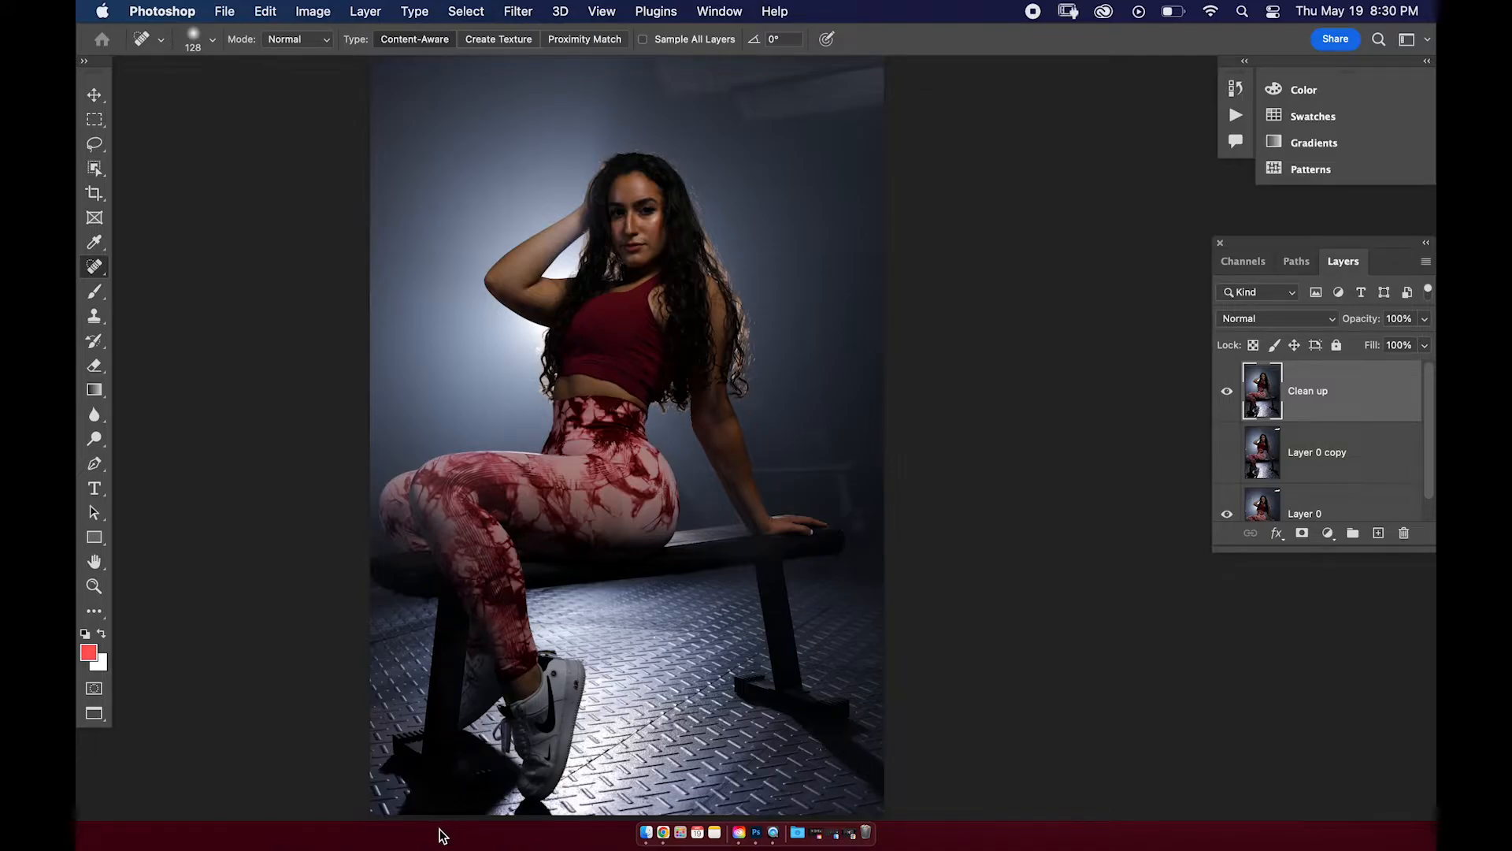
pyautogui.moveTo(609, 473)
pyautogui.mouseDown()
pyautogui.moveTo(615, 434)
pyautogui.moveTo(602, 476)
pyautogui.mouseUp()
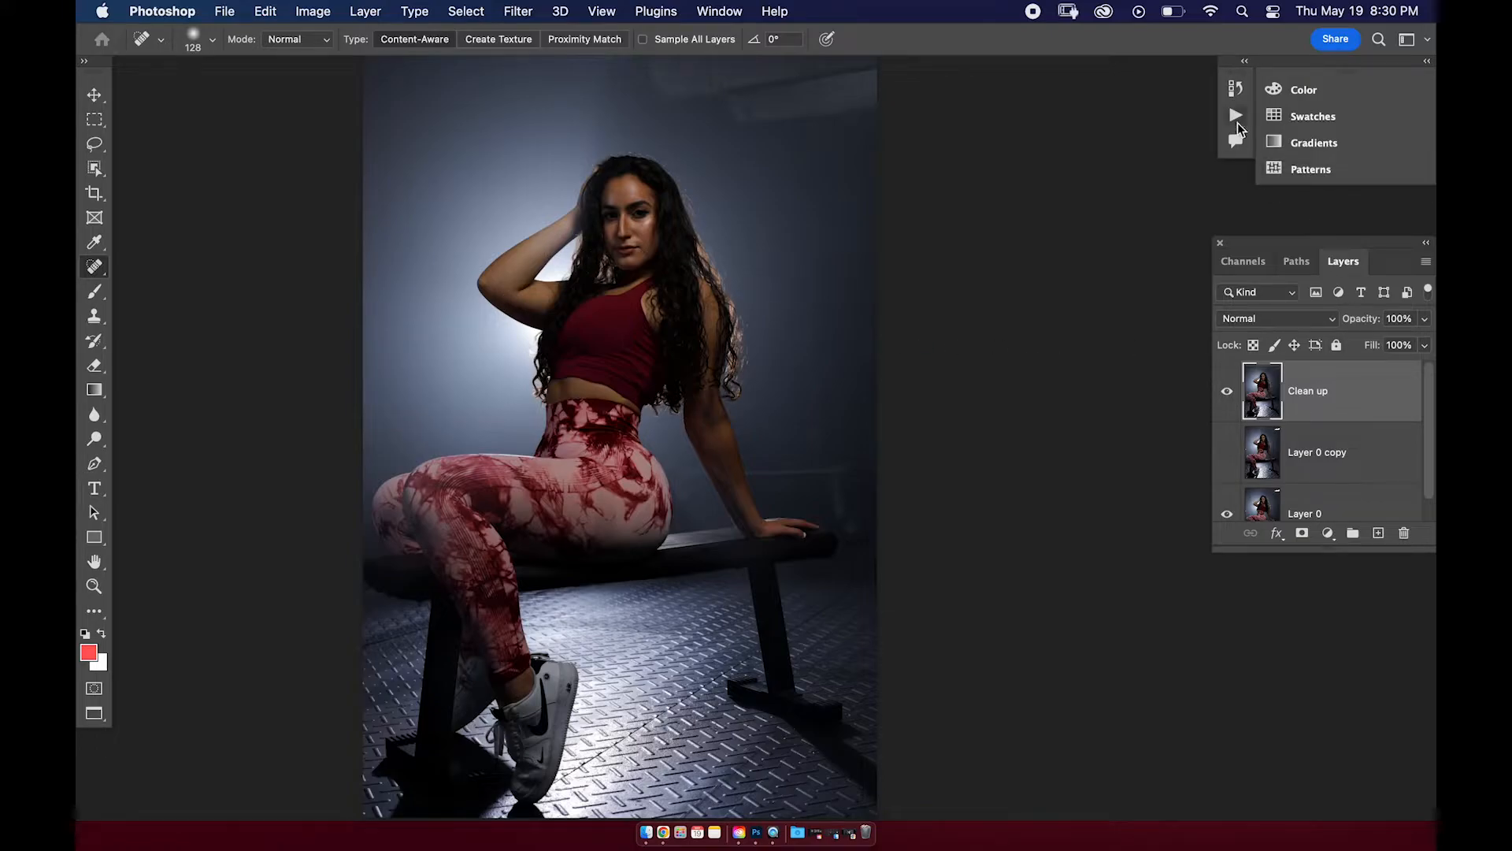
pyautogui.click(1235, 117)
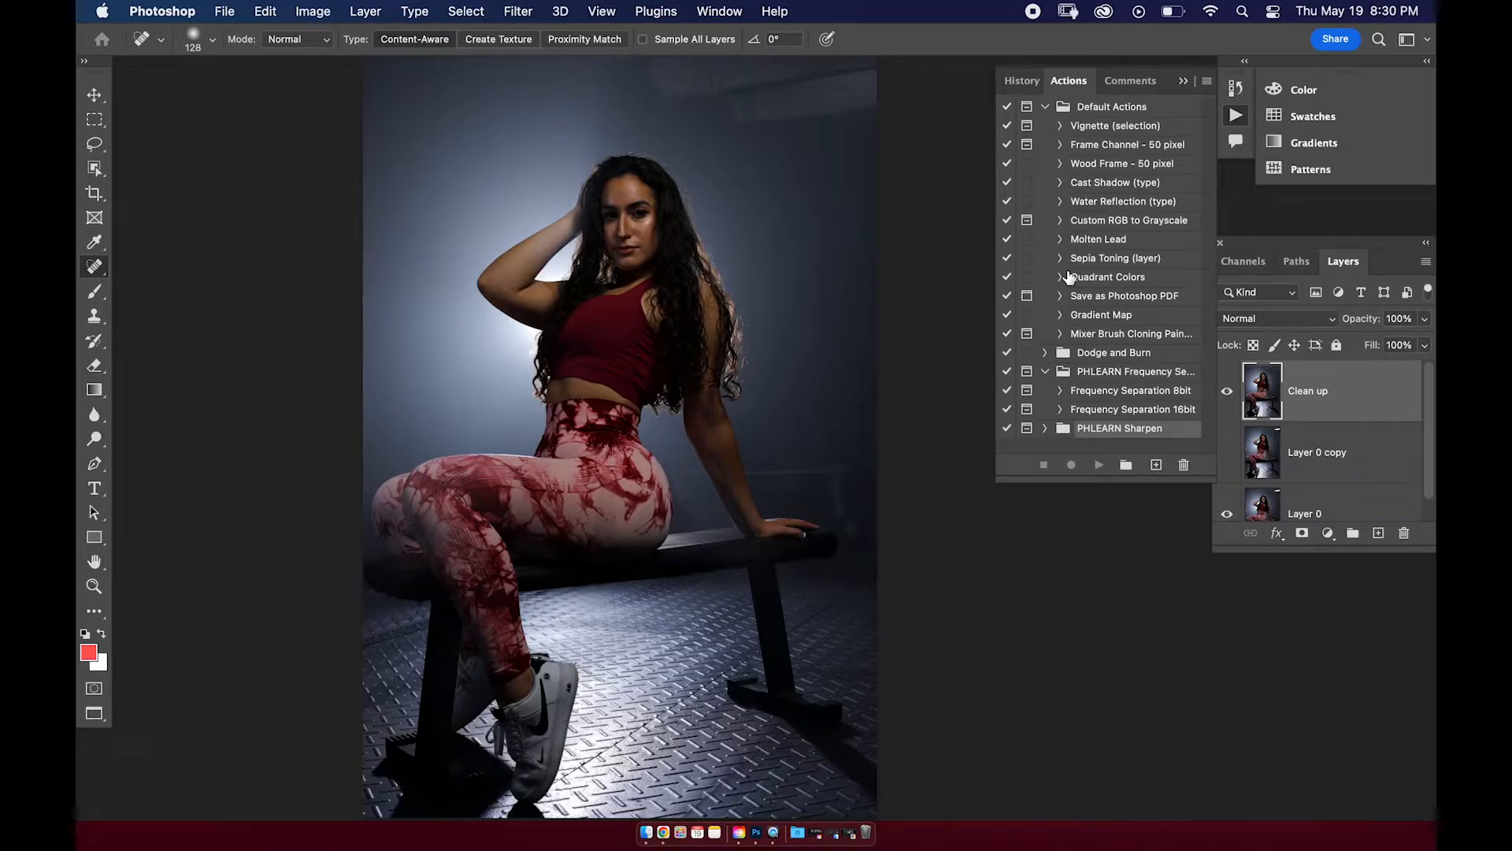
pyautogui.click(1139, 410)
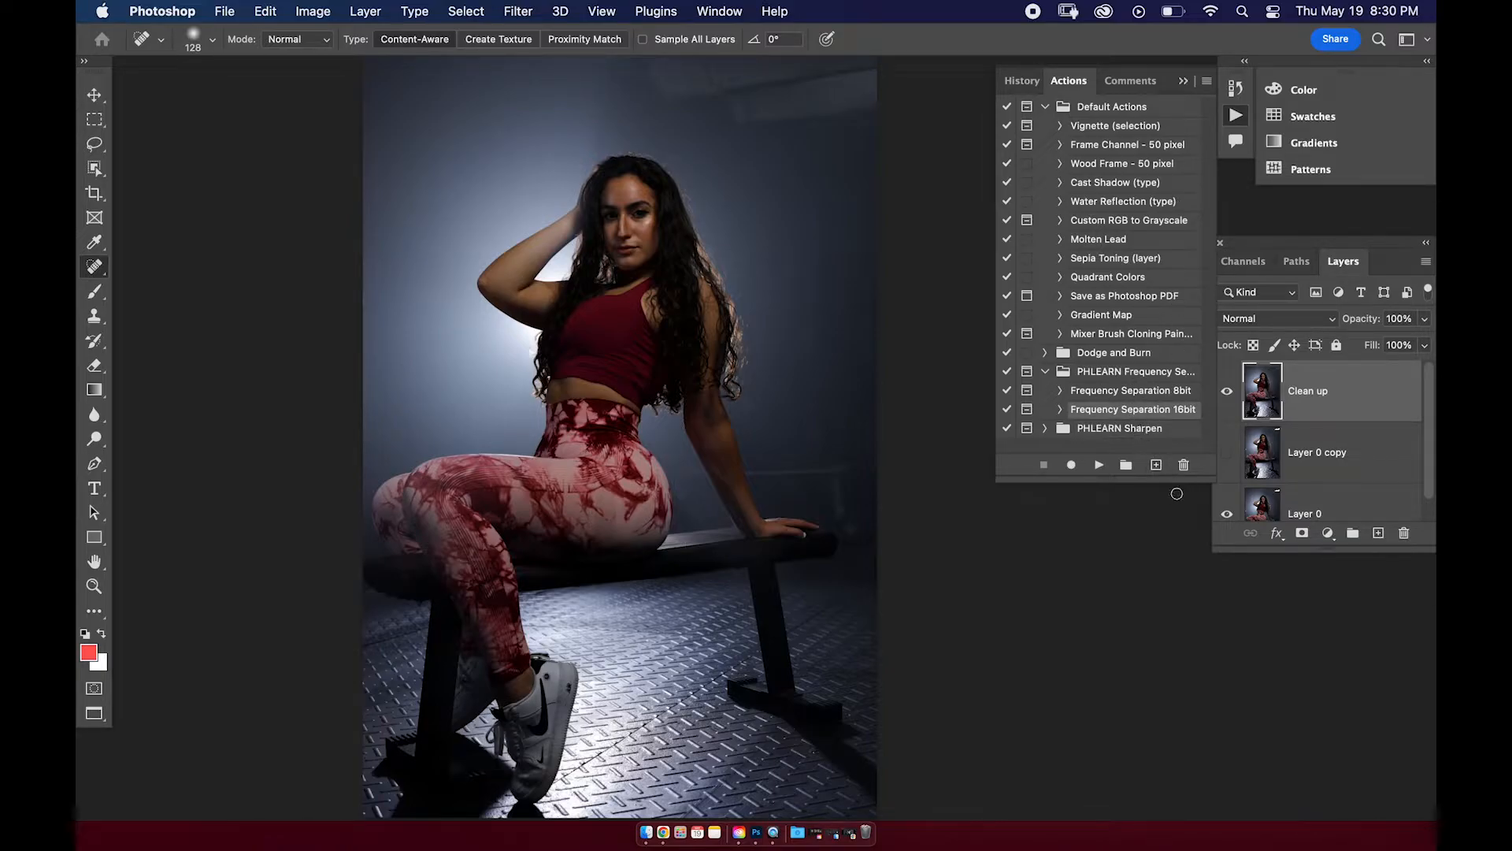
pyautogui.click(1099, 466)
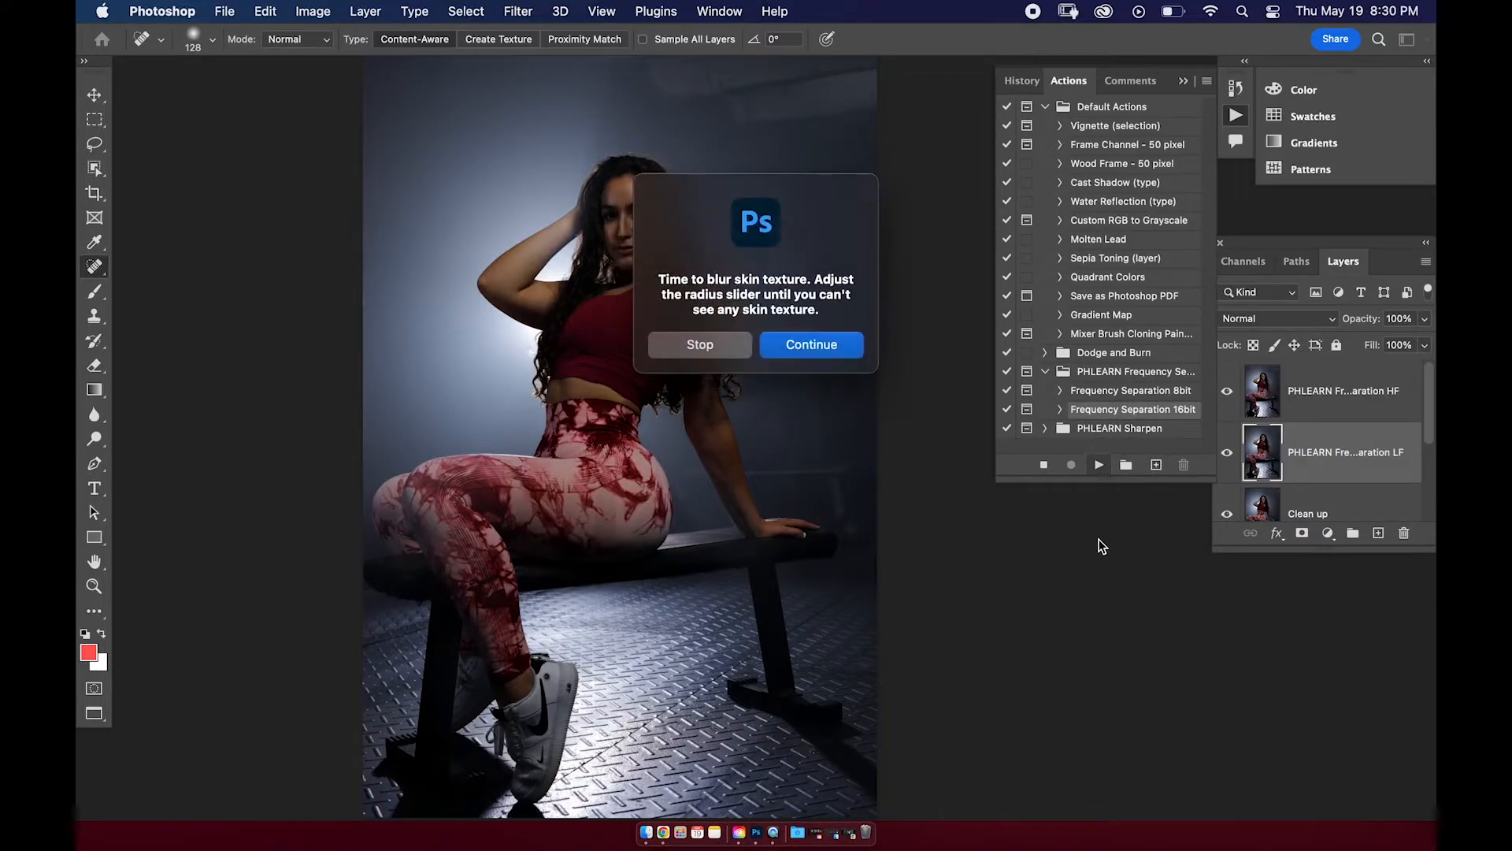
# Apply the action's Gaussian Blur with a 4.6-pixel radius and let the action finish.
pyautogui.click(810, 344)
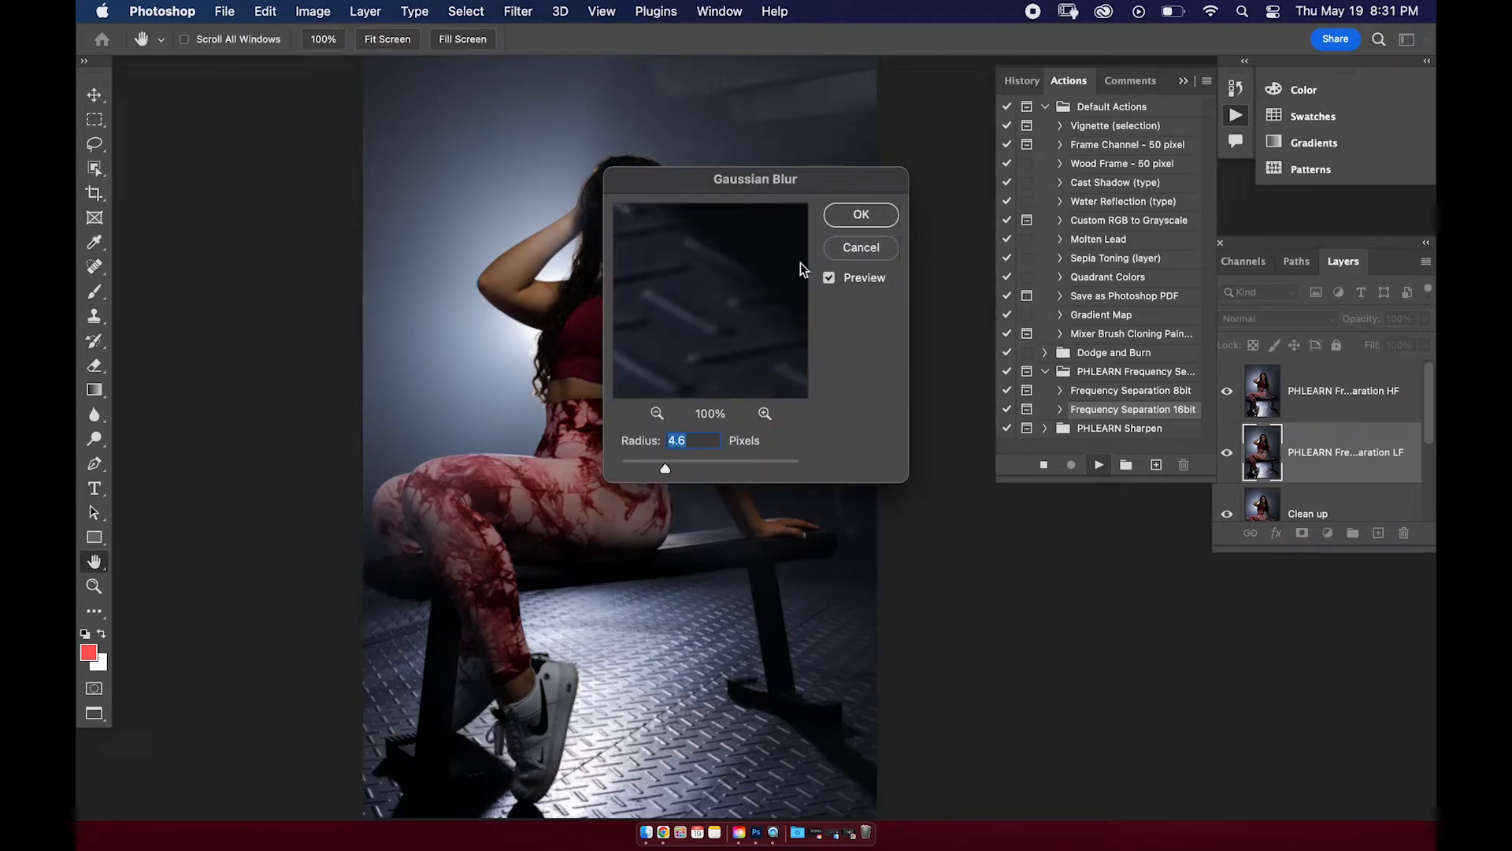
pyautogui.click(658, 415)
pyautogui.click(658, 415)
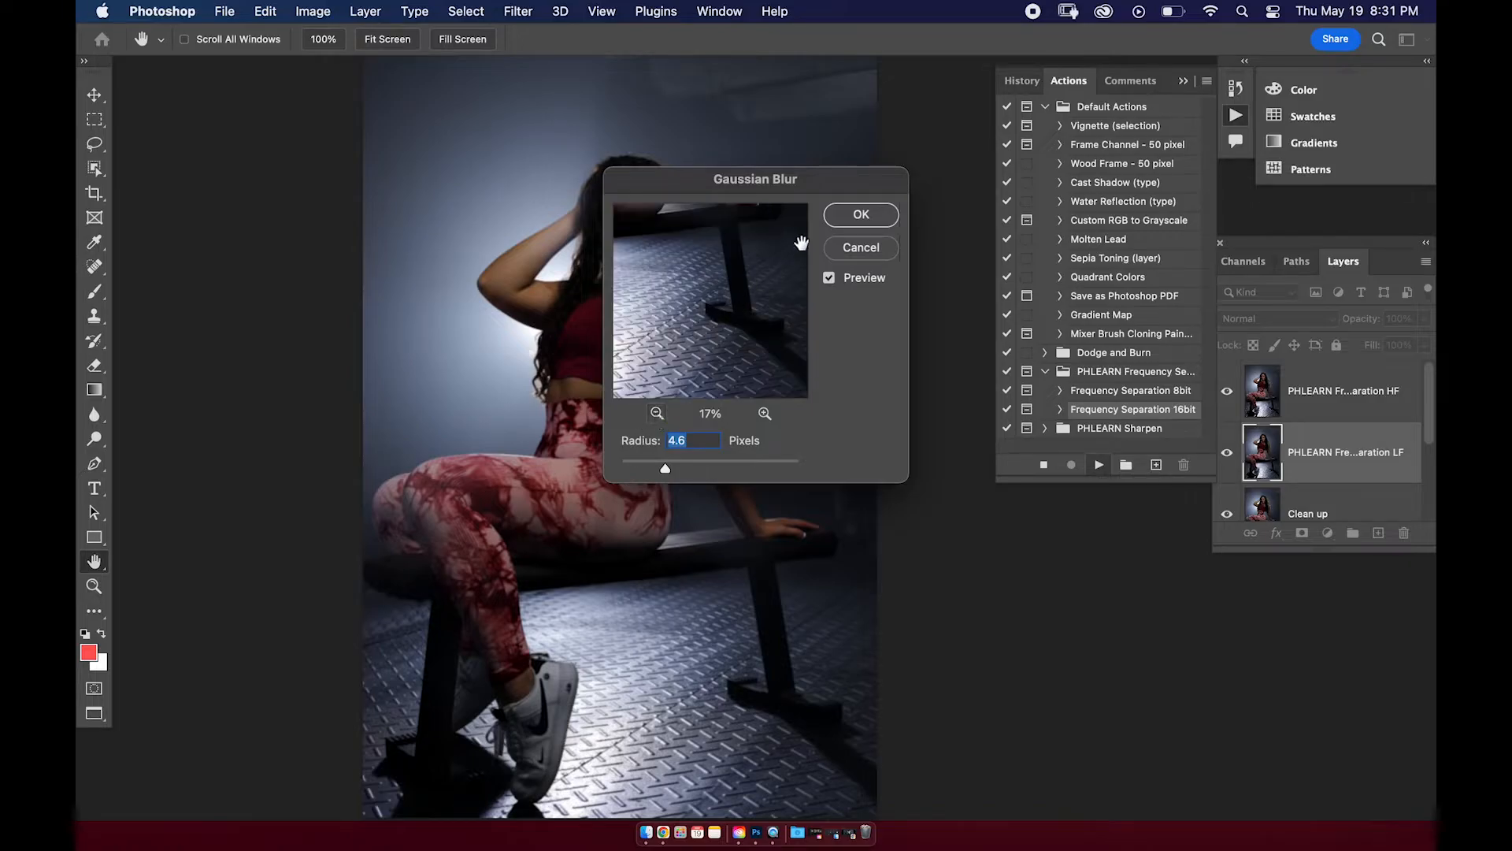
pyautogui.click(859, 221)
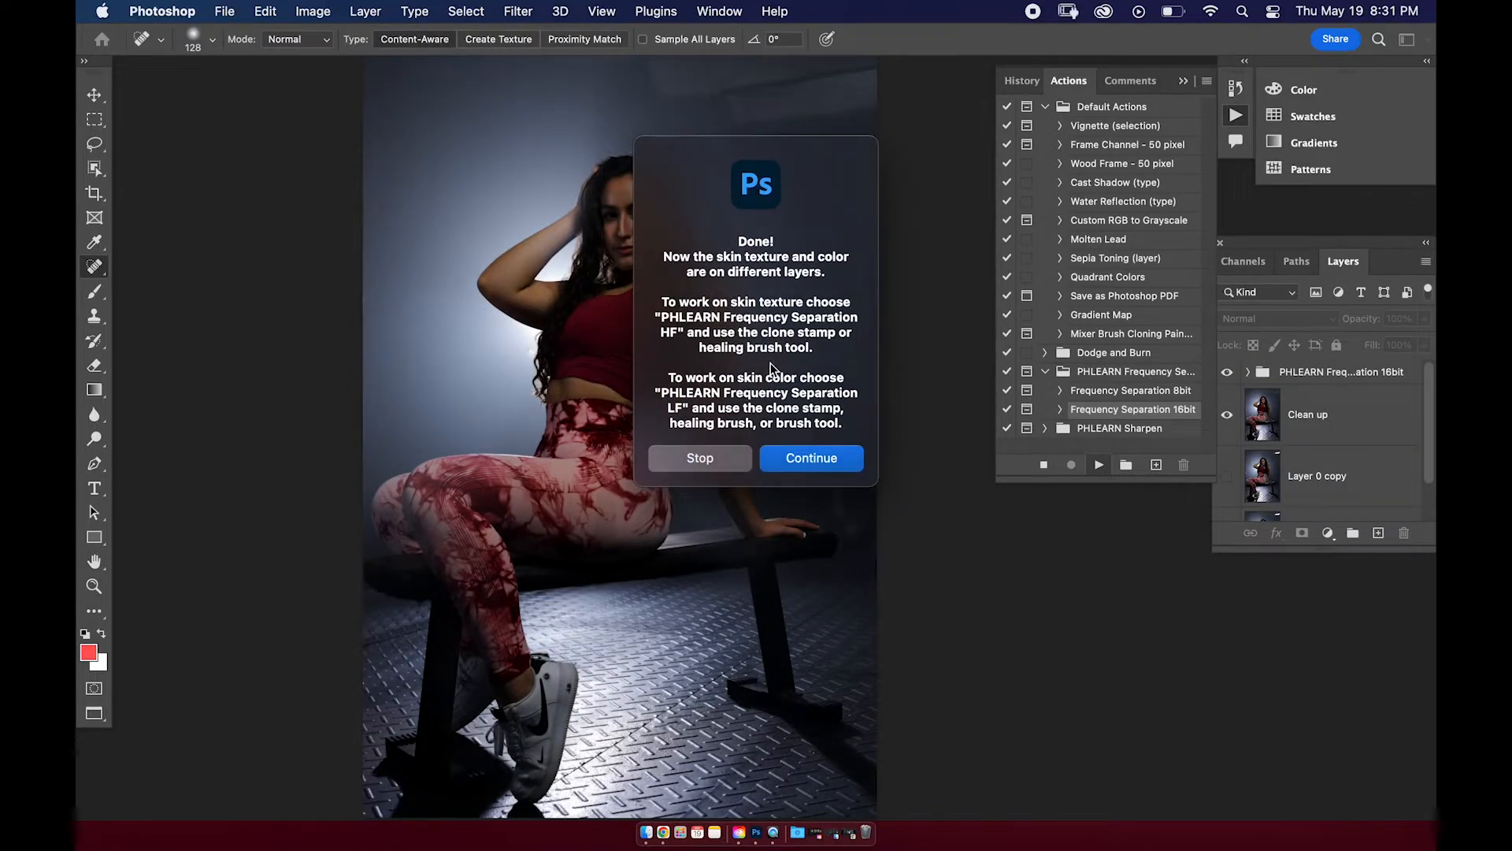
pyautogui.click(808, 457)
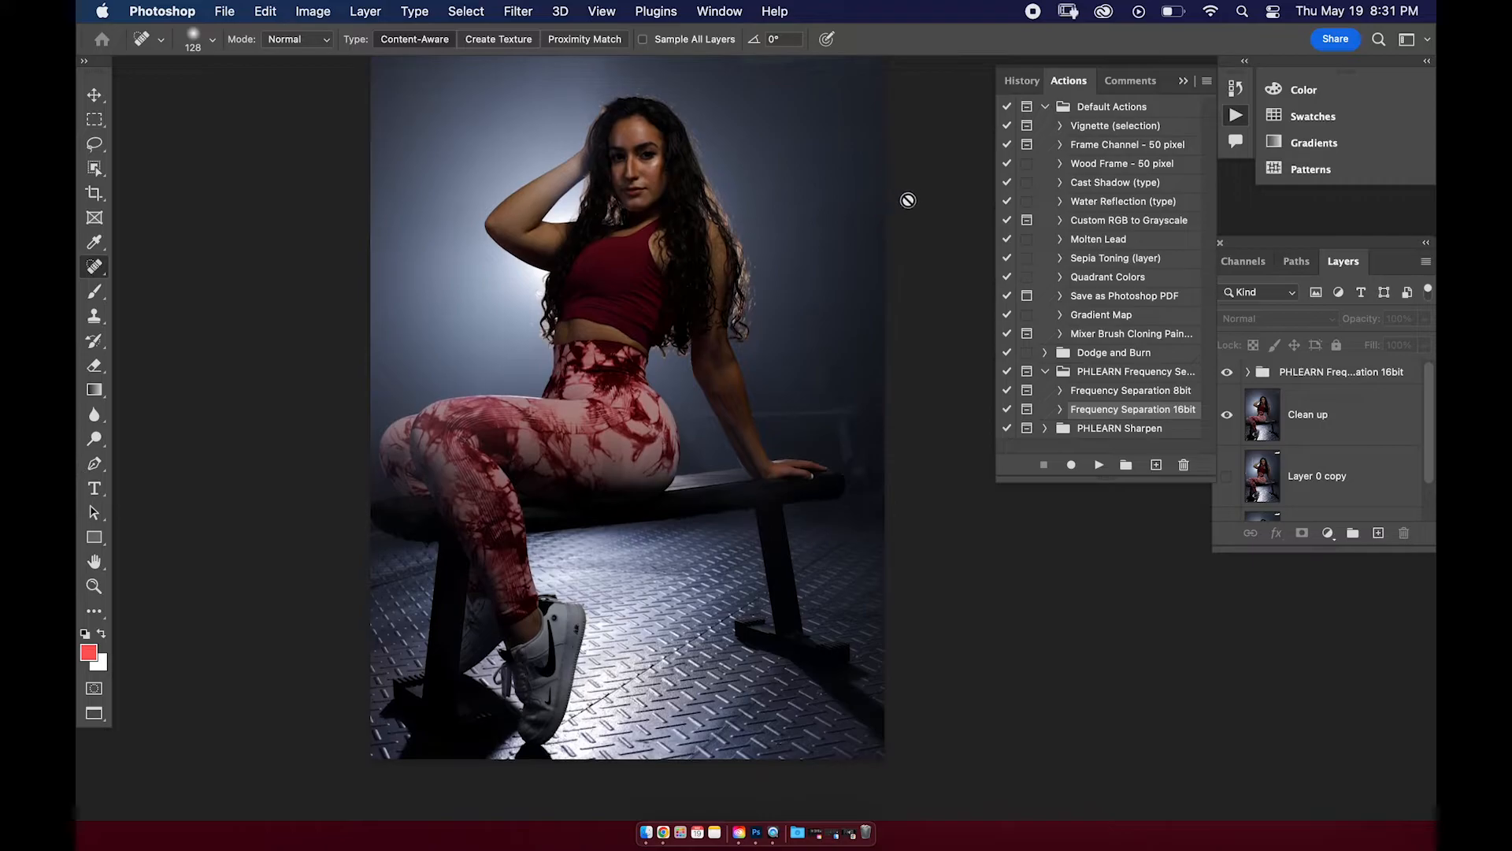
pyautogui.click(935, 160)
pyautogui.click(805, 332)
# Add a new empty layer directly above the LF layer inside the frequency separation group.
pyautogui.click(1248, 372)
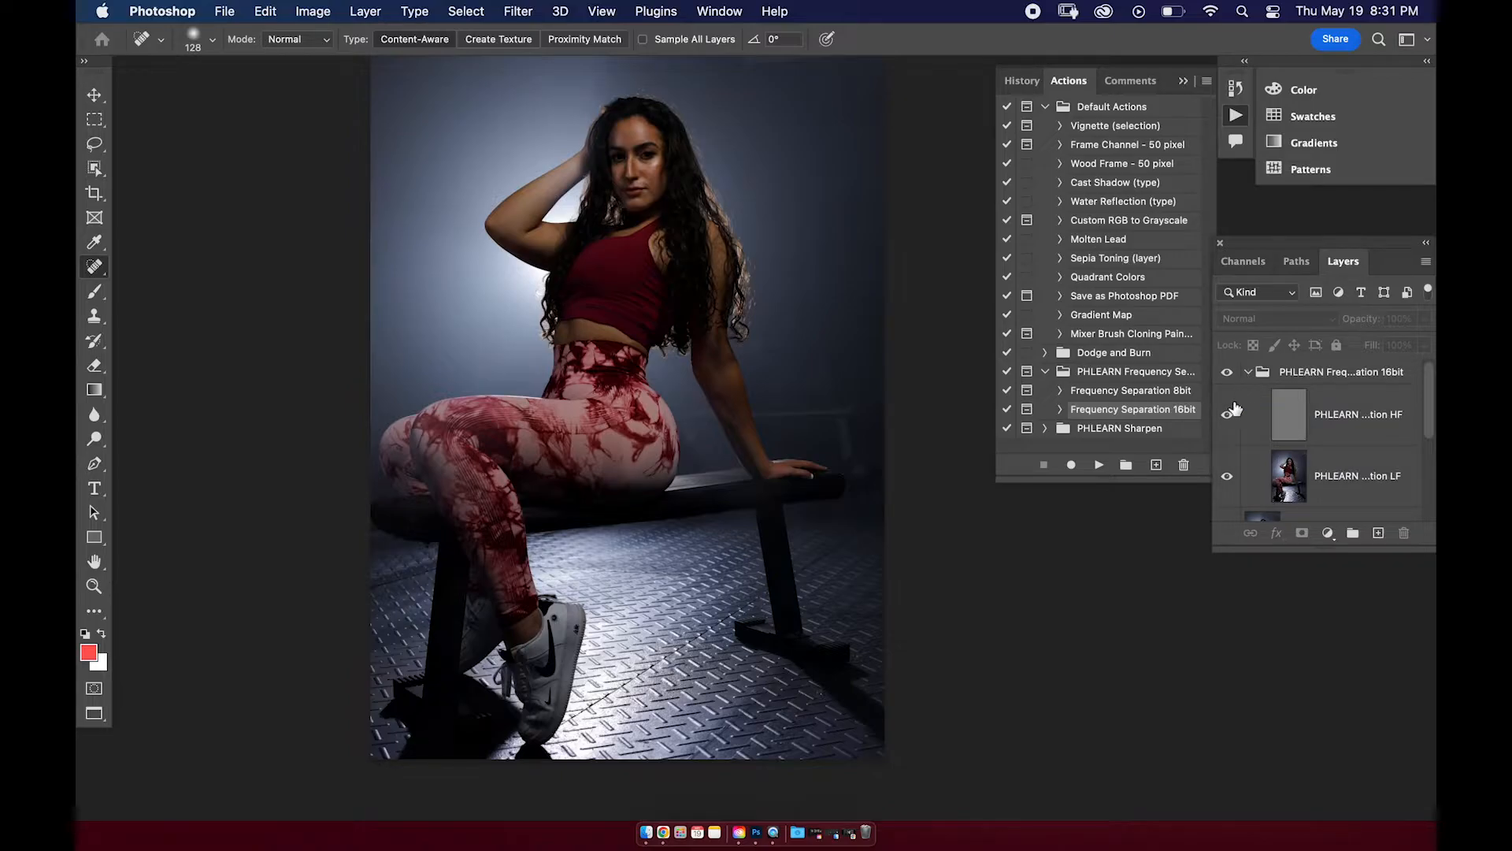
pyautogui.click(1310, 470)
pyautogui.moveTo(1429, 428)
pyautogui.mouseDown()
pyautogui.moveTo(1427, 450)
pyautogui.moveTo(1430, 416)
pyautogui.mouseUp()
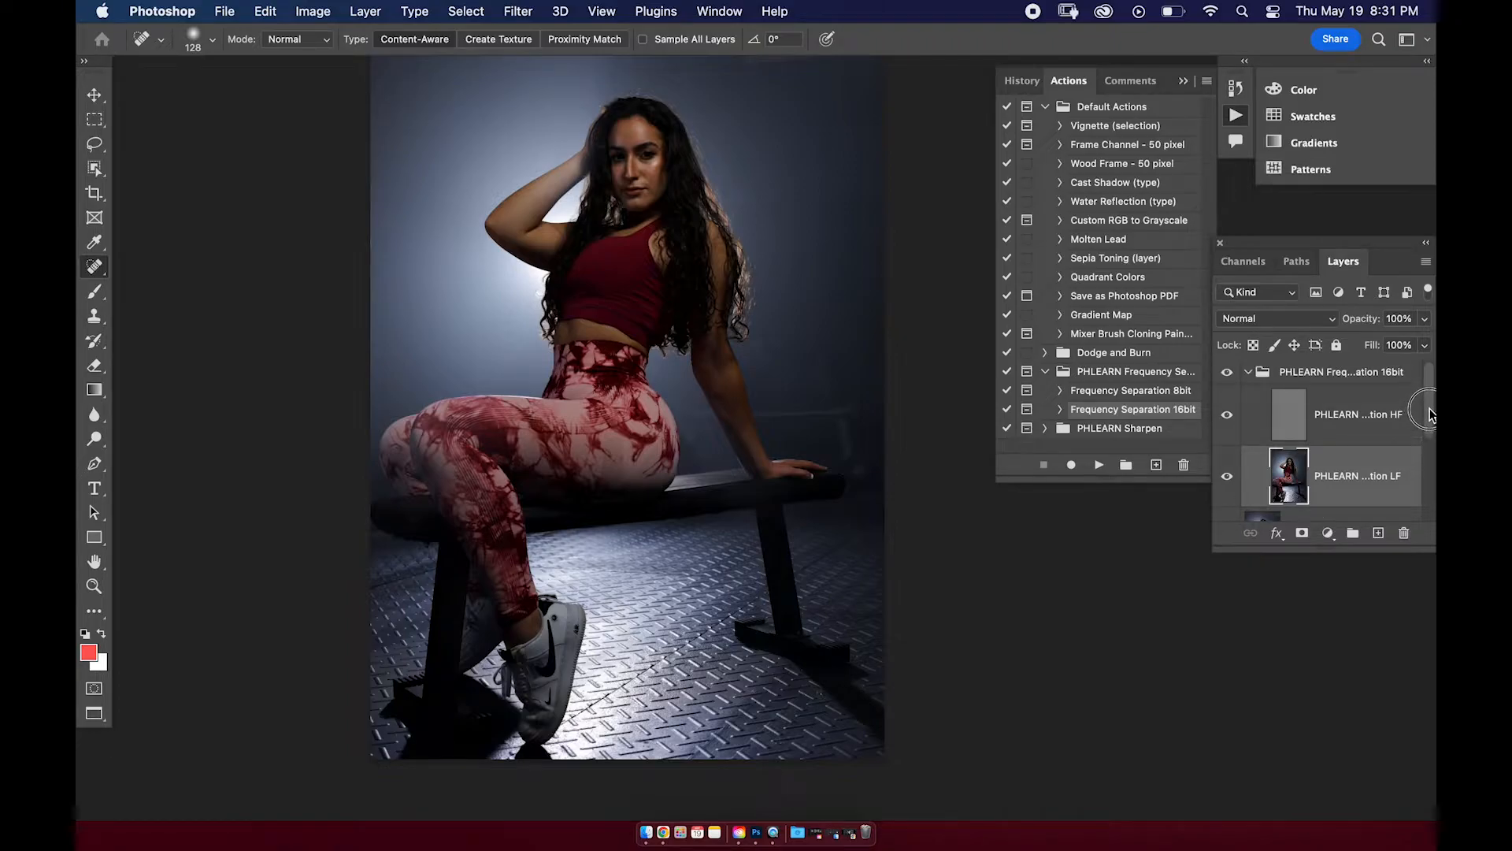
pyautogui.scroll(-1, 1422, 425)
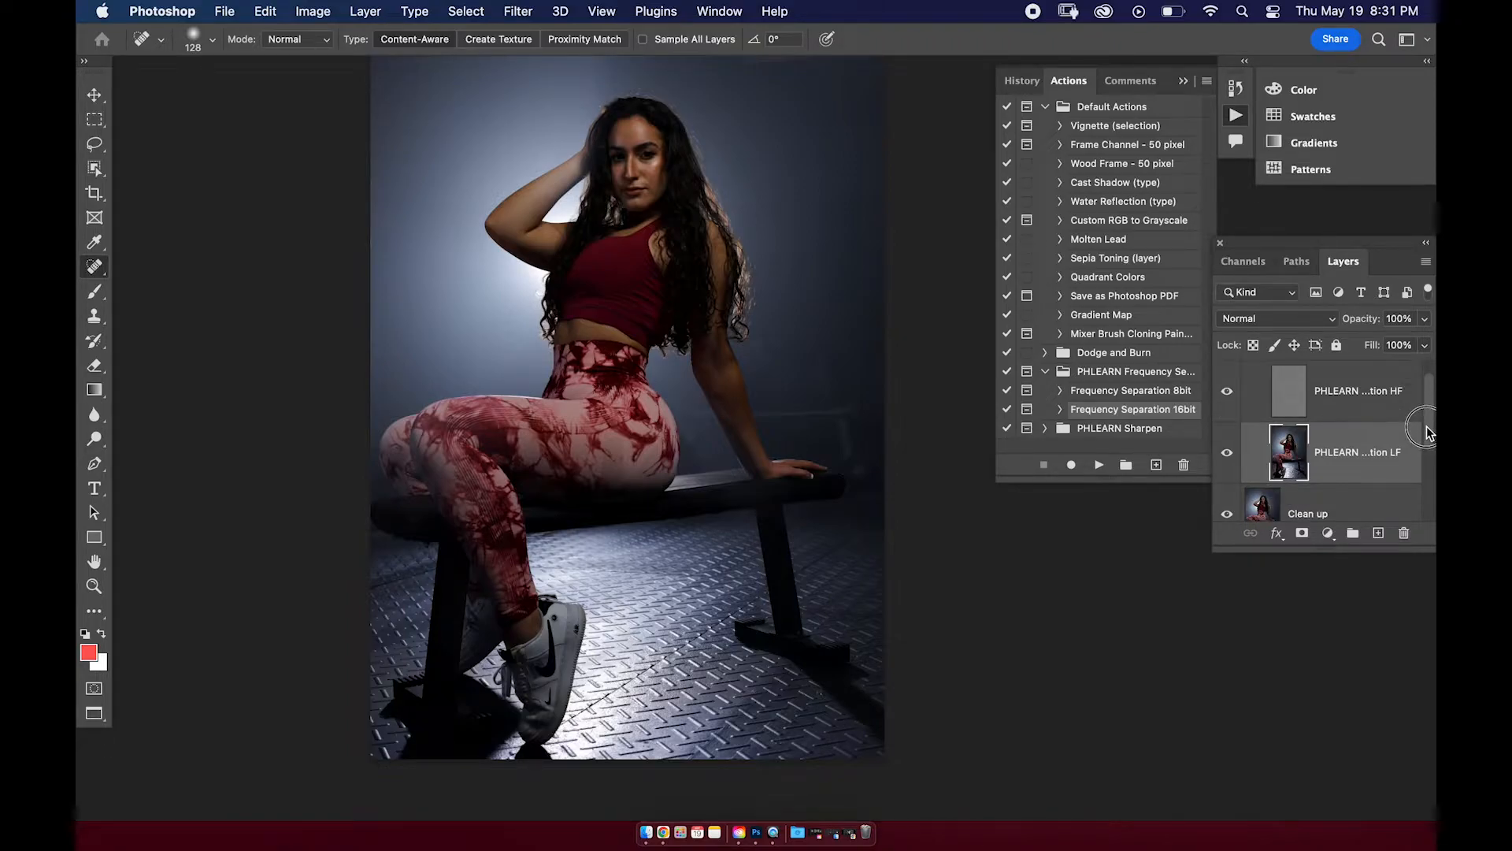
pyautogui.click(1355, 533)
pyautogui.press('super+z')
pyautogui.click(1379, 533)
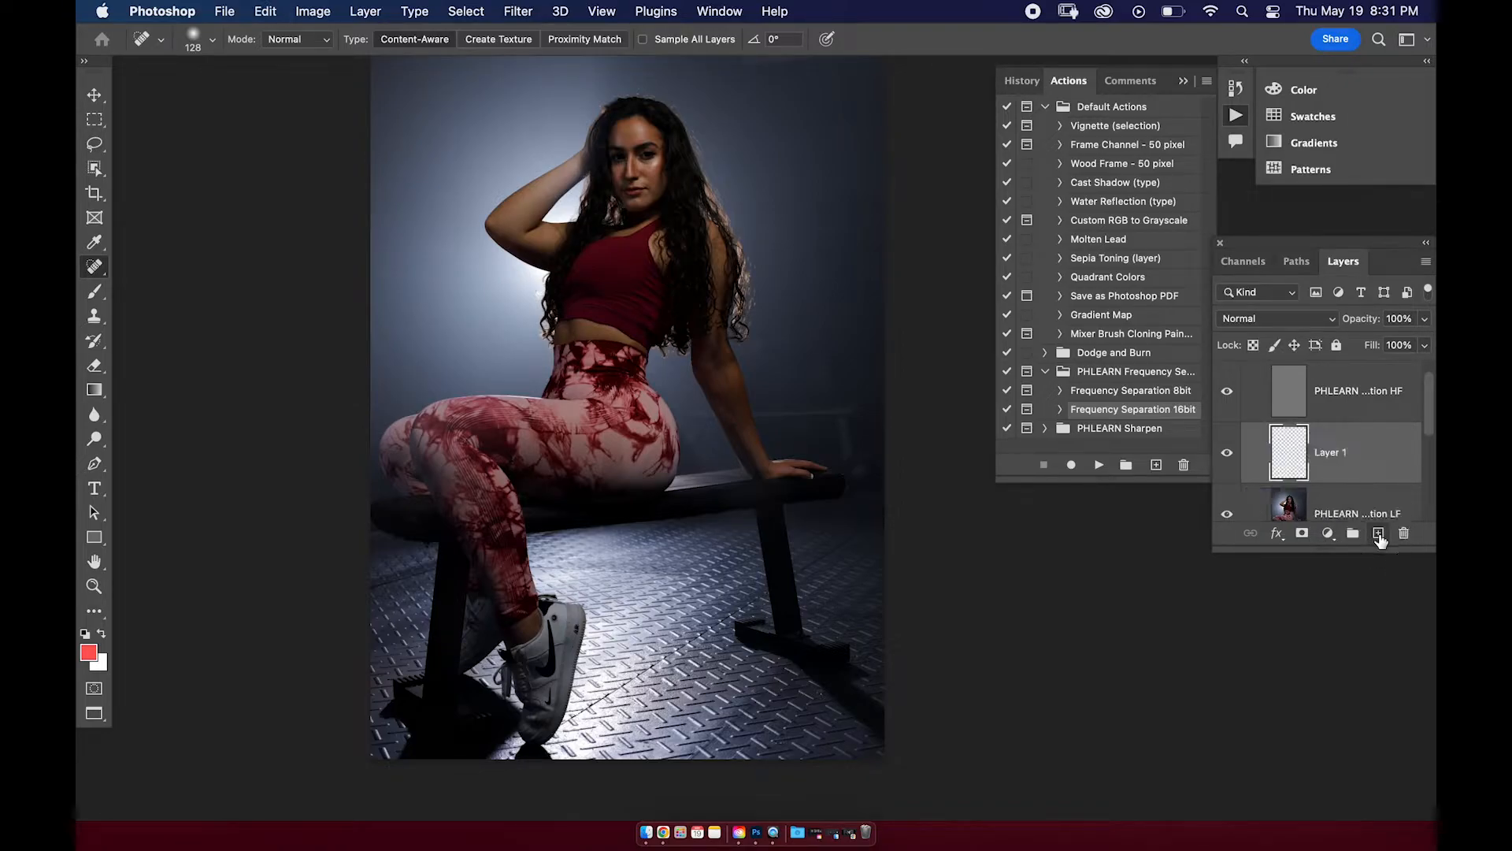
# Set up a 108-pixel Brush from the Retouching Brushes with 16% flow for painting on the face.
pyautogui.moveTo(675, 162); pyautogui.dragTo(850, 161)
pyautogui.moveTo(699, 329); pyautogui.dragTo(702, 581)
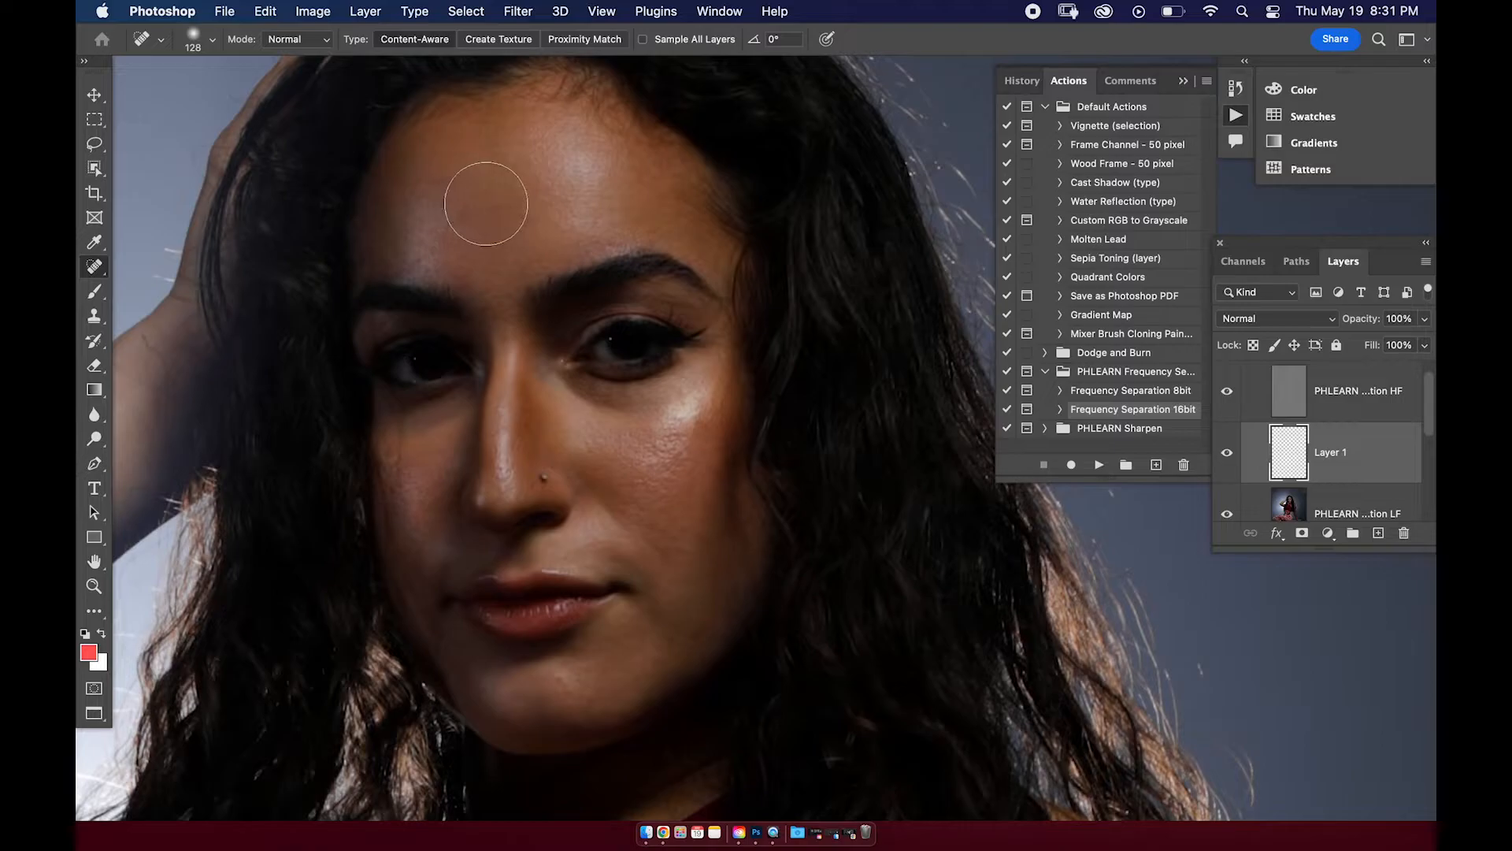
pyautogui.press('b')
pyautogui.moveTo(635, 369); pyautogui.dragTo(655, 368)
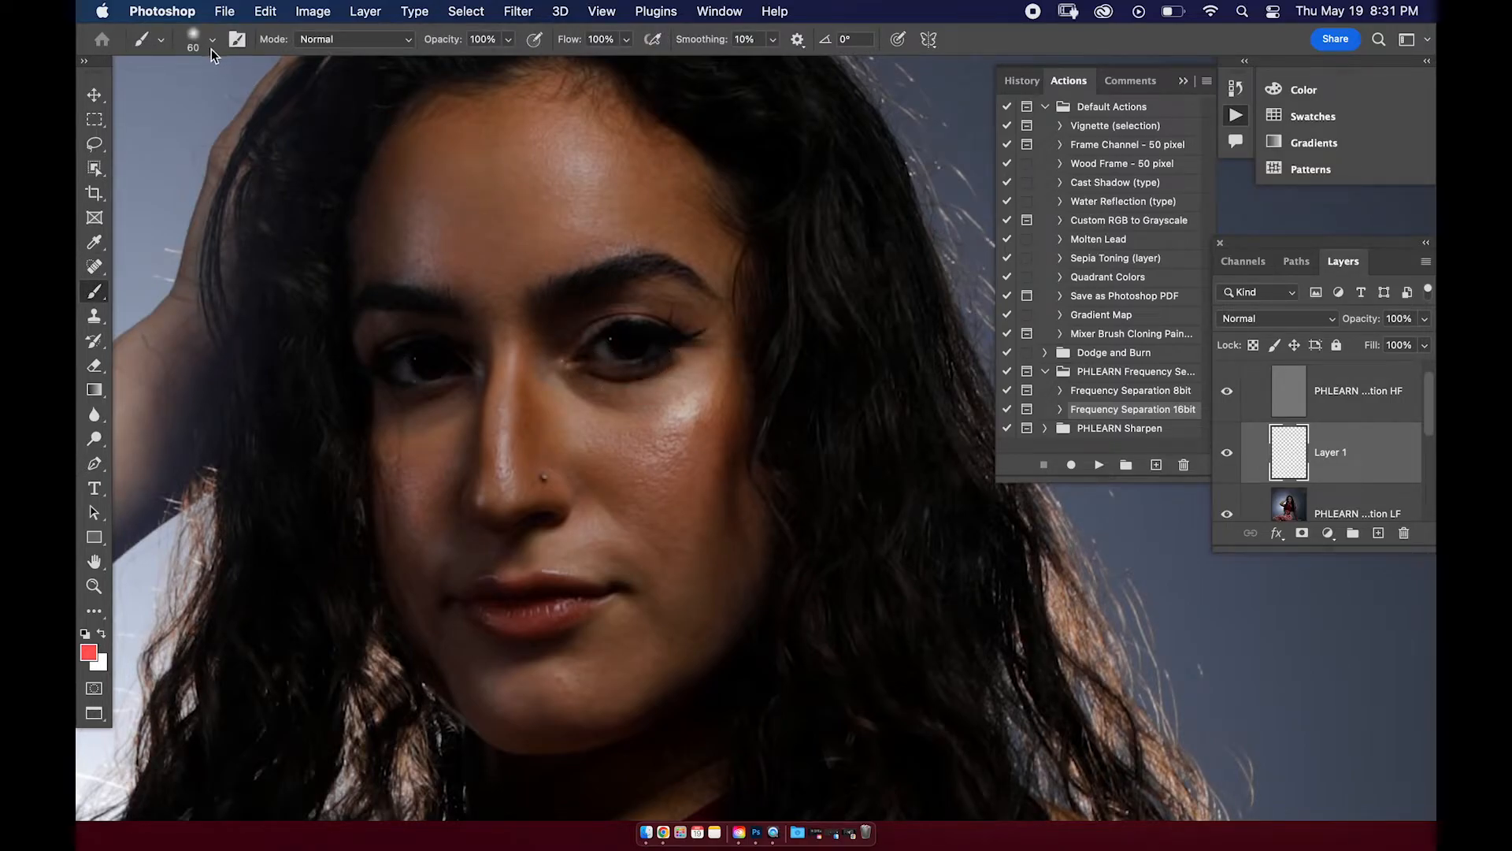
pyautogui.click(211, 45)
pyautogui.click(129, 362)
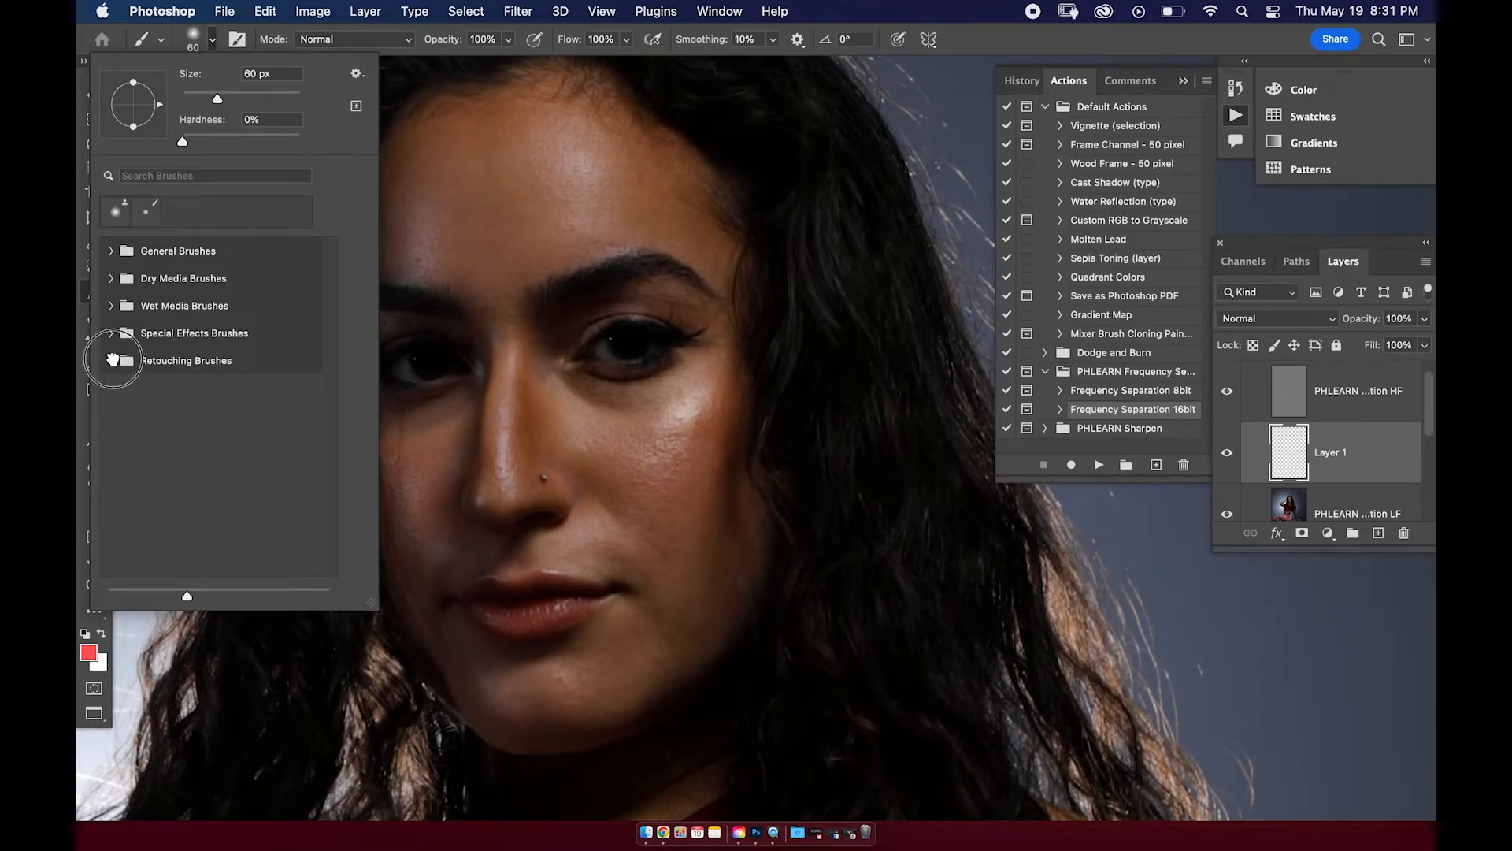
pyautogui.click(235, 397)
pyautogui.click(979, 45)
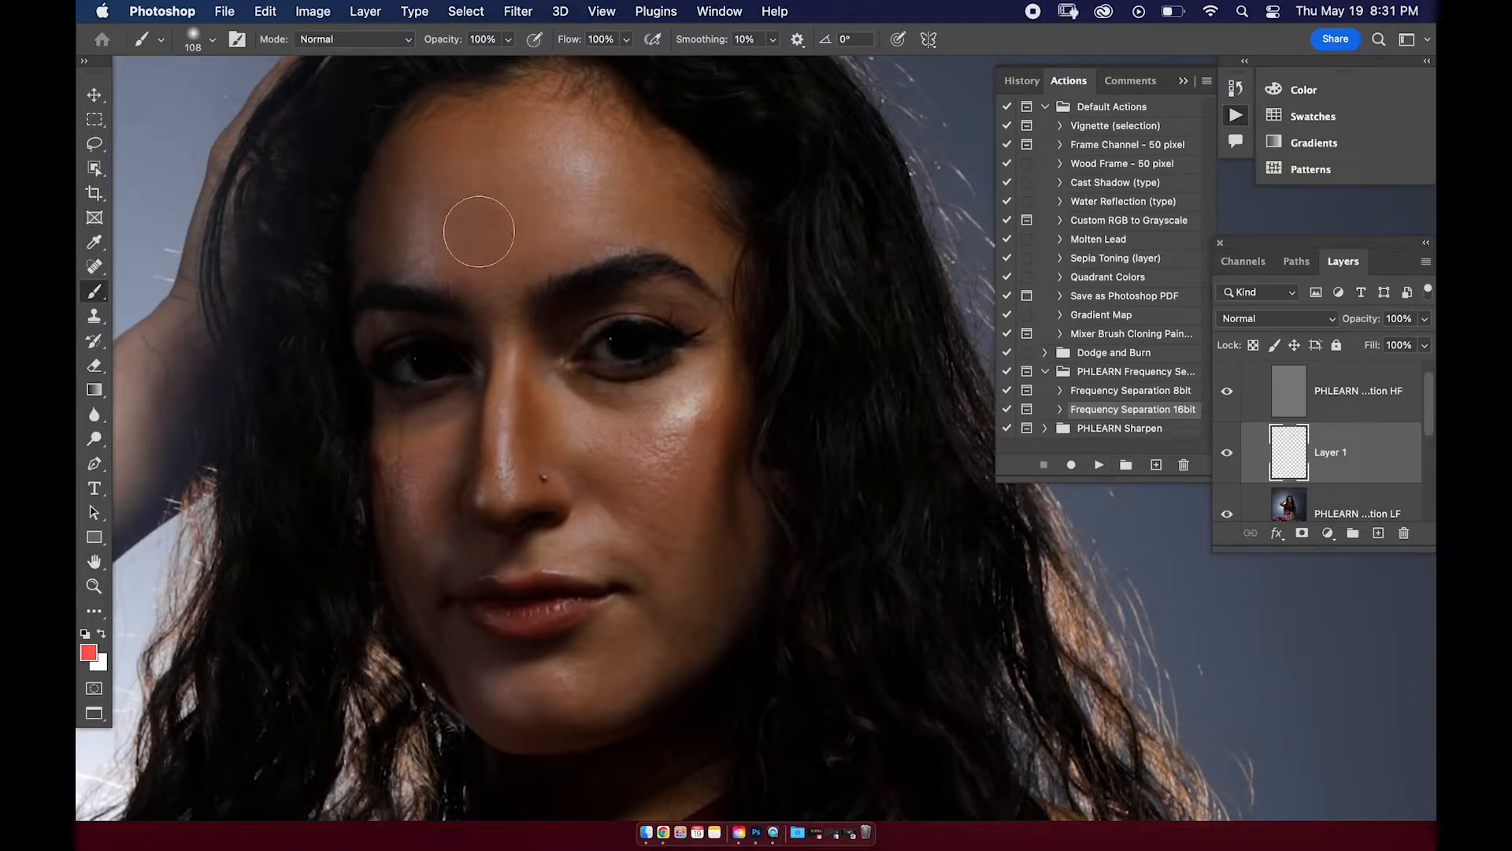
pyautogui.moveTo(473, 202); pyautogui.dragTo(499, 253)
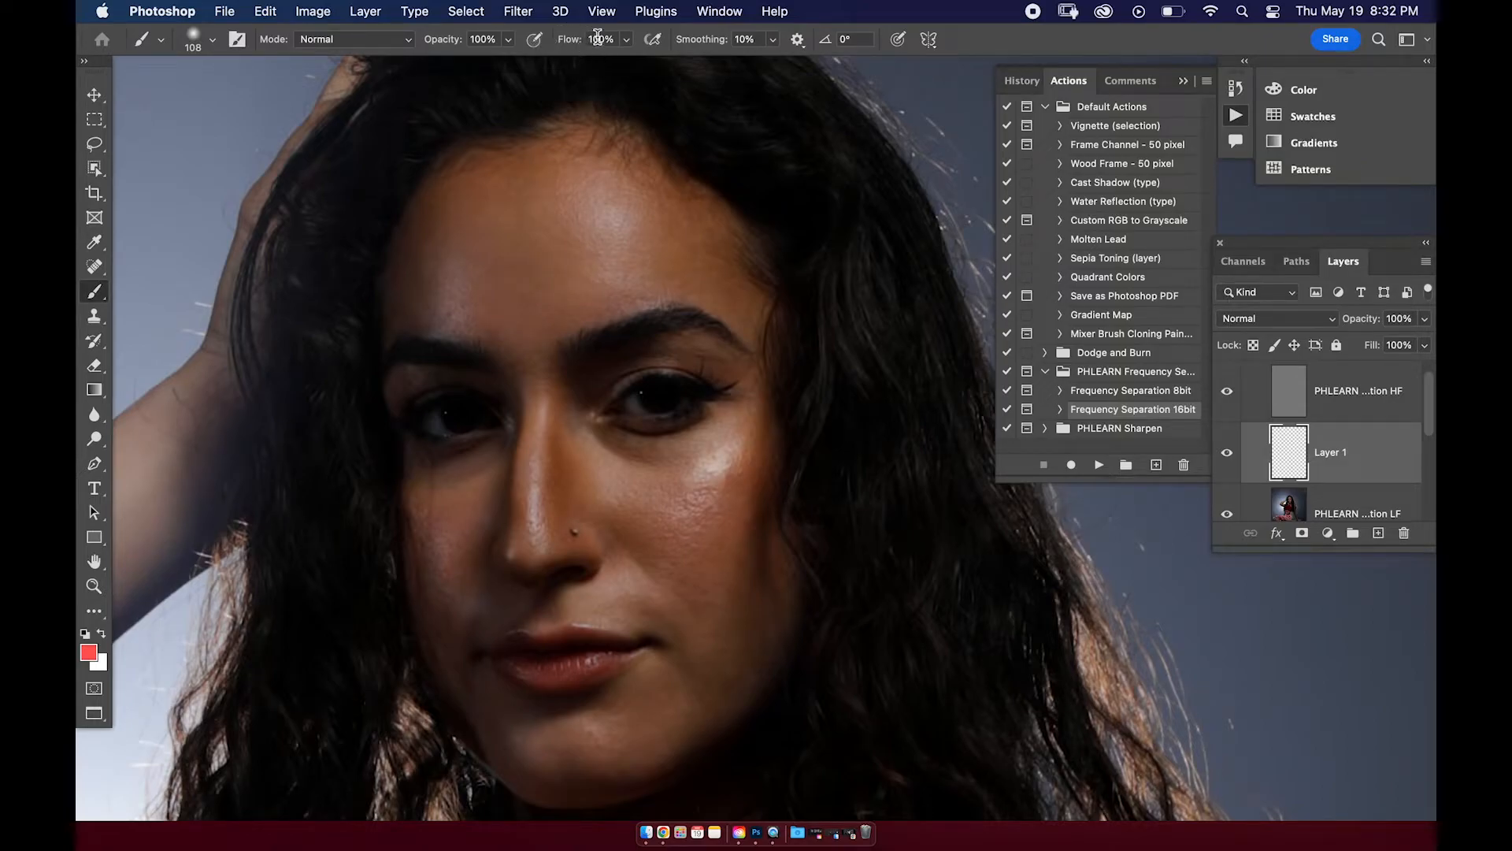
pyautogui.click(627, 41)
pyautogui.moveTo(606, 63); pyautogui.dragTo(554, 74)
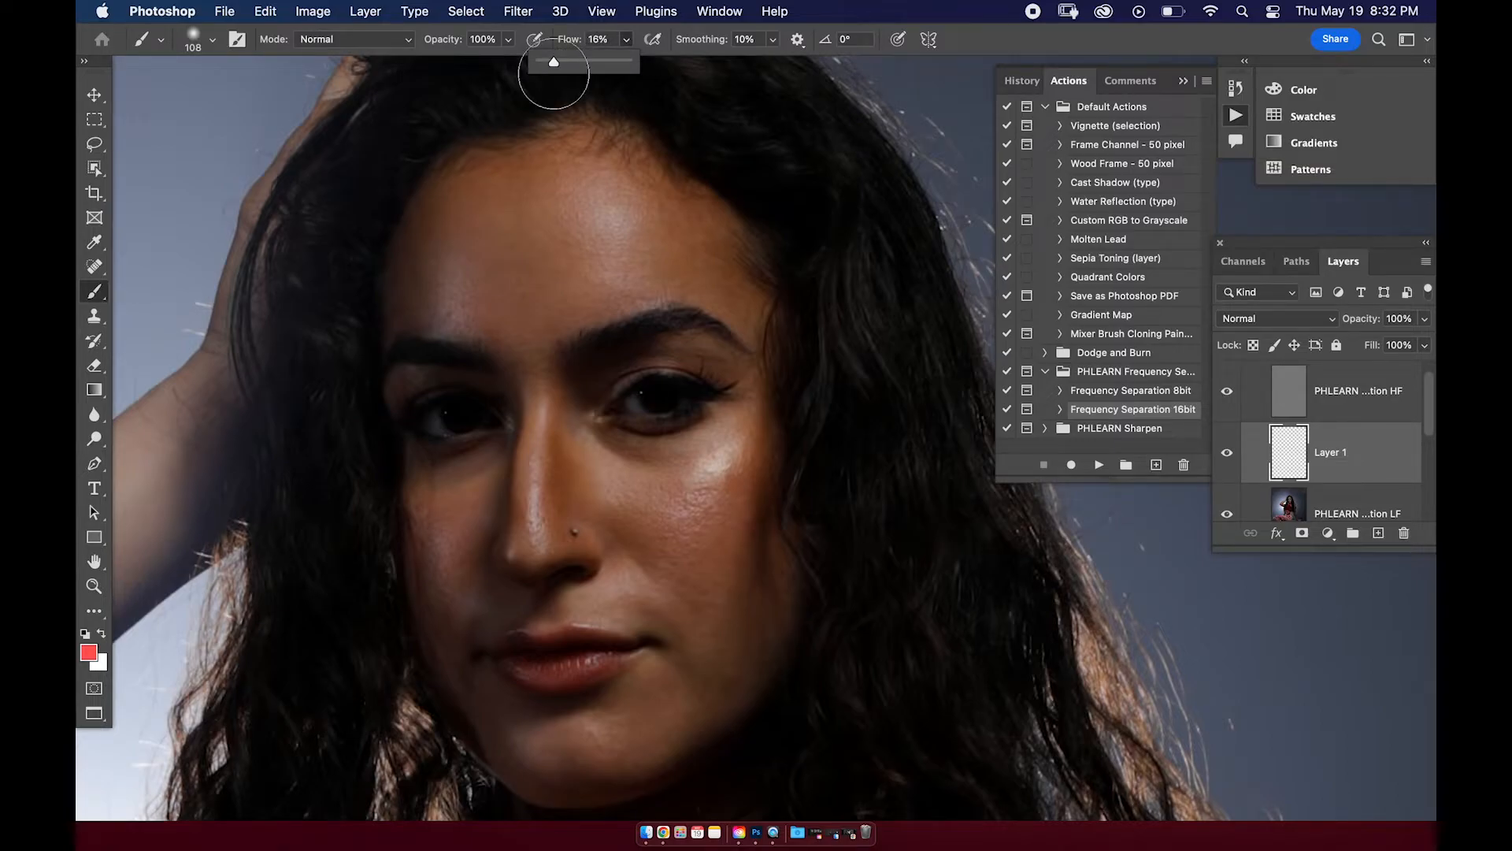
# Even out the forehead tones on the new layer by repeatedly sampling nearby skin colors and painting them in.
pyautogui.keyDown('alt'); pyautogui.click(541, 266); pyautogui.keyUp('alt')
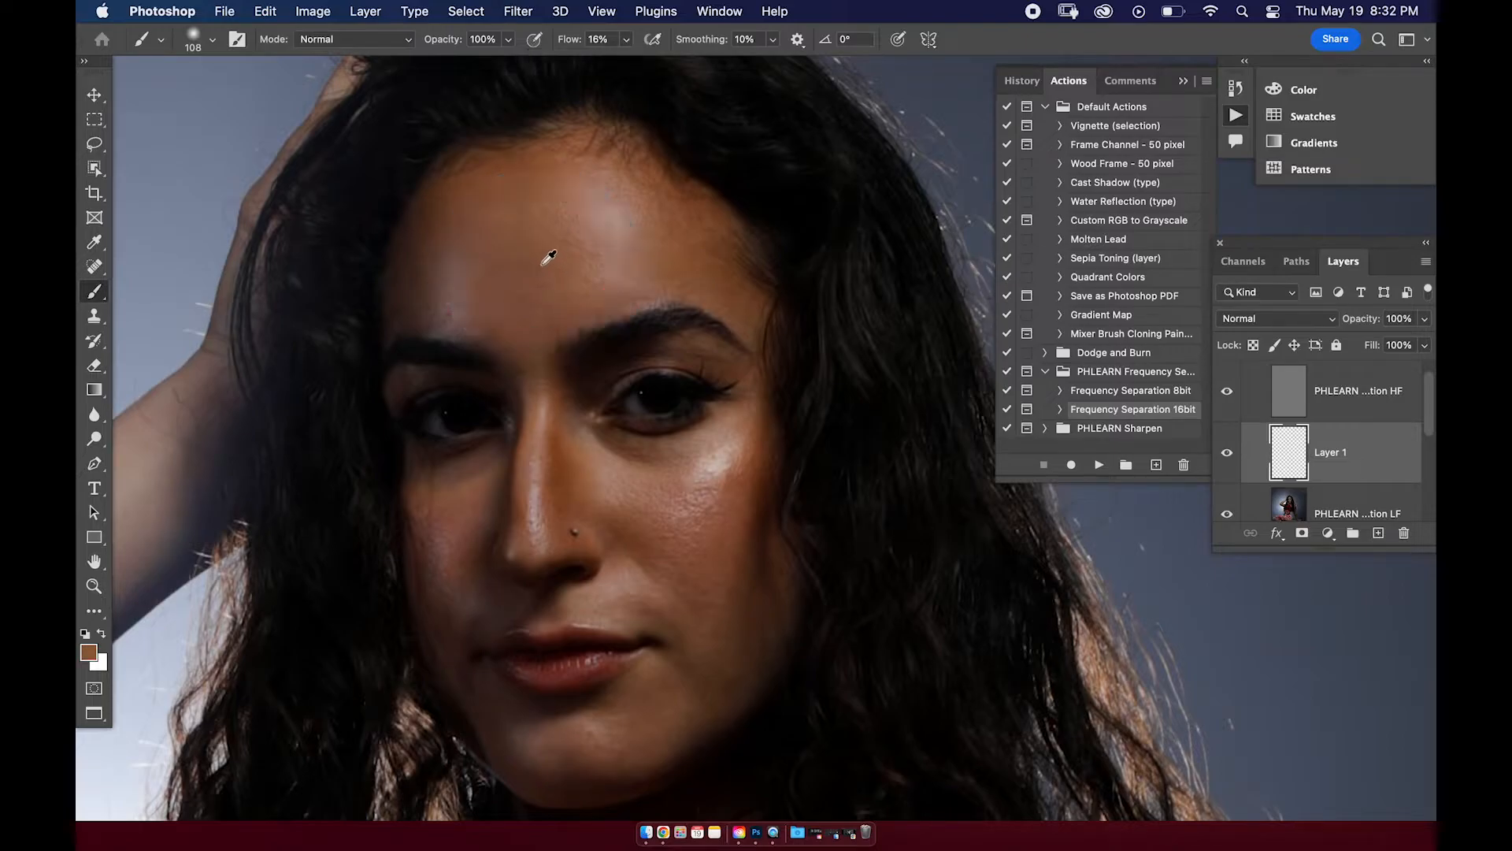
pyautogui.keyDown('alt'); pyautogui.click(543, 192); pyautogui.keyUp('alt')
pyautogui.moveTo(564, 198)
pyautogui.mouseDown()
pyautogui.moveTo(601, 292)
pyautogui.moveTo(627, 279)
pyautogui.moveTo(592, 276)
pyautogui.moveTo(665, 250)
pyautogui.moveTo(624, 217)
pyautogui.mouseUp()
pyautogui.keyDown('alt'); pyautogui.click(573, 305); pyautogui.keyUp('alt')
pyautogui.keyDown('alt'); pyautogui.click(664, 250); pyautogui.keyUp('alt')
pyautogui.keyDown('alt'); pyautogui.click(541, 254); pyautogui.keyUp('alt')
pyautogui.keyDown('alt'); pyautogui.click(551, 246); pyautogui.keyUp('alt')
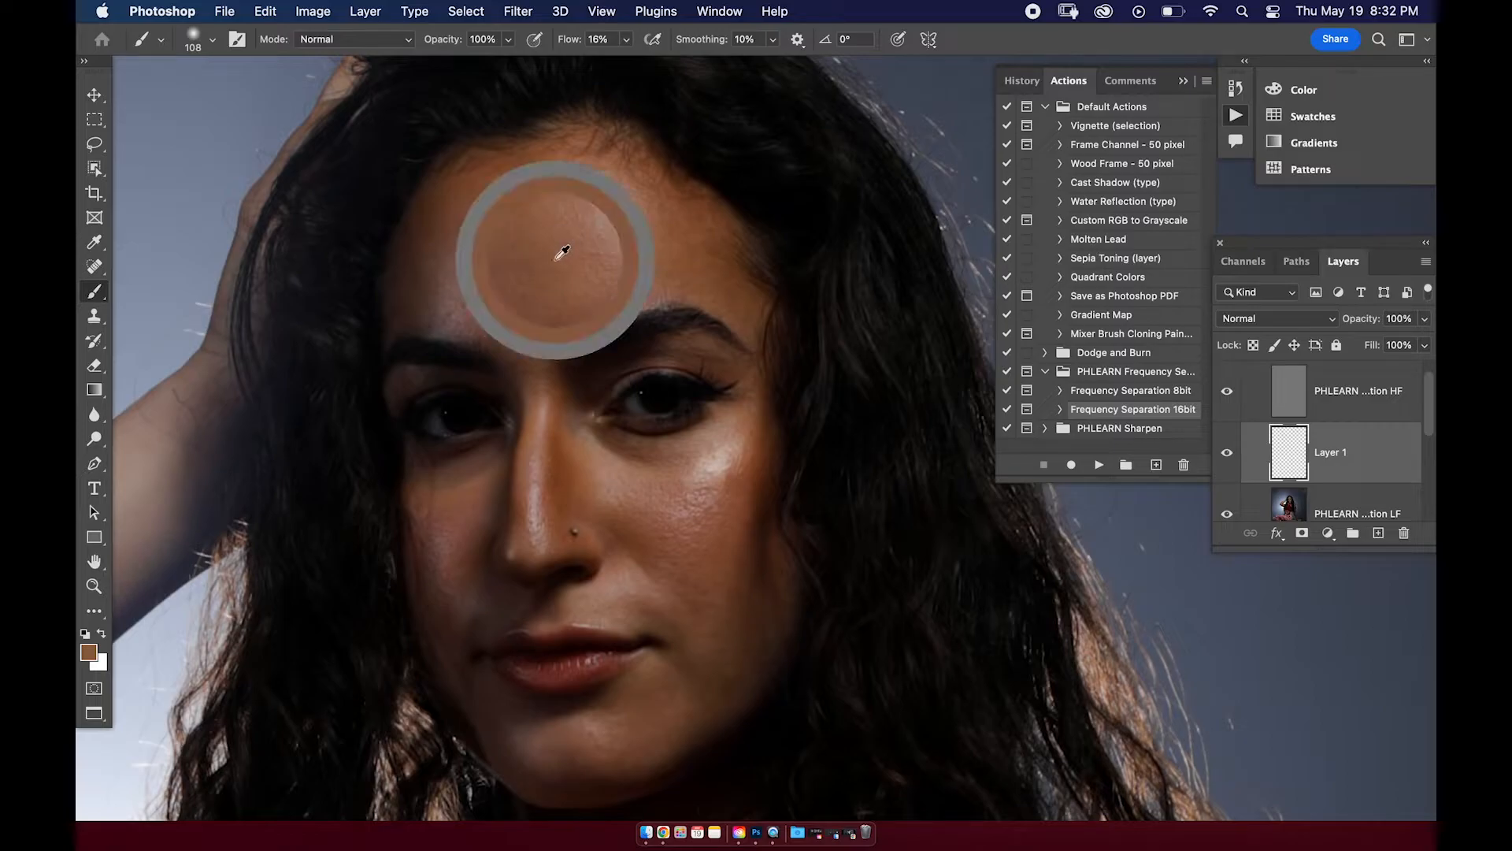
pyautogui.keyDown('alt'); pyautogui.click(555, 279); pyautogui.keyUp('alt')
pyautogui.moveTo(581, 279)
pyautogui.mouseDown()
pyautogui.moveTo(616, 275)
pyautogui.moveTo(612, 298)
pyautogui.moveTo(581, 263)
pyautogui.mouseUp()
pyautogui.keyDown('alt'); pyautogui.click(461, 256); pyautogui.keyUp('alt')
pyautogui.scroll(-5, 599, 368)
pyautogui.scroll(5, 644, 352)
# Blend the uneven tones on the cheek and the rest of the face with sampled skin colors.
pyautogui.keyDown('alt'); pyautogui.click(716, 412); pyautogui.keyUp('alt')
pyautogui.moveTo(721, 354); pyautogui.dragTo(673, 417)
pyautogui.keyDown('alt'); pyautogui.click(674, 416); pyautogui.keyUp('alt')
pyautogui.keyDown('alt'); pyautogui.click(592, 362); pyautogui.keyUp('alt')
pyautogui.moveTo(713, 264)
pyautogui.mouseDown()
pyautogui.moveTo(687, 303)
pyautogui.moveTo(728, 319)
pyautogui.mouseUp()
pyautogui.keyDown('alt'); pyautogui.click(716, 402); pyautogui.keyUp('alt')
pyautogui.keyDown('alt'); pyautogui.click(697, 390); pyautogui.keyUp('alt')
pyautogui.moveTo(684, 396); pyautogui.dragTo(587, 397)
pyautogui.moveTo(651, 394)
pyautogui.mouseDown()
pyautogui.moveTo(725, 397)
pyautogui.moveTo(706, 378)
pyautogui.moveTo(589, 401)
pyautogui.moveTo(615, 388)
pyautogui.moveTo(581, 432)
pyautogui.mouseUp()
pyautogui.keyDown('alt'); pyautogui.click(729, 400); pyautogui.keyUp('alt')
pyautogui.keyDown('alt'); pyautogui.click(703, 384); pyautogui.keyUp('alt')
pyautogui.keyDown('alt'); pyautogui.click(721, 353); pyautogui.keyUp('alt')
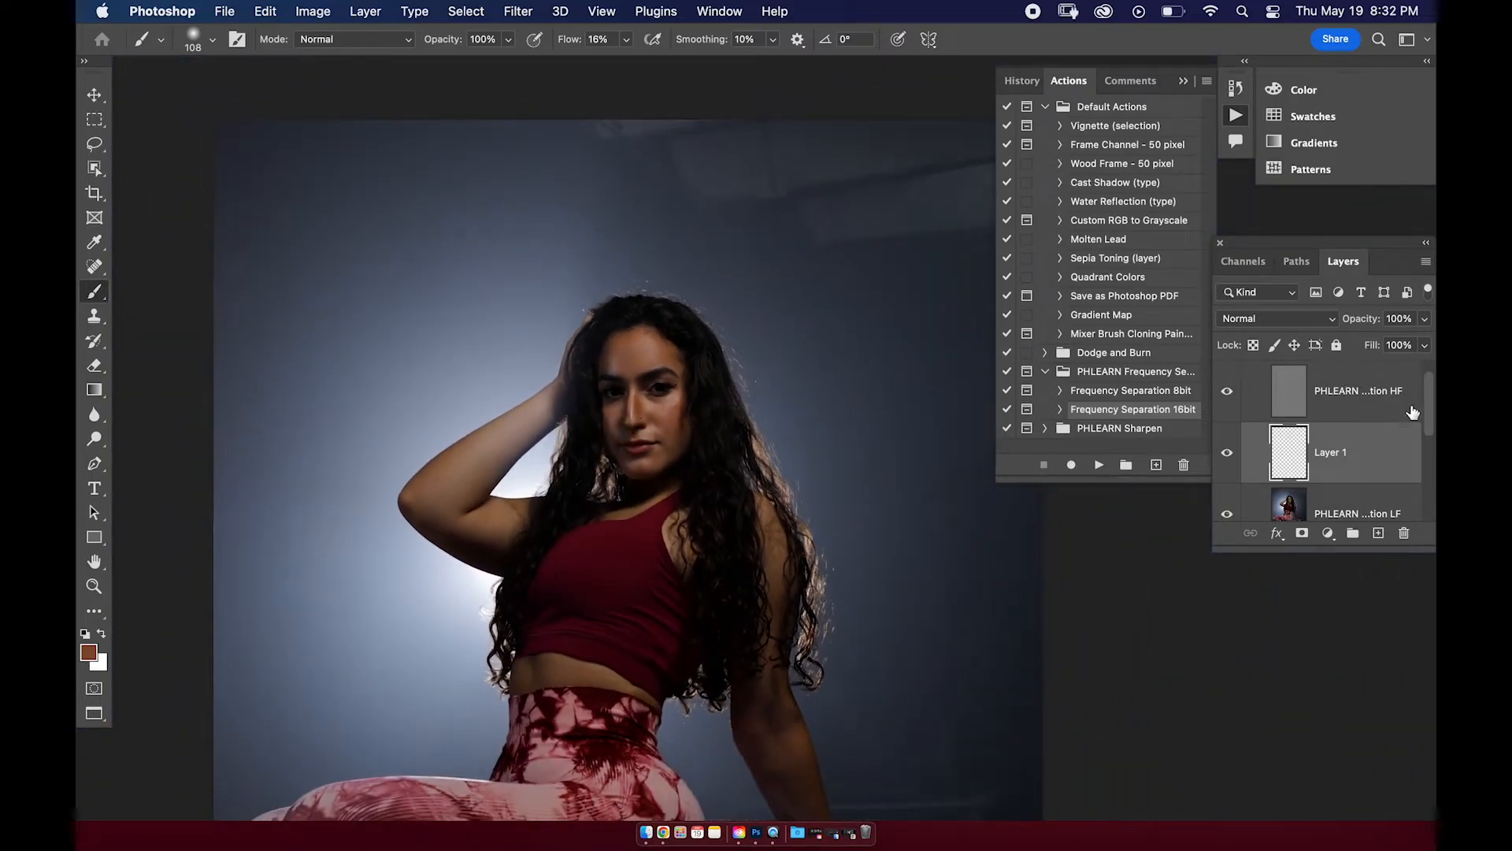
# Compare the face and the whole portrait with the frequency separation group hidden and shown.
pyautogui.scroll(1, 1426, 392)
pyautogui.click(1256, 373)
pyautogui.click(1231, 375)
pyautogui.click(1229, 374)
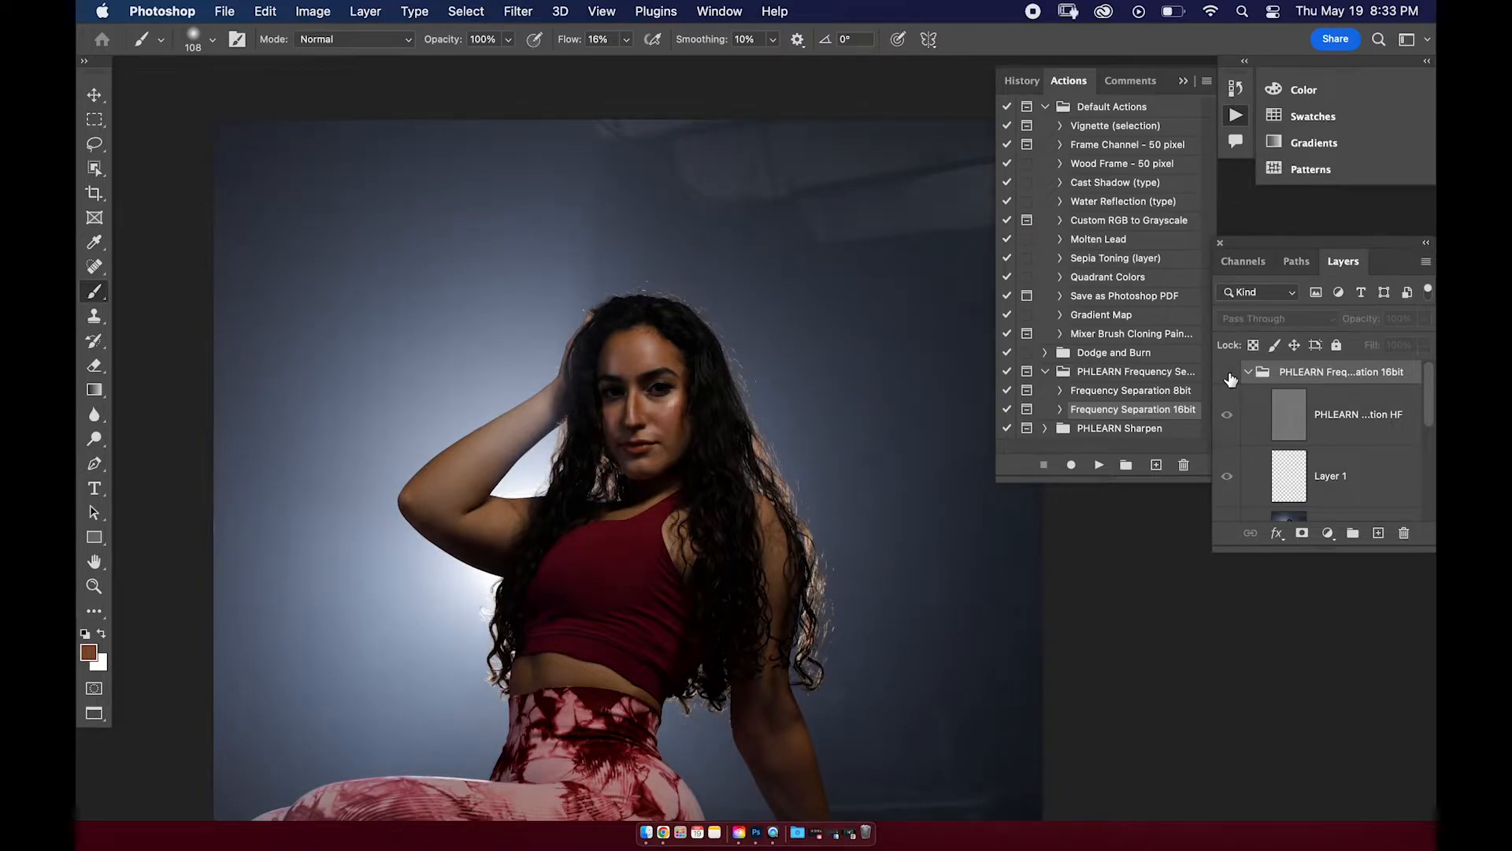
pyautogui.moveTo(908, 369); pyautogui.dragTo(956, 362)
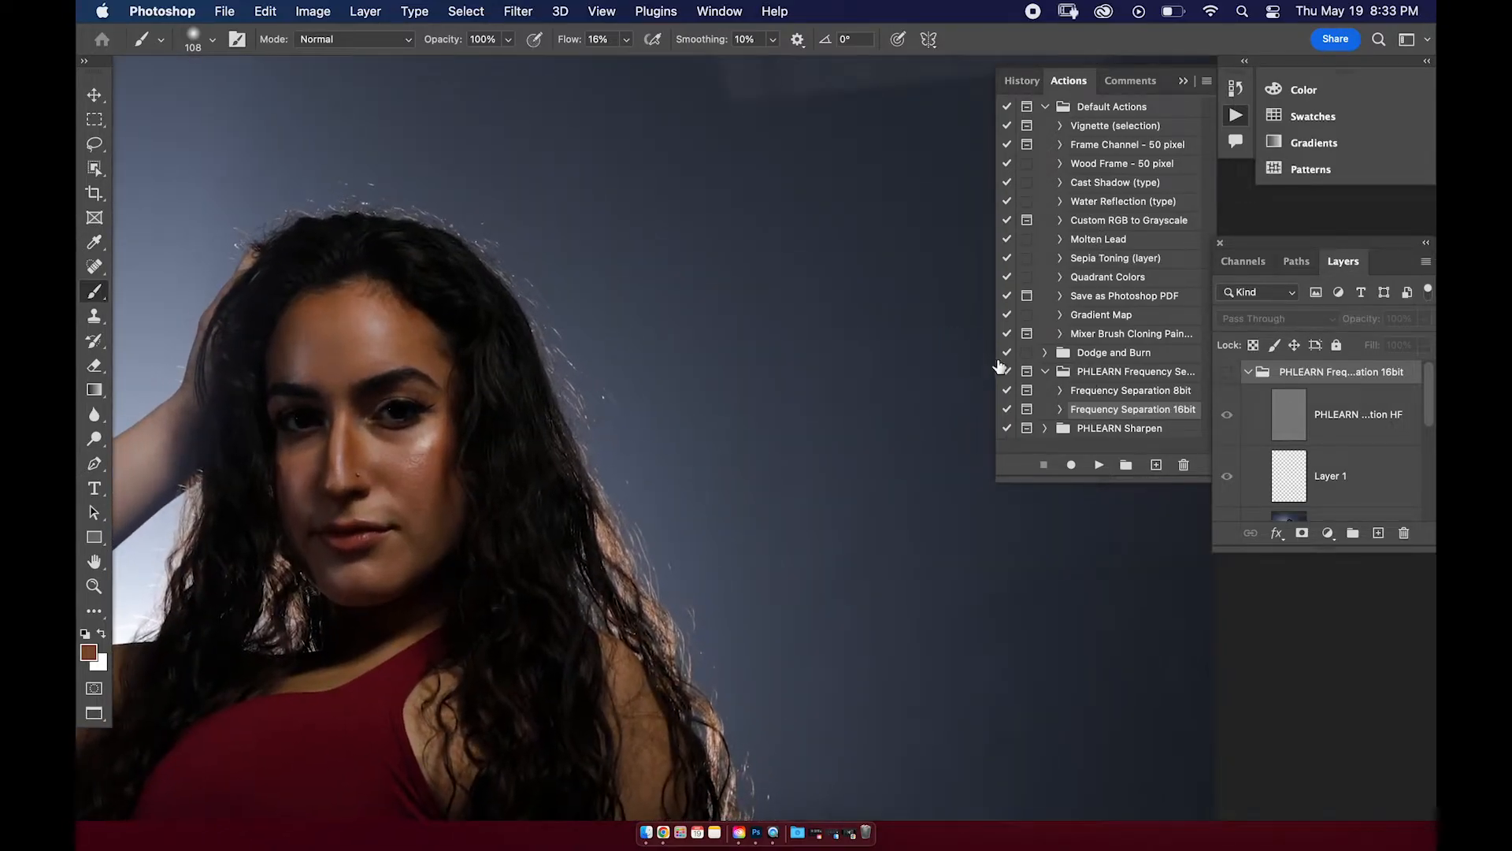
pyautogui.moveTo(721, 416); pyautogui.dragTo(830, 362)
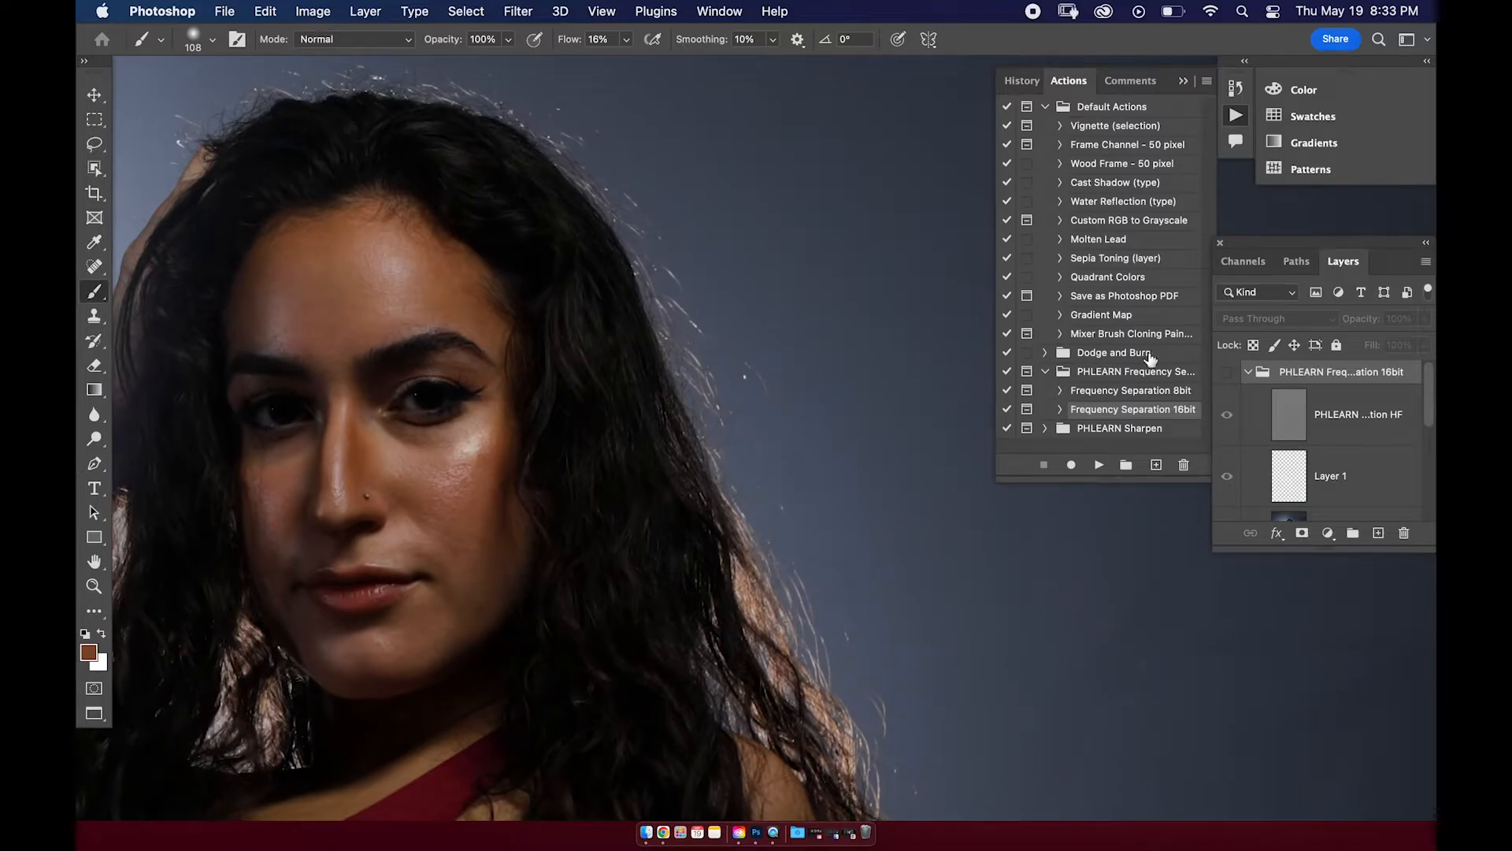
pyautogui.click(1227, 373)
pyautogui.click(1227, 375)
pyautogui.click(1227, 374)
pyautogui.click(1226, 376)
pyautogui.moveTo(674, 389); pyautogui.dragTo(585, 399)
pyautogui.moveTo(585, 520); pyautogui.dragTo(635, 392)
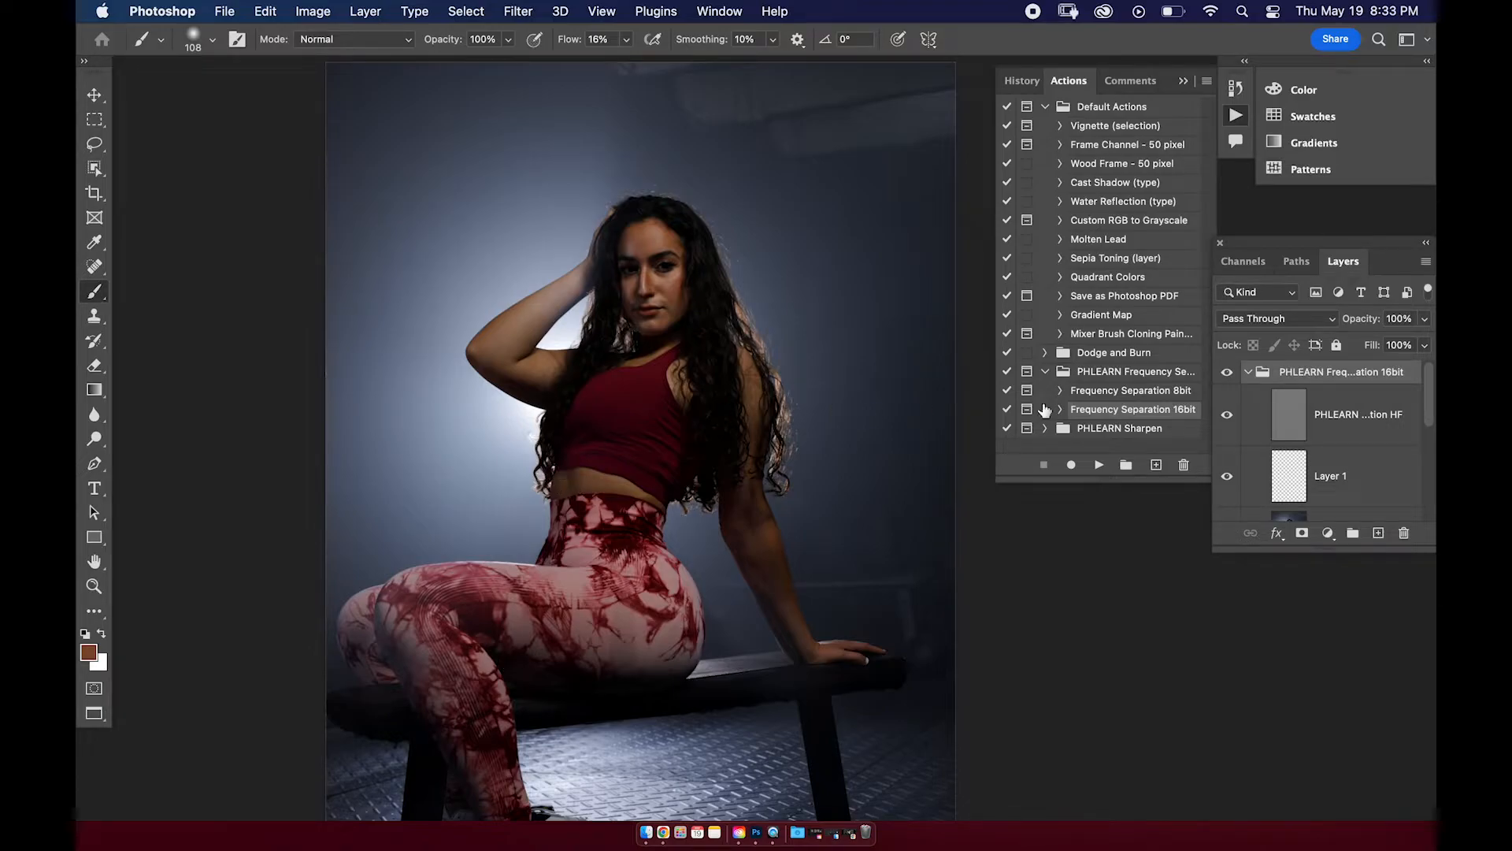
# Collapse the frequency separation group and add a Selective Color adjustment layer above it.
pyautogui.click(1248, 371)
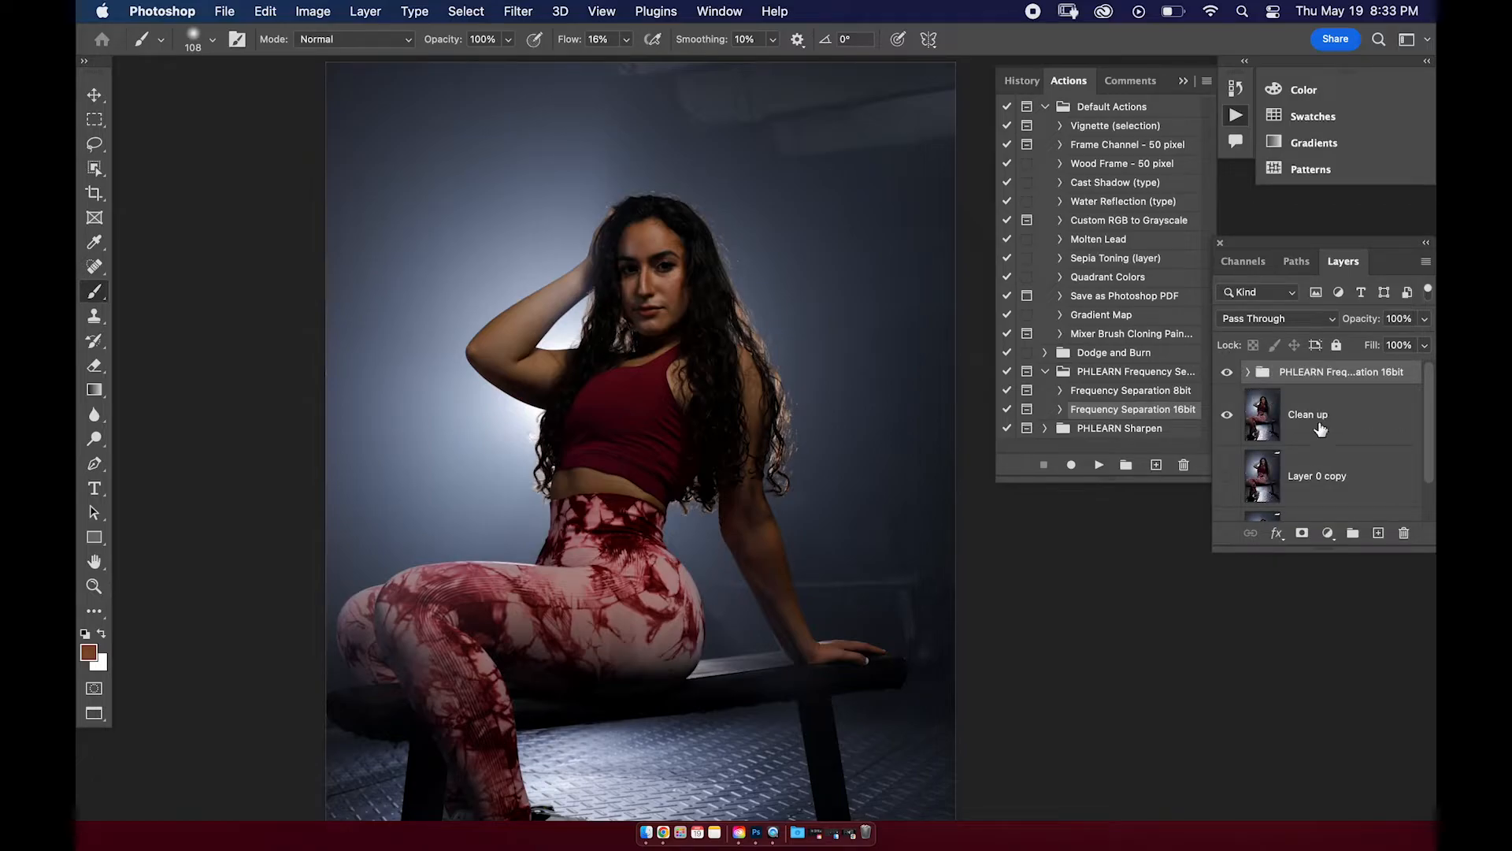
pyautogui.click(1328, 533)
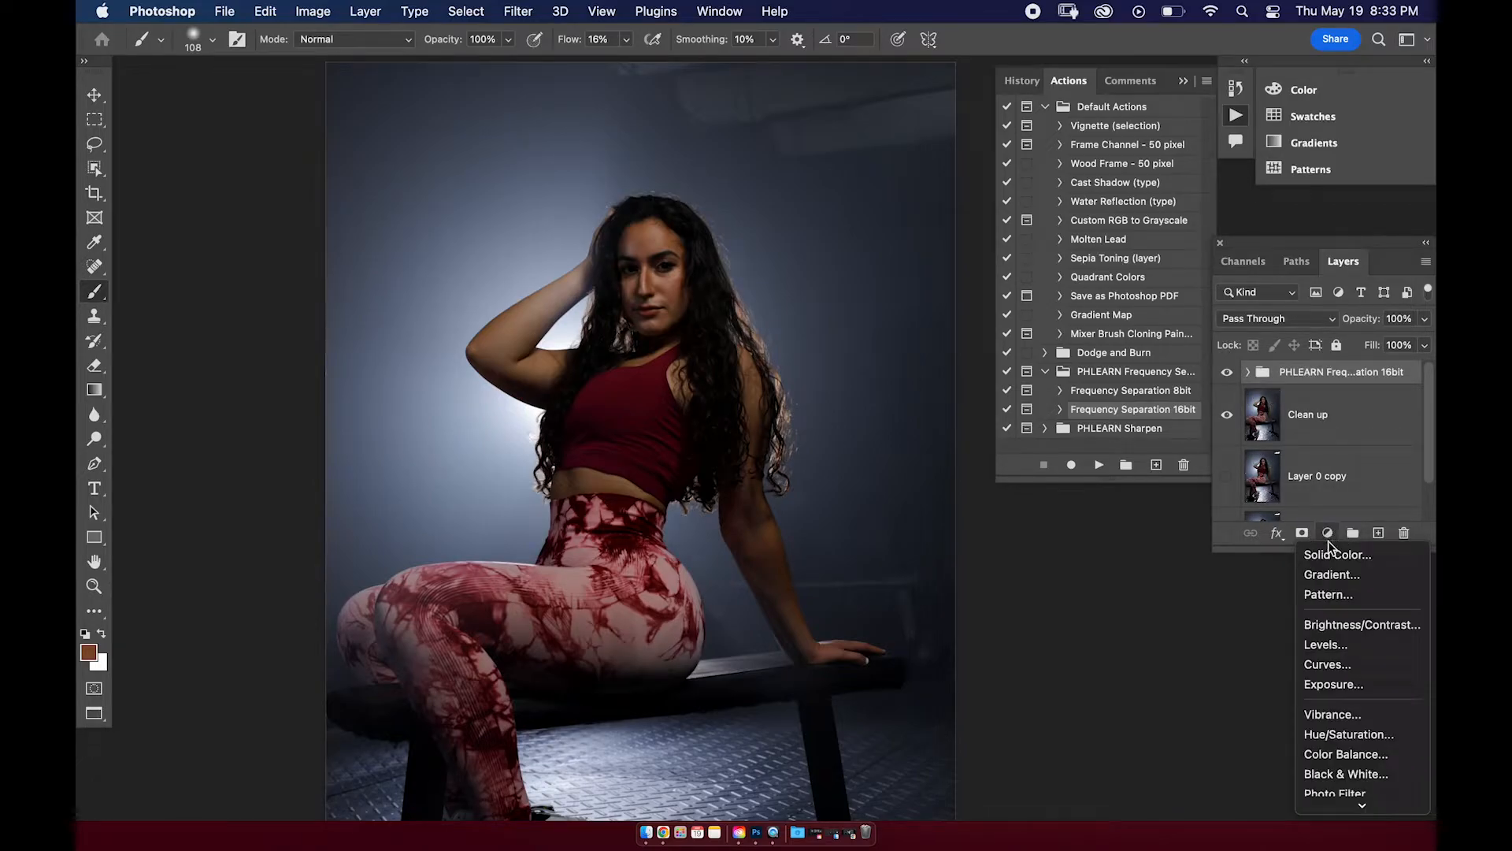
pyautogui.moveTo(1359, 811)
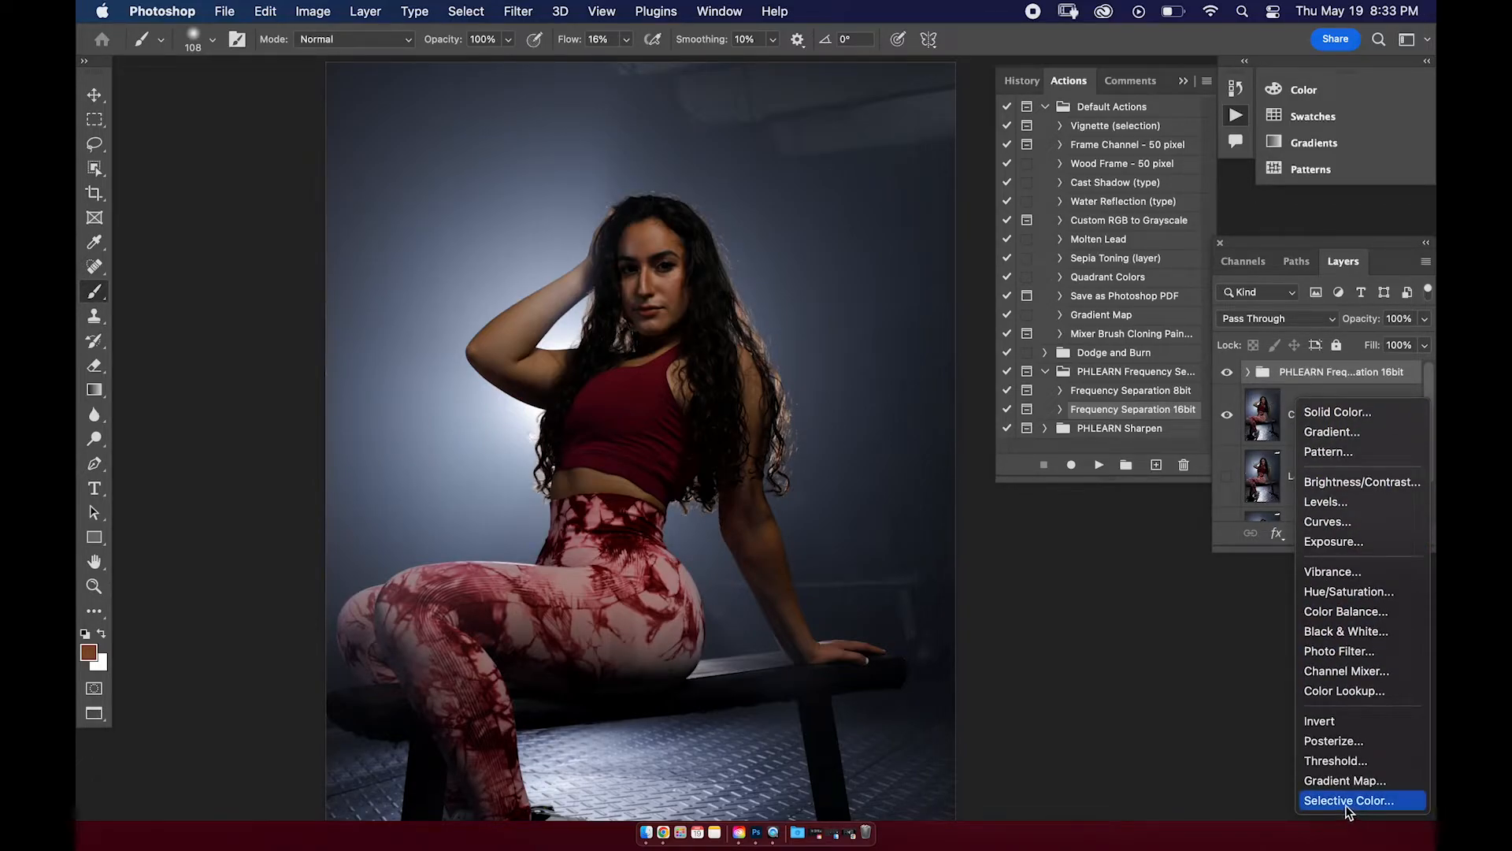
pyautogui.click(1342, 797)
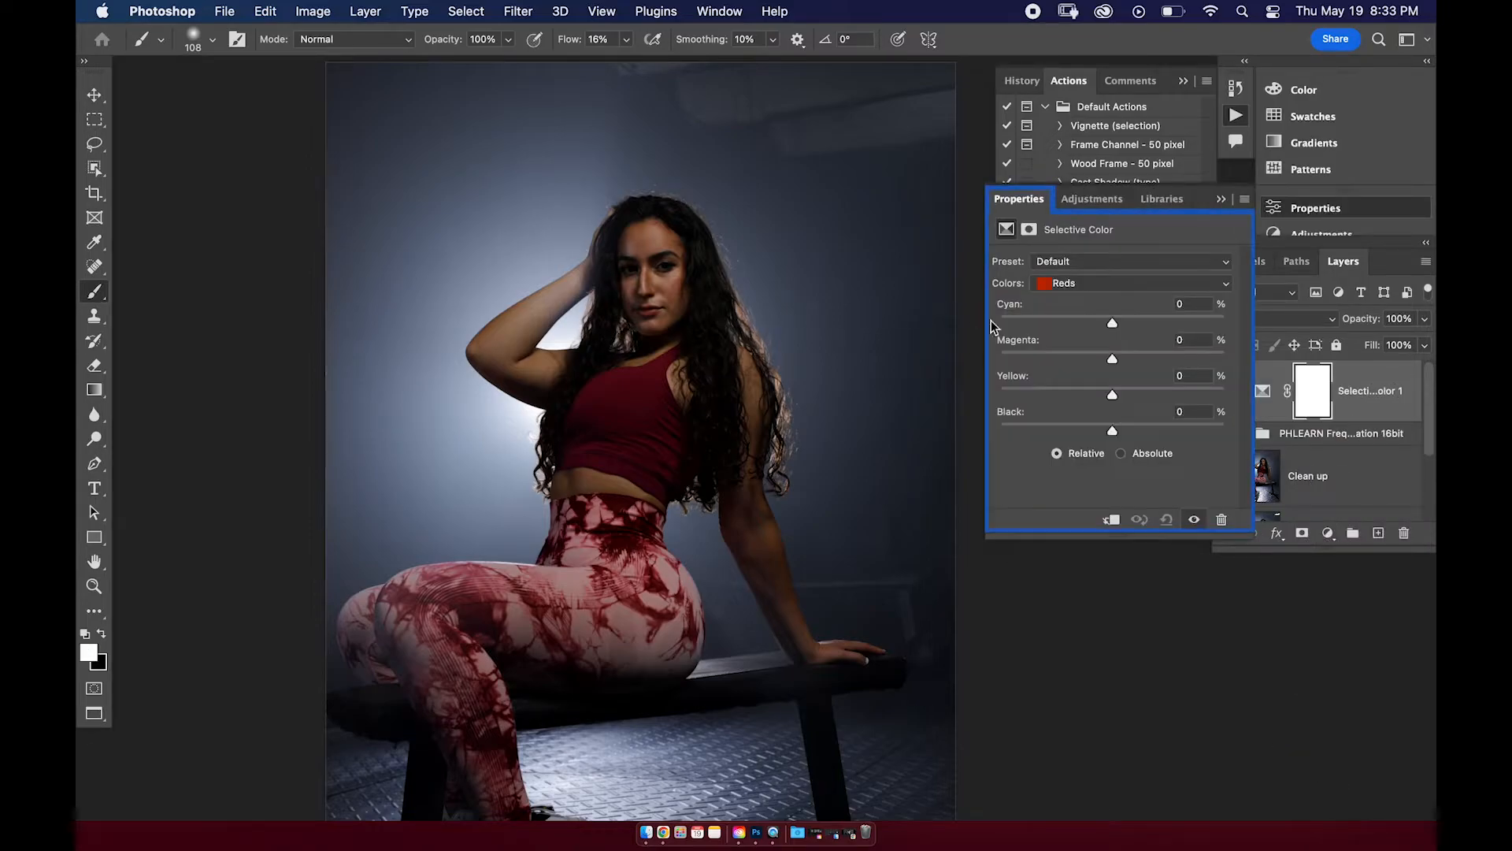
# In the Selective Color Blacks range, set Black to -2%, Yellow to 0% and Cyan to +3%.
pyautogui.click(1132, 288)
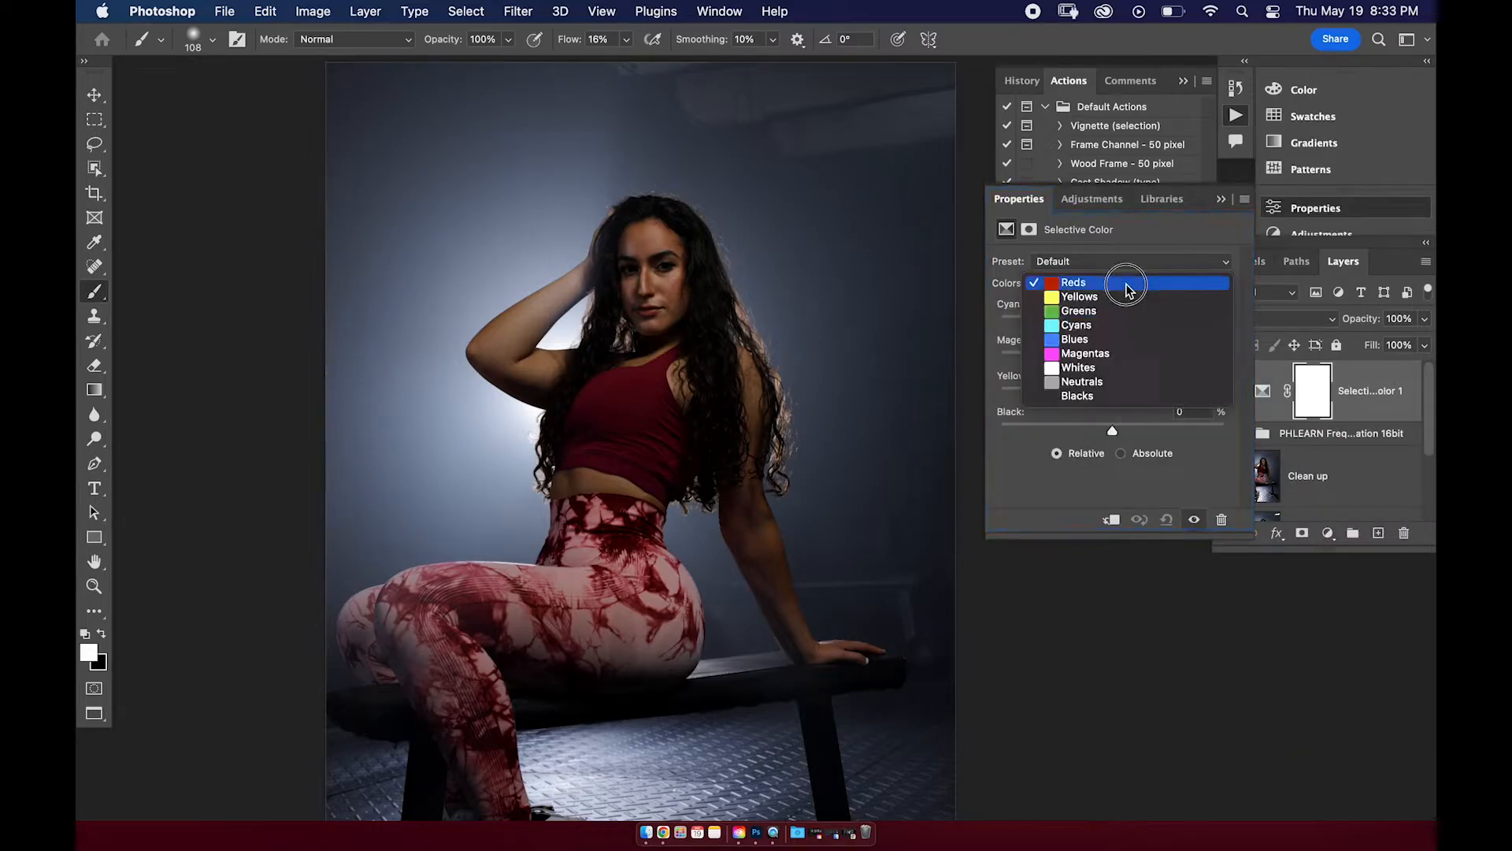
pyautogui.click(1114, 395)
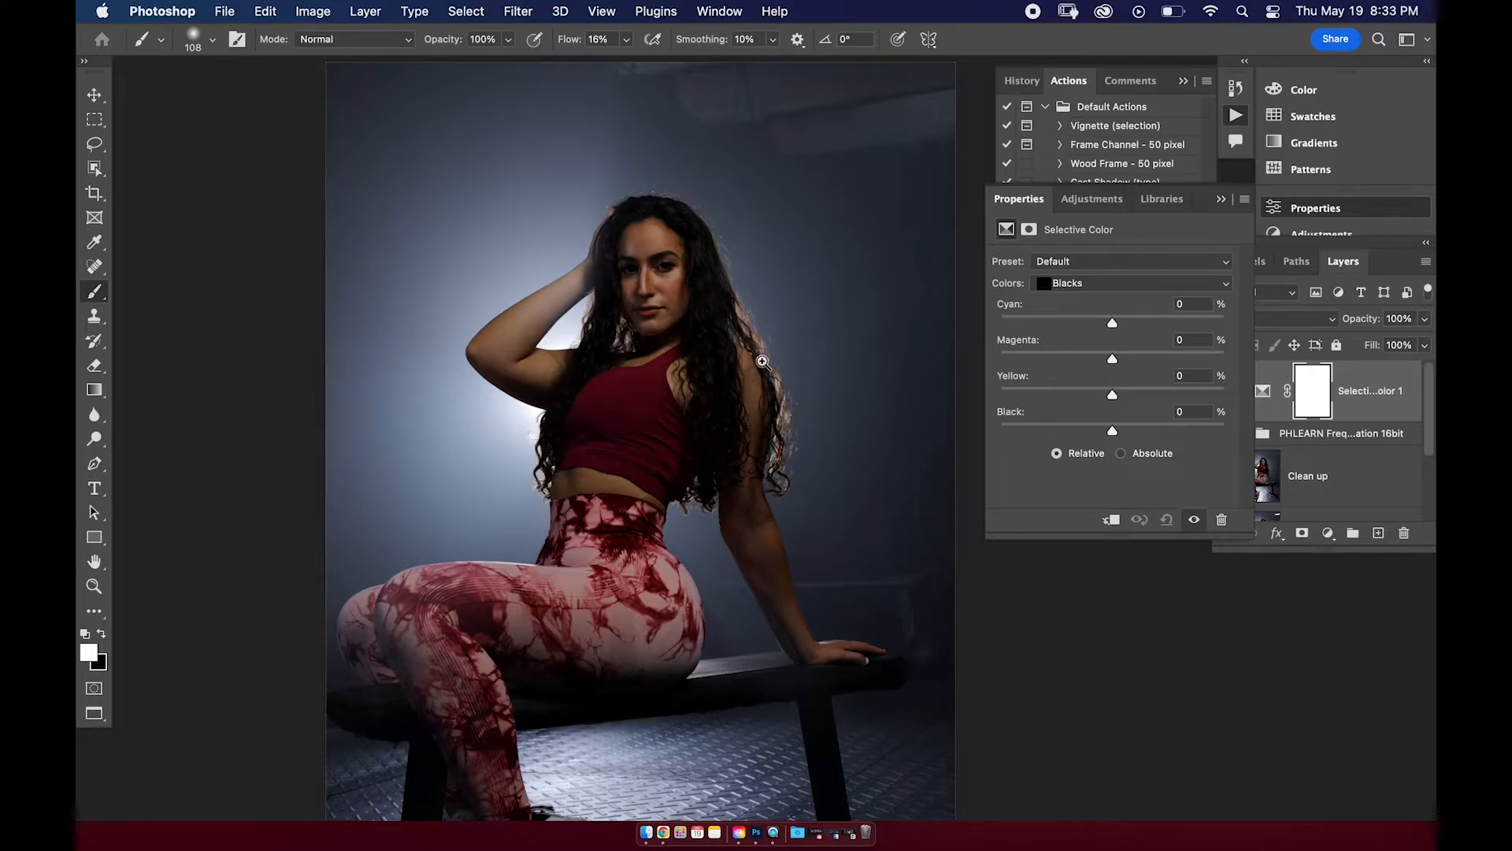
pyautogui.keyDown('alt'); pyautogui.click(738, 355); pyautogui.keyUp('alt')
pyautogui.moveTo(1113, 430)
pyautogui.mouseDown()
pyautogui.moveTo(1140, 432)
pyautogui.moveTo(1111, 432)
pyautogui.mouseUp()
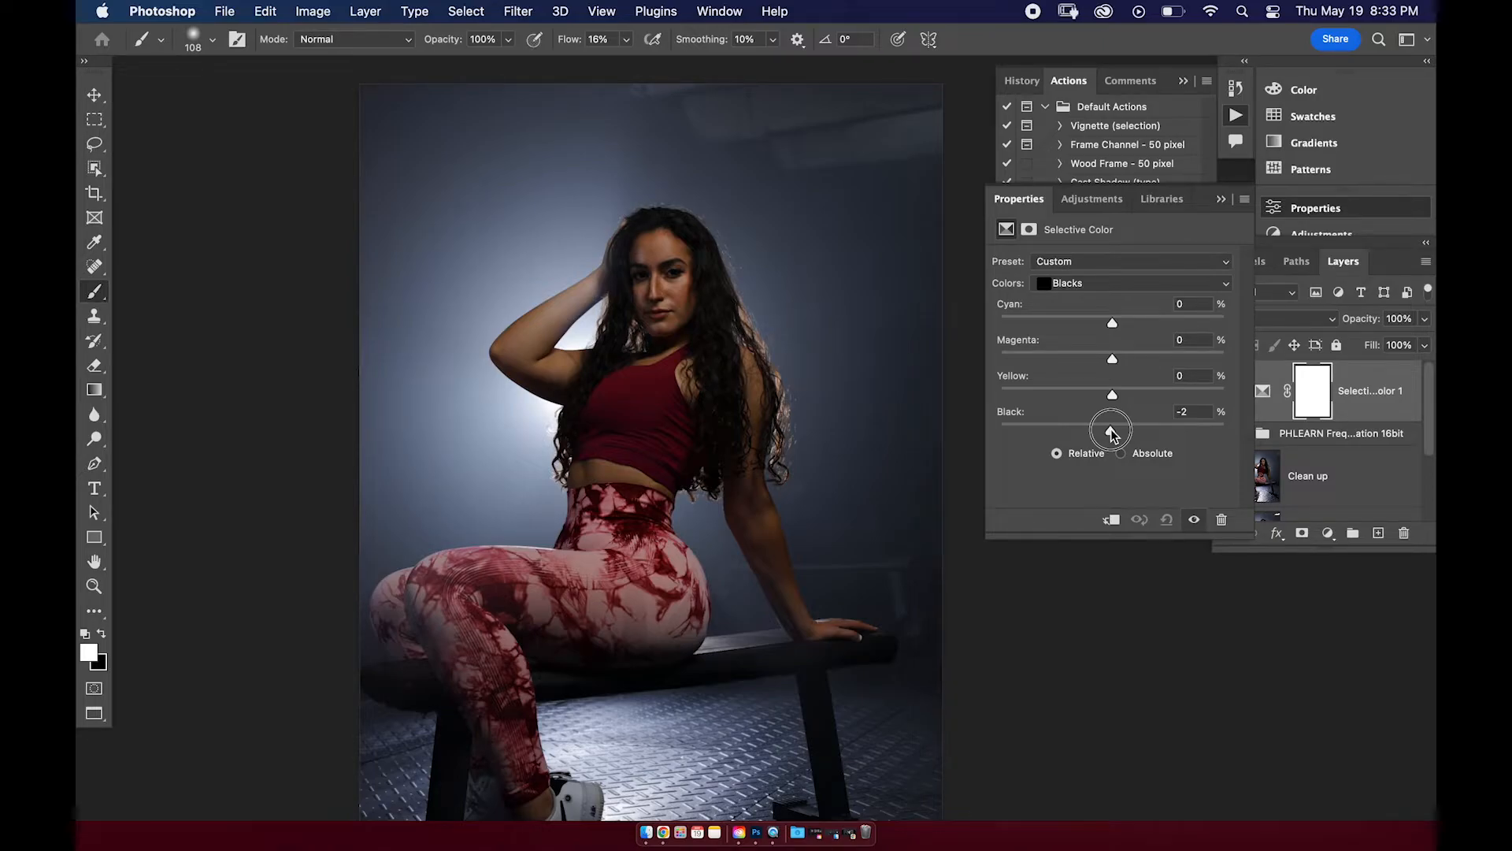
pyautogui.moveTo(1112, 395)
pyautogui.mouseDown()
pyautogui.moveTo(1098, 398)
pyautogui.moveTo(1115, 401)
pyautogui.mouseUp()
pyautogui.click(1182, 376)
pyautogui.write('0')
pyautogui.moveTo(1113, 323); pyautogui.dragTo(1118, 329)
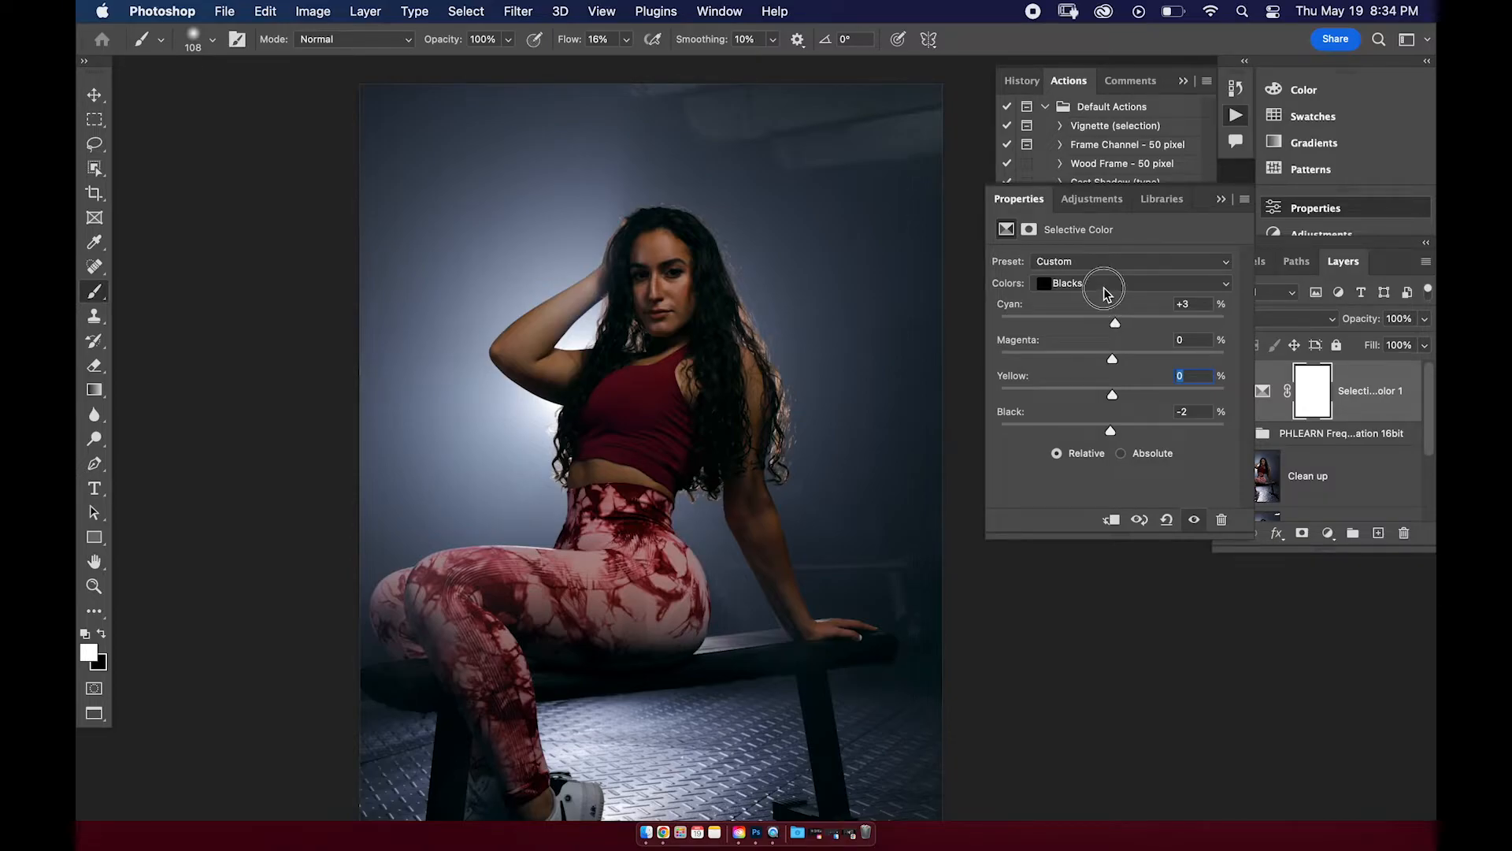
# In the Neutrals range, set Black to -3% and Yellow to 0%, and fine-tune Cyan slightly.
pyautogui.click(1104, 285)
pyautogui.click(1093, 267)
pyautogui.moveTo(1113, 427); pyautogui.dragTo(1111, 432)
pyautogui.moveTo(1113, 400); pyautogui.dragTo(1110, 399)
pyautogui.write('0')
pyautogui.moveTo(1113, 322); pyautogui.dragTo(1114, 324)
pyautogui.click(1119, 285)
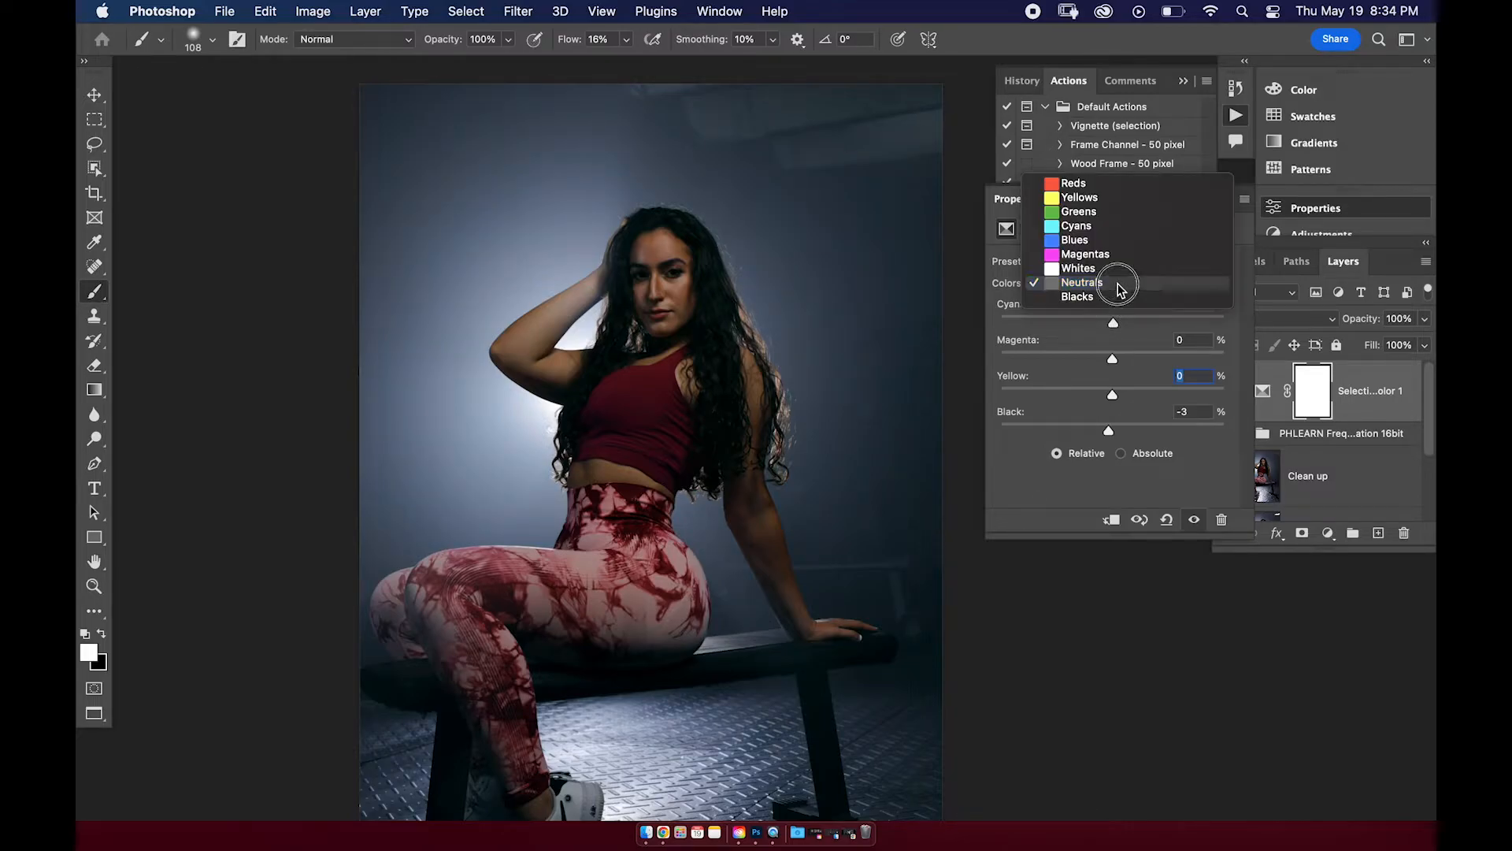
# In the Selective Color Whites range, set Black to +2% and leave Cyan at 0%.
pyautogui.click(1119, 267)
pyautogui.moveTo(1118, 431); pyautogui.dragTo(1114, 433)
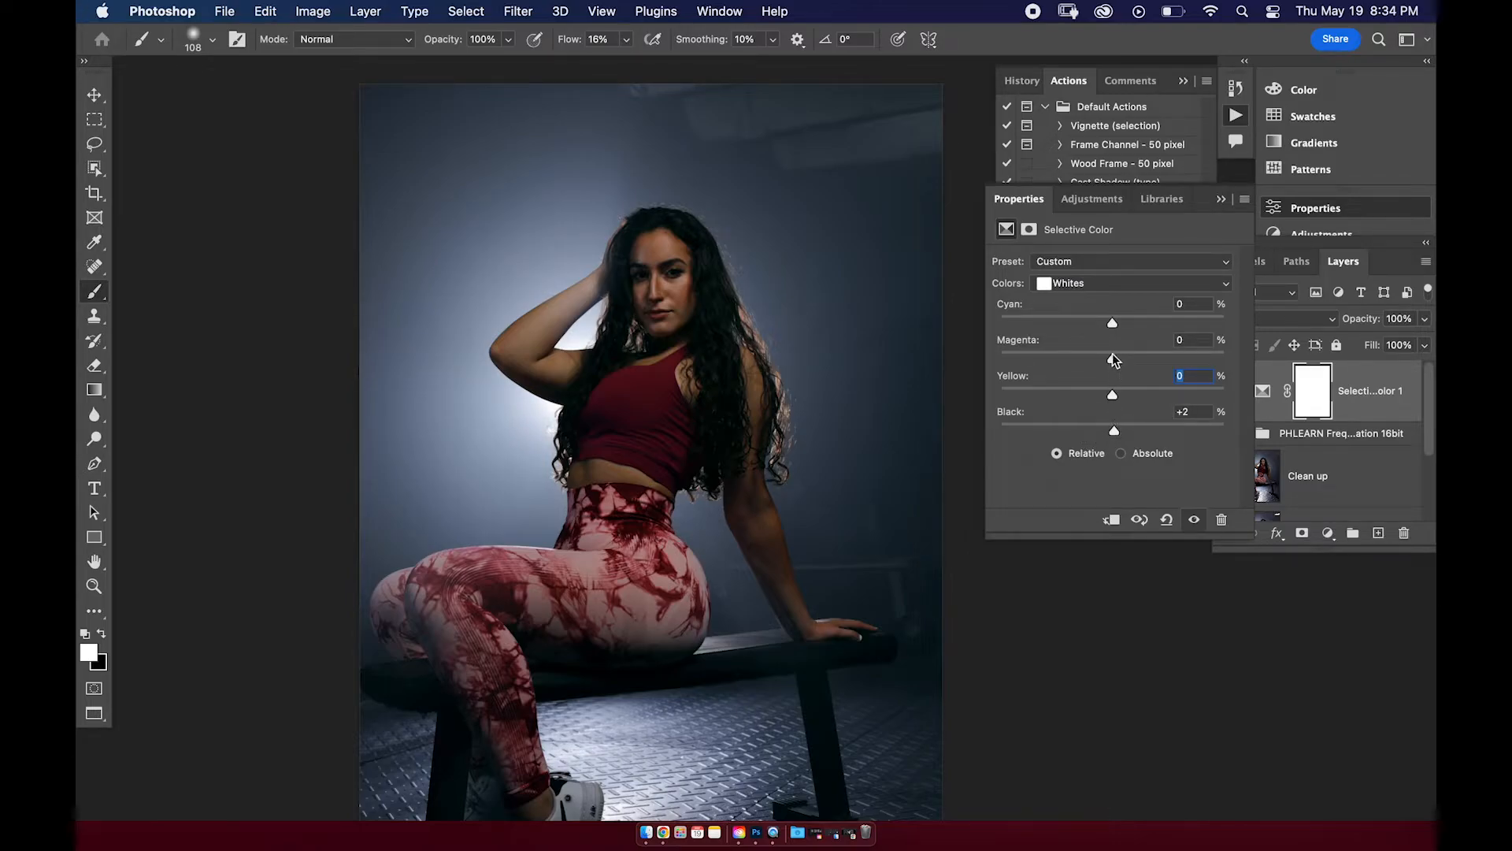
pyautogui.moveTo(1111, 326); pyautogui.dragTo(1112, 326)
# In the Reds range, set Black to -32%, Yellow to -12% and Cyan to -11%.
pyautogui.click(1110, 285)
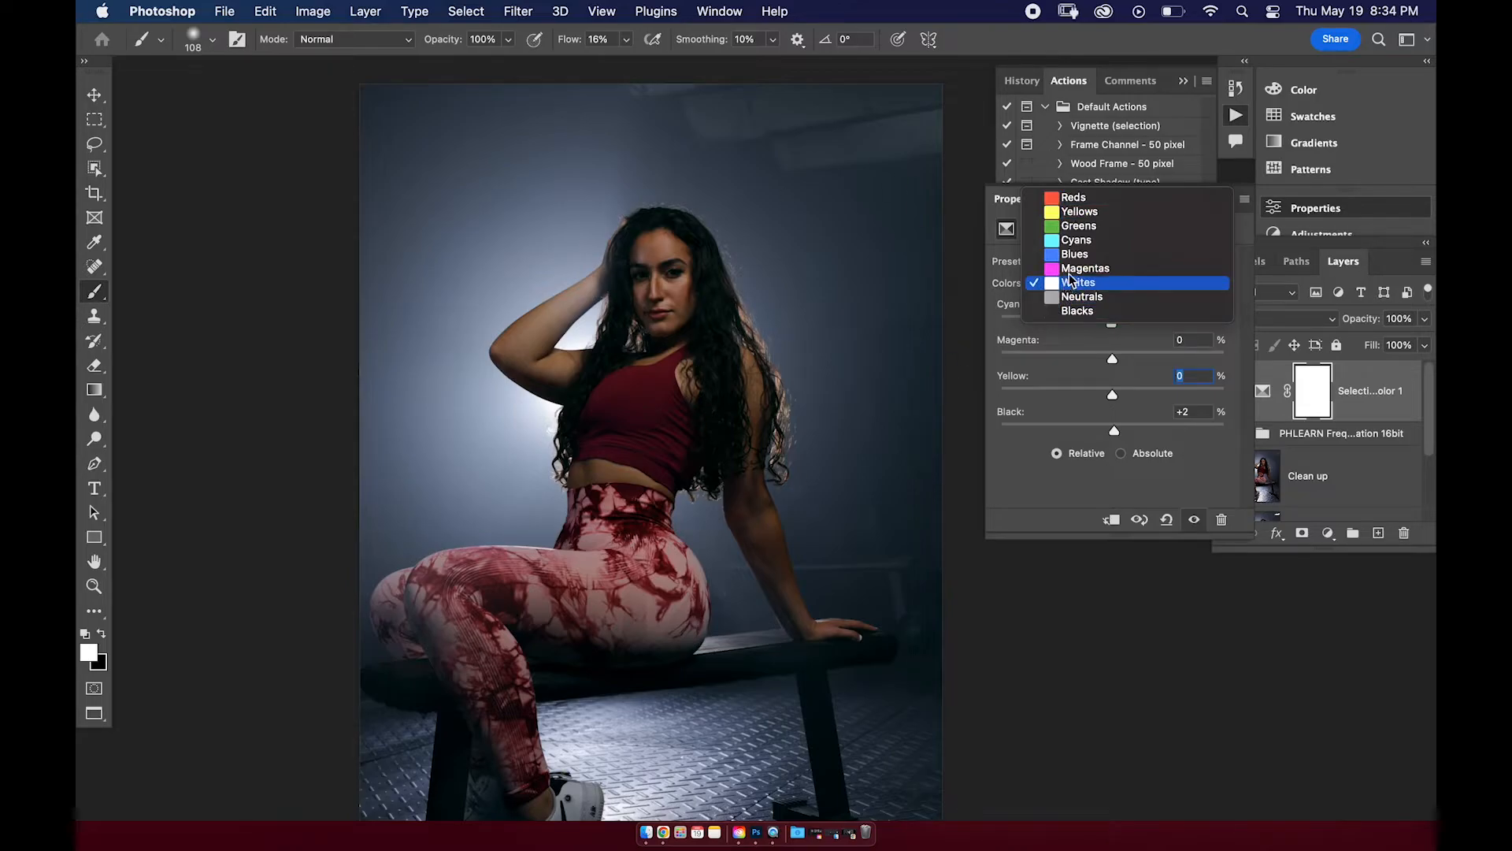
pyautogui.click(1087, 199)
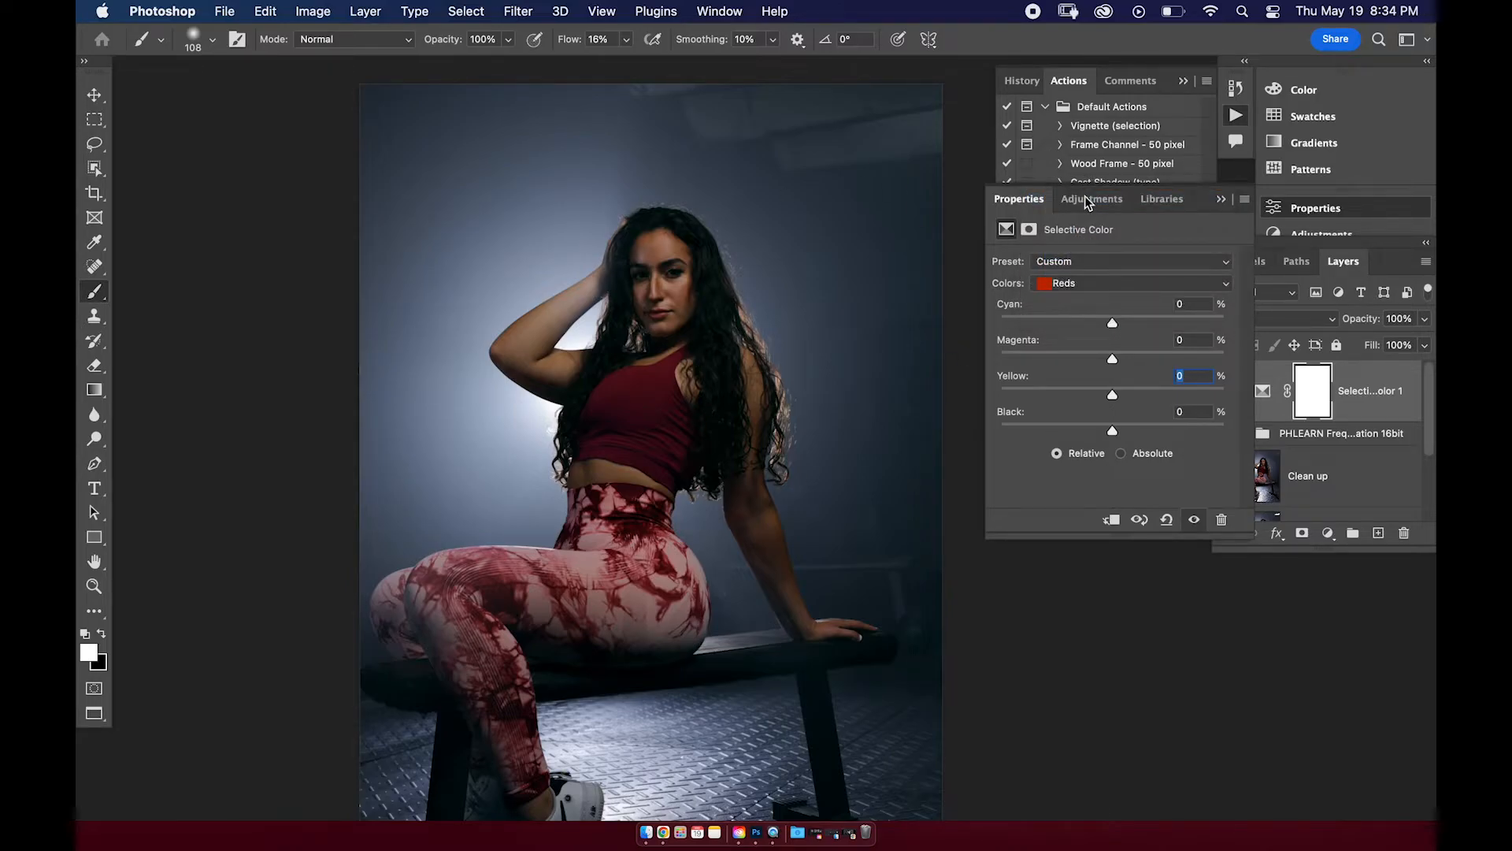
pyautogui.press('super+equal')
pyautogui.press('super+equal')
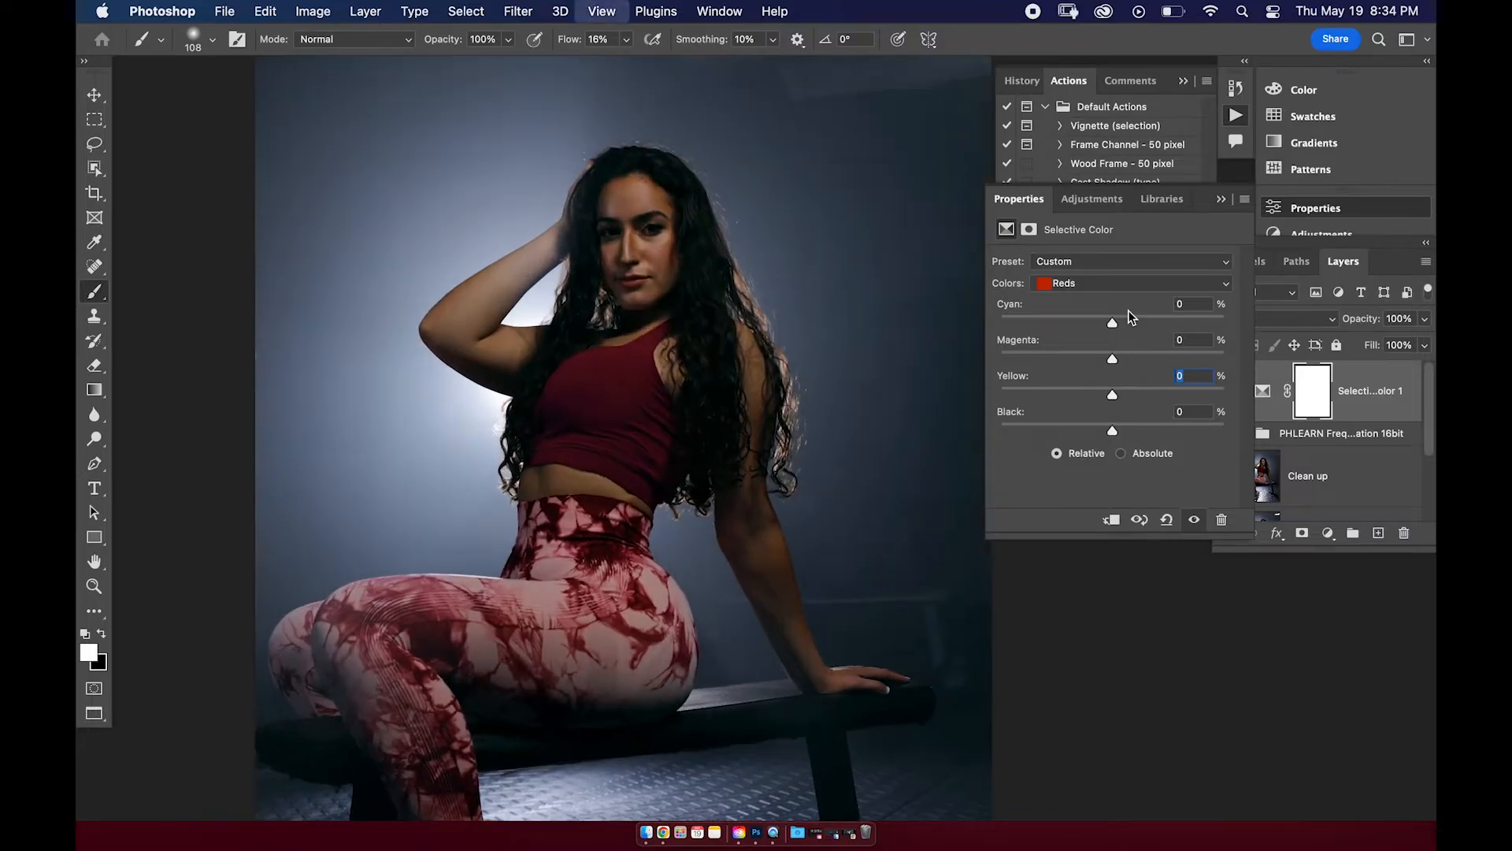
pyautogui.scroll(5, 716, 406)
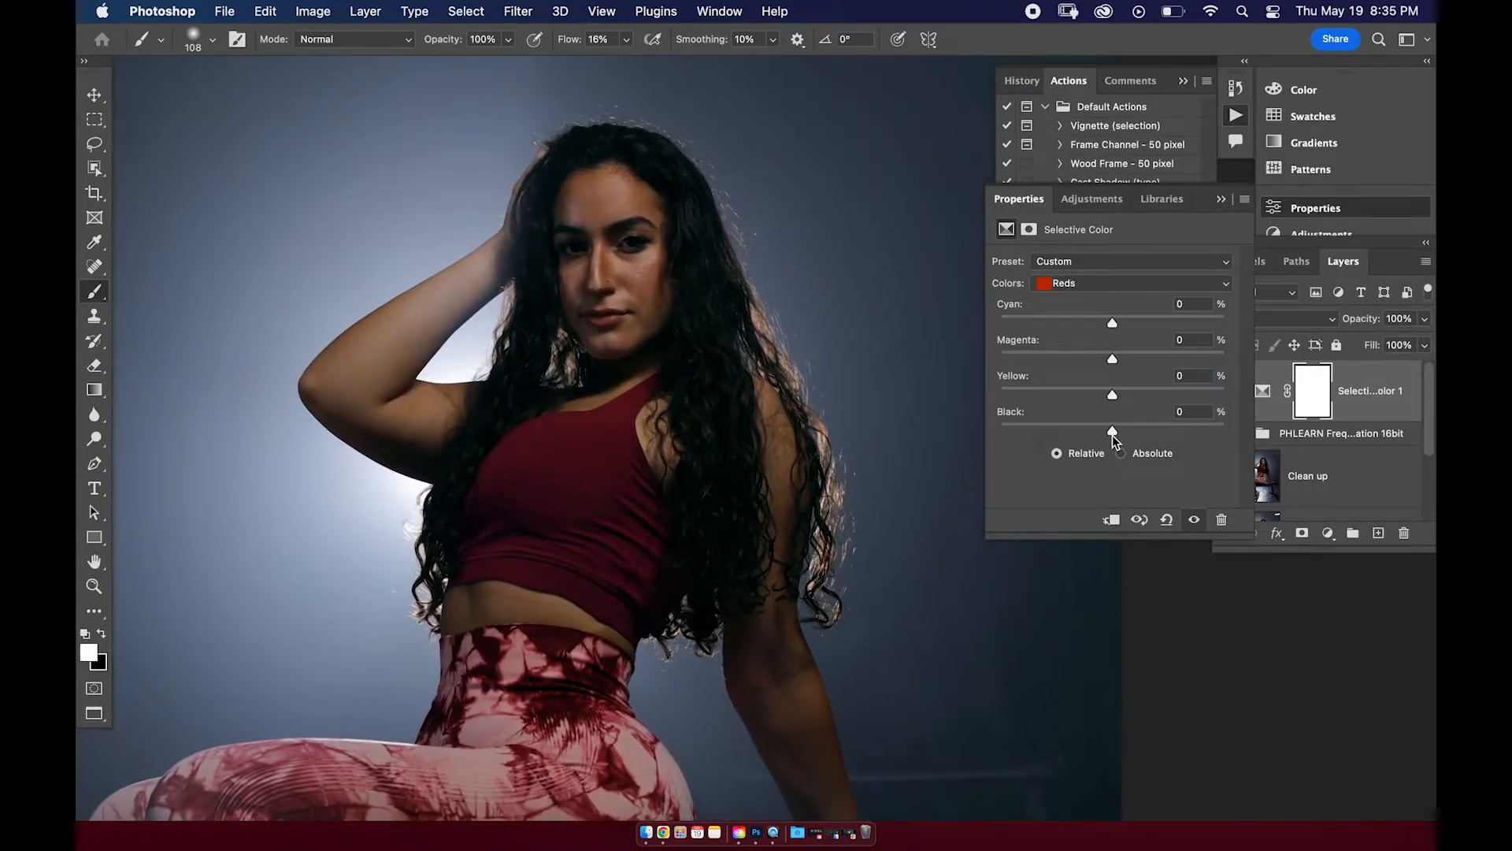
pyautogui.moveTo(1112, 431); pyautogui.dragTo(1124, 434)
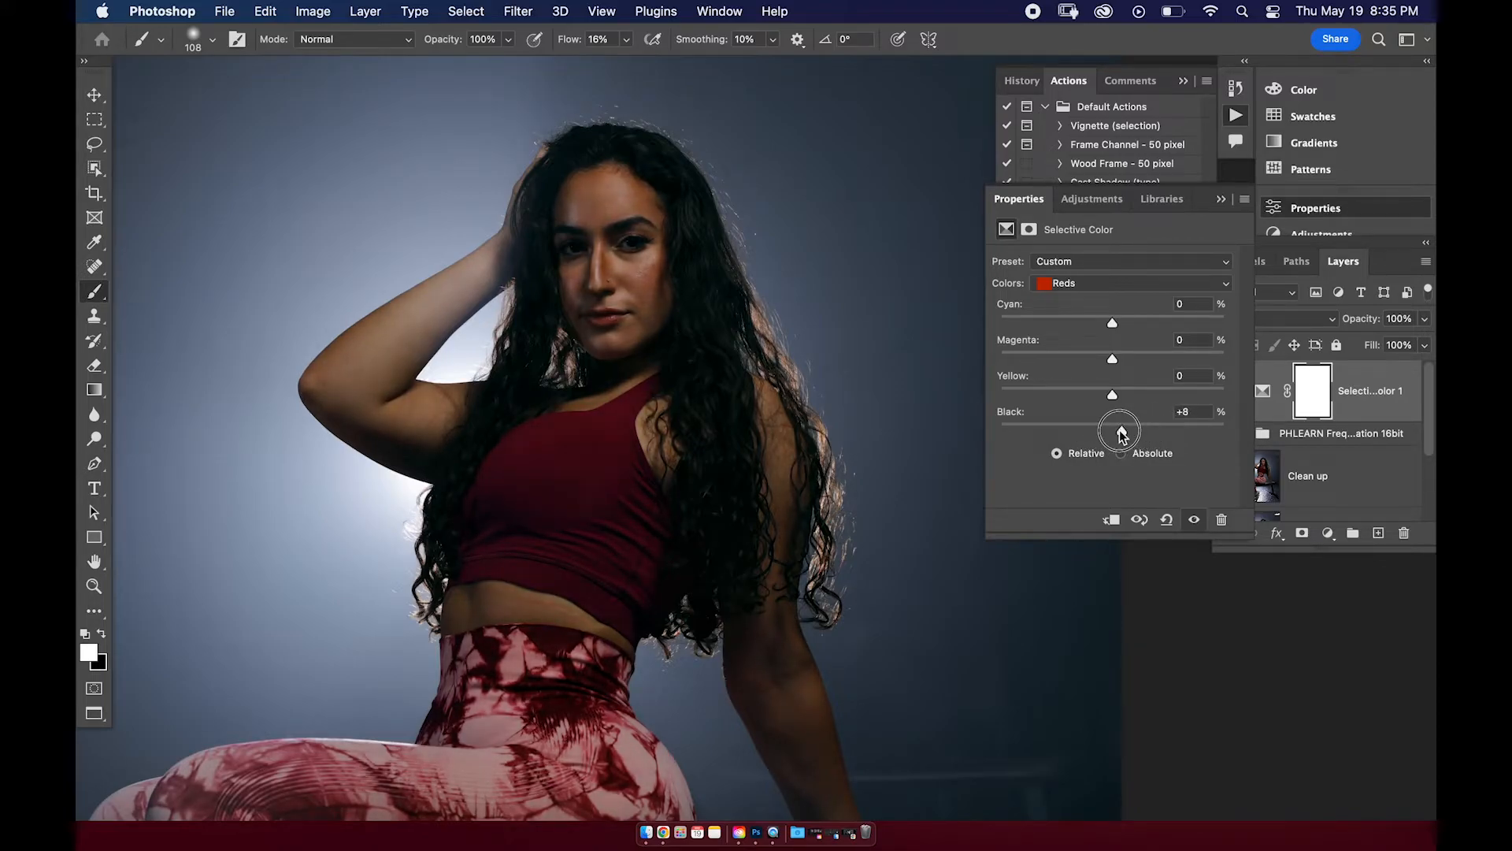
pyautogui.moveTo(1127, 432); pyautogui.dragTo(1084, 443)
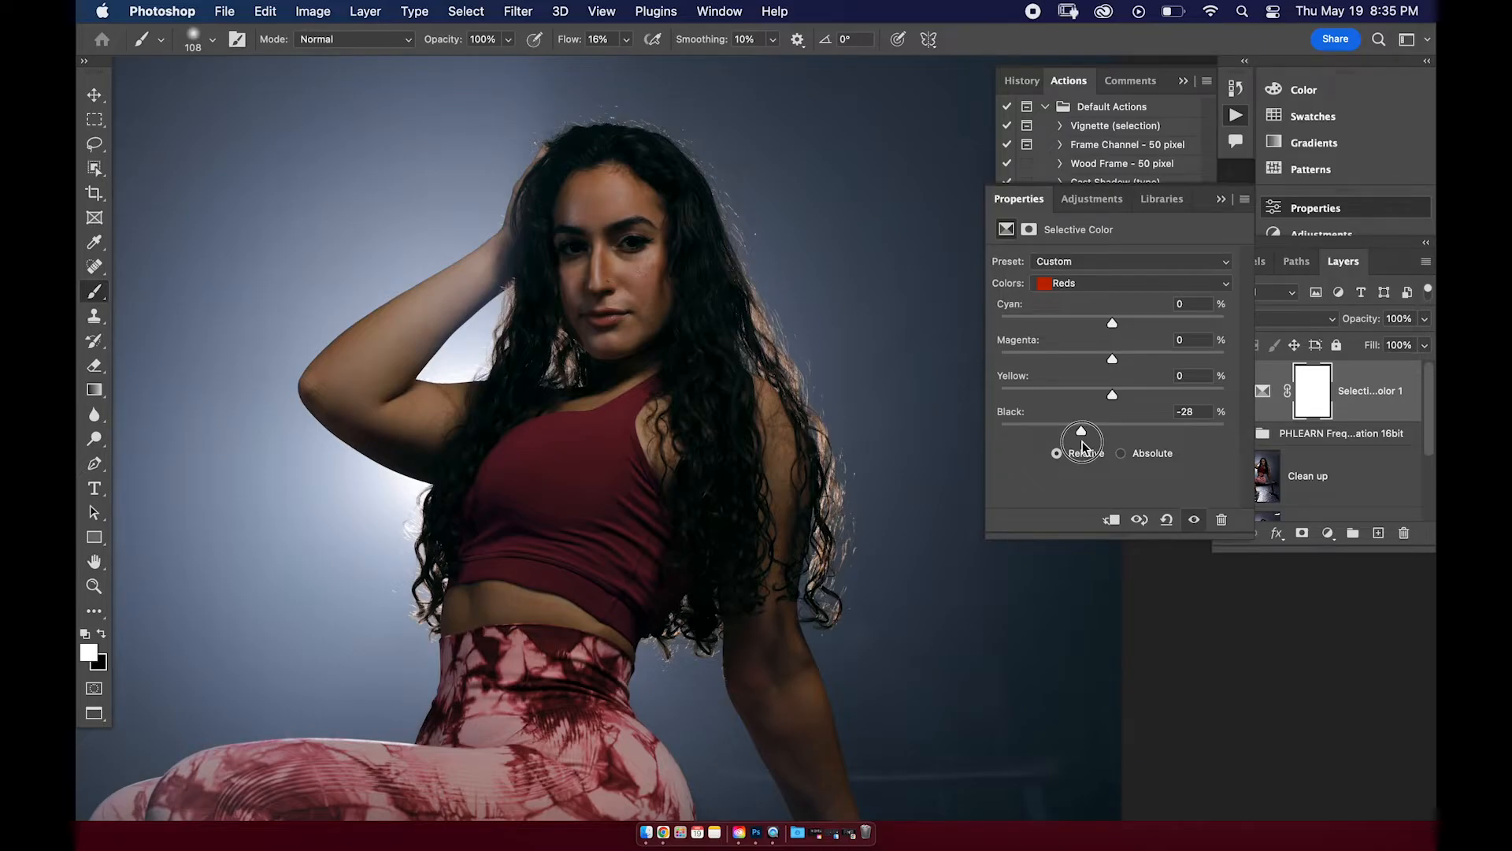
pyautogui.moveTo(1082, 438)
pyautogui.mouseDown()
pyautogui.moveTo(1014, 433)
pyautogui.moveTo(1072, 439)
pyautogui.mouseUp()
pyautogui.moveTo(1114, 399); pyautogui.dragTo(1102, 403)
pyautogui.moveTo(1113, 324)
pyautogui.mouseDown()
pyautogui.moveTo(1131, 324)
pyautogui.moveTo(1087, 334)
pyautogui.moveTo(1103, 337)
pyautogui.mouseUp()
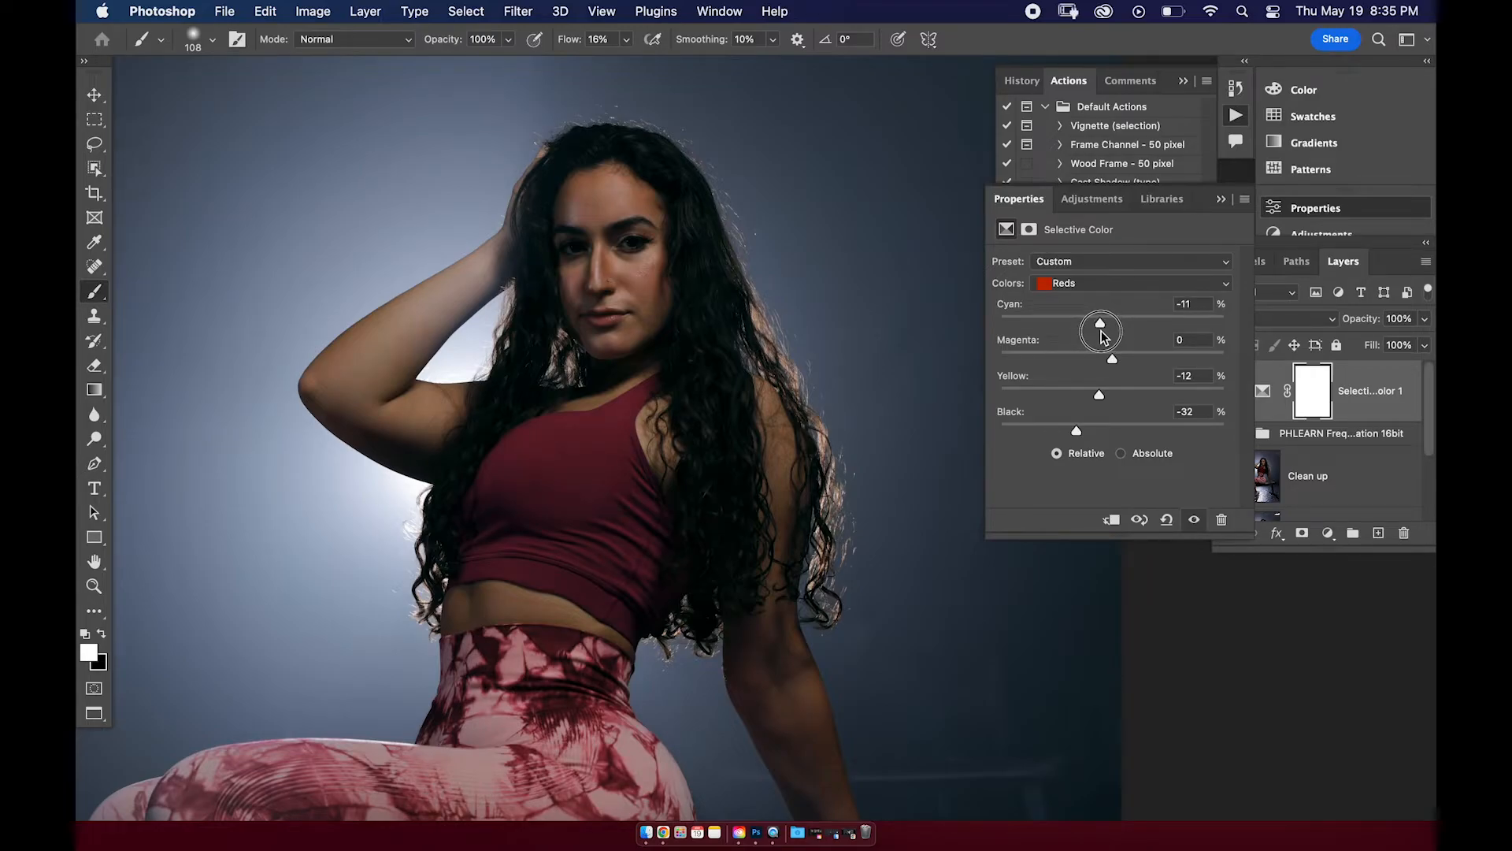
# Compare the whole portrait with the Selective Color layer hidden and shown, leaving the layer visible.
pyautogui.press('super+minus')
pyautogui.press('super+minus')
pyautogui.press('super+plus')
pyautogui.press('super+minus')
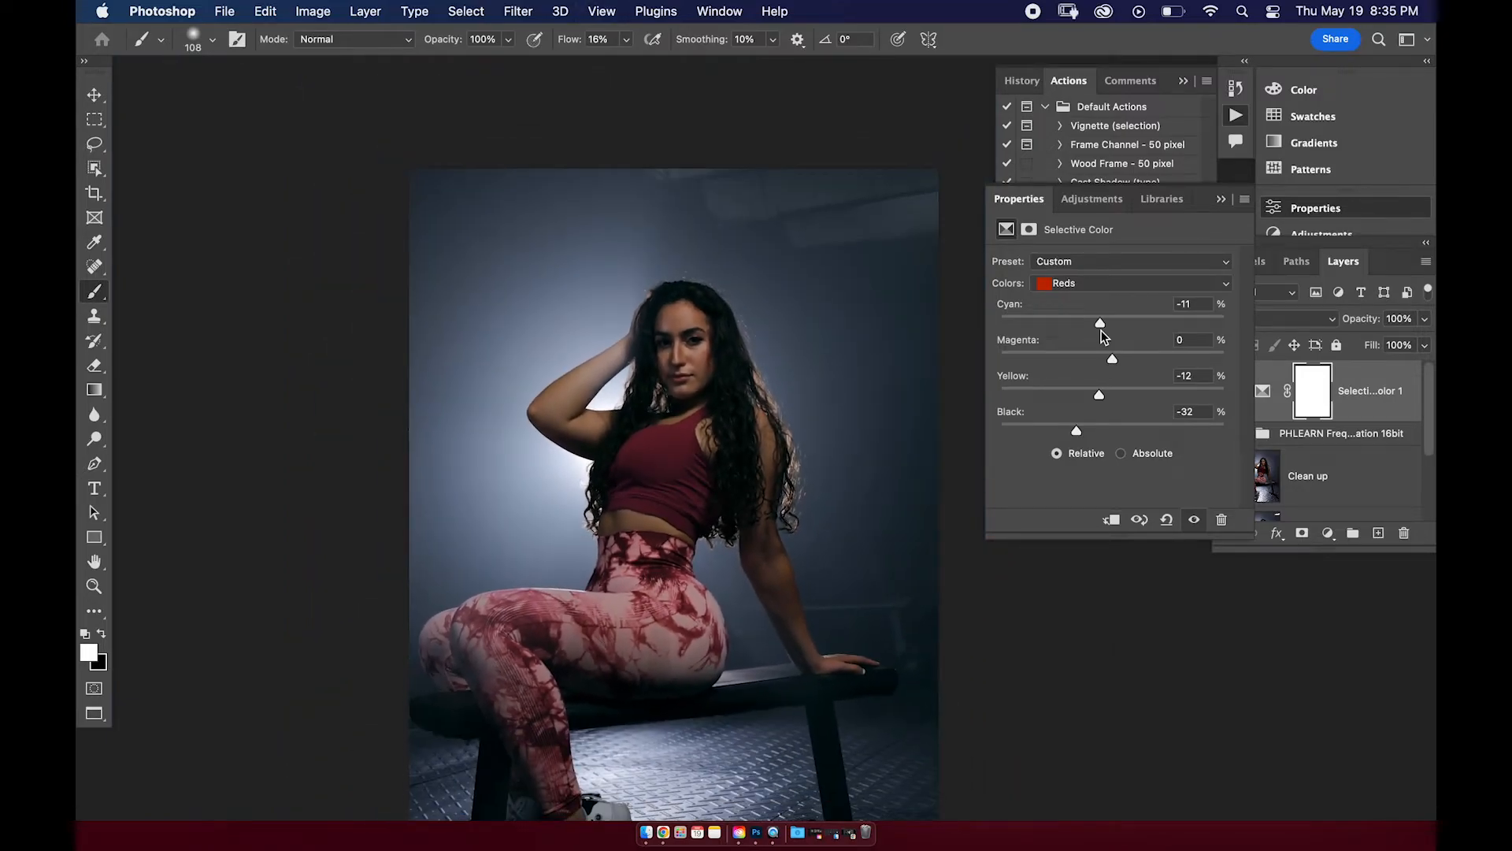
pyautogui.click(1222, 200)
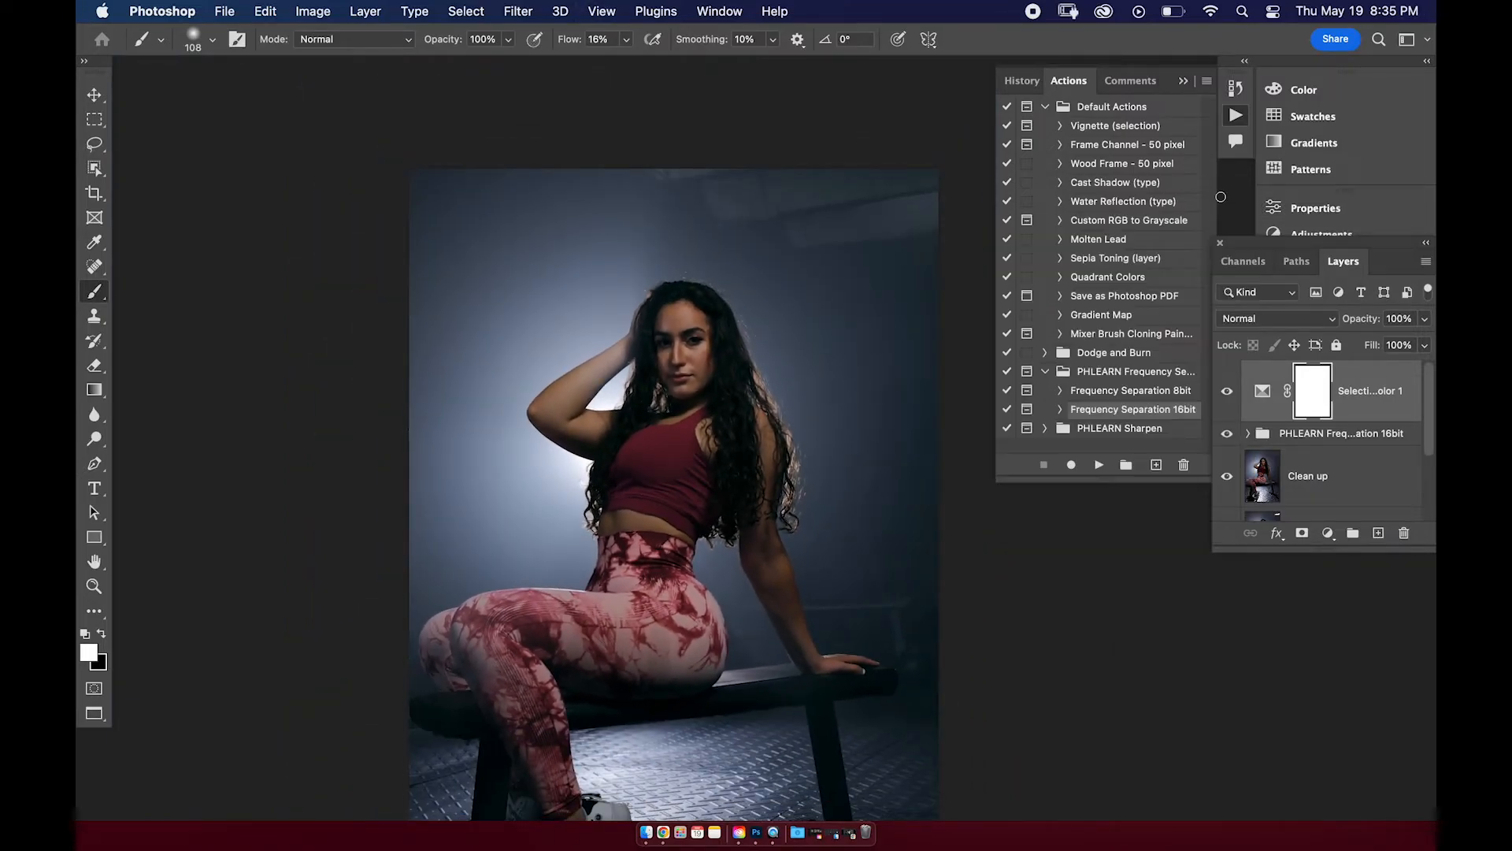
pyautogui.click(1227, 393)
pyautogui.click(1228, 394)
pyautogui.click(1228, 394)
pyautogui.click(1228, 394)
pyautogui.click(1228, 394)
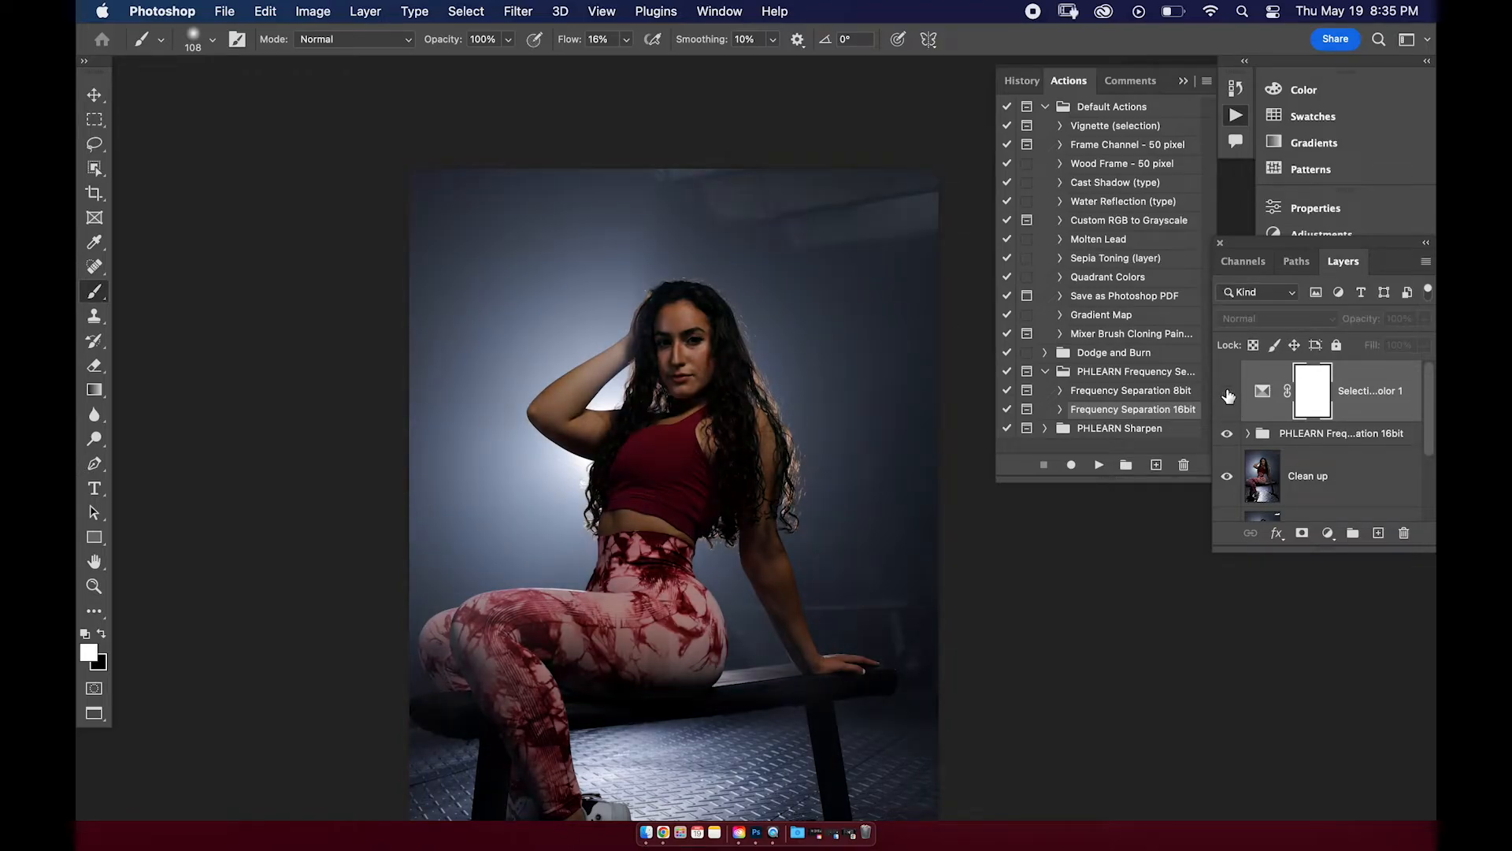
pyautogui.click(1228, 394)
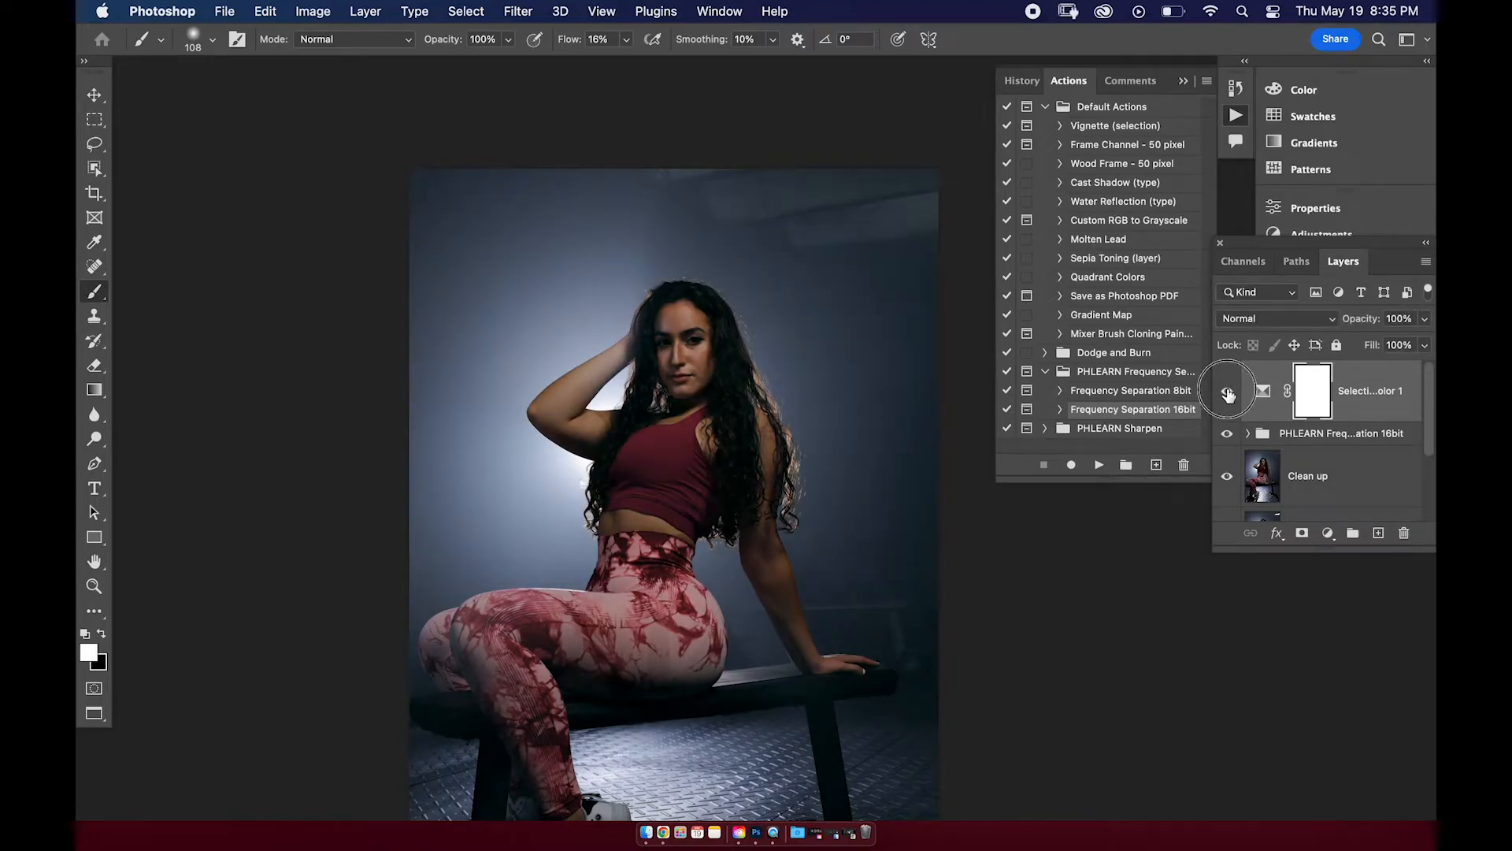
pyautogui.click(1228, 394)
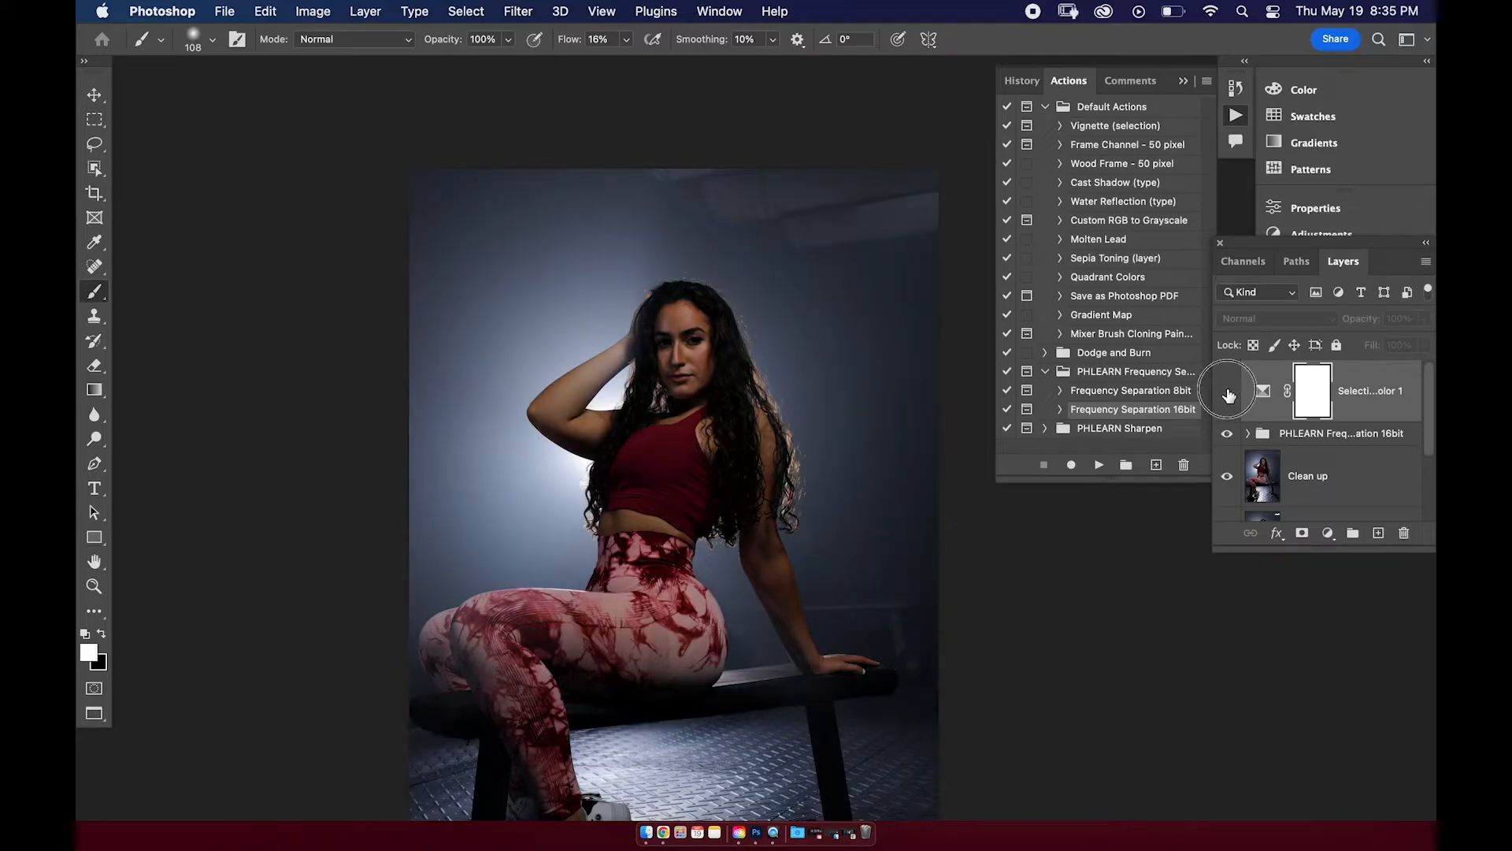
pyautogui.click(1228, 393)
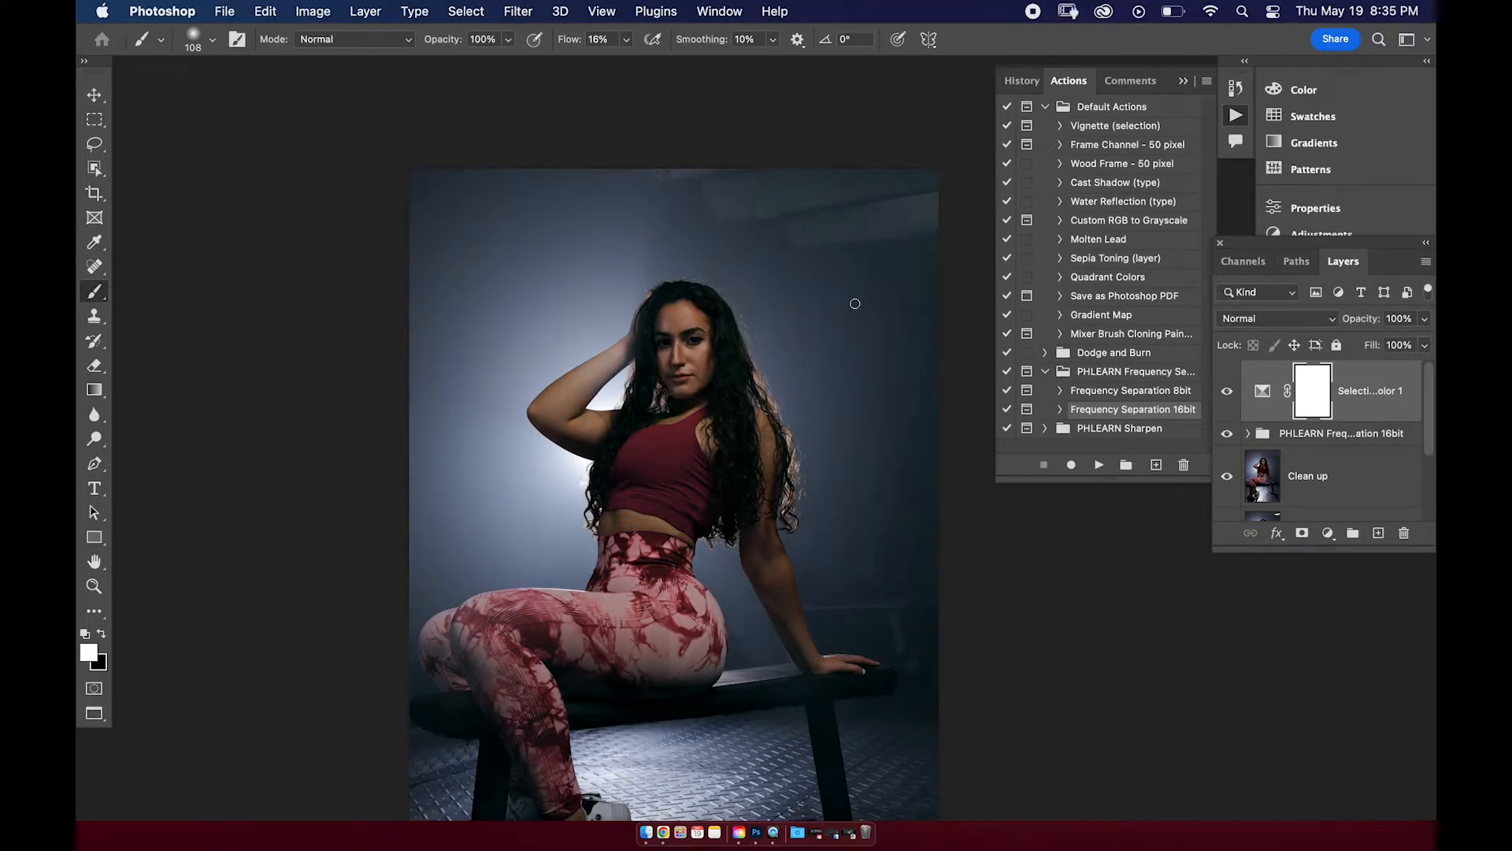
# Add a Curves adjustment layer above Selective Color and raise the middle of the RGB curve slightly to brighten the midtones.
pyautogui.scroll(-2, 852, 303)
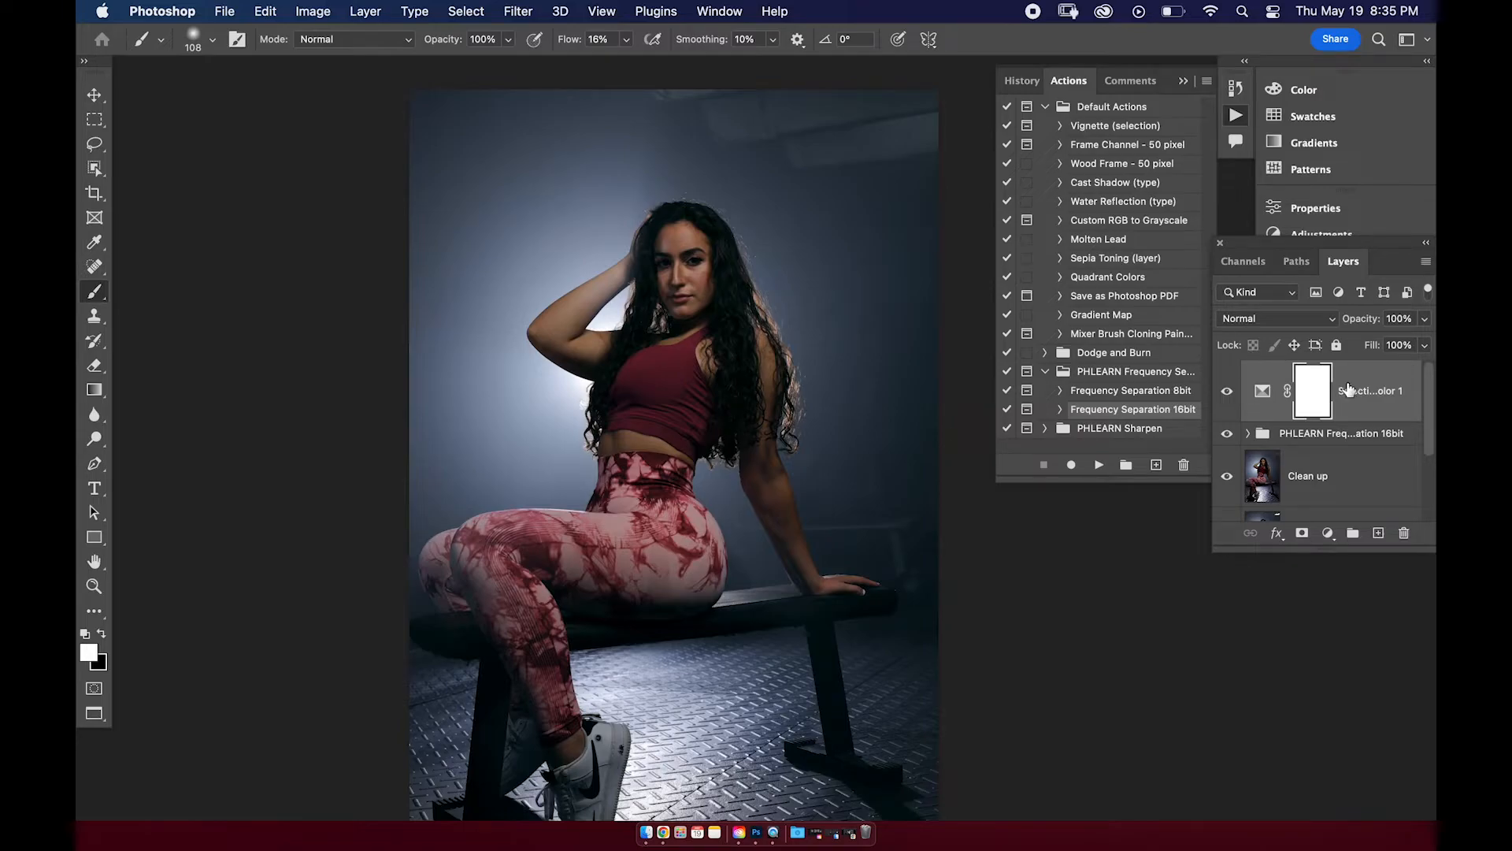
pyautogui.click(1329, 533)
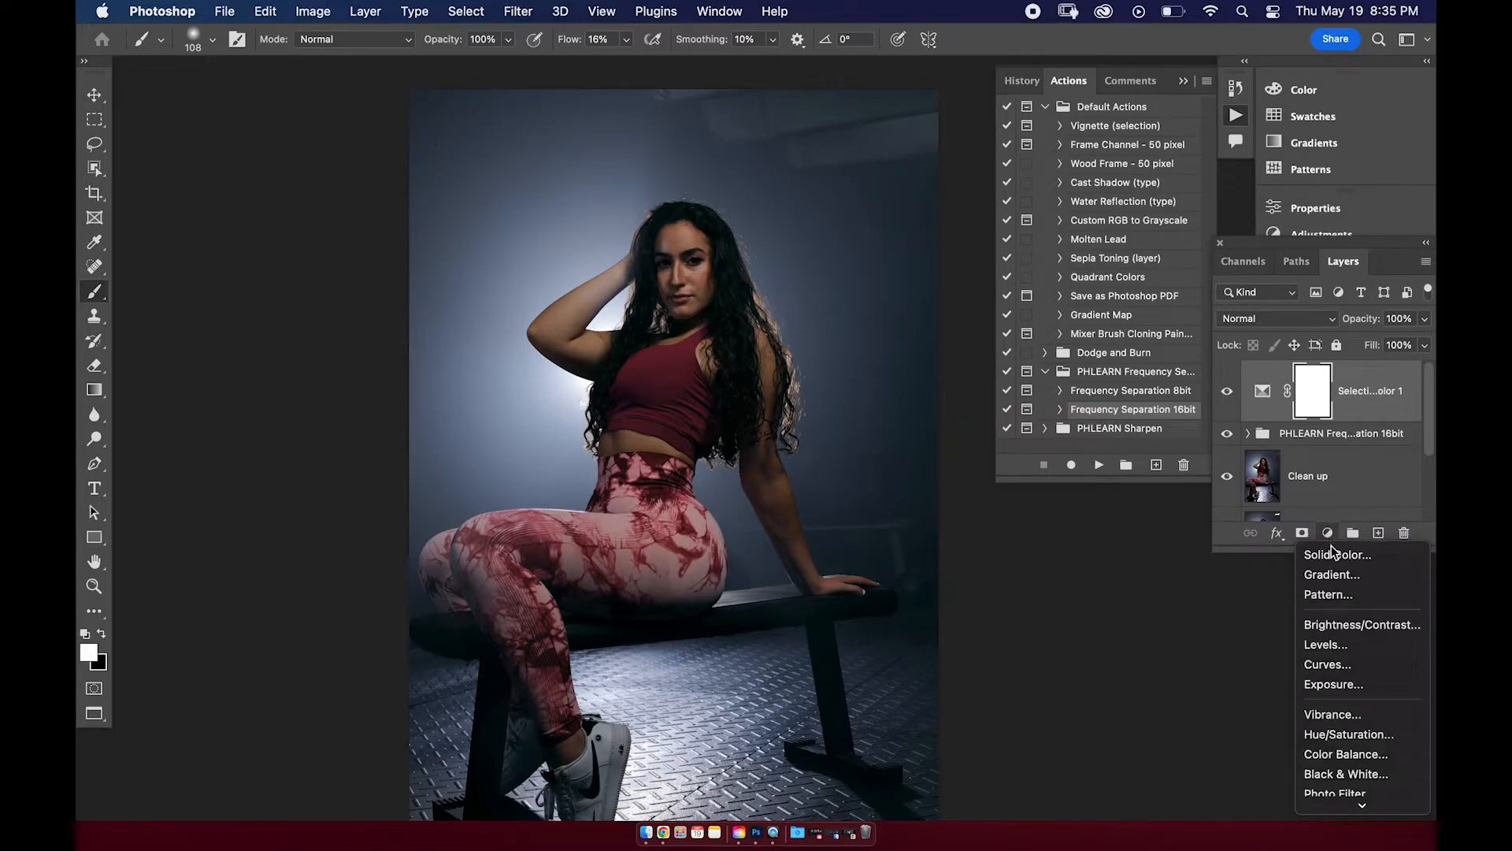
pyautogui.click(1330, 665)
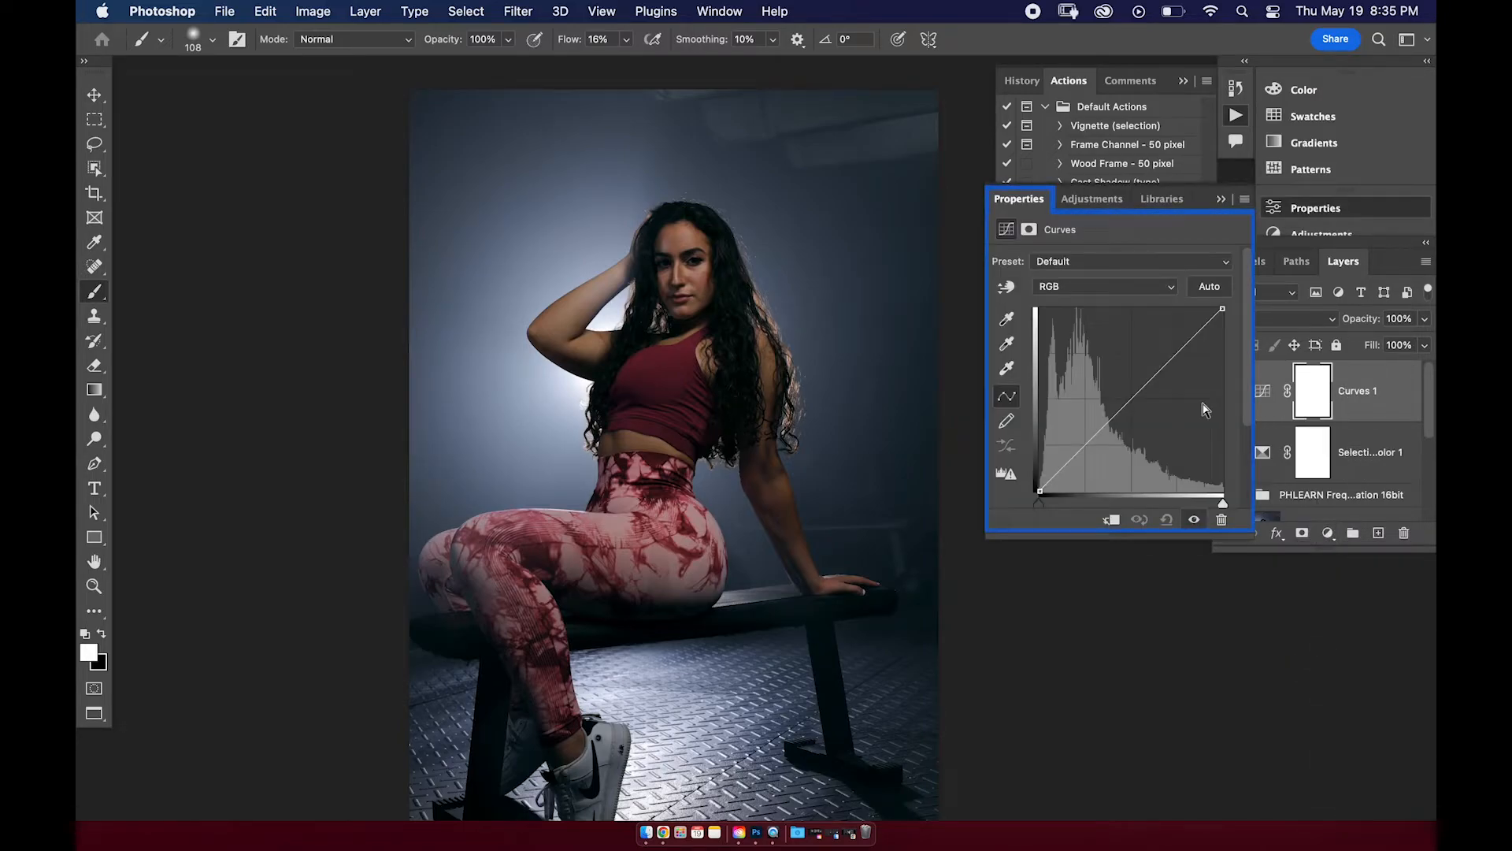
pyautogui.click(1128, 399)
pyautogui.moveTo(1128, 399); pyautogui.dragTo(1128, 391)
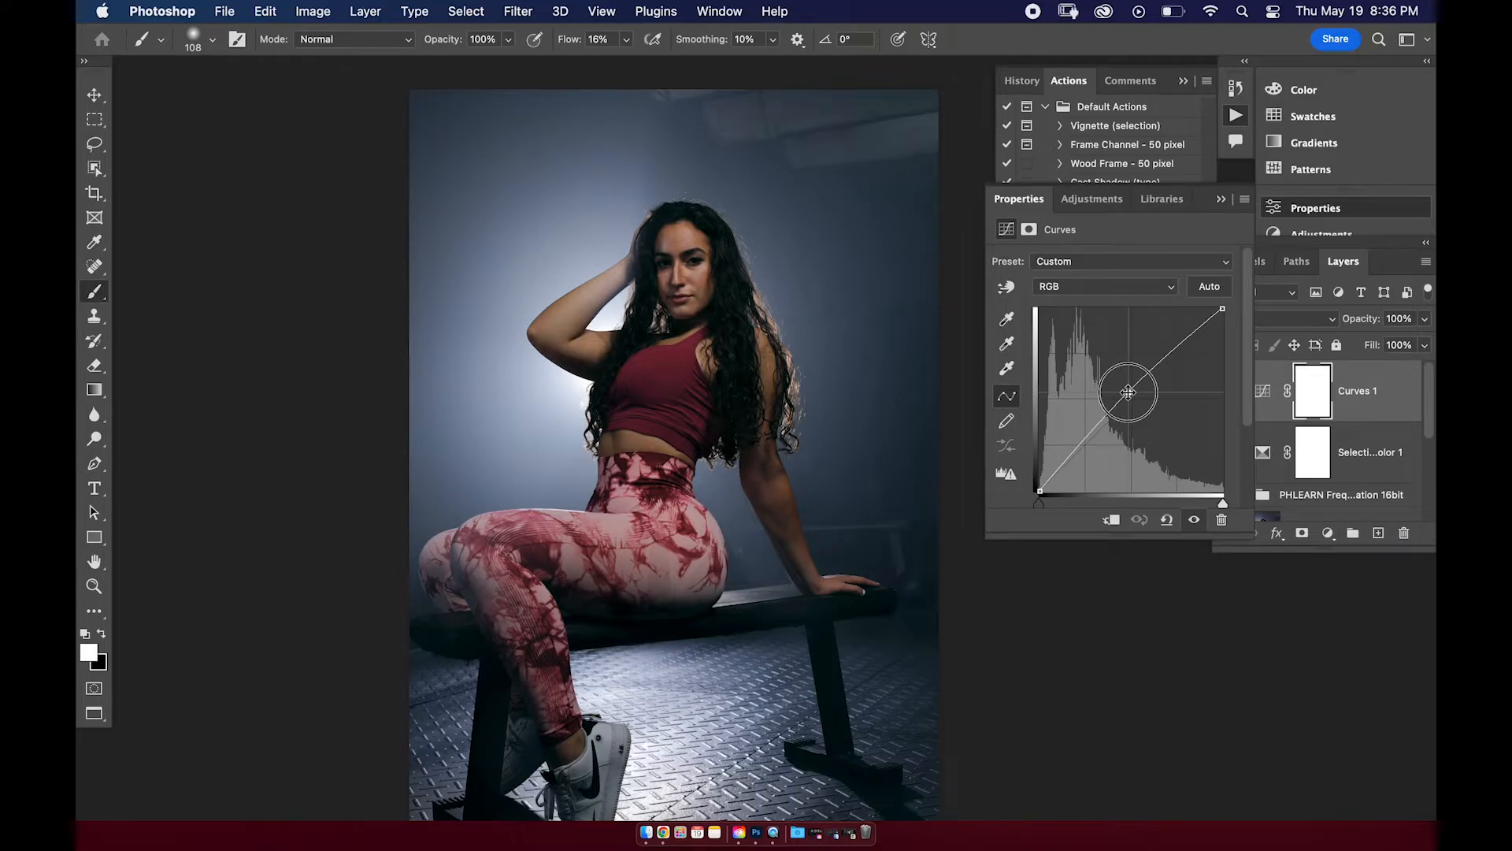
pyautogui.click(1222, 200)
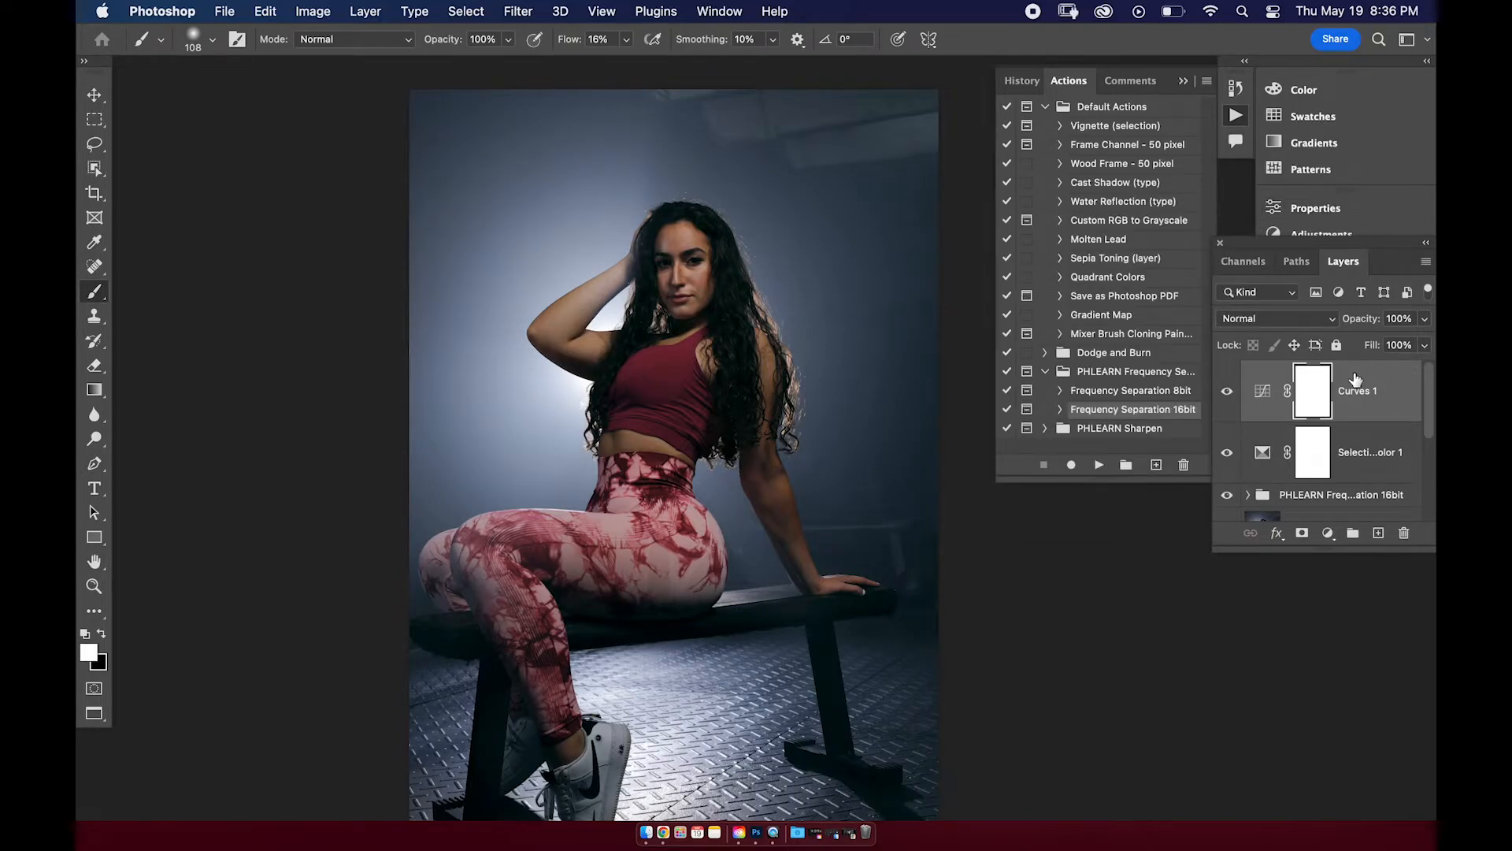
# Add a second Curves adjustment layer and raise its midtone point to input 124, output 135.
pyautogui.click(1328, 534)
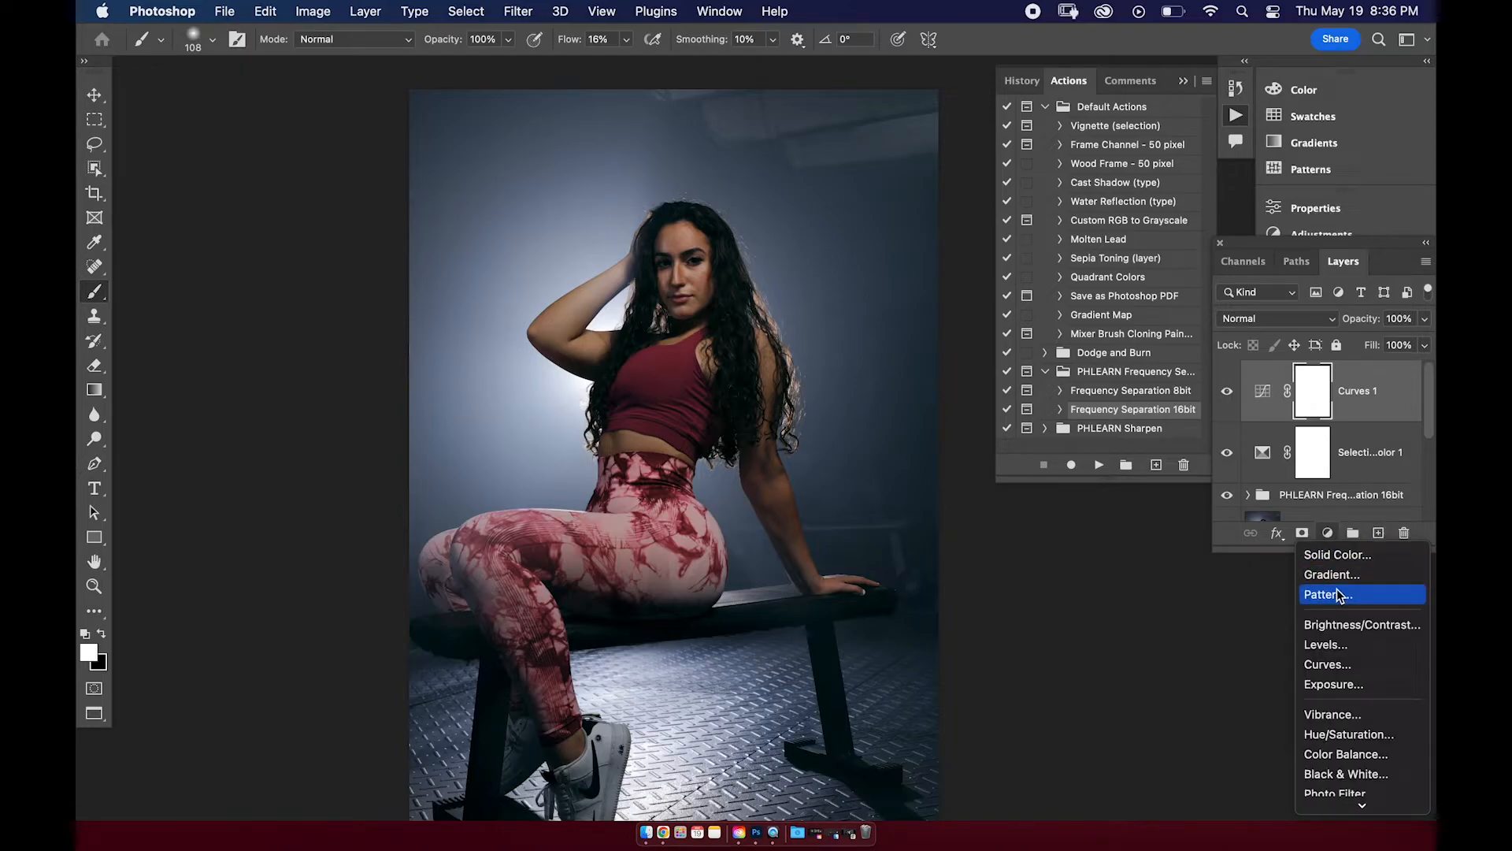
pyautogui.click(1339, 664)
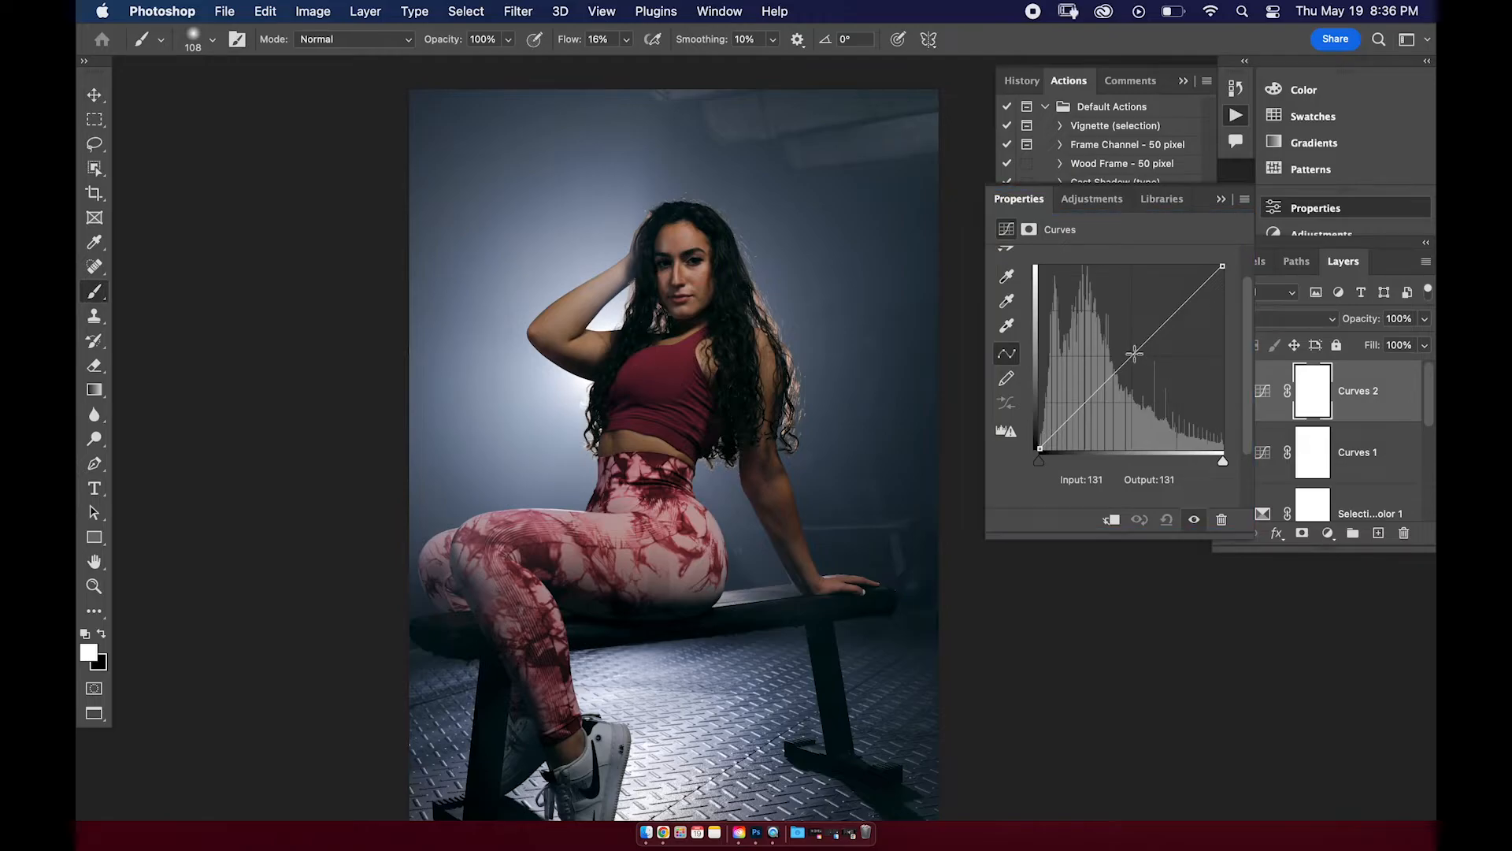
pyautogui.click(1134, 353)
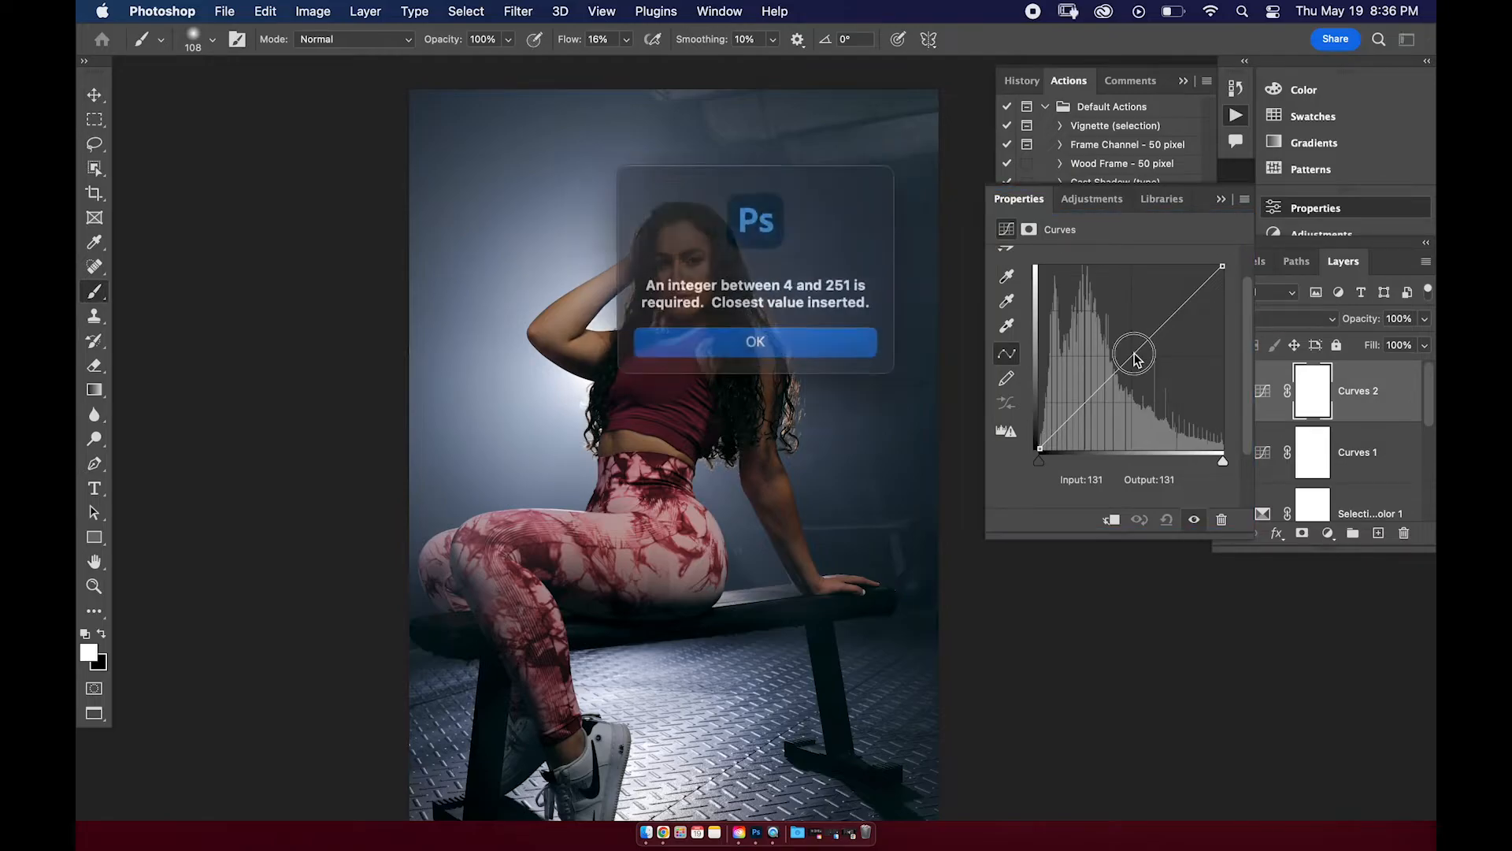
pyautogui.click(836, 340)
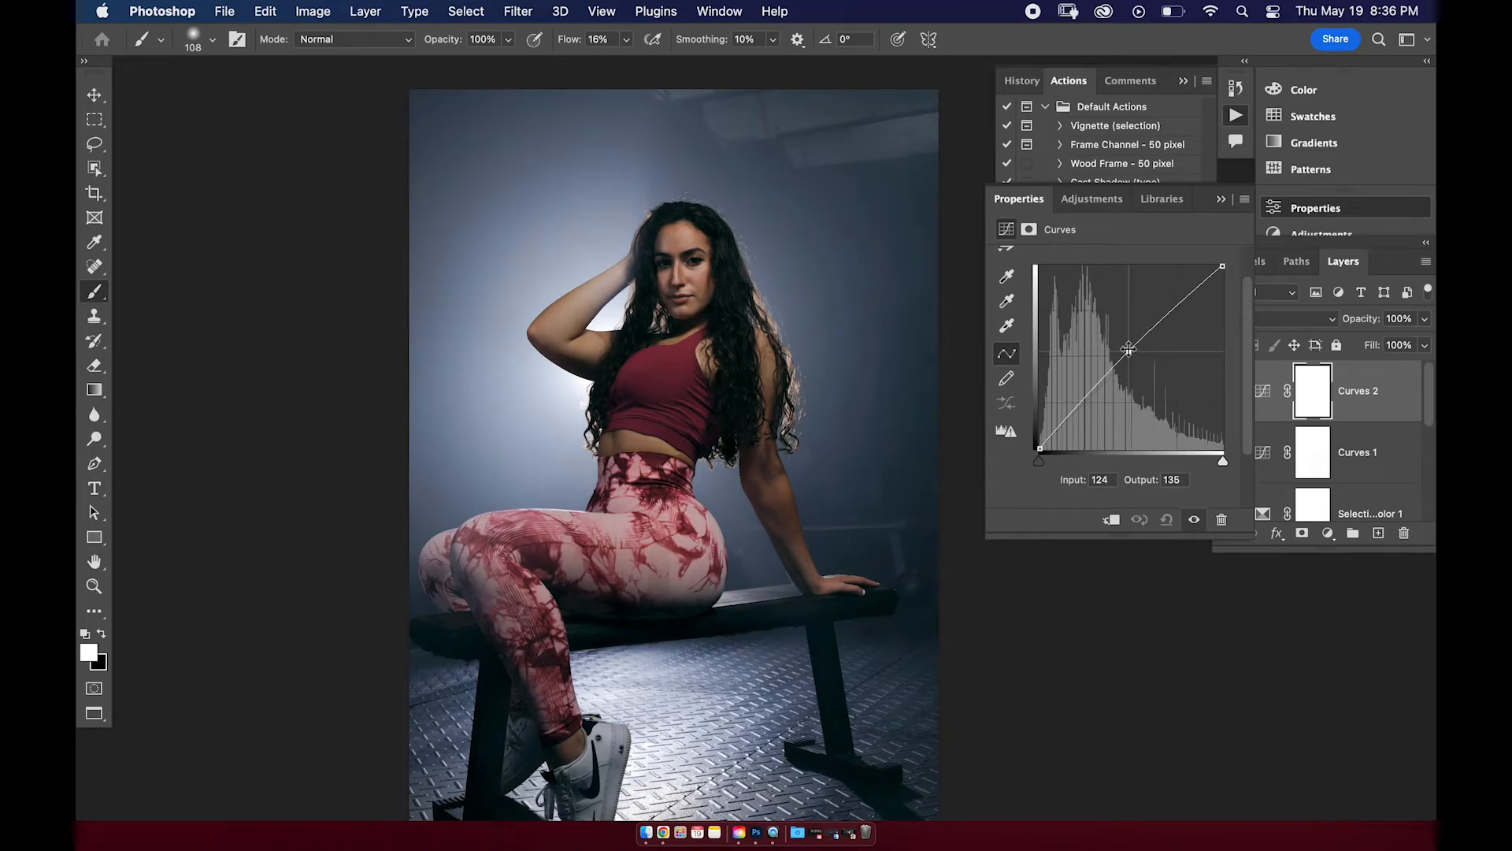
pyautogui.click(1223, 205)
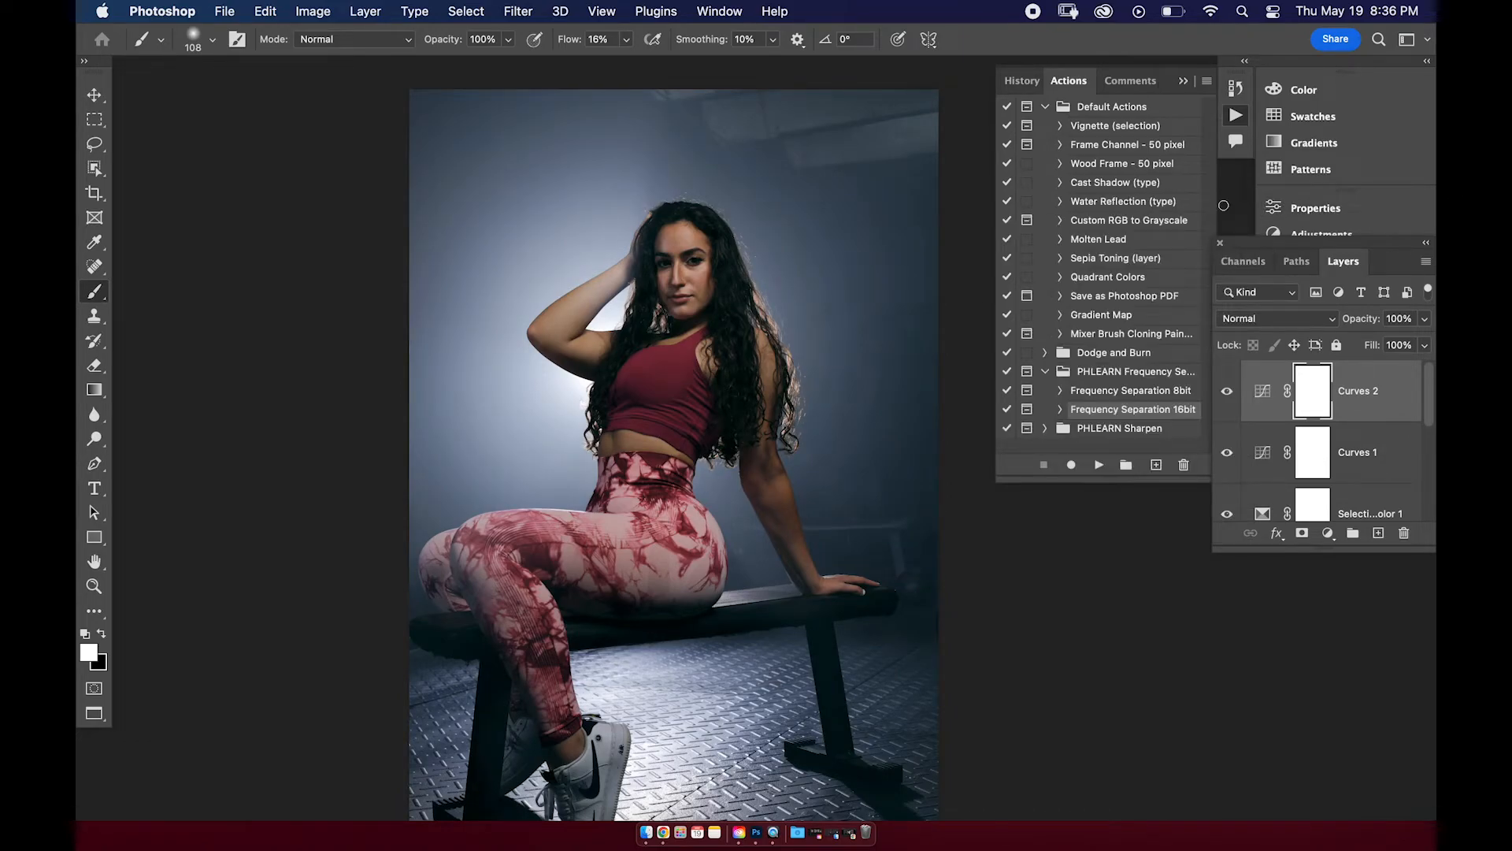
# Invert the brightening Curves layer's mask to black and rename the layer D.
pyautogui.hotkey('ctrl', 'i')
pyautogui.doubleClick(1357, 390)
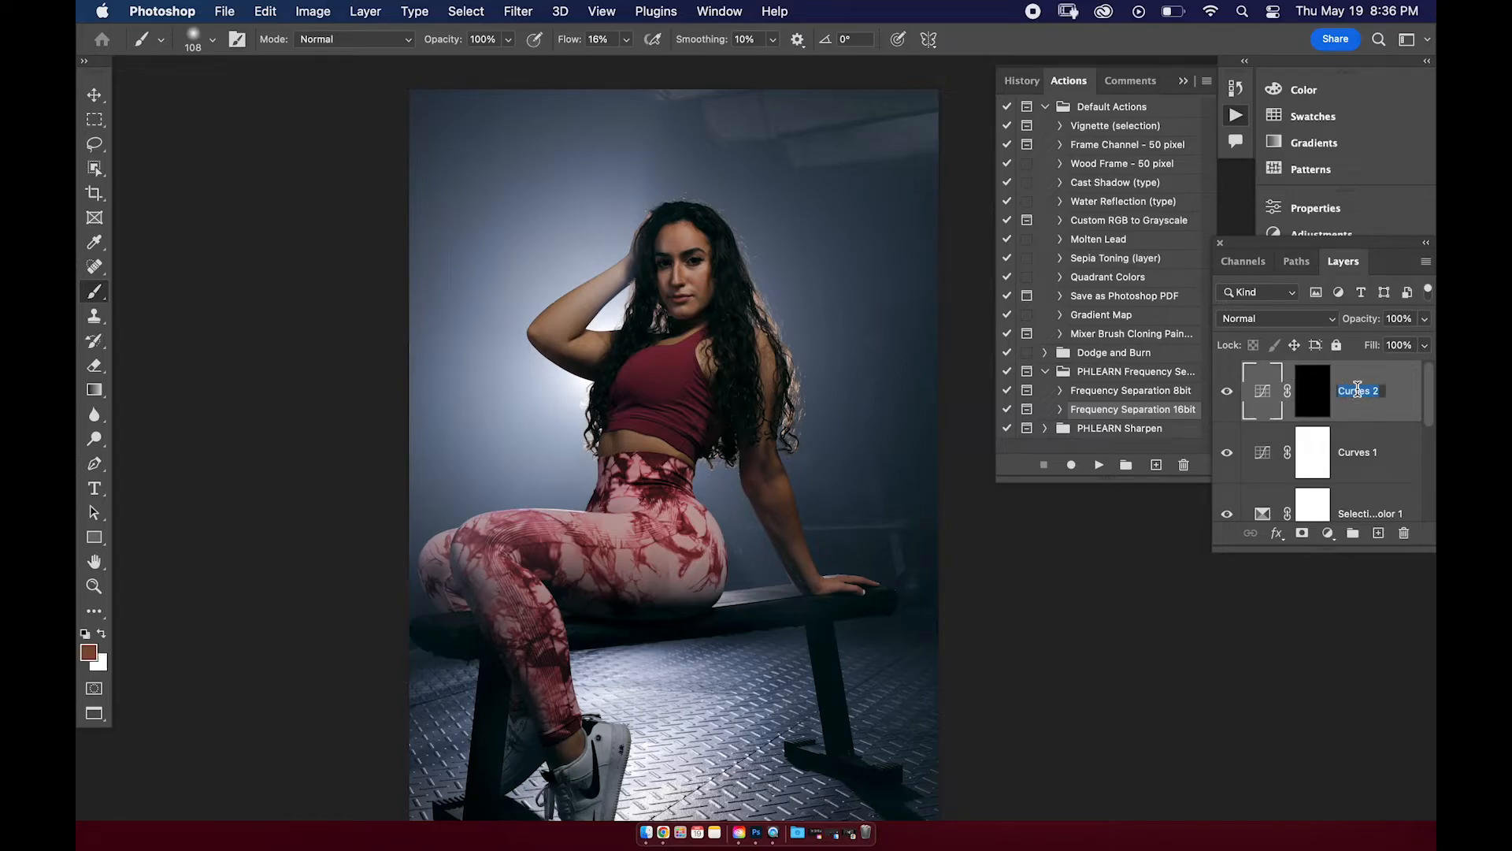
pyautogui.write('D')
# Add another Curves adjustment layer above D and lower its midtone point to input 131, output 116.
pyautogui.click(1332, 536)
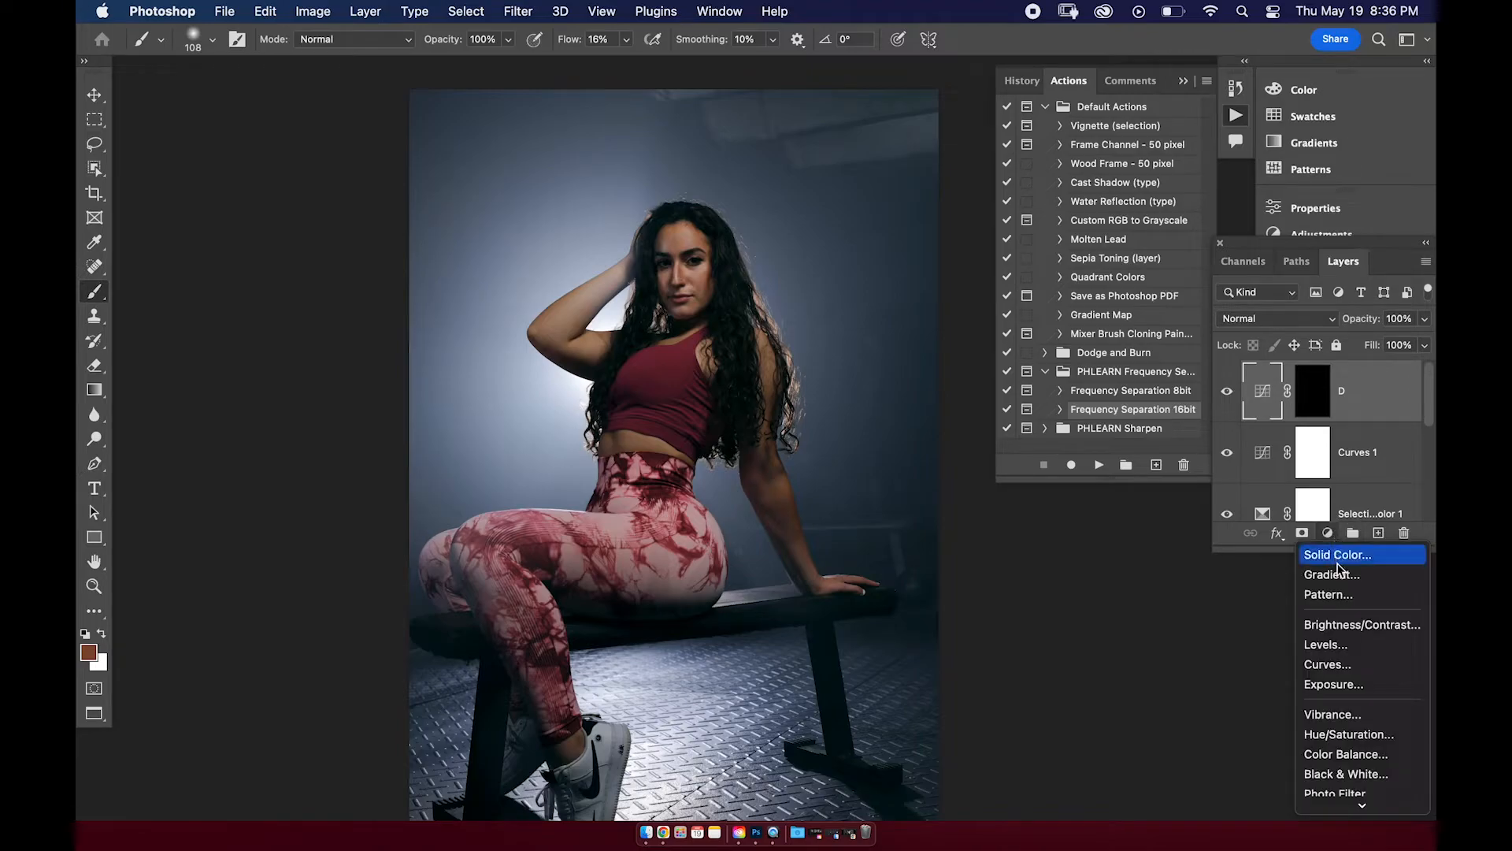
pyautogui.click(1326, 664)
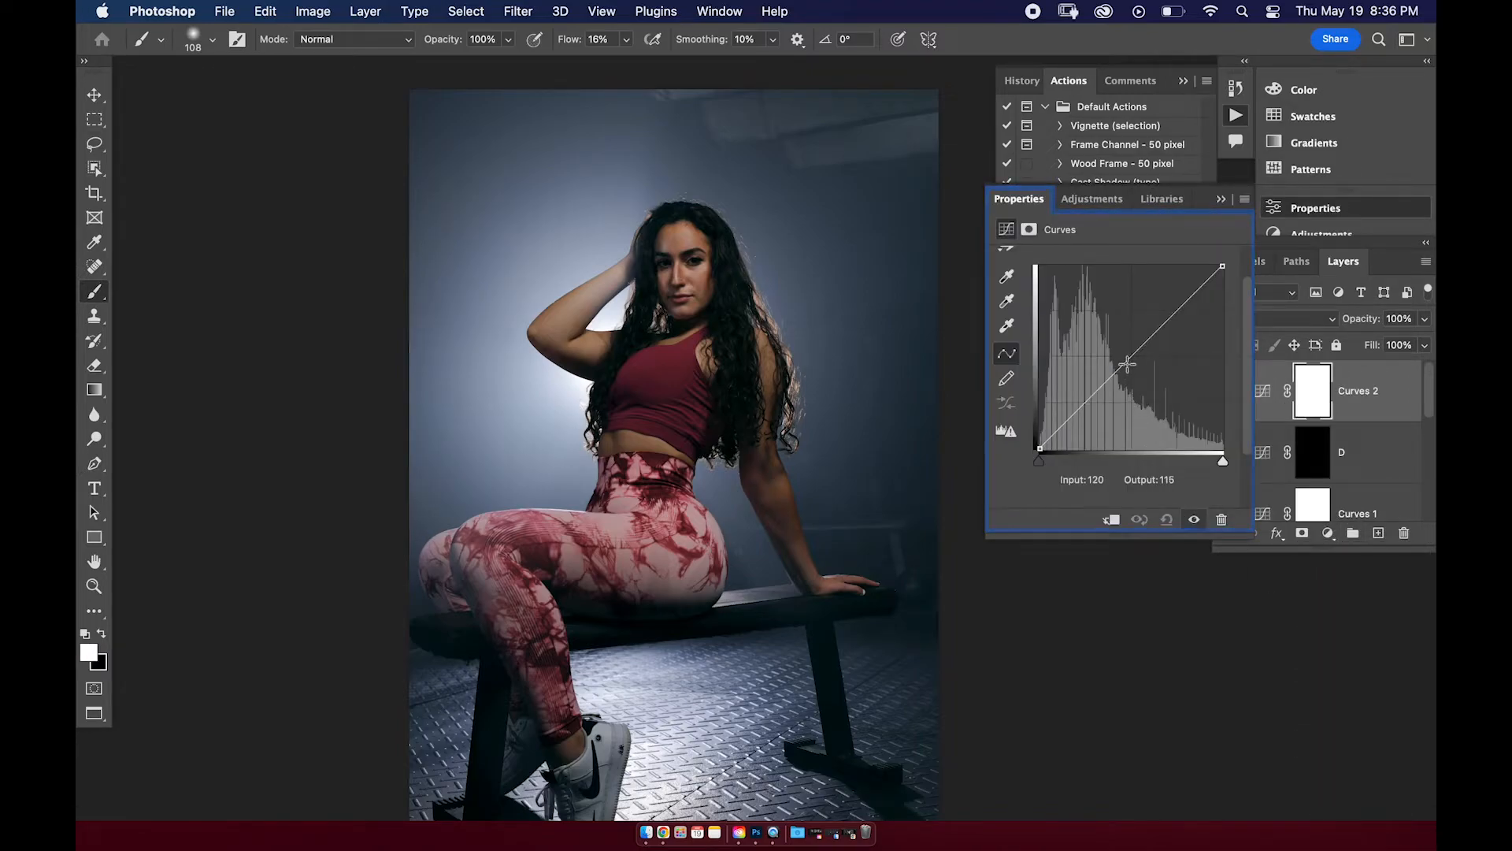
pyautogui.moveTo(1128, 359); pyautogui.dragTo(1134, 365)
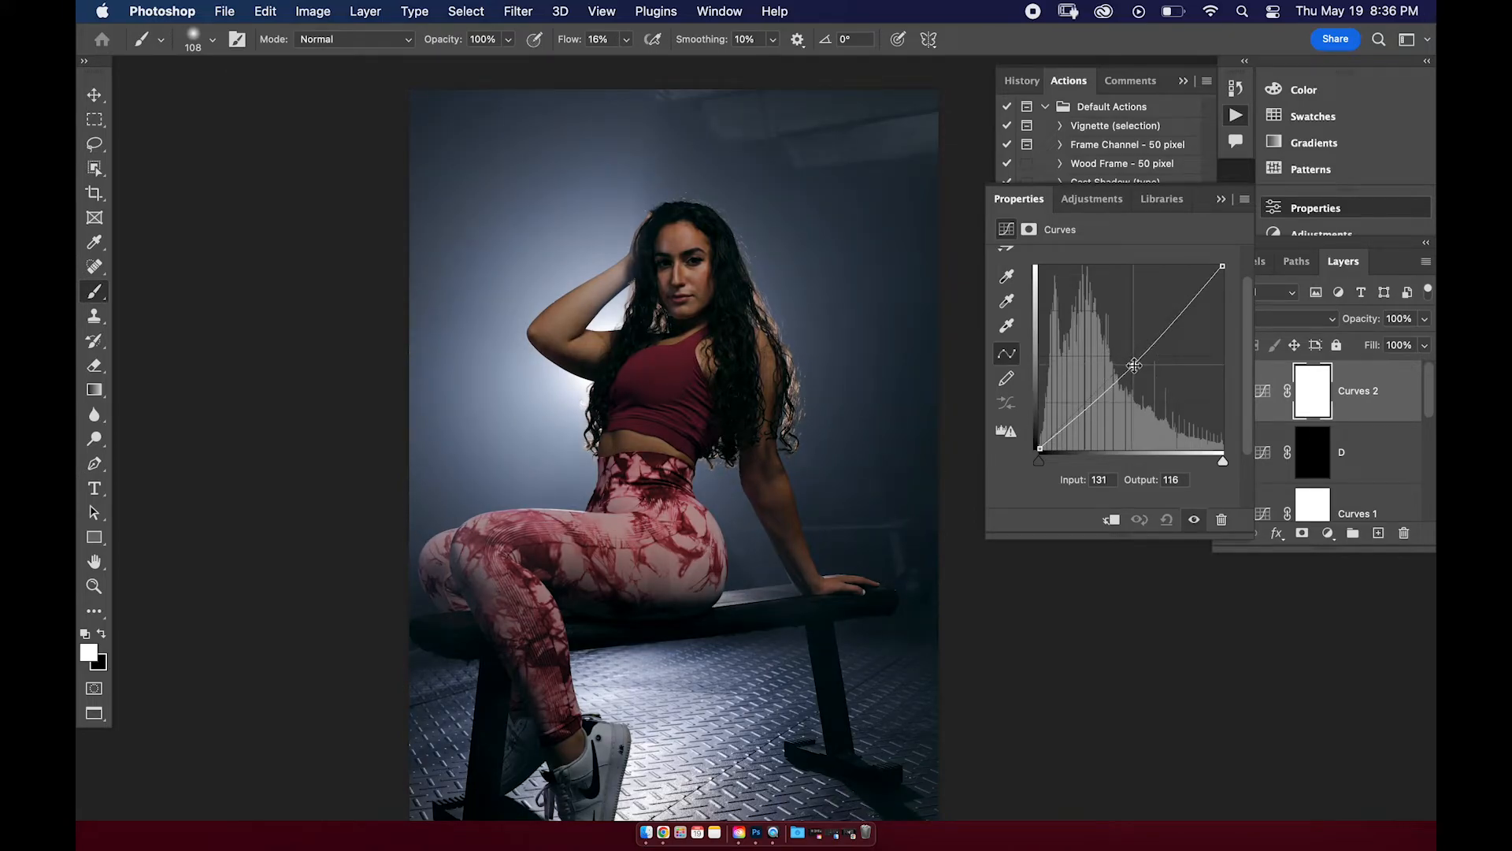
# Invert the darkening Curves layer's mask to black and rename the layer B.
pyautogui.click(1219, 199)
pyautogui.press('super+i')
pyautogui.doubleClick(1356, 393)
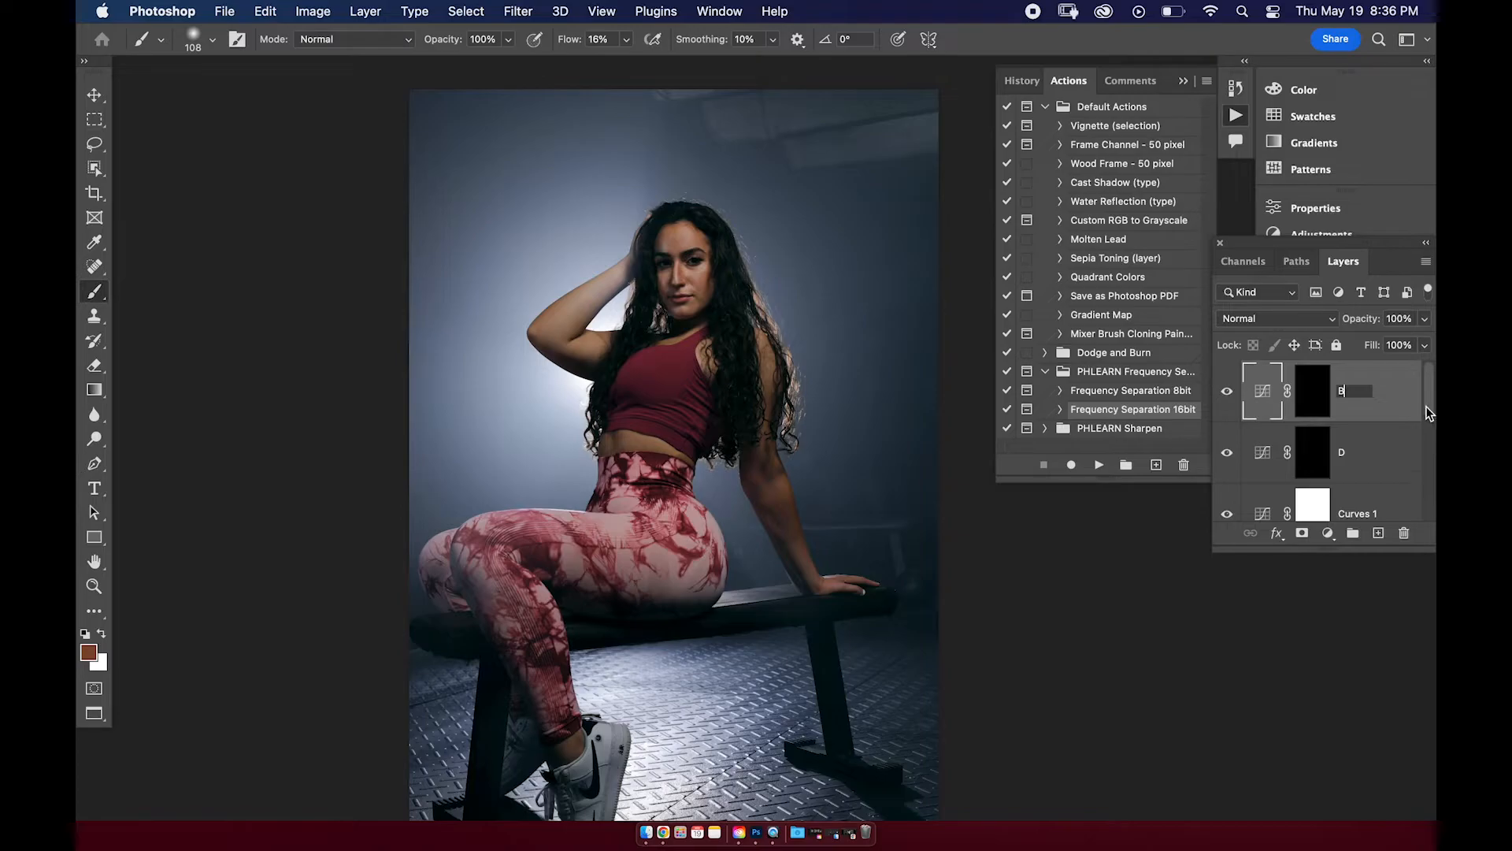
# Brighten the face by painting white on layer D's mask with a 347 px soft brush at 16% flow.
pyautogui.click(1338, 463)
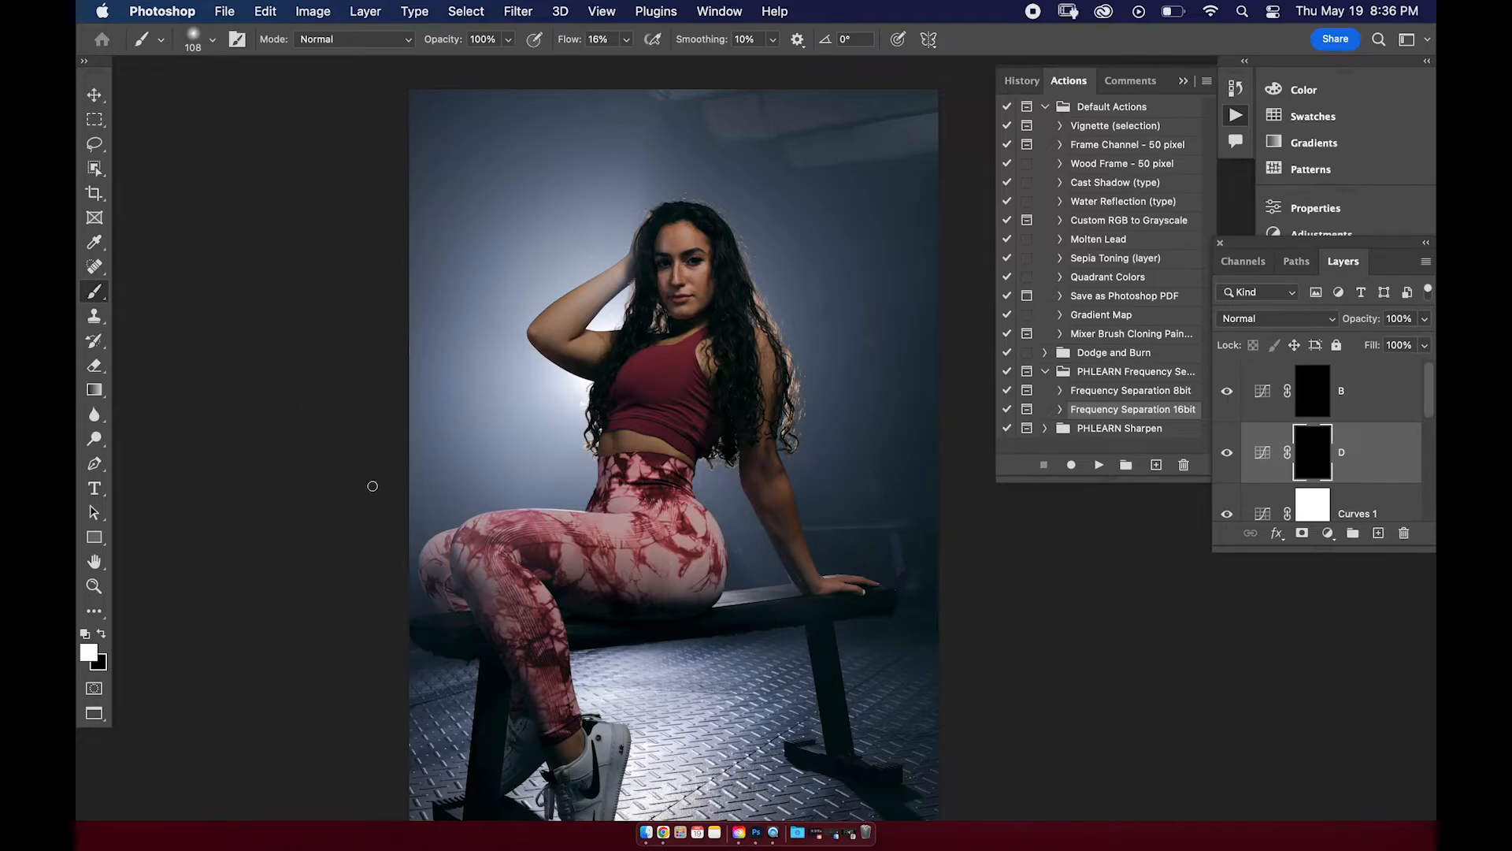
pyautogui.moveTo(478, 383); pyautogui.dragTo(535, 376)
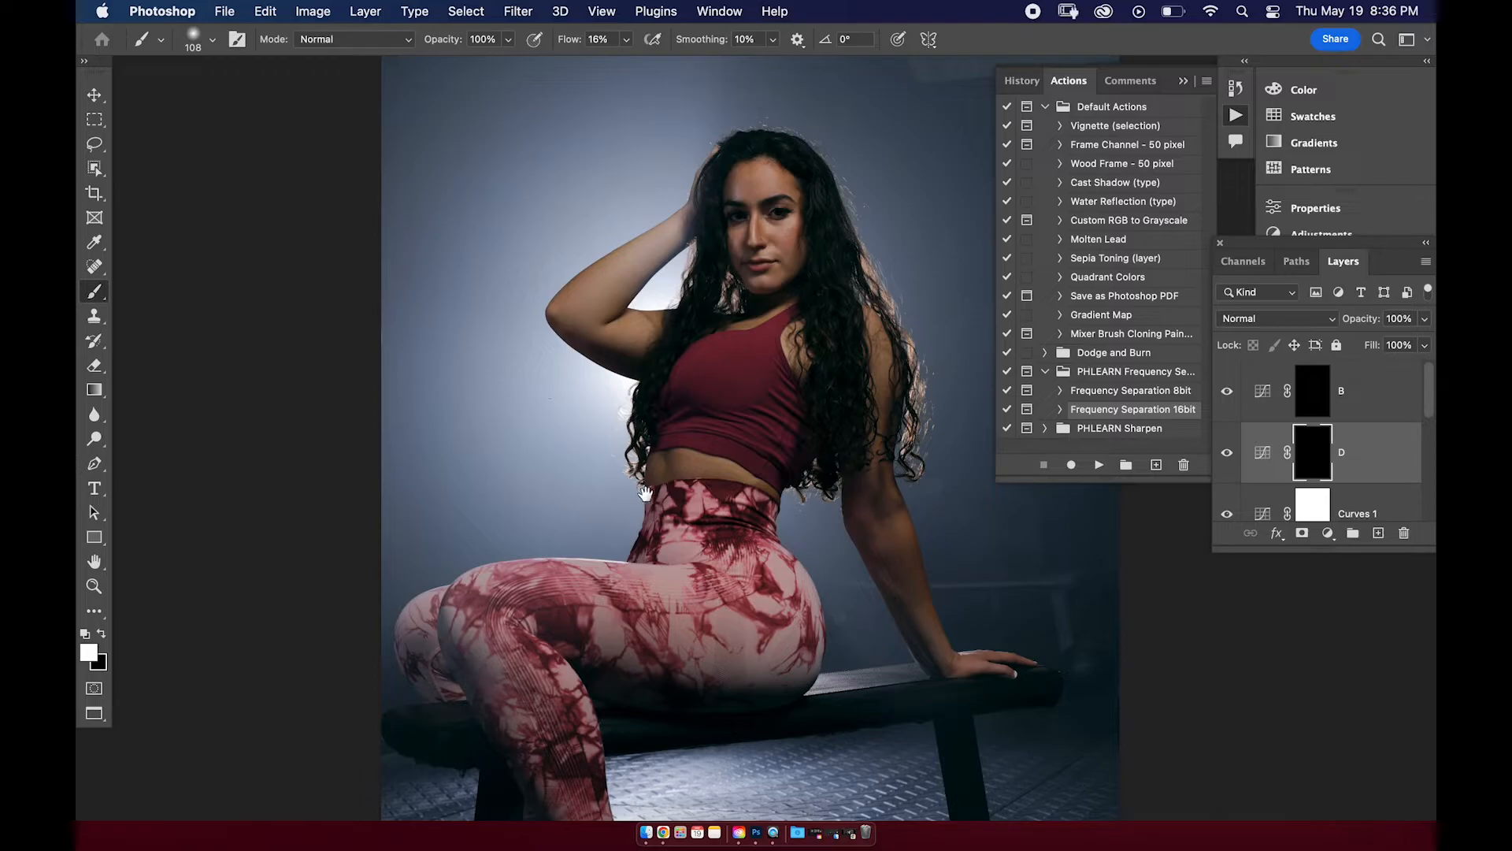
pyautogui.moveTo(700, 445)
pyautogui.mouseDown()
pyautogui.moveTo(733, 442)
pyautogui.moveTo(674, 441)
pyautogui.moveTo(638, 412)
pyautogui.moveTo(630, 461)
pyautogui.mouseUp()
pyautogui.moveTo(664, 281); pyautogui.dragTo(692, 297)
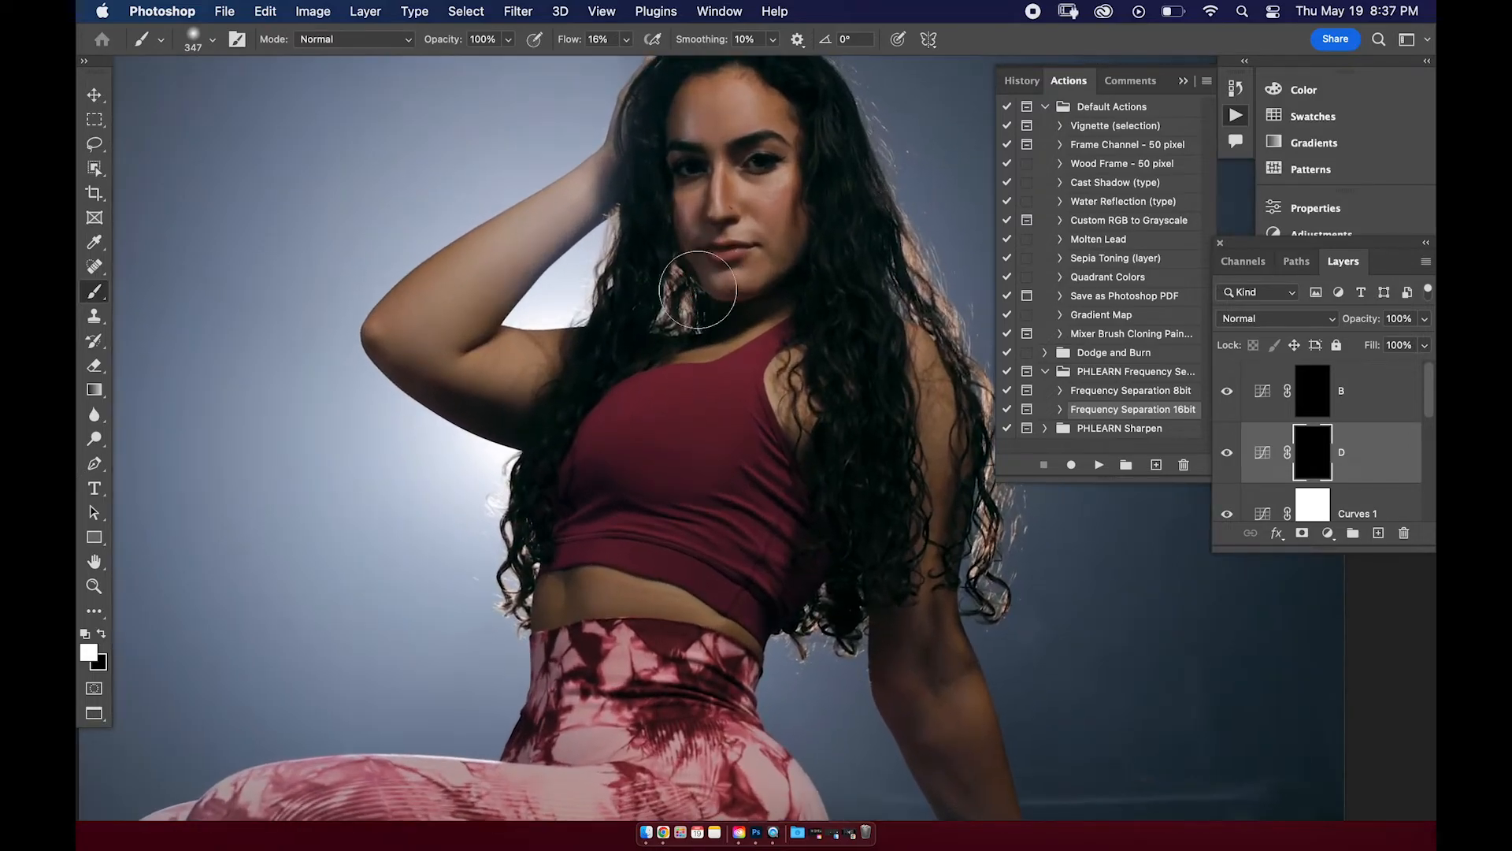
pyautogui.moveTo(635, 337)
pyautogui.mouseDown()
pyautogui.moveTo(675, 327)
pyautogui.moveTo(579, 659)
pyautogui.mouseUp()
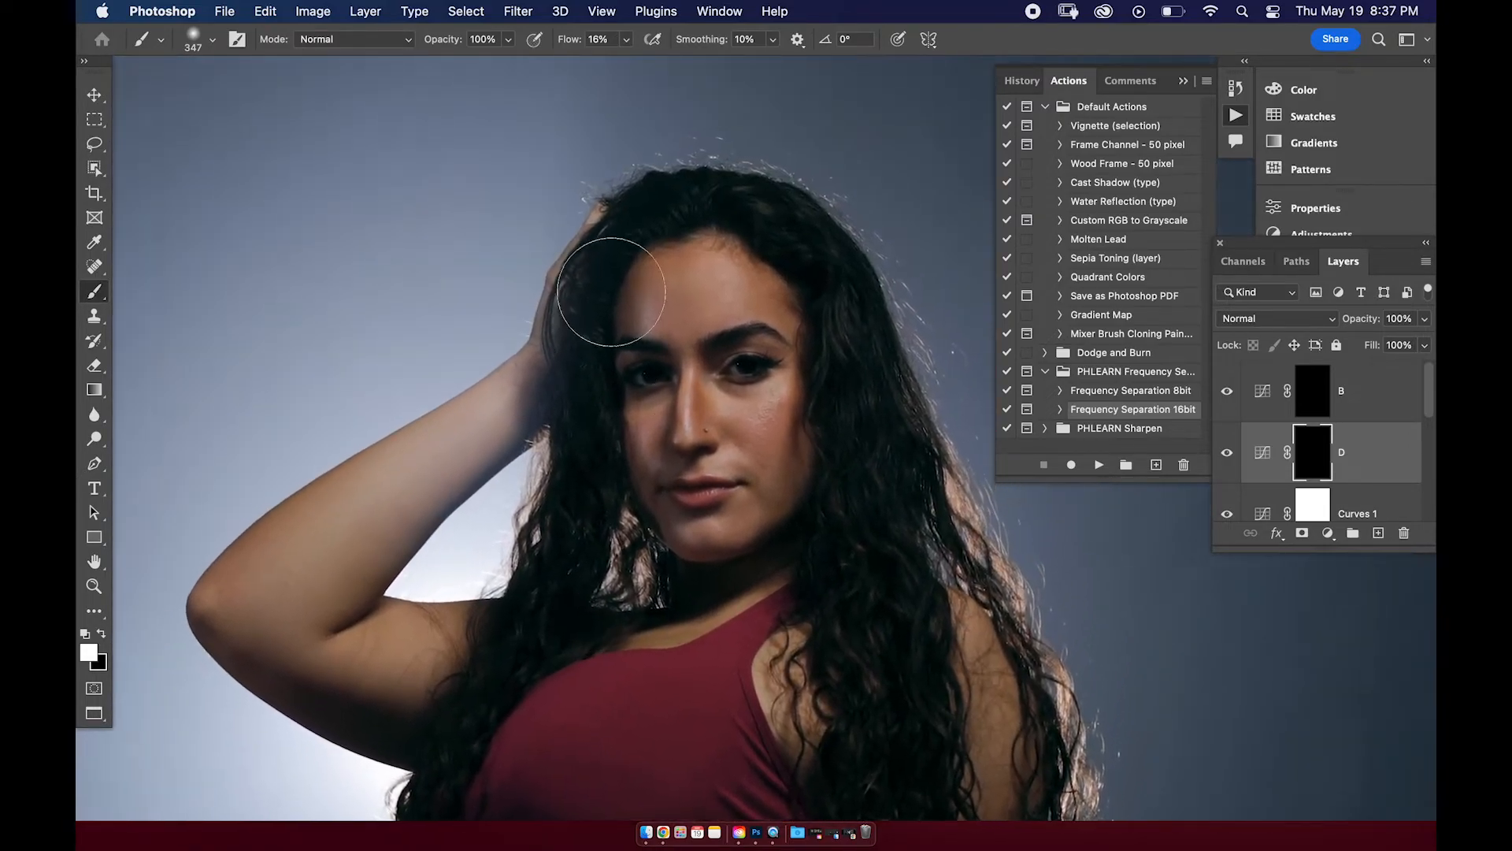
pyautogui.moveTo(645, 419)
pyautogui.mouseDown()
pyautogui.moveTo(636, 346)
pyautogui.moveTo(618, 391)
pyautogui.moveTo(640, 263)
pyautogui.moveTo(615, 325)
pyautogui.moveTo(618, 278)
pyautogui.moveTo(616, 406)
pyautogui.moveTo(615, 304)
pyautogui.moveTo(618, 368)
pyautogui.moveTo(610, 319)
pyautogui.moveTo(654, 319)
pyautogui.moveTo(644, 273)
pyautogui.moveTo(609, 370)
pyautogui.moveTo(631, 269)
pyautogui.moveTo(617, 282)
pyautogui.moveTo(607, 331)
pyautogui.moveTo(642, 261)
pyautogui.moveTo(713, 253)
pyautogui.moveTo(791, 540)
pyautogui.moveTo(643, 476)
pyautogui.mouseUp()
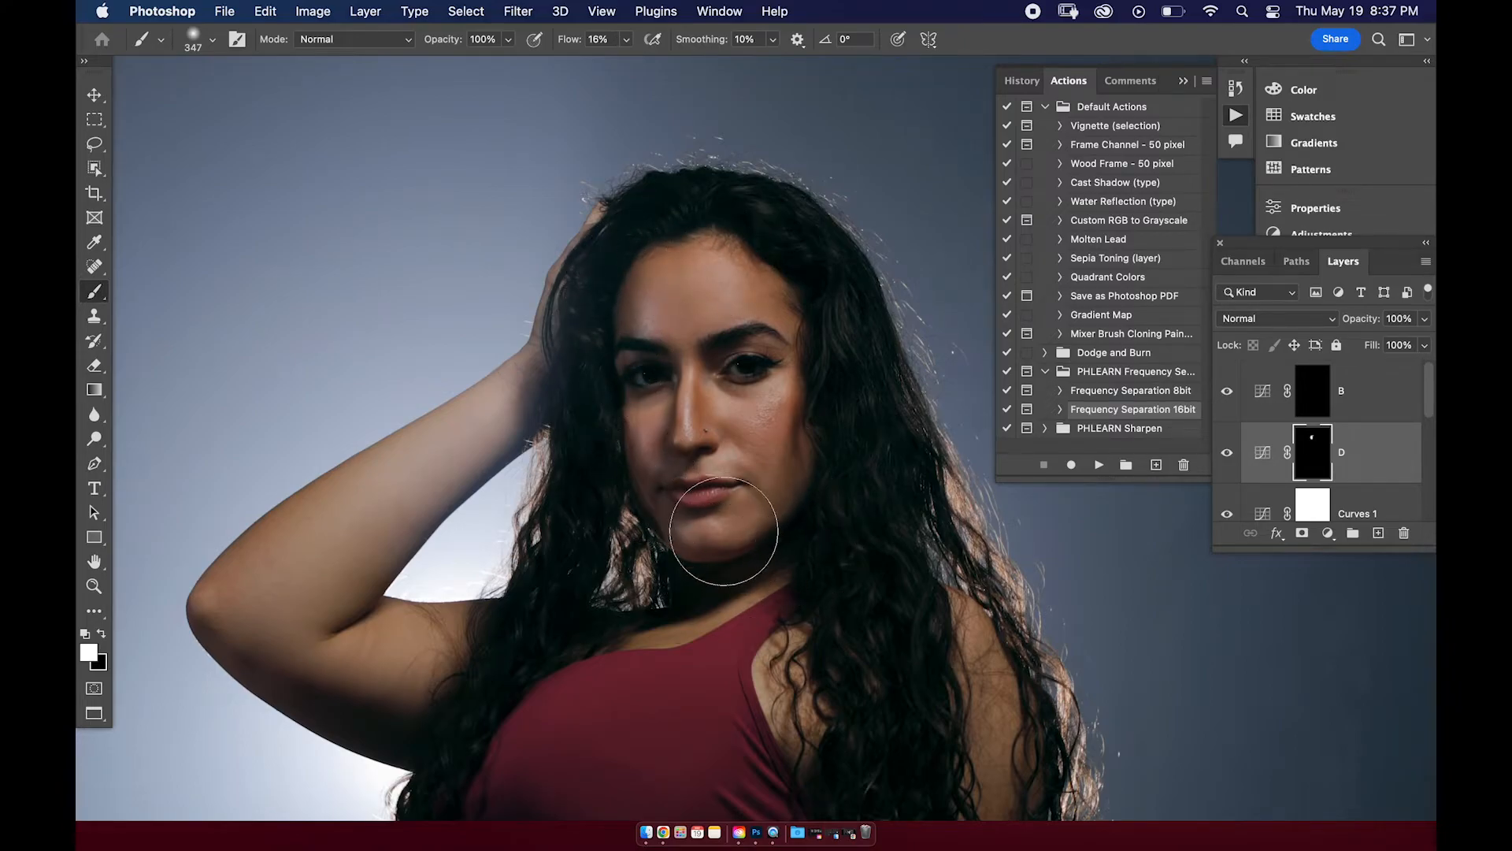
# Brighten the arm resting on the bench by painting white on layer D's mask, using a brush up to 430 px.
pyautogui.moveTo(662, 629); pyautogui.dragTo(594, 236)
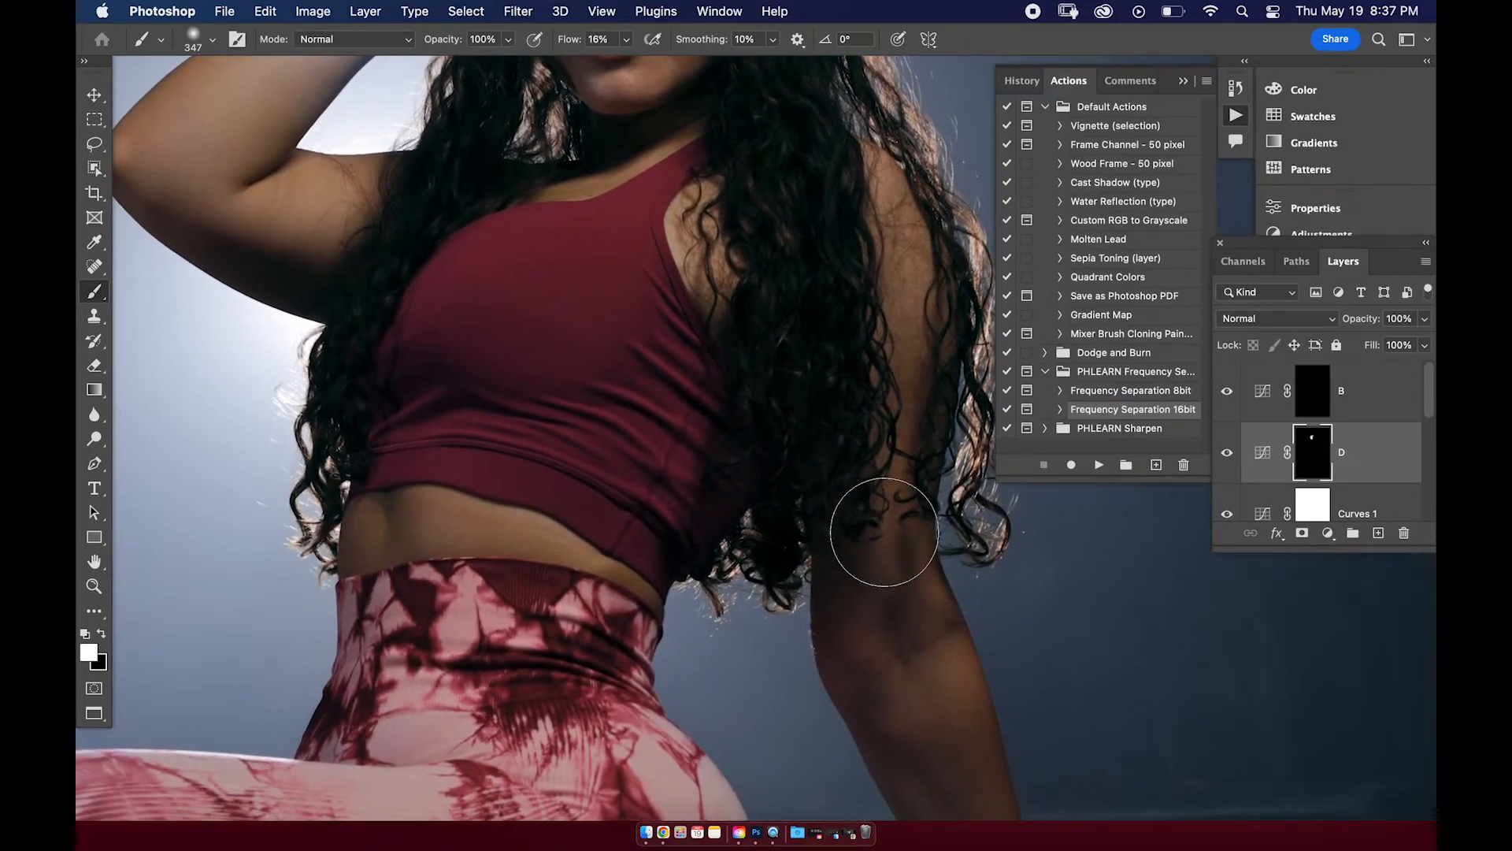
pyautogui.moveTo(764, 489); pyautogui.dragTo(686, 491)
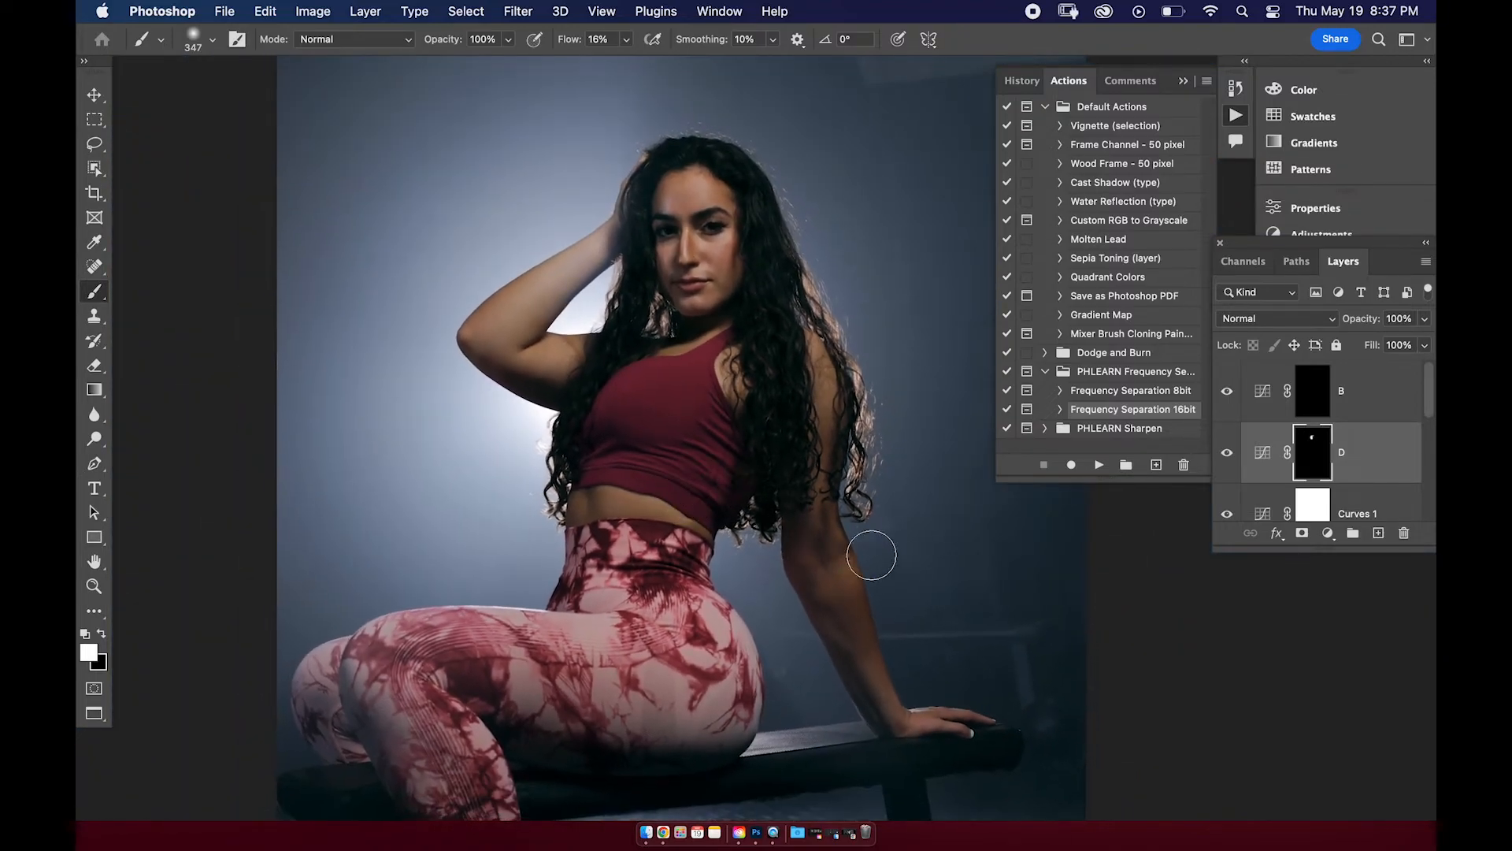
pyautogui.moveTo(827, 552)
pyautogui.mouseDown()
pyautogui.moveTo(825, 590)
pyautogui.moveTo(847, 601)
pyautogui.moveTo(857, 644)
pyautogui.mouseUp()
pyautogui.moveTo(827, 444)
pyautogui.mouseDown()
pyautogui.moveTo(839, 620)
pyautogui.moveTo(829, 598)
pyautogui.mouseUp()
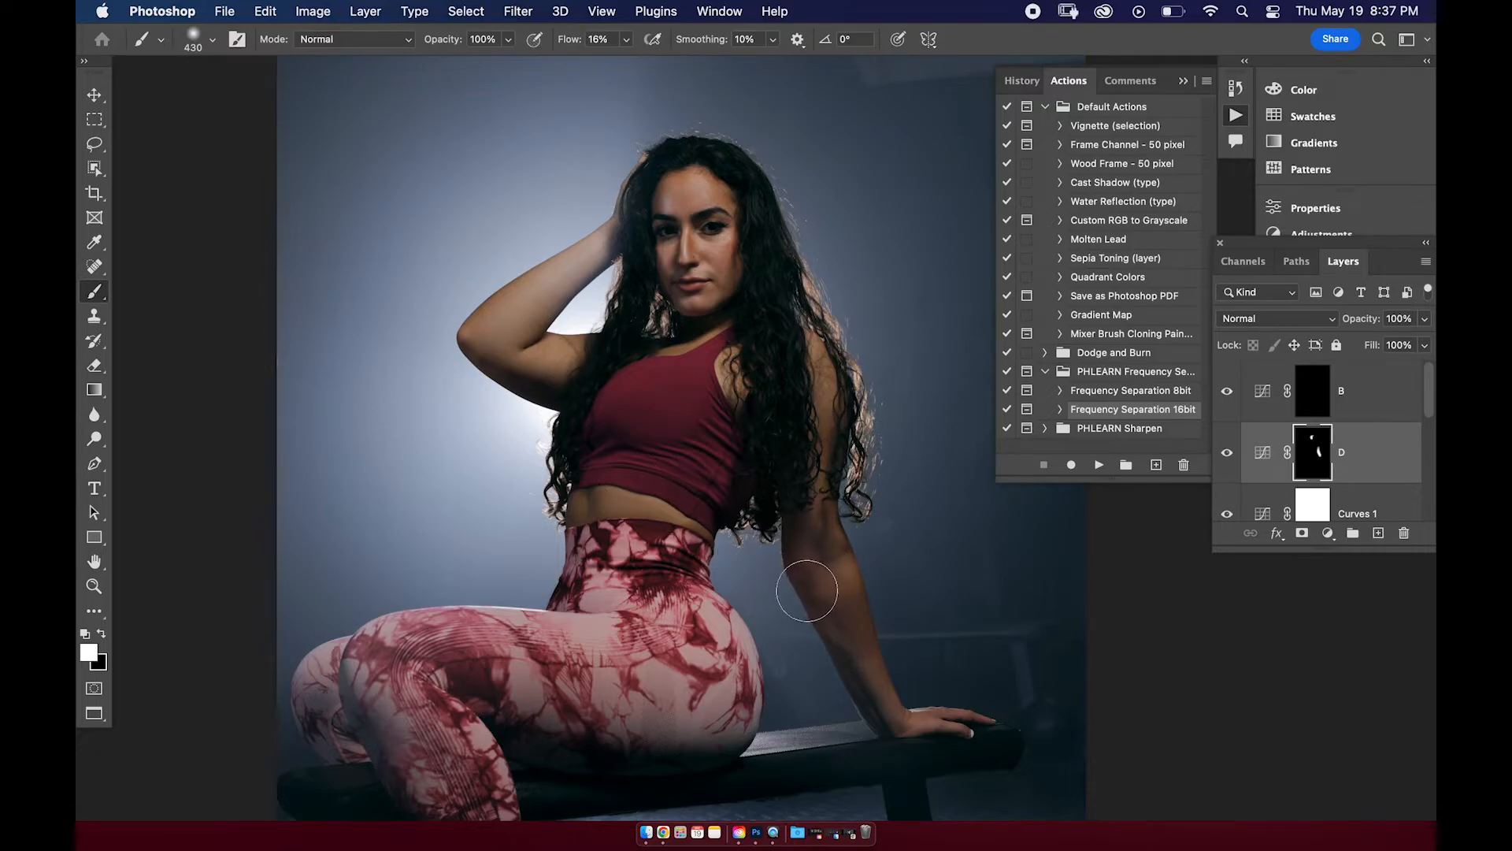
pyautogui.moveTo(424, 463)
pyautogui.mouseDown()
pyautogui.moveTo(374, 473)
pyautogui.moveTo(457, 445)
pyautogui.mouseUp()
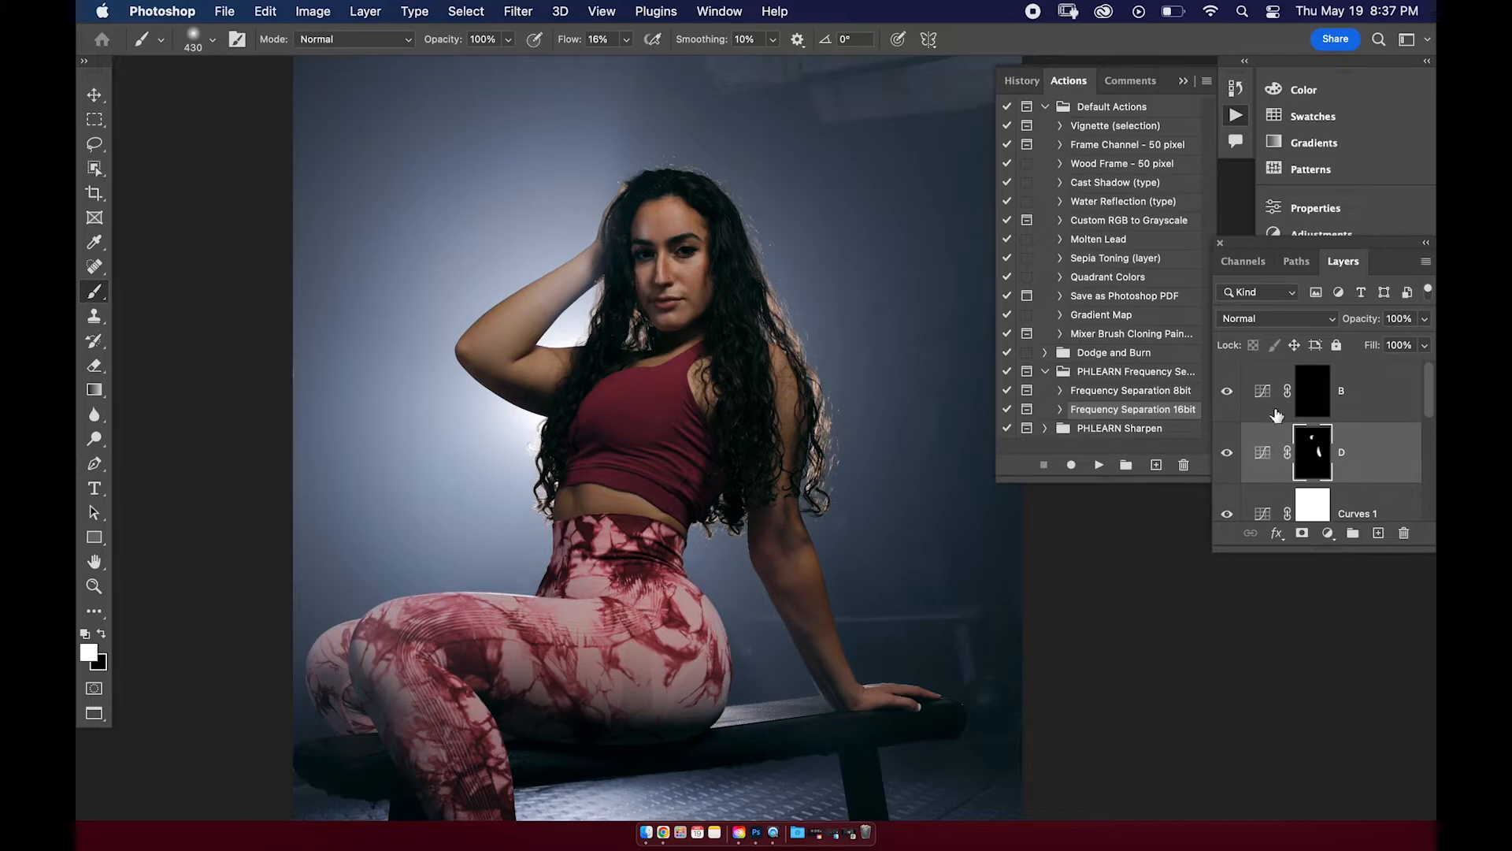
# Darken the bare side of the waist by painting white on layer B's mask with a small 72 px brush.
pyautogui.click(1319, 405)
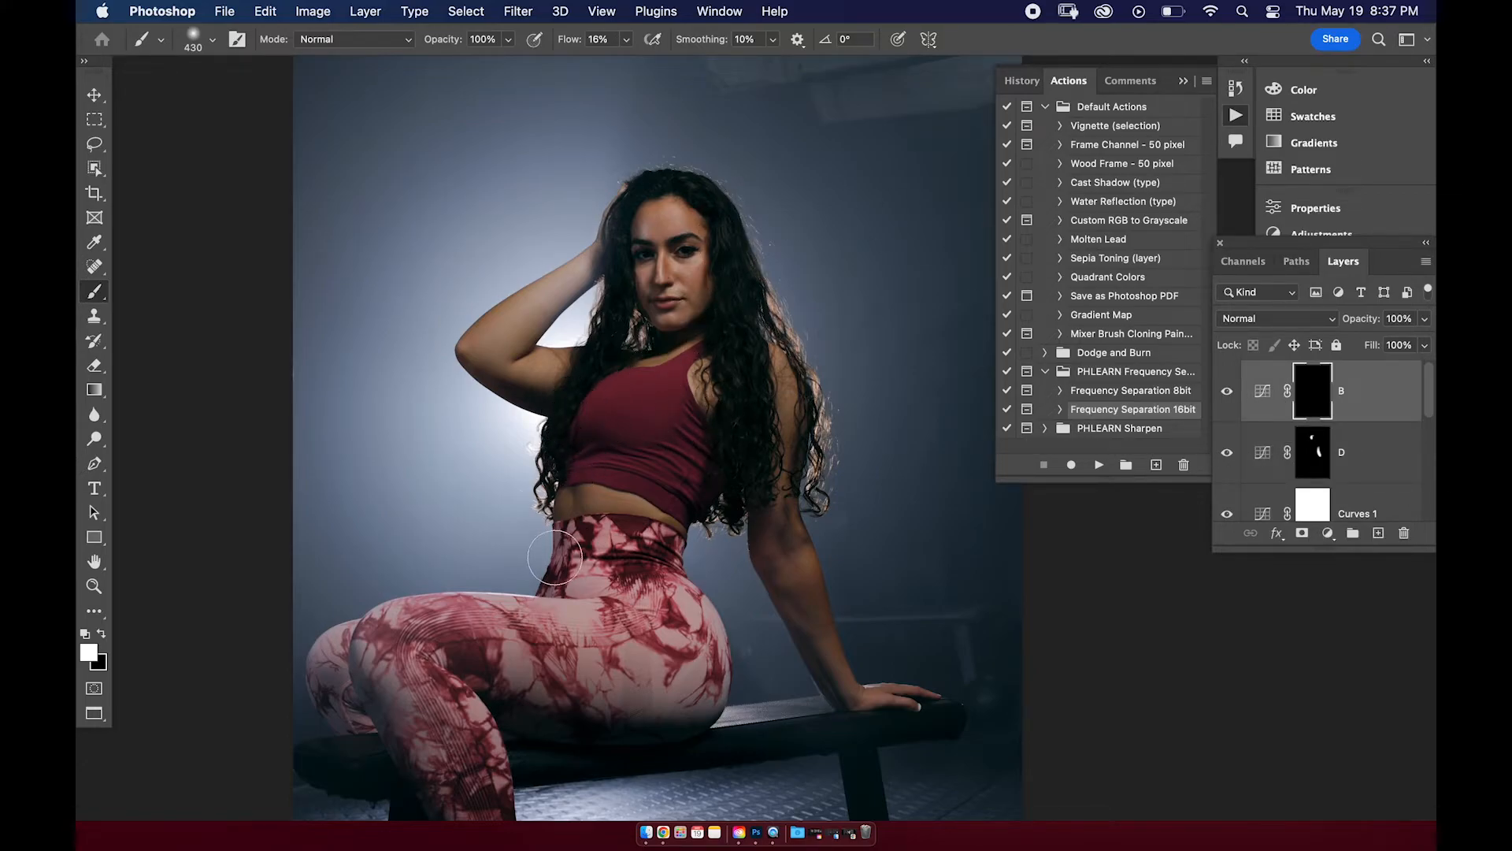
pyautogui.scroll(5, 628, 451)
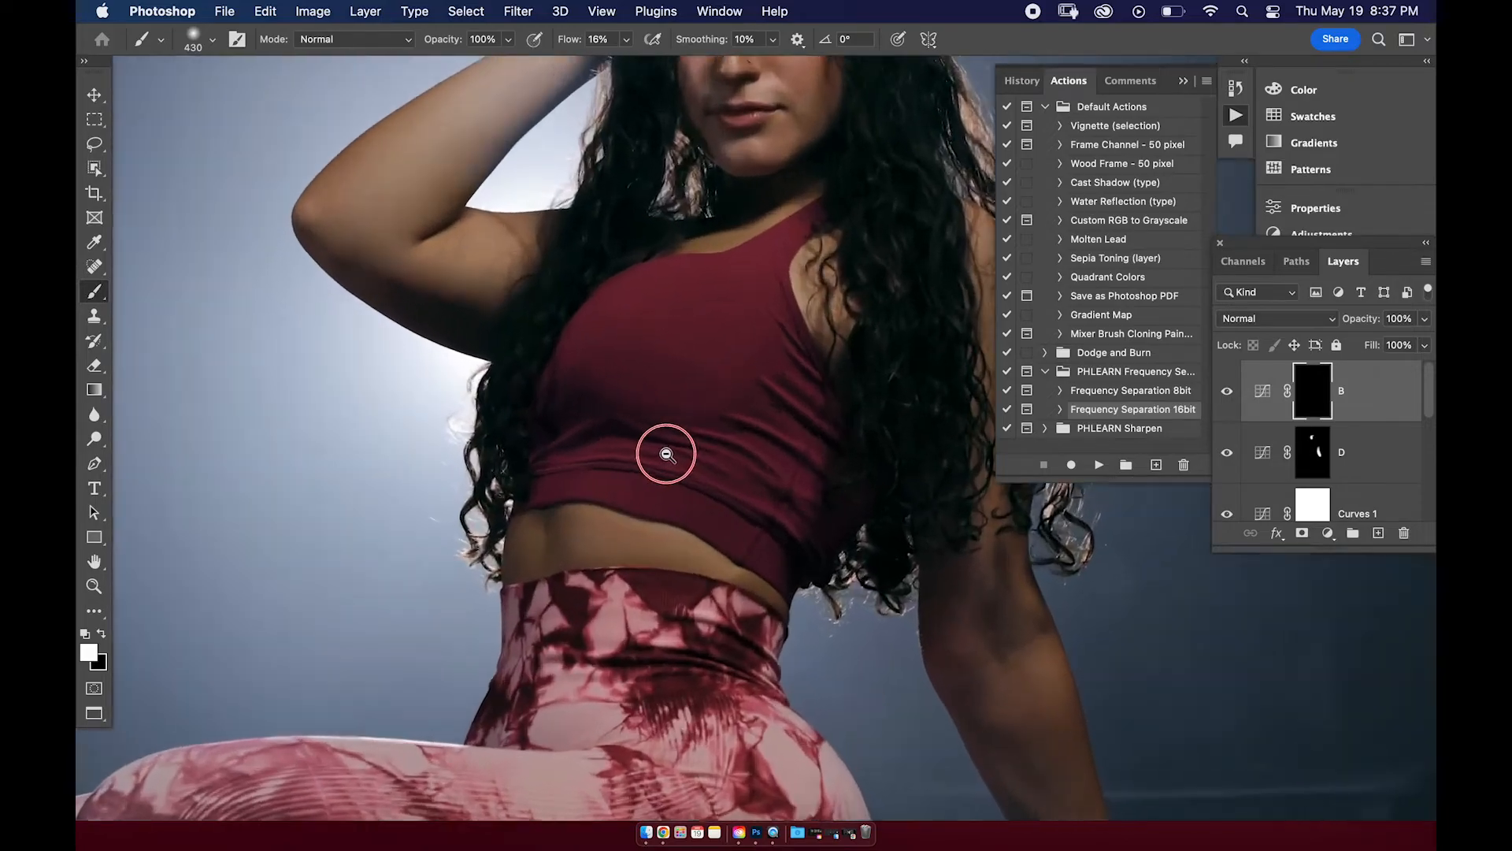
pyautogui.moveTo(583, 499)
pyautogui.mouseDown()
pyautogui.moveTo(454, 515)
pyautogui.moveTo(544, 517)
pyautogui.mouseUp()
pyautogui.moveTo(532, 526)
pyautogui.mouseDown()
pyautogui.moveTo(530, 567)
pyautogui.moveTo(532, 547)
pyautogui.mouseUp()
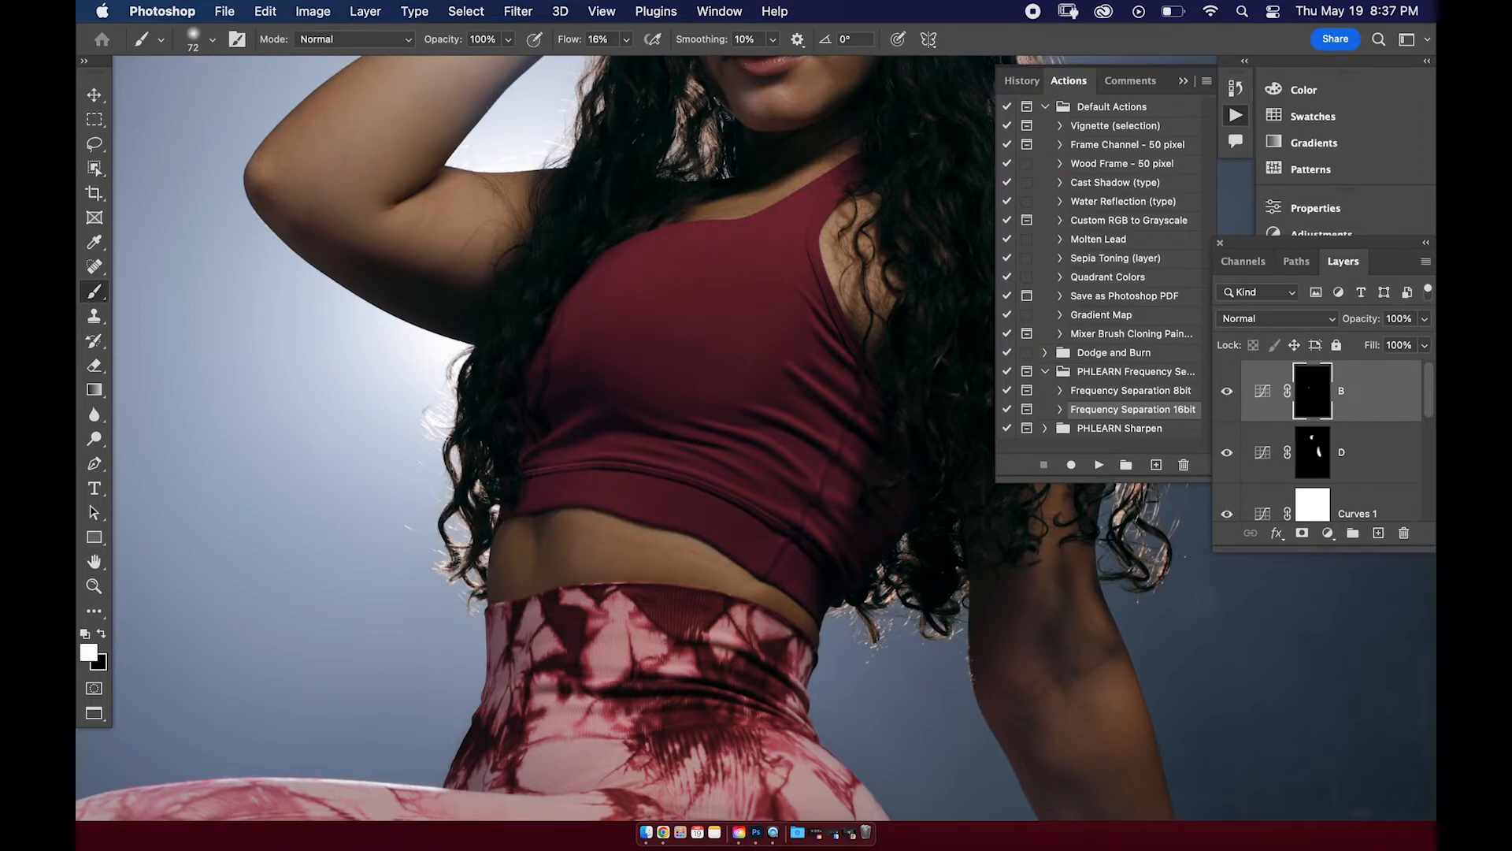
pyautogui.click(1312, 472)
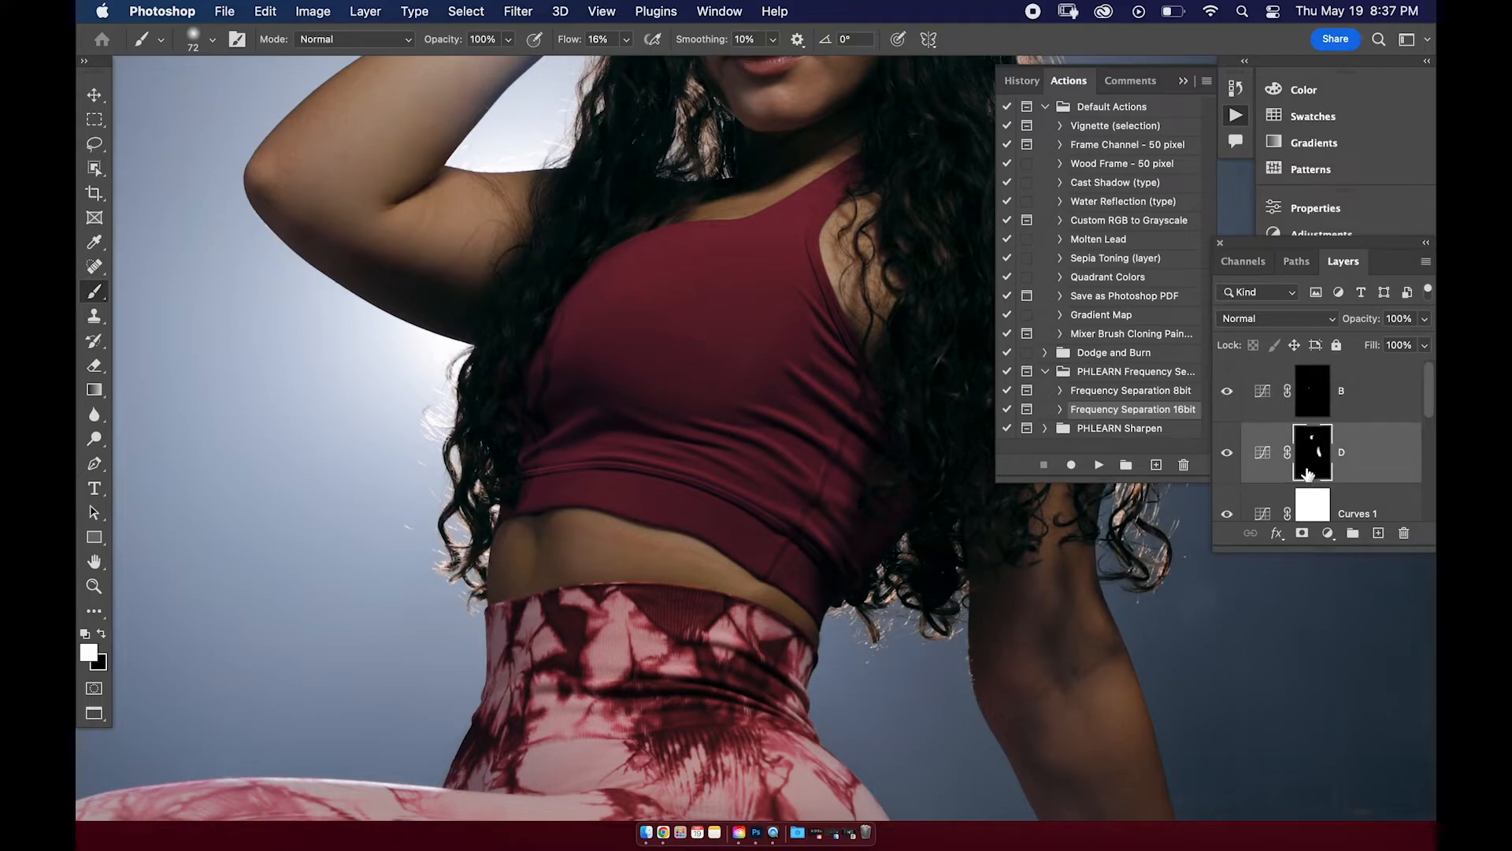
pyautogui.click(1312, 392)
pyautogui.moveTo(526, 534); pyautogui.dragTo(539, 538)
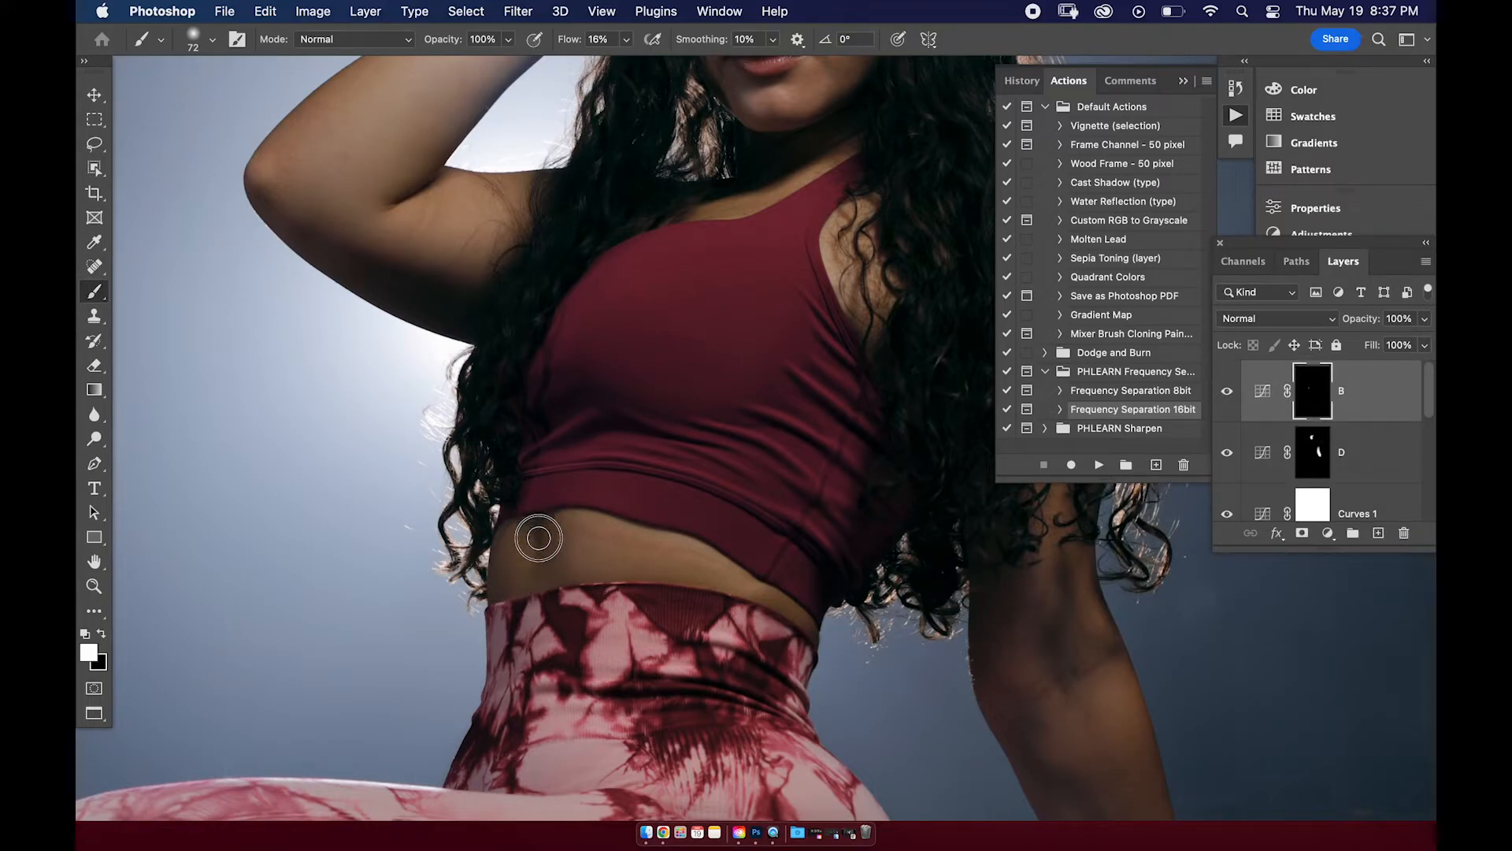
# Brighten the exposed midriff below the crop top by painting white on layer D's mask.
pyautogui.click(1299, 457)
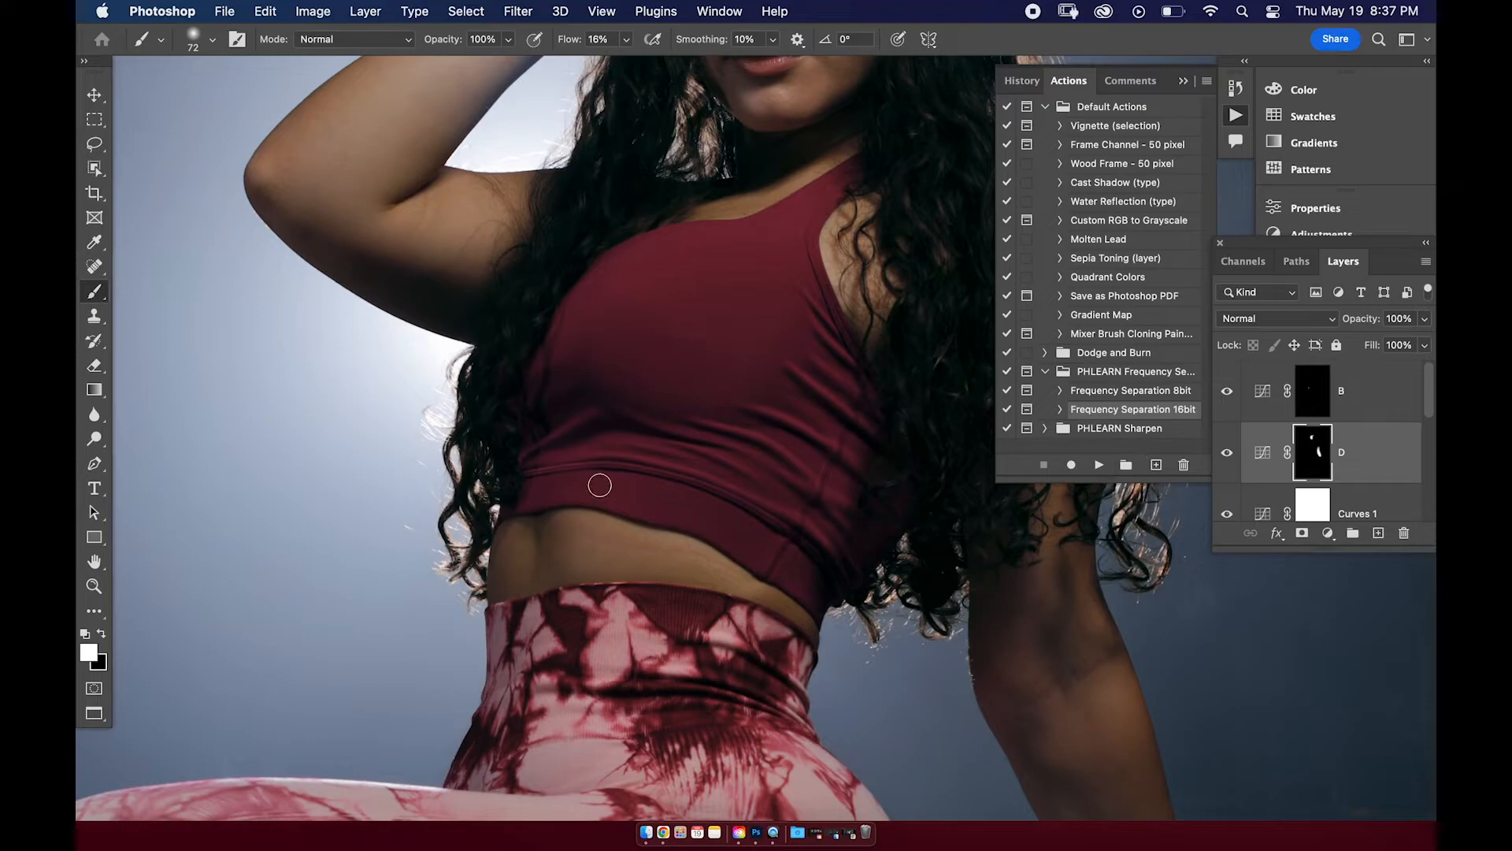
pyautogui.moveTo(621, 534)
pyautogui.mouseDown()
pyautogui.moveTo(634, 534)
pyautogui.moveTo(562, 536)
pyautogui.moveTo(522, 574)
pyautogui.moveTo(692, 557)
pyautogui.moveTo(746, 580)
pyautogui.moveTo(675, 560)
pyautogui.moveTo(800, 616)
pyautogui.mouseUp()
pyautogui.moveTo(584, 569)
pyautogui.mouseDown()
pyautogui.moveTo(560, 581)
pyautogui.moveTo(565, 526)
pyautogui.moveTo(495, 529)
pyautogui.moveTo(500, 517)
pyautogui.moveTo(549, 596)
pyautogui.mouseUp()
# Toggle layer D's visibility repeatedly to compare the portrait with and without the dodging, at full view and close on the face.
pyautogui.moveTo(618, 463); pyautogui.dragTo(517, 476)
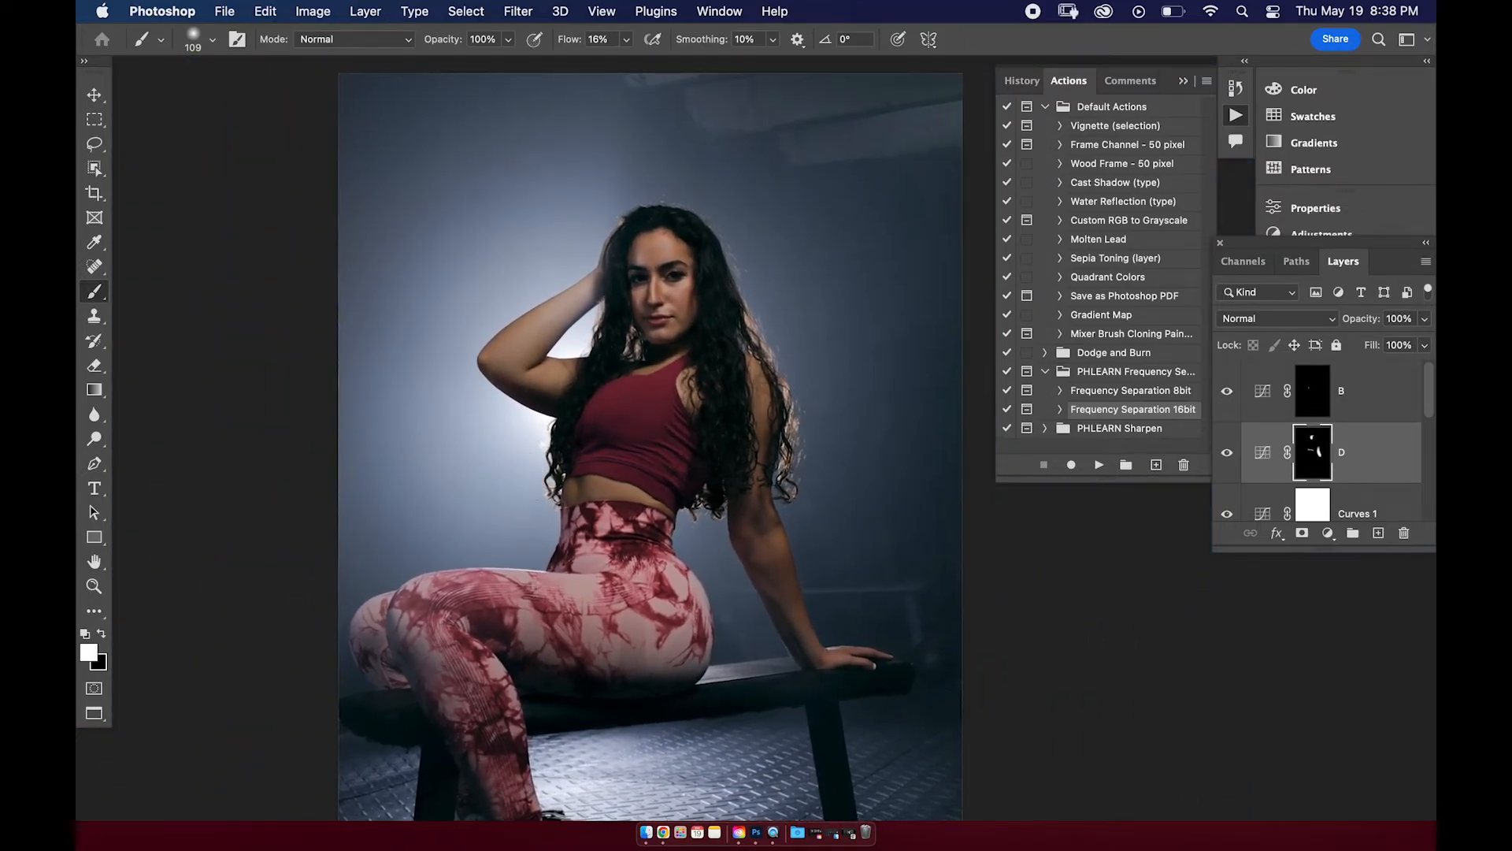
pyautogui.click(1226, 457)
pyautogui.click(1226, 457)
pyautogui.click(1226, 461)
pyautogui.click(1226, 462)
pyautogui.click(1225, 464)
pyautogui.click(1228, 460)
pyautogui.click(1227, 461)
pyautogui.click(1227, 462)
pyautogui.click(1225, 461)
pyautogui.moveTo(678, 274); pyautogui.dragTo(790, 274)
pyautogui.click(1228, 461)
pyautogui.click(1228, 461)
pyautogui.click(1226, 457)
pyautogui.click(1225, 458)
pyautogui.click(1225, 458)
pyautogui.click(1226, 457)
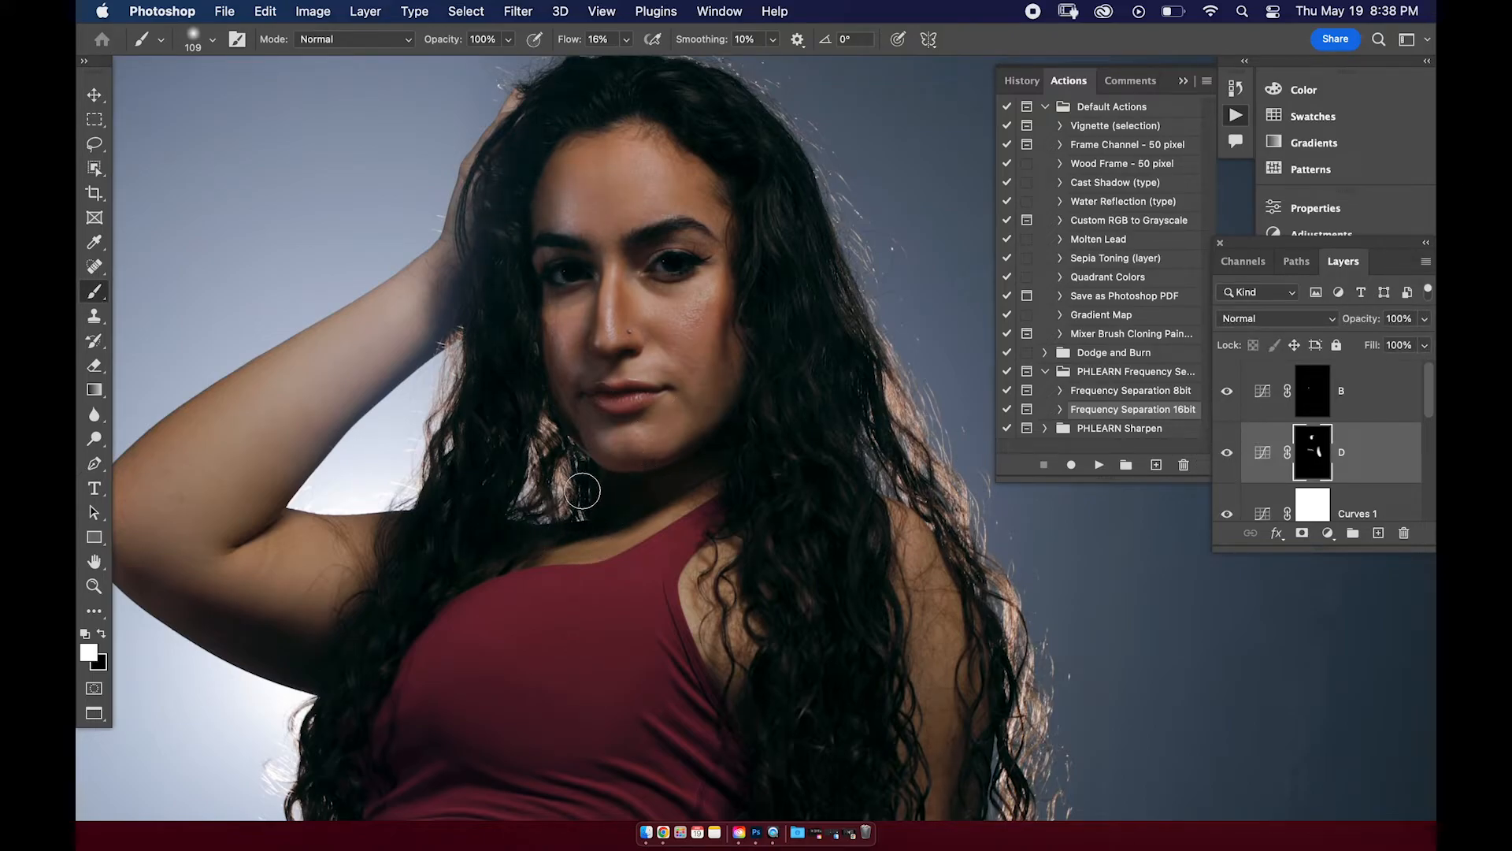
# Brighten the neck beneath the chin by painting white on layer D's mask with a 135 px brush.
pyautogui.keyDown('super'); pyautogui.click(628, 513); pyautogui.keyUp('super')
pyautogui.moveTo(706, 487); pyautogui.dragTo(728, 482)
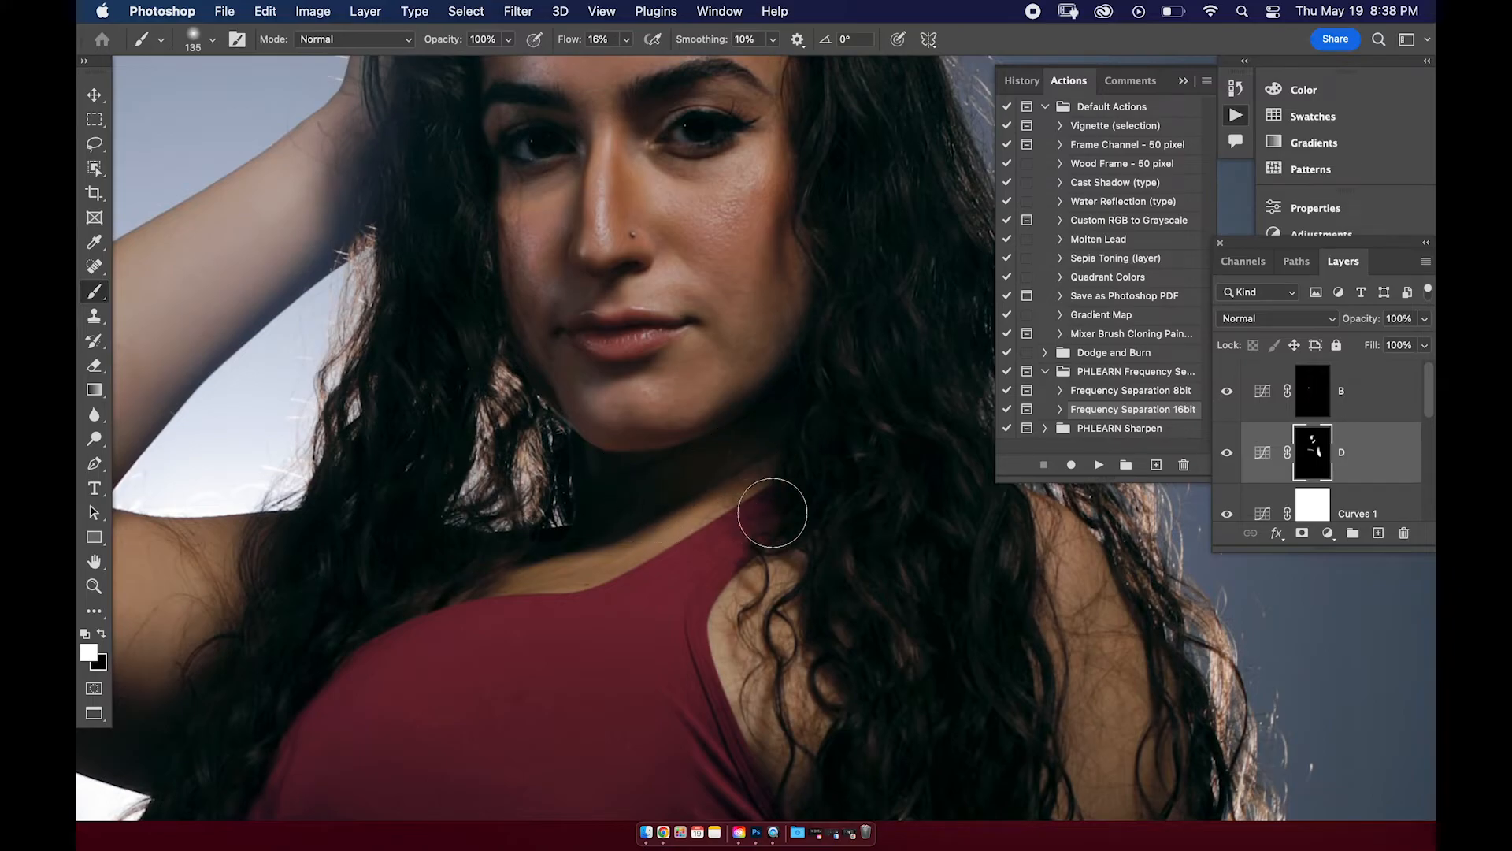
pyautogui.press('super+0')
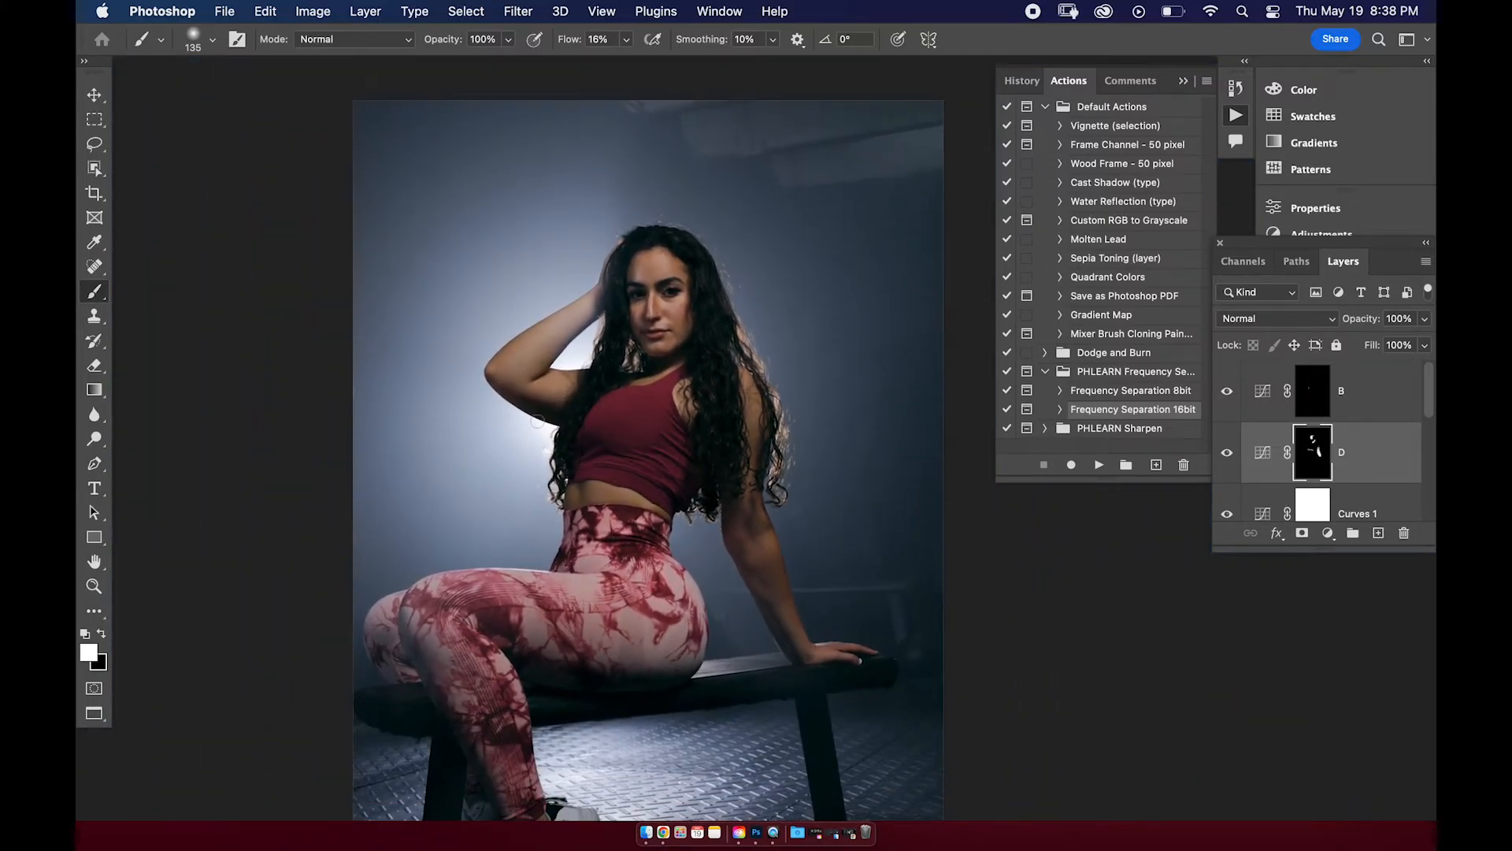
# Examine the dodged and burned areas across the whole figure, both close up and at full view.
pyautogui.scroll(5, 517, 398)
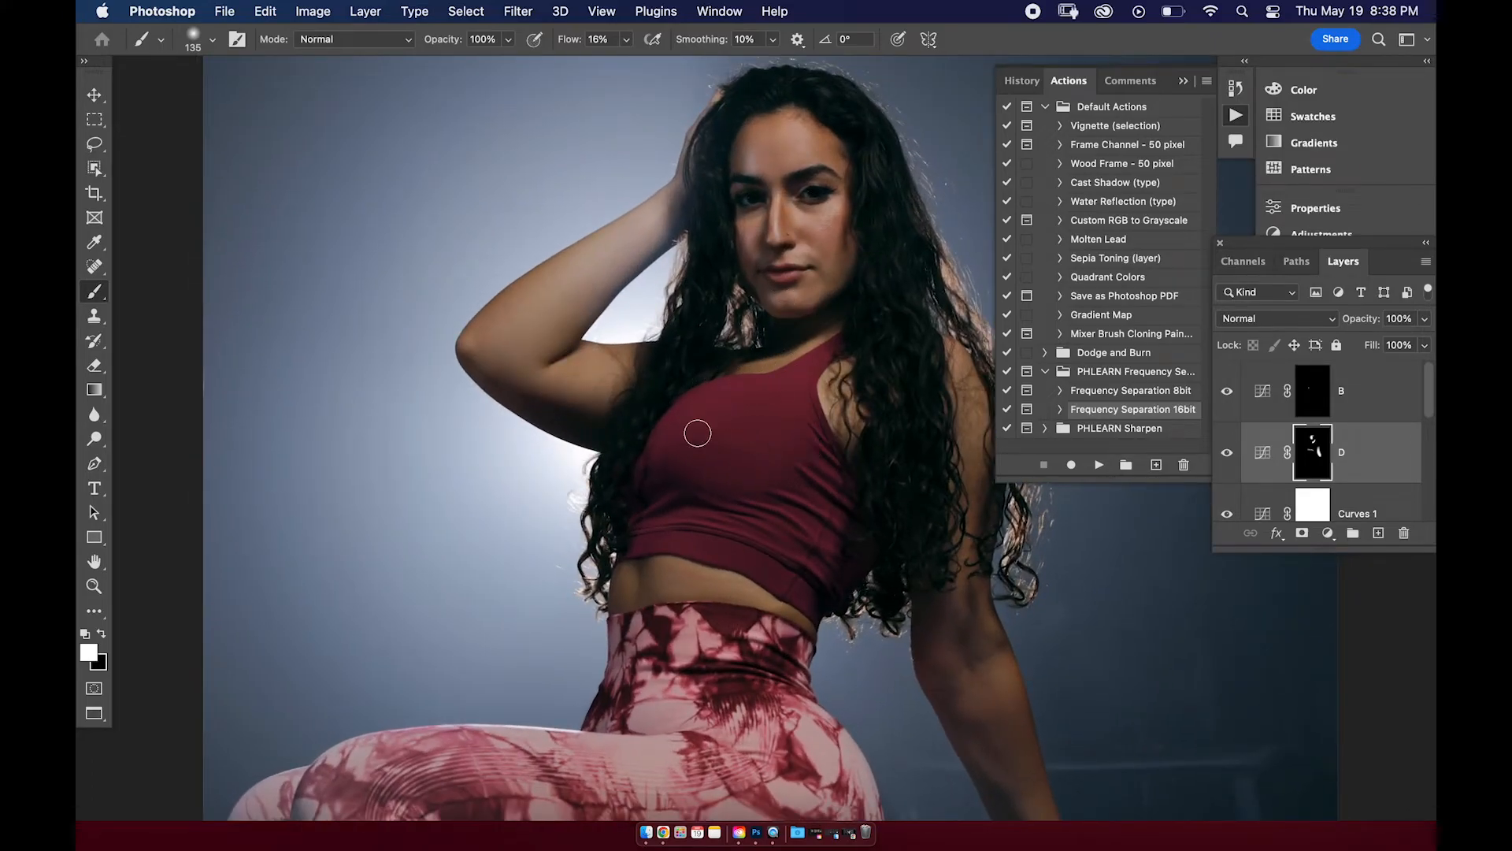
pyautogui.press('super+0')
pyautogui.moveTo(740, 517); pyautogui.dragTo(710, 391)
pyautogui.scroll(4, 733, 362)
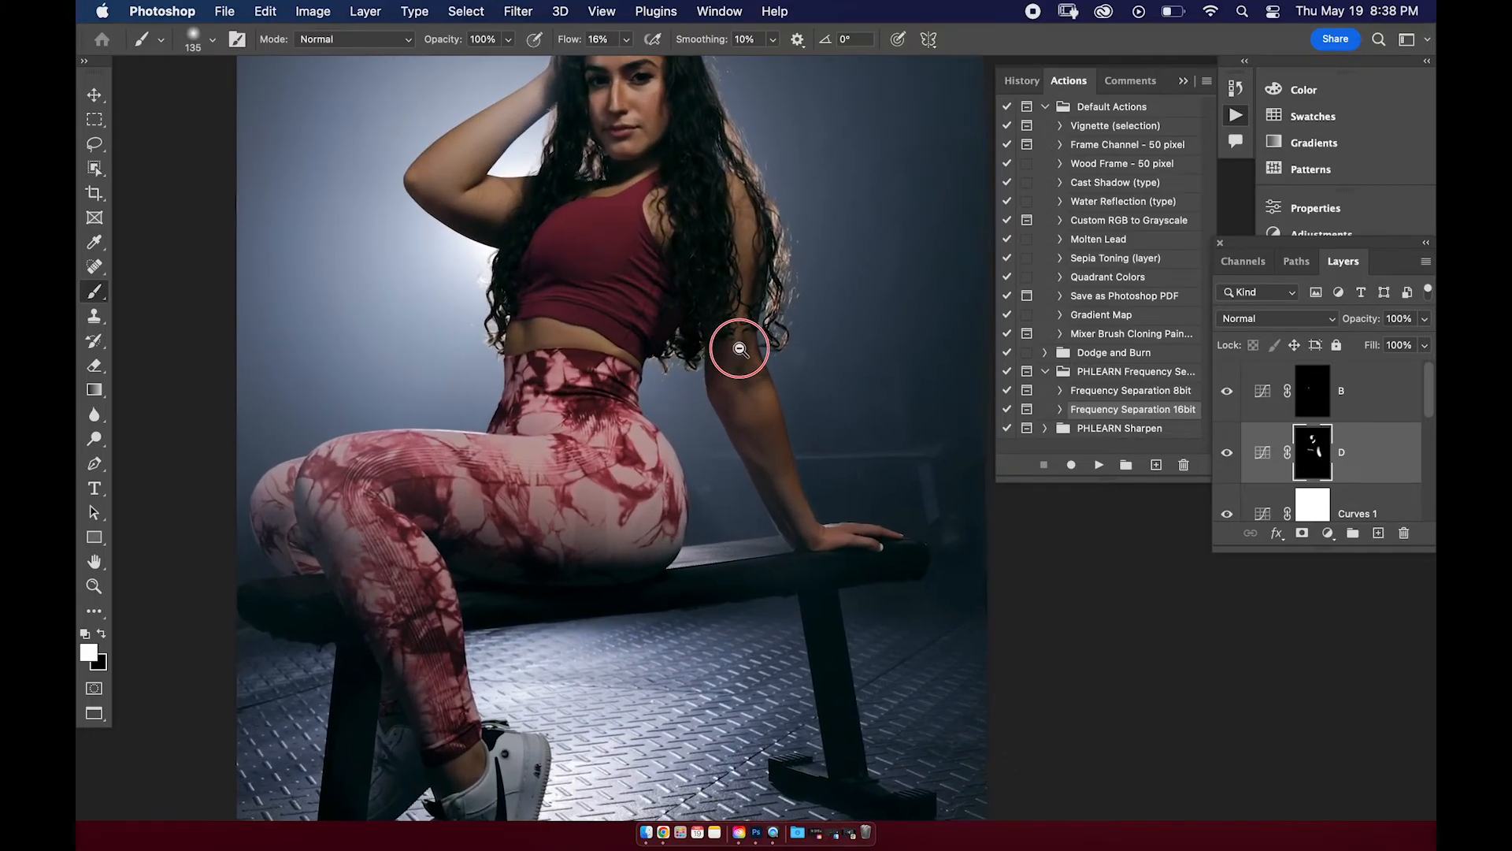
pyautogui.moveTo(584, 331); pyautogui.dragTo(627, 522)
pyautogui.moveTo(629, 409); pyautogui.dragTo(594, 419)
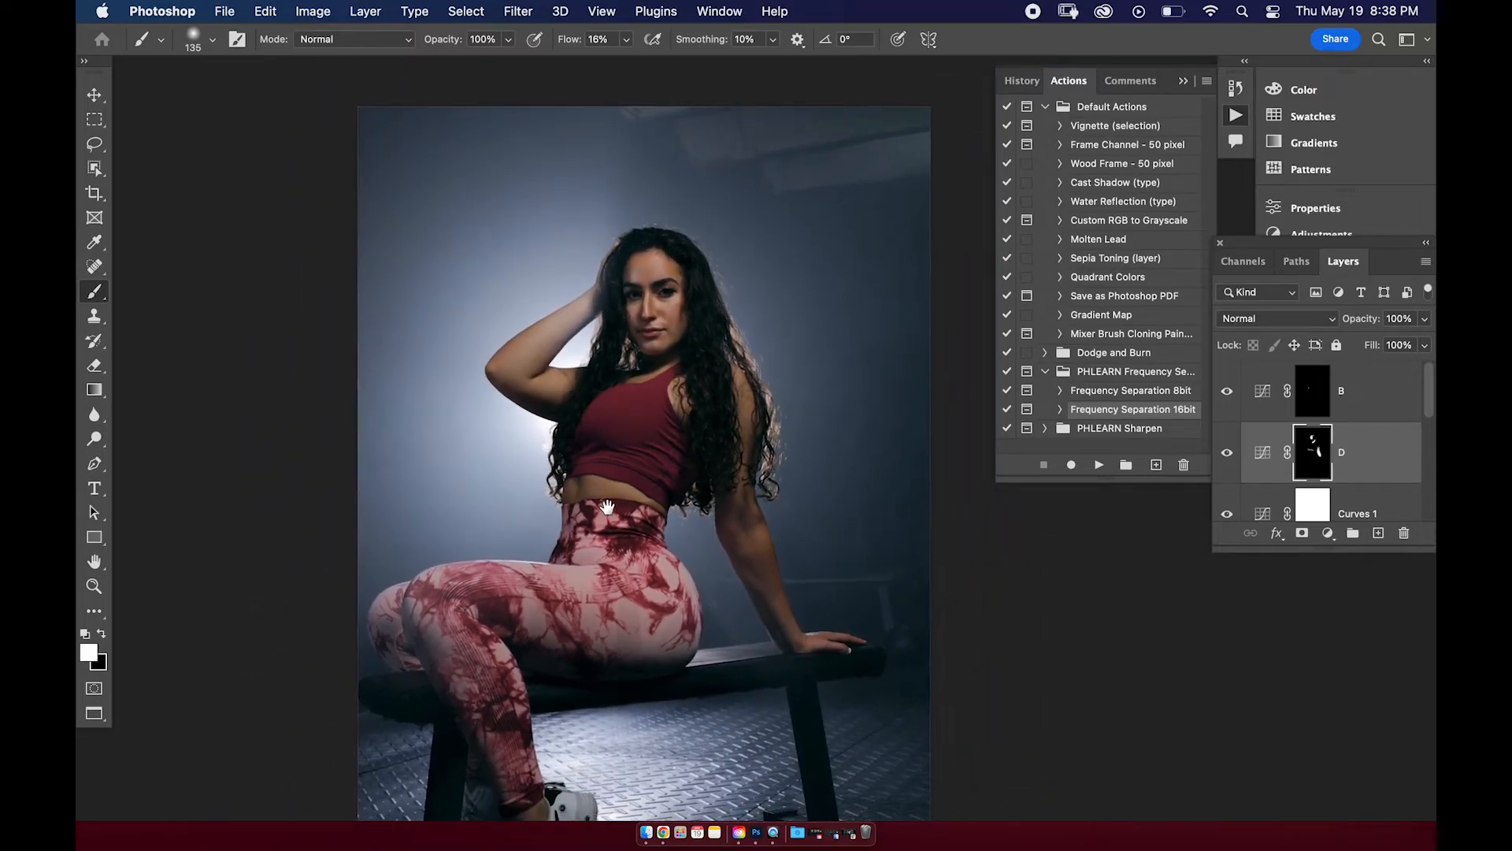
pyautogui.moveTo(608, 510); pyautogui.dragTo(619, 378)
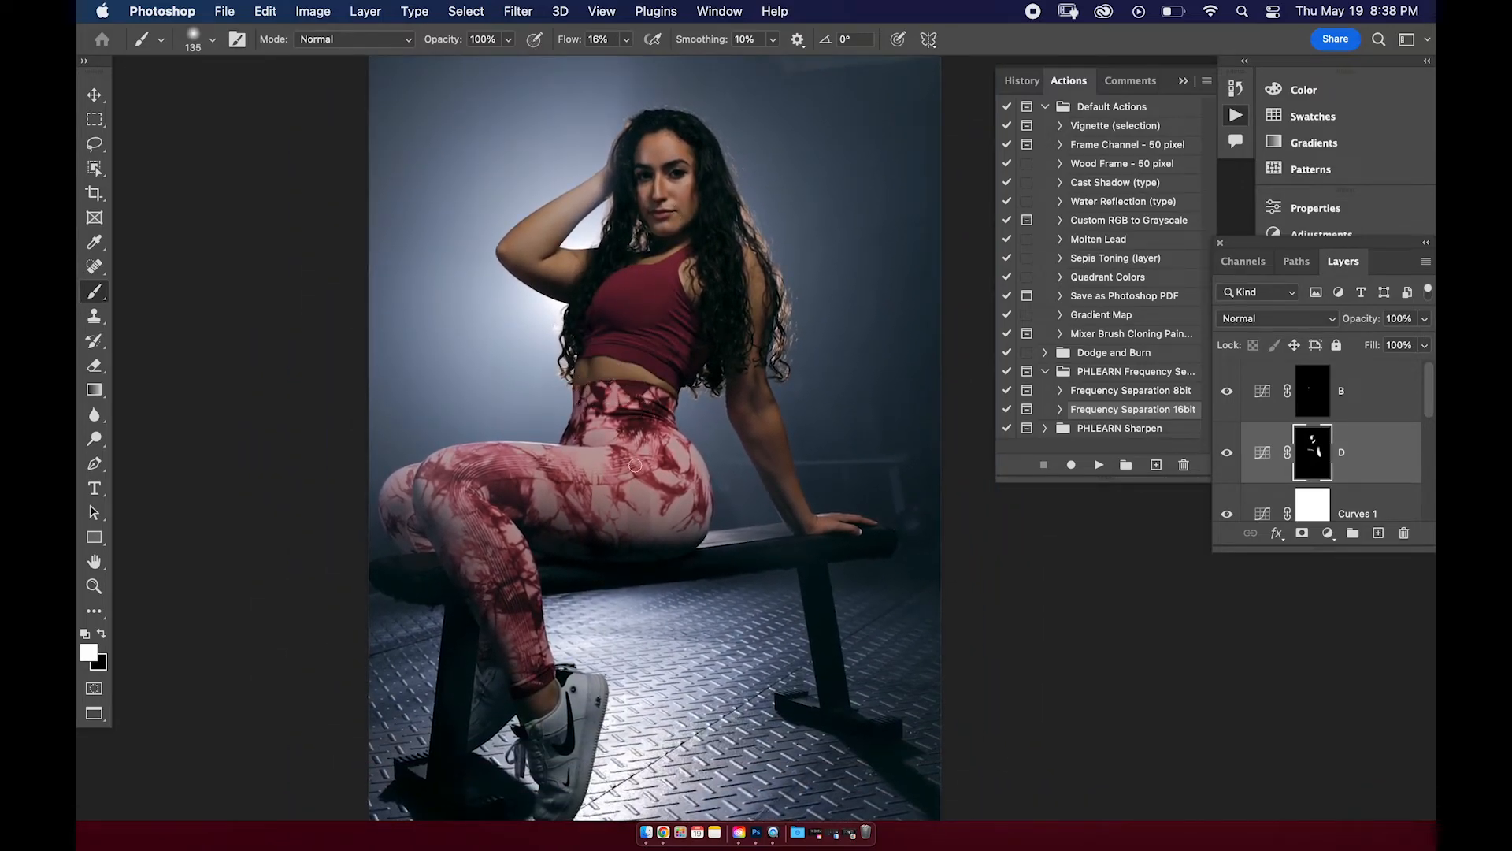
pyautogui.scroll(-3, 638, 341)
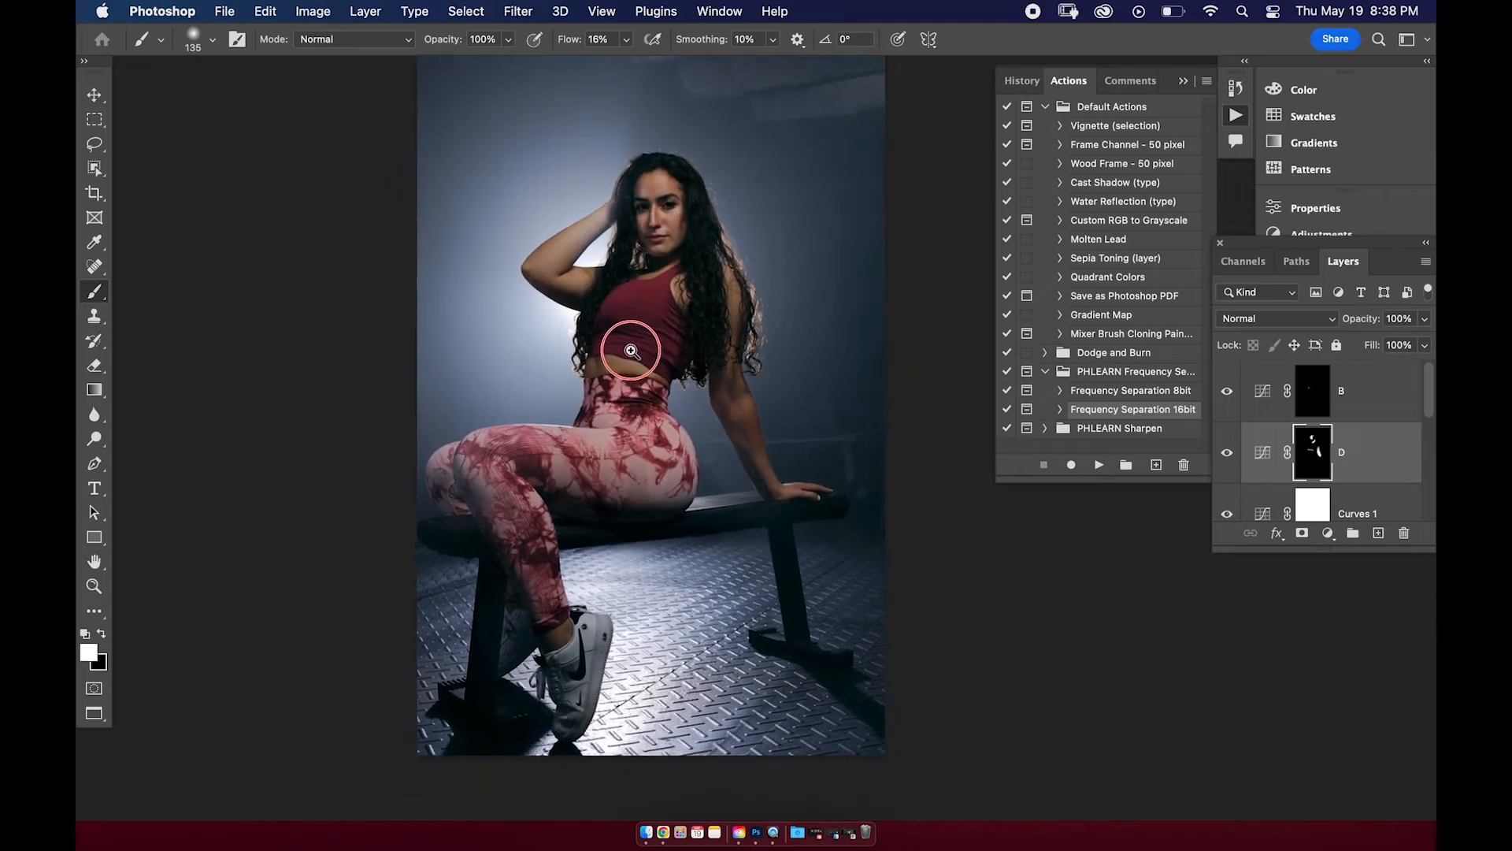
pyautogui.moveTo(623, 389); pyautogui.dragTo(650, 467)
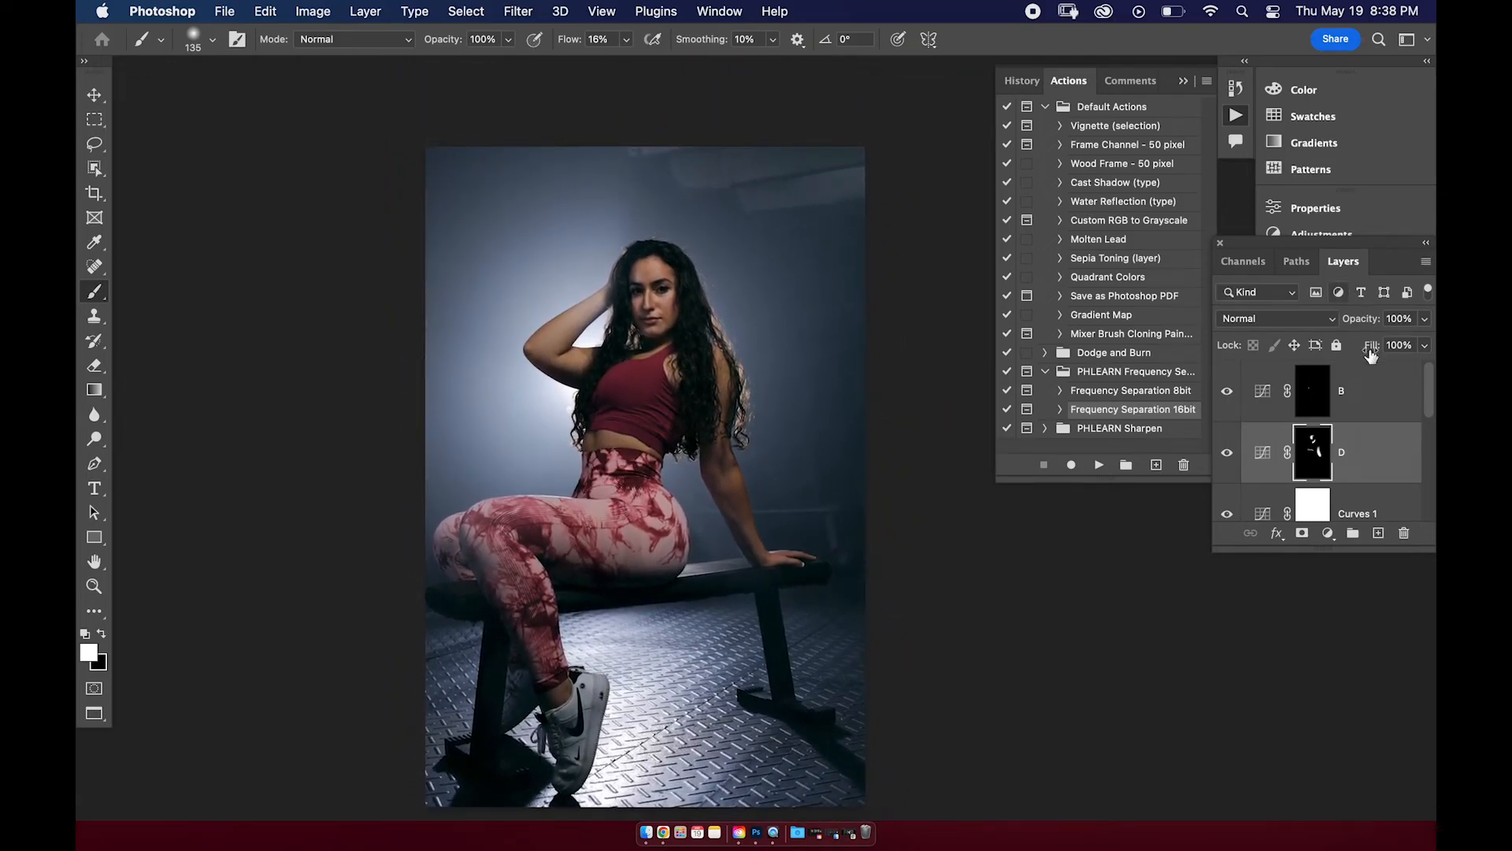
# Add a Levels adjustment layer above layer B with the midtone input at 1.04 and the white input at 244.
pyautogui.click(1353, 394)
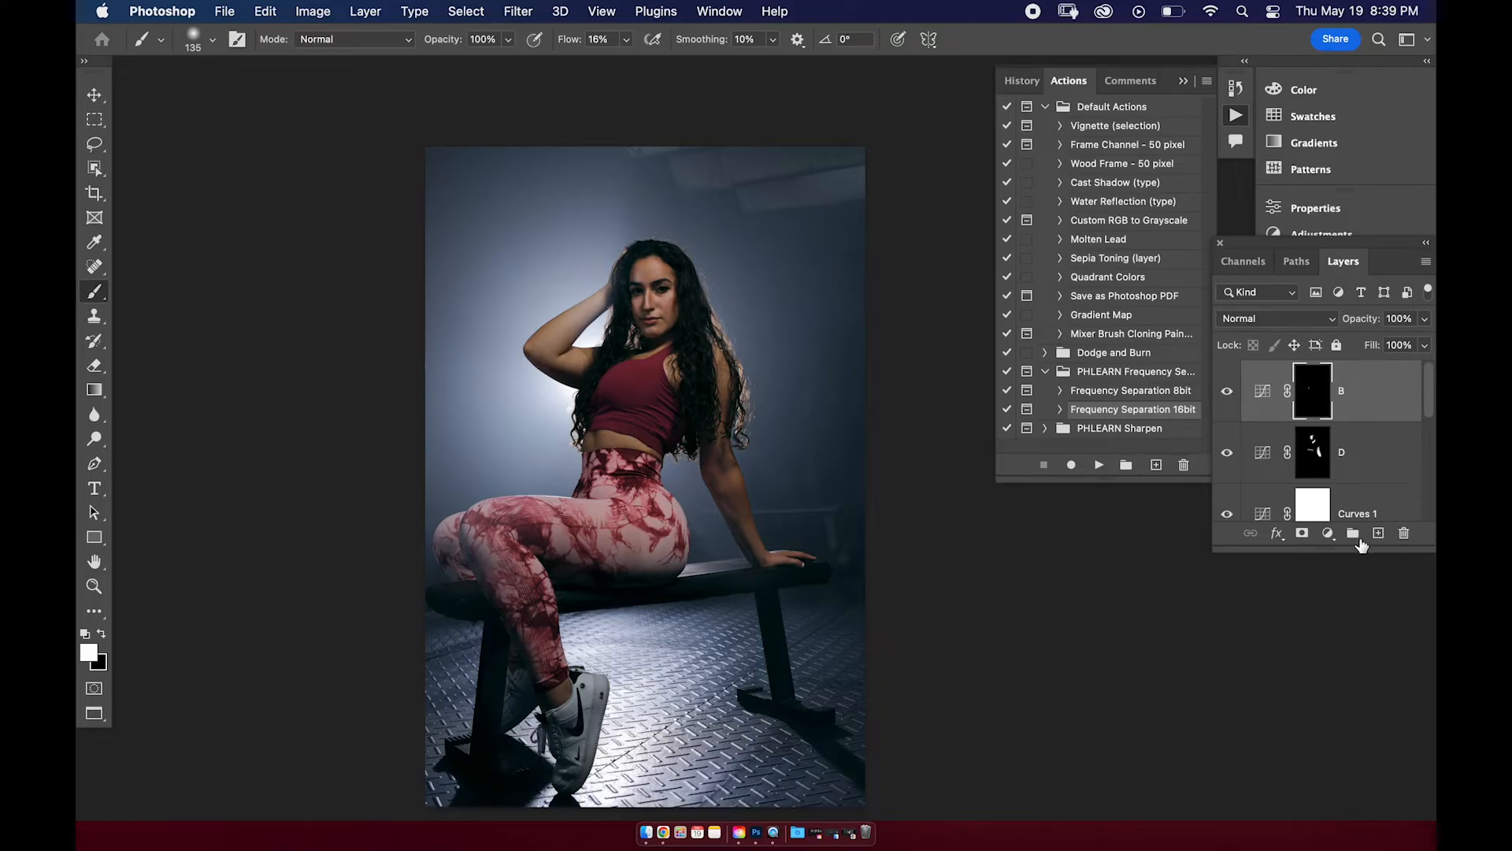
pyautogui.click(1329, 535)
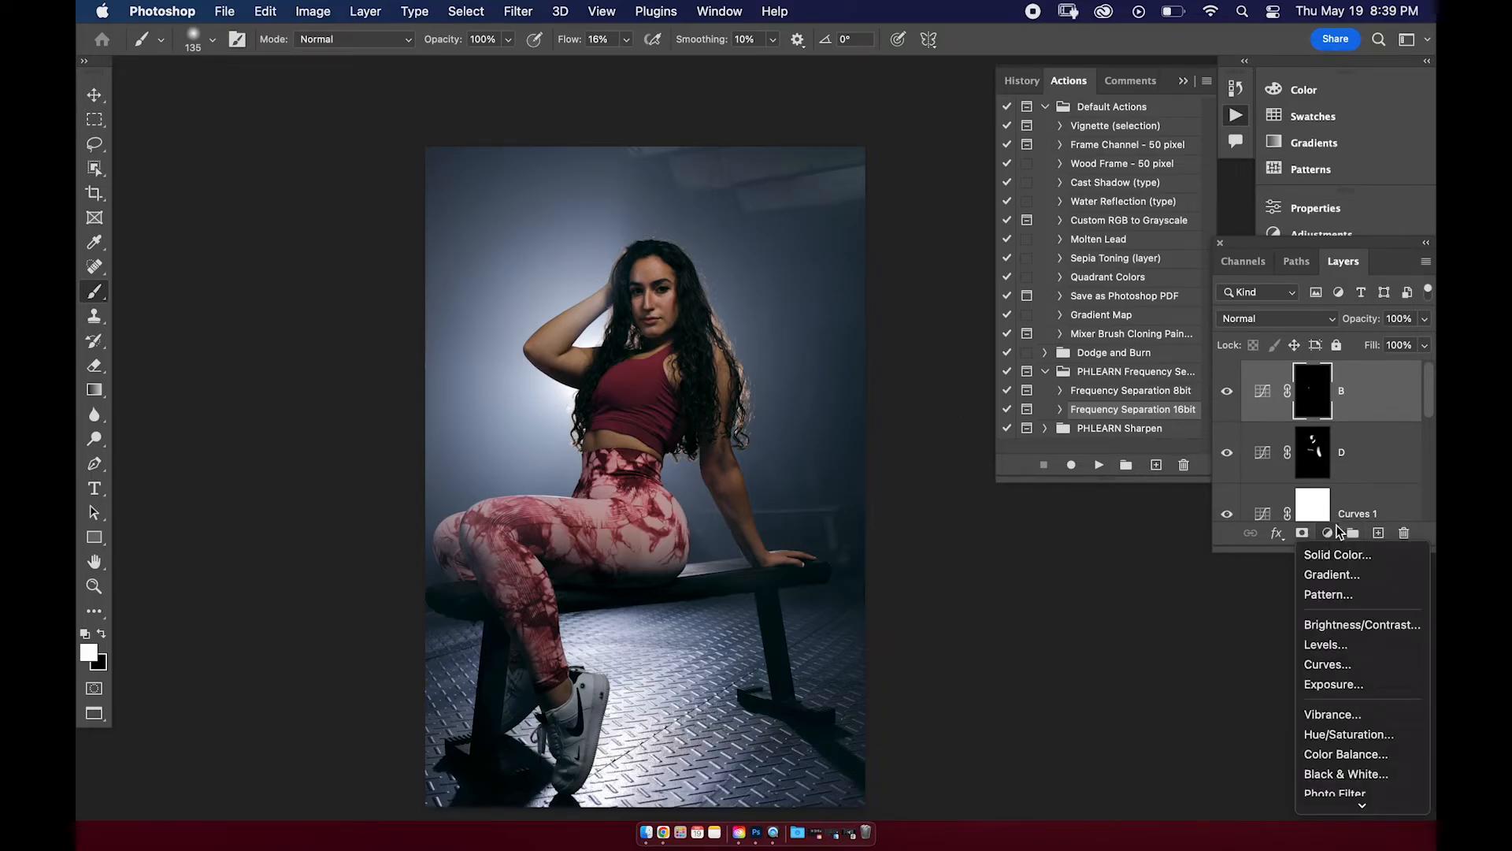
pyautogui.click(1344, 647)
pyautogui.moveTo(1025, 400)
pyautogui.mouseDown()
pyautogui.moveTo(1040, 406)
pyautogui.moveTo(1015, 400)
pyautogui.mouseUp()
pyautogui.moveTo(1127, 401); pyautogui.dragTo(1123, 406)
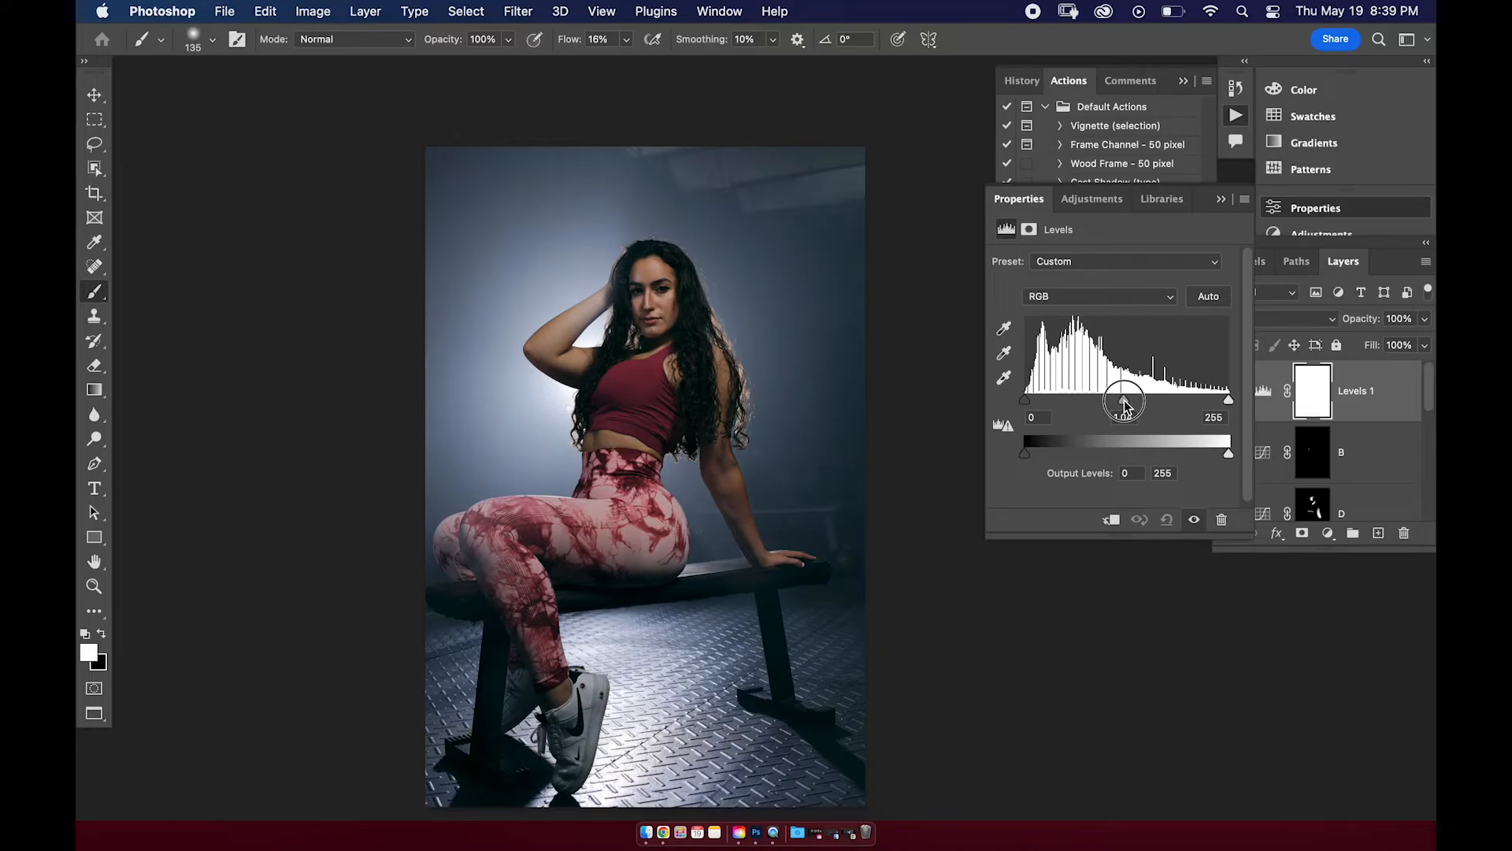
pyautogui.moveTo(1230, 400); pyautogui.dragTo(1221, 407)
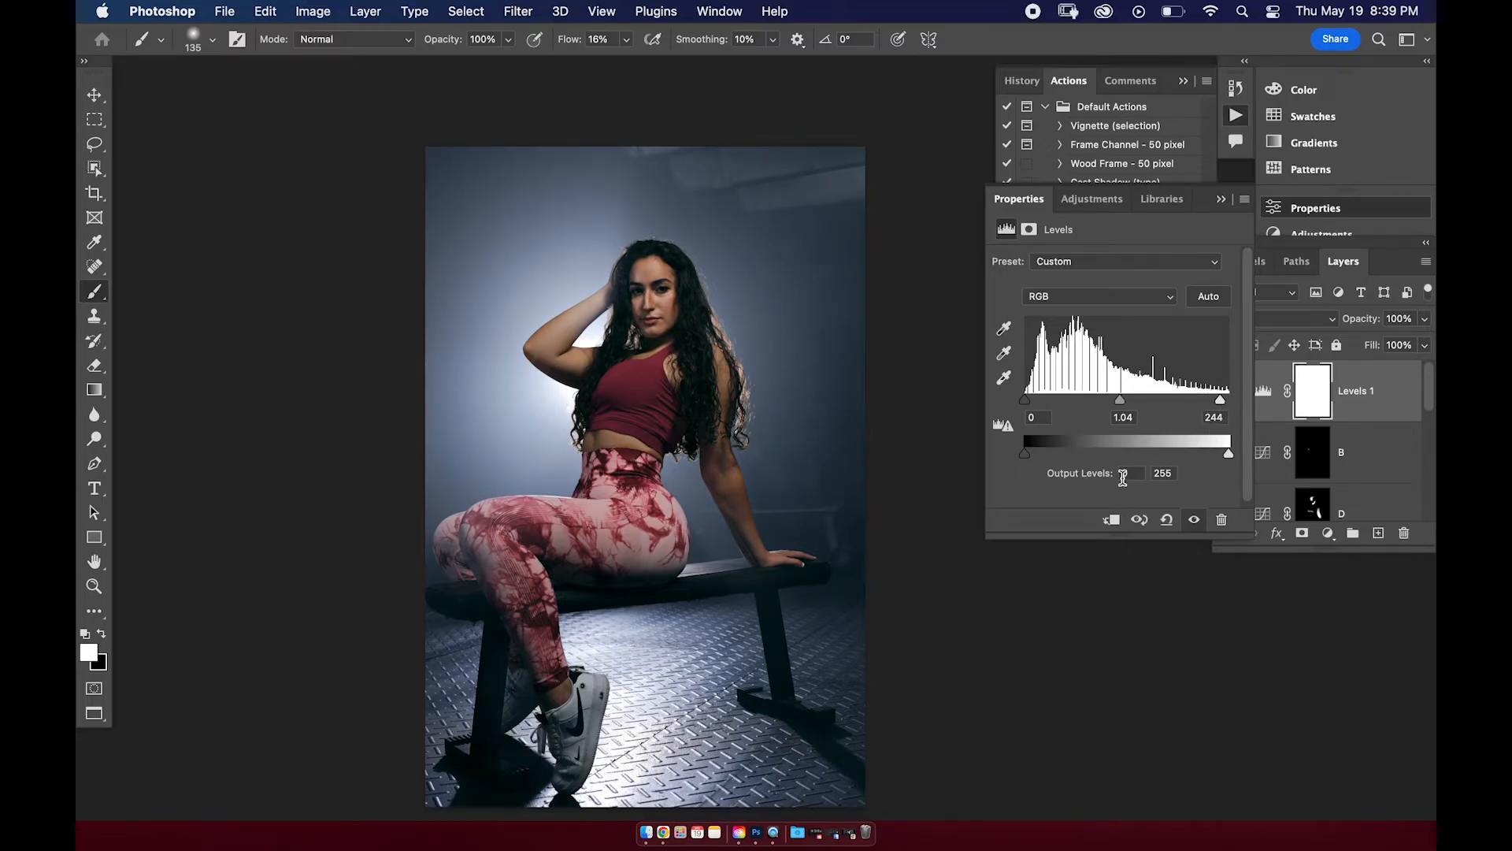
pyautogui.click(1222, 202)
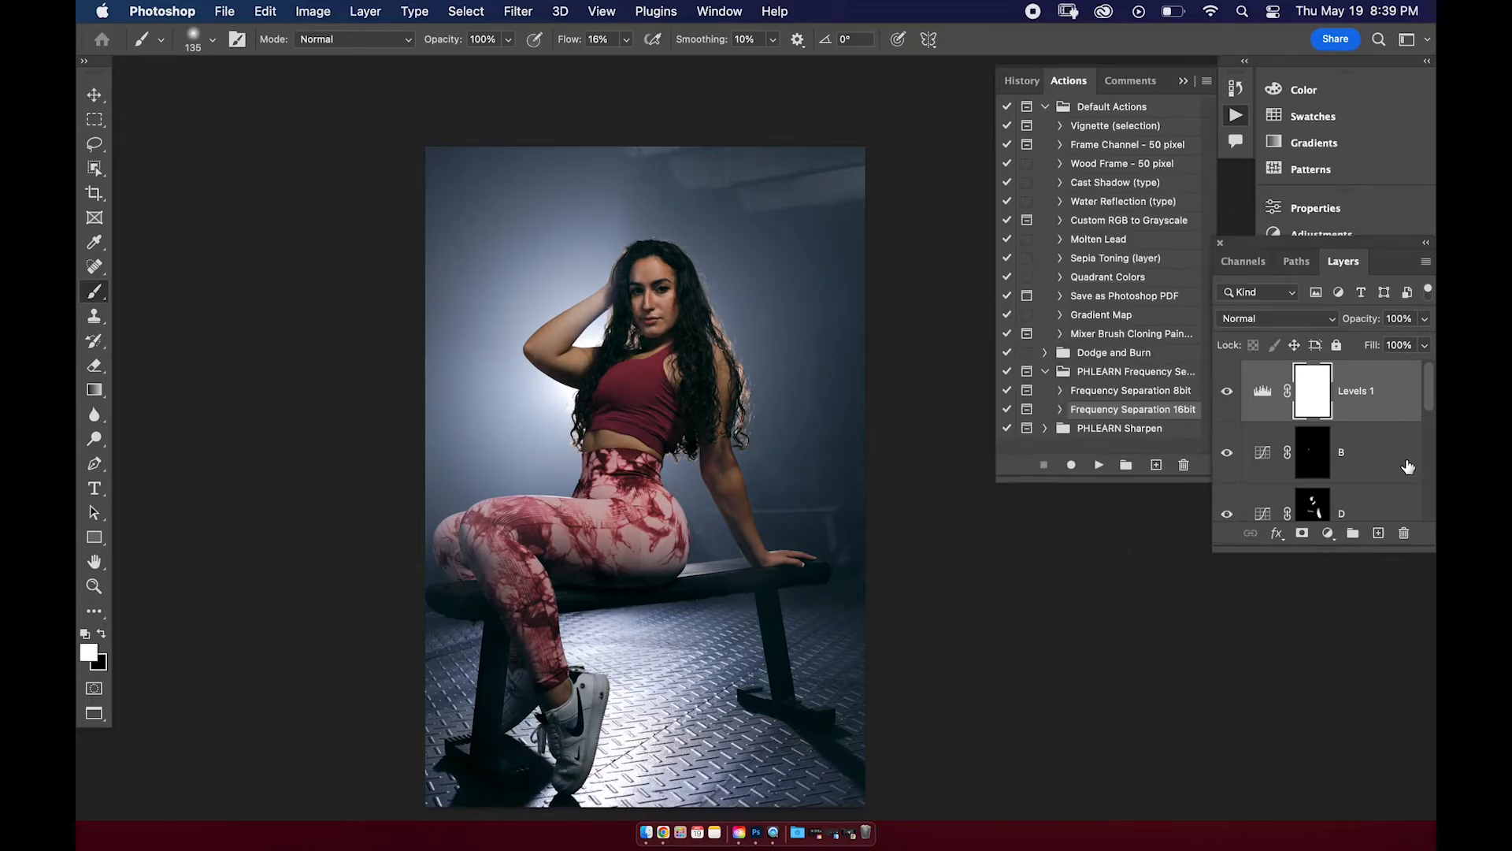
# Add a Color Balance adjustment layer above Levels 1 with midtones at +4 Cyan-Red and +3 Yellow-Blue.
pyautogui.click(1329, 533)
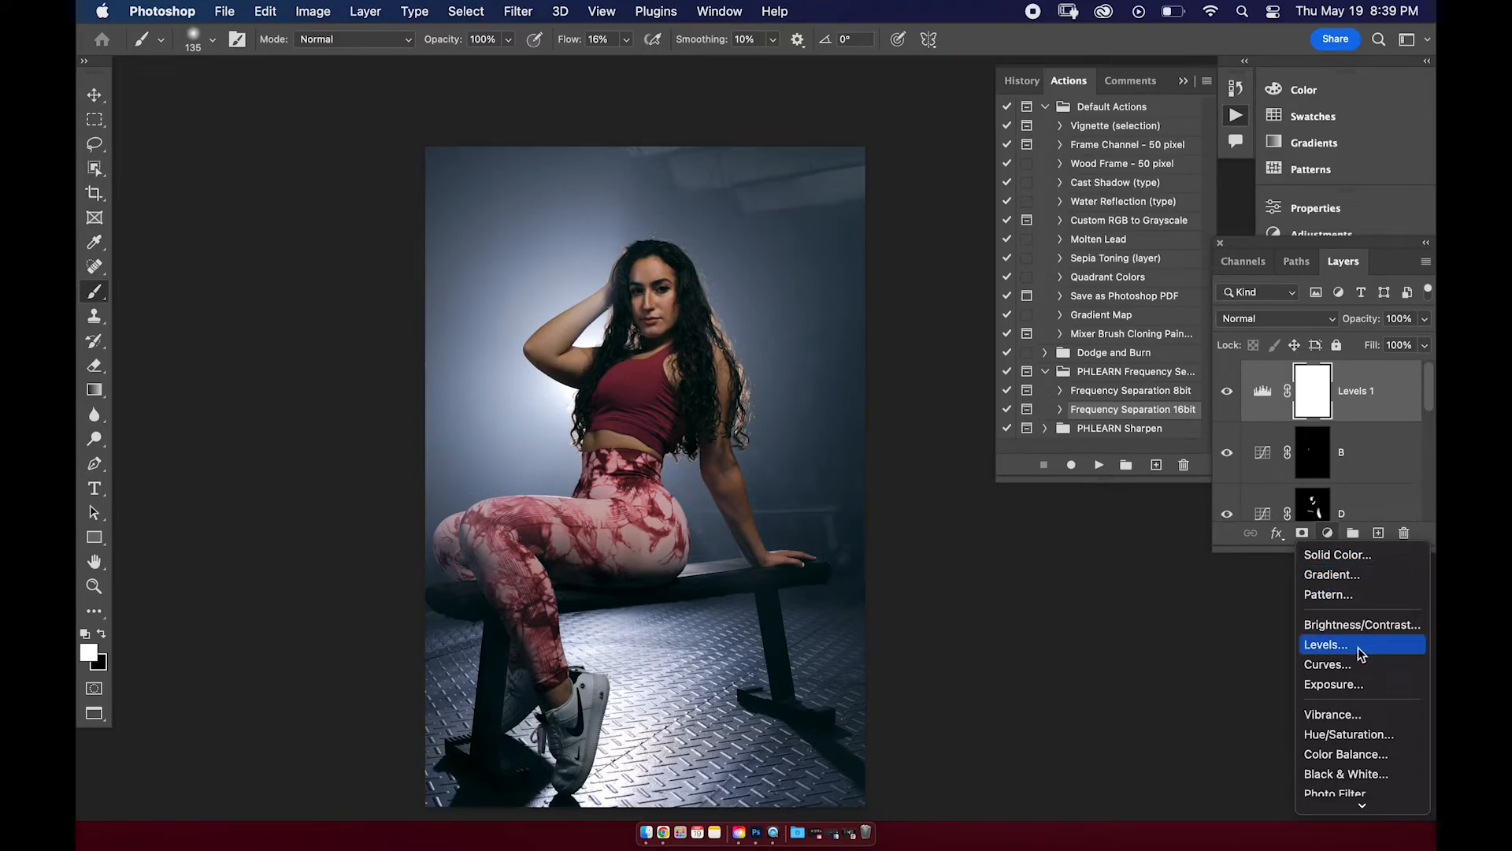
pyautogui.click(1348, 754)
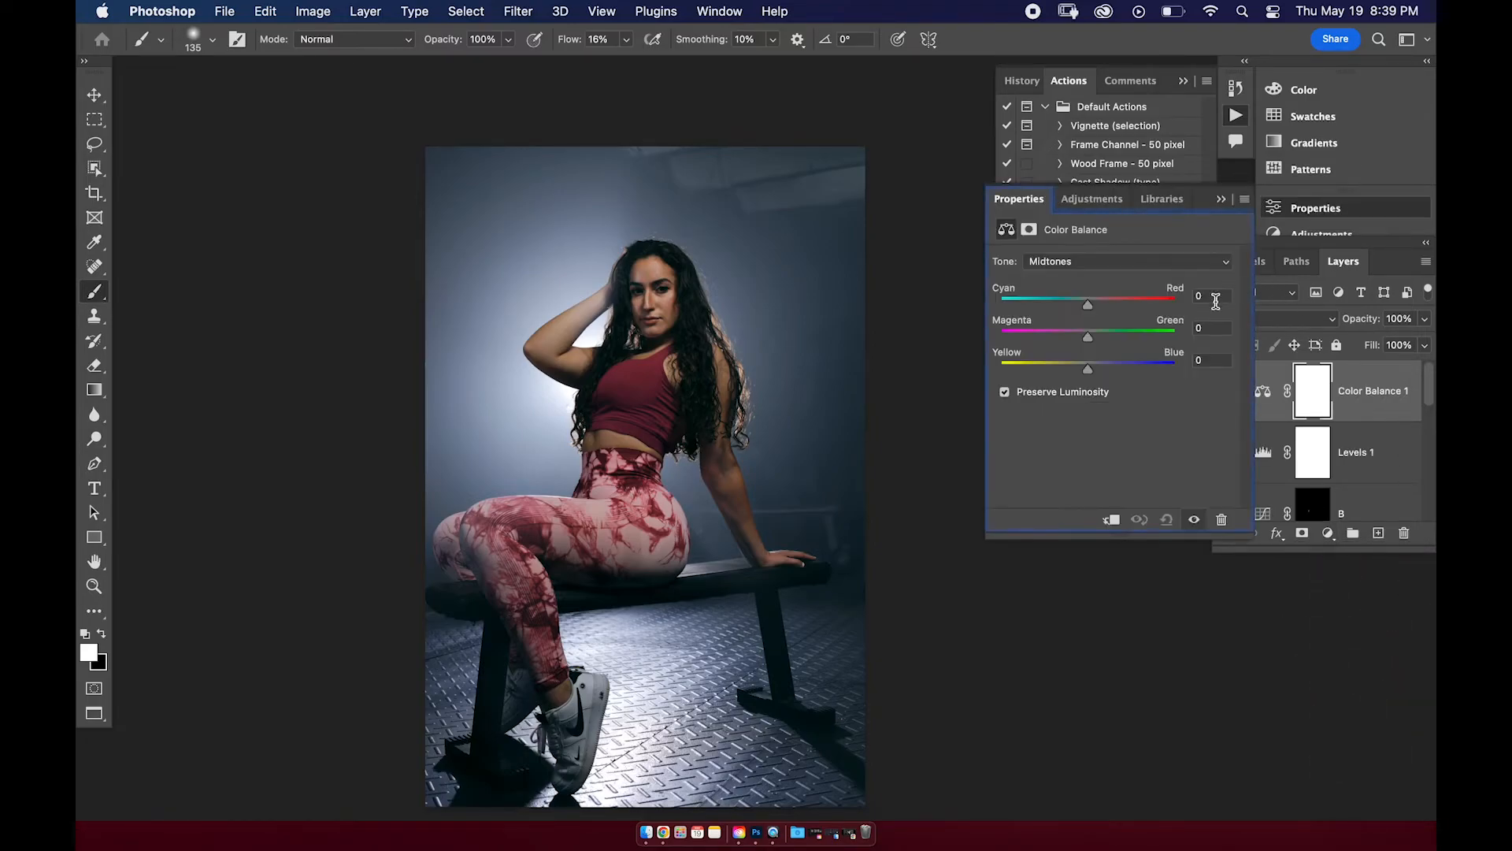
pyautogui.moveTo(1088, 306); pyautogui.dragTo(1091, 311)
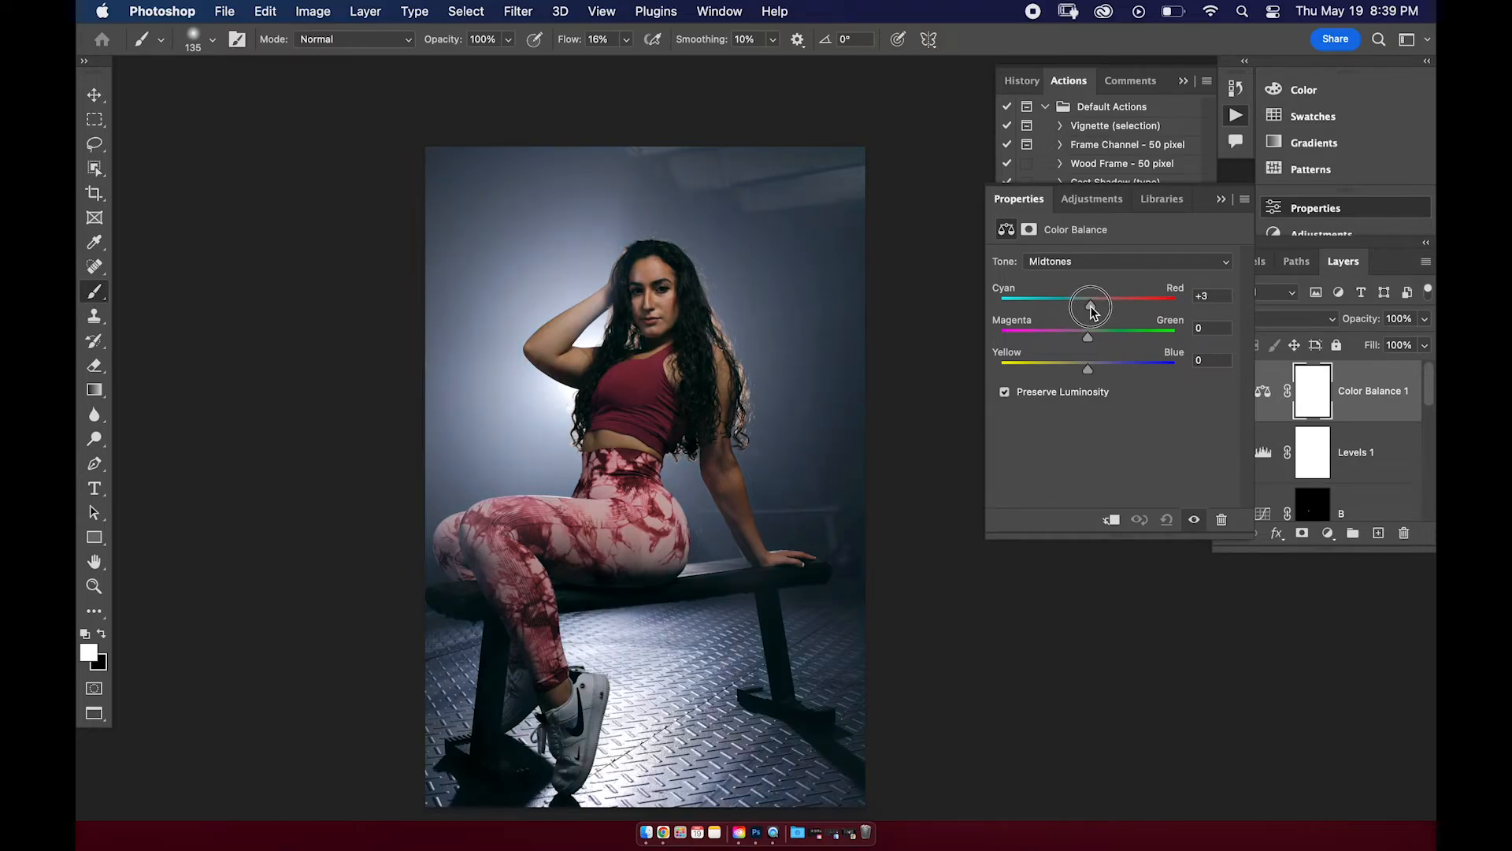
pyautogui.moveTo(1092, 311); pyautogui.dragTo(1095, 311)
pyautogui.moveTo(1089, 371); pyautogui.dragTo(1089, 373)
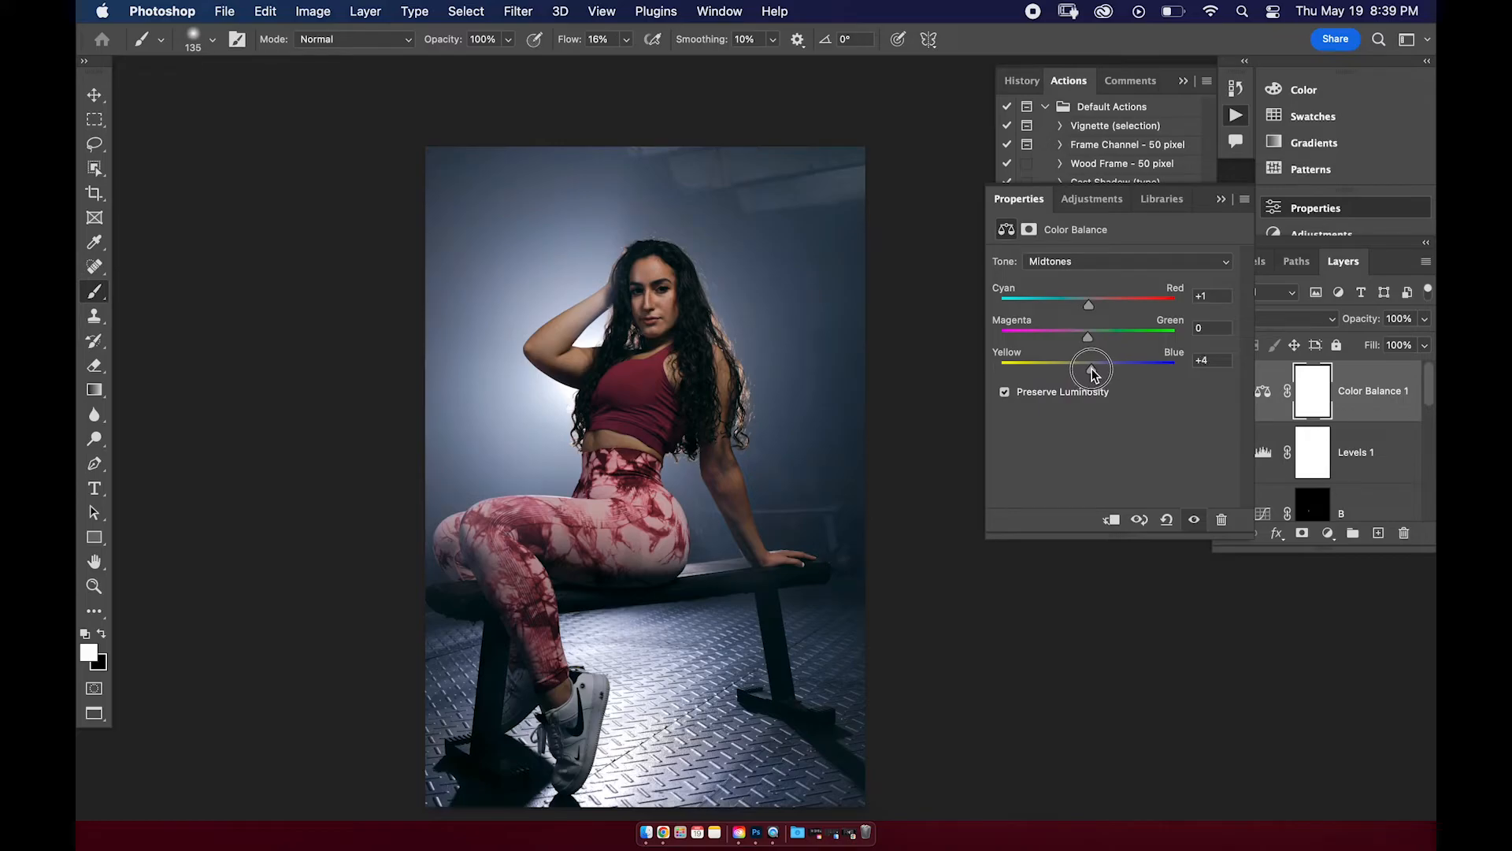
pyautogui.moveTo(1093, 373)
pyautogui.mouseDown()
pyautogui.moveTo(1075, 378)
pyautogui.moveTo(1090, 374)
pyautogui.mouseUp()
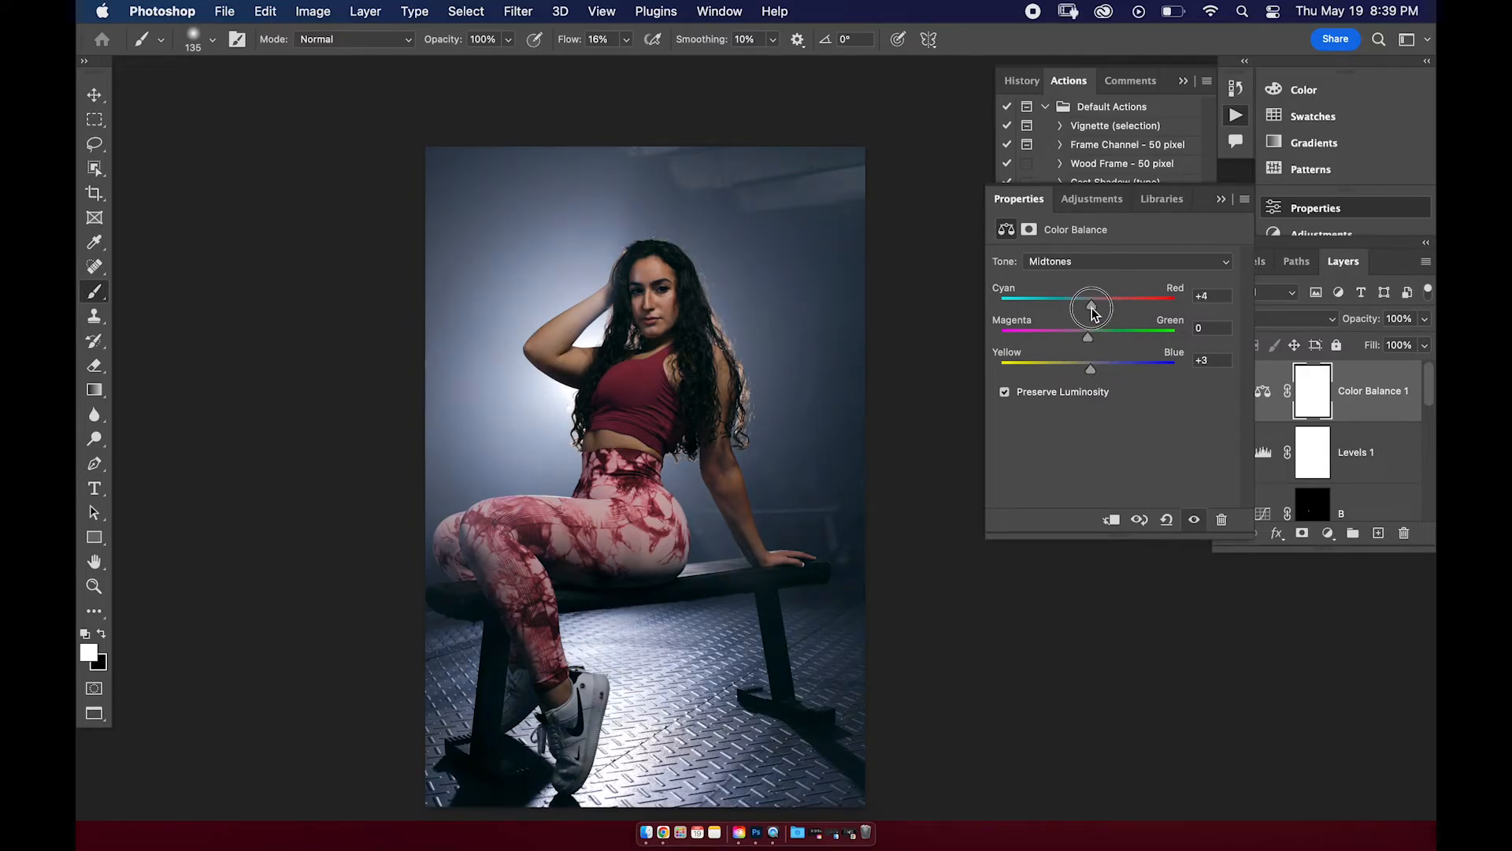
# Set the Color Balance highlights to -5 Cyan-Red and shift them slightly toward blue.
pyautogui.click(1107, 263)
pyautogui.click(1101, 273)
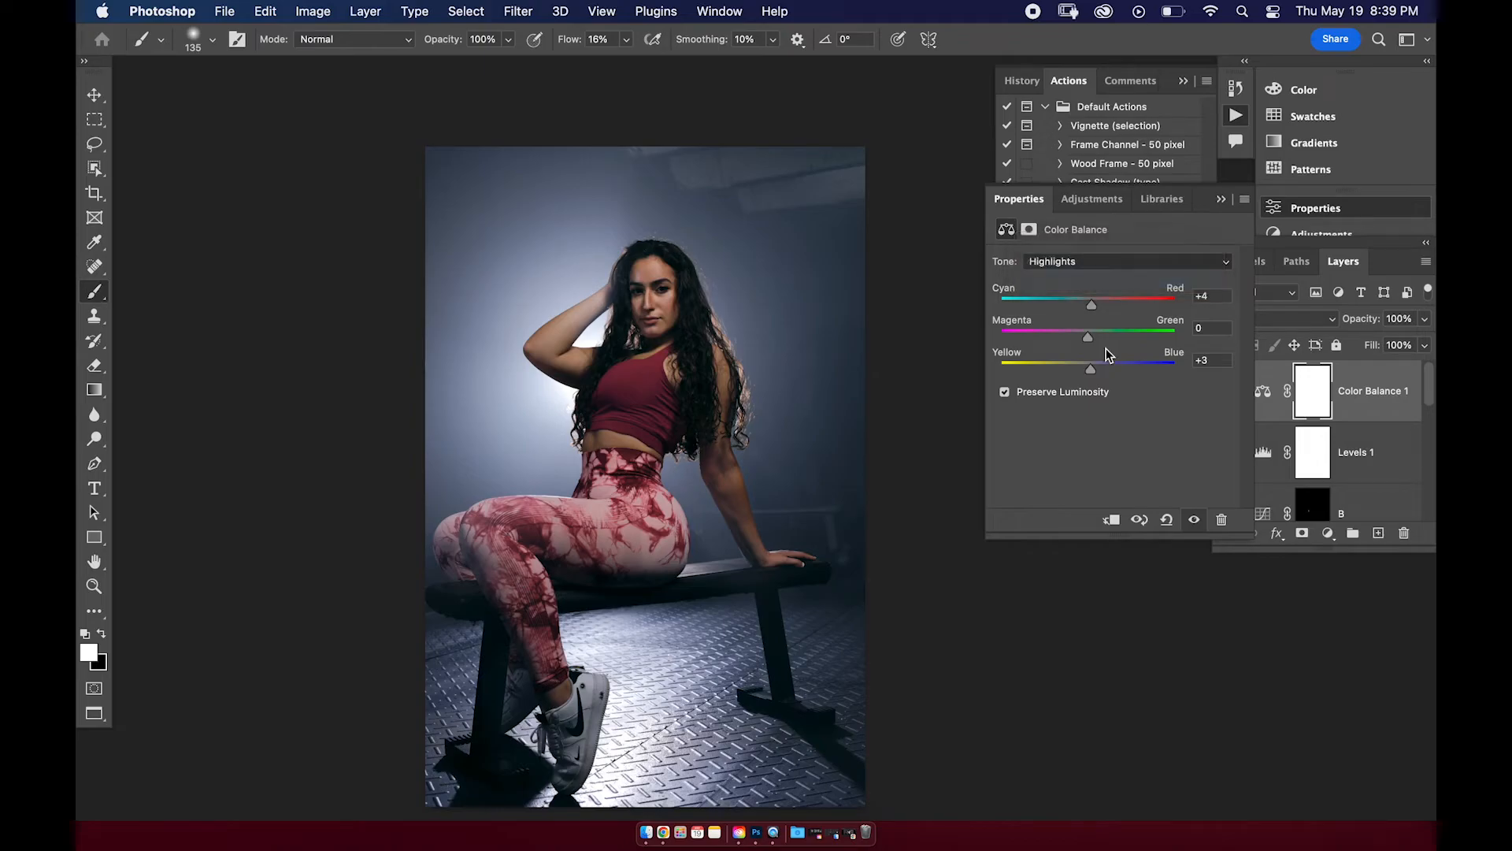
pyautogui.click(1092, 307)
pyautogui.moveTo(1093, 309)
pyautogui.mouseDown()
pyautogui.moveTo(1111, 312)
pyautogui.moveTo(1067, 316)
pyautogui.moveTo(1084, 318)
pyautogui.mouseUp()
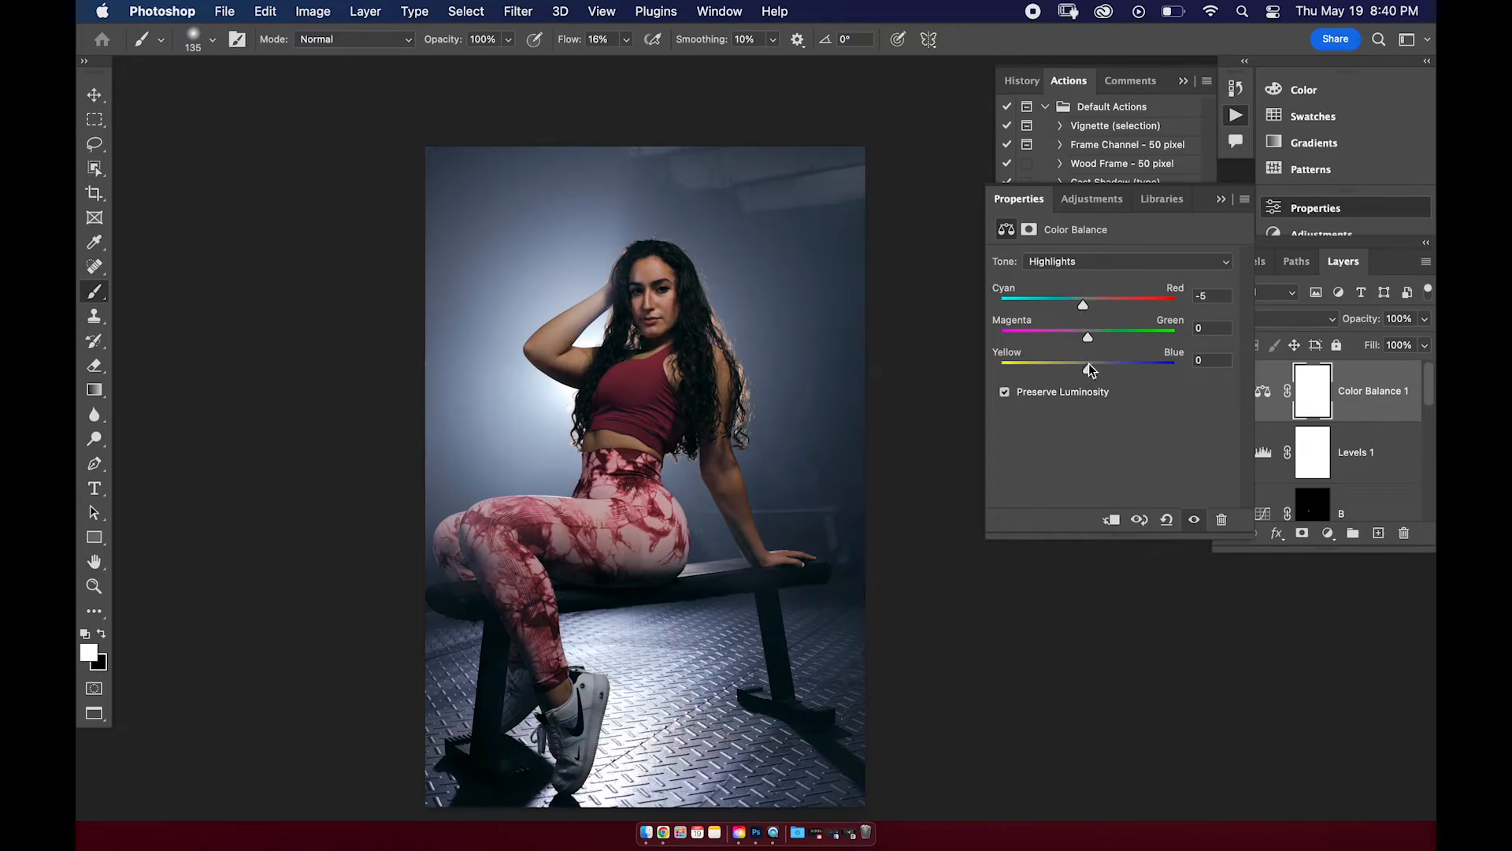
pyautogui.moveTo(1089, 372); pyautogui.dragTo(1094, 382)
# Set the Color Balance shadows to -1 Cyan-Red and -3 Yellow-Blue, and collapse the adjustment's properties.
pyautogui.click(1093, 261)
pyautogui.click(1089, 229)
pyautogui.moveTo(1090, 309); pyautogui.dragTo(1088, 312)
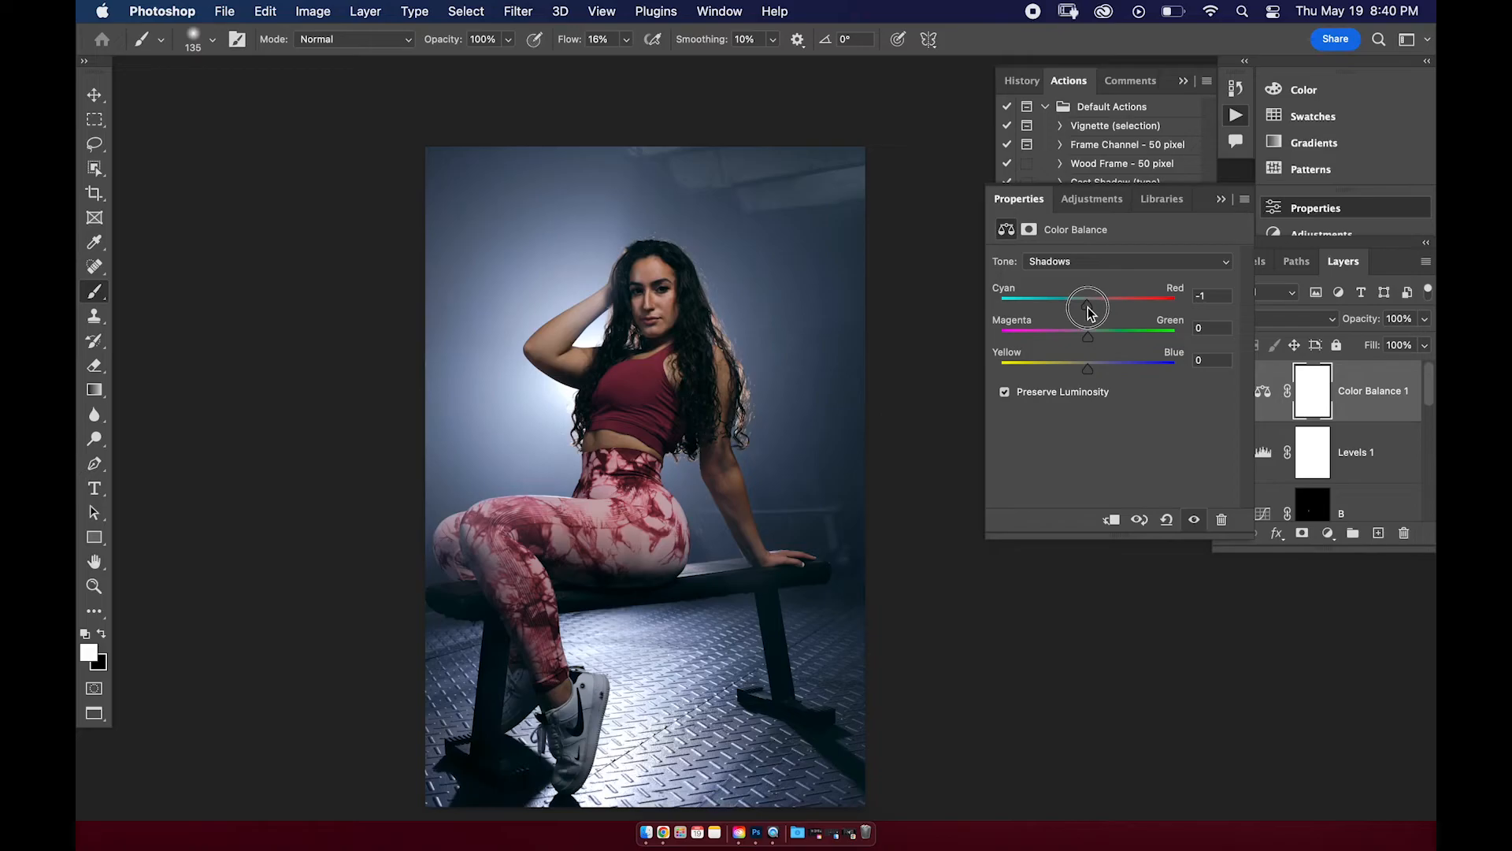
pyautogui.moveTo(1091, 366); pyautogui.dragTo(1087, 377)
pyautogui.scroll(3, 756, 294)
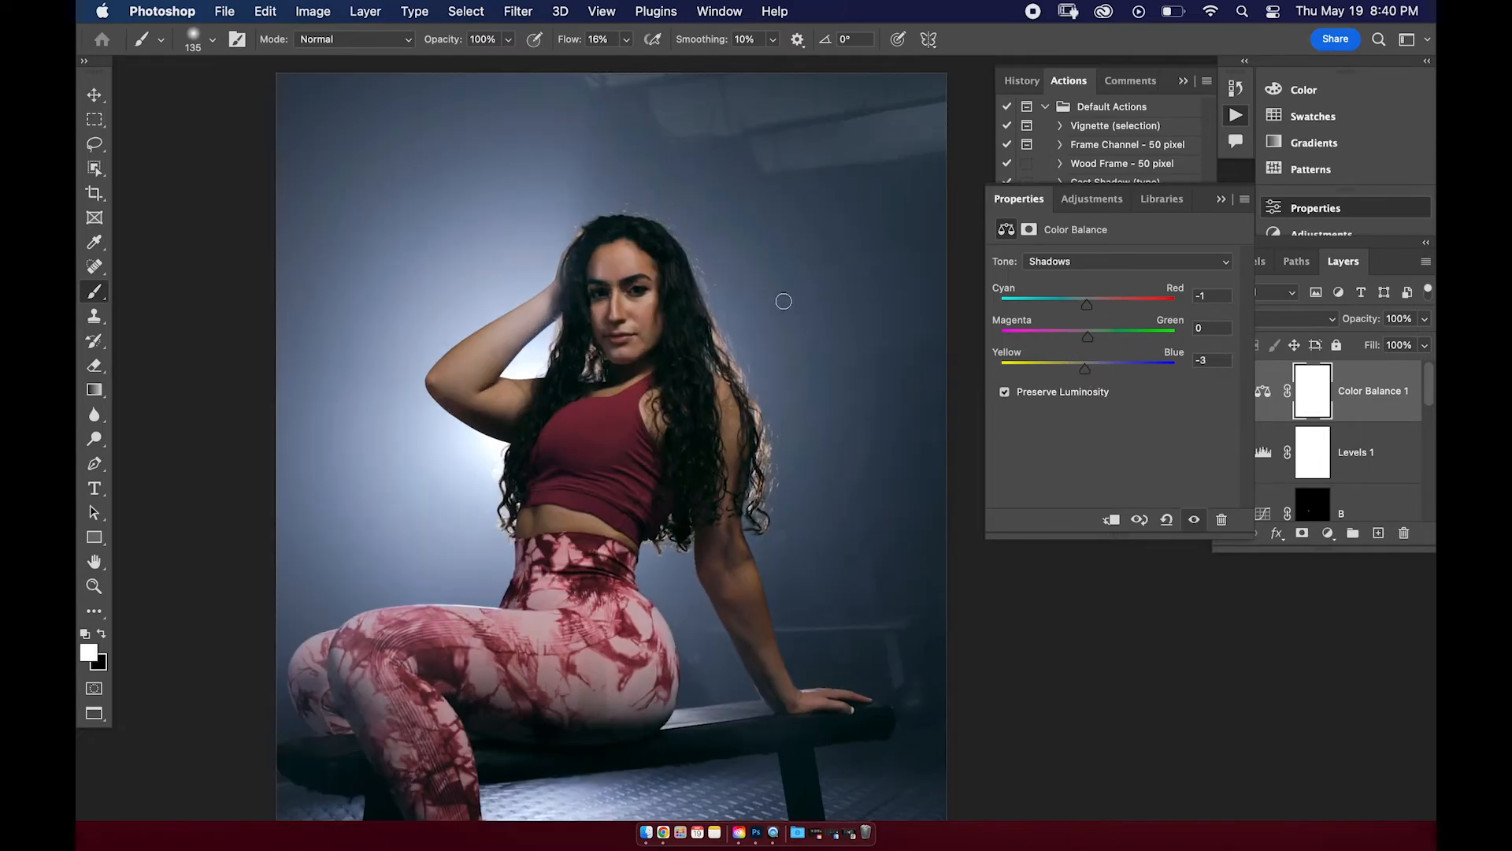
pyautogui.scroll(-2, 781, 346)
pyautogui.scroll(-2, 787, 347)
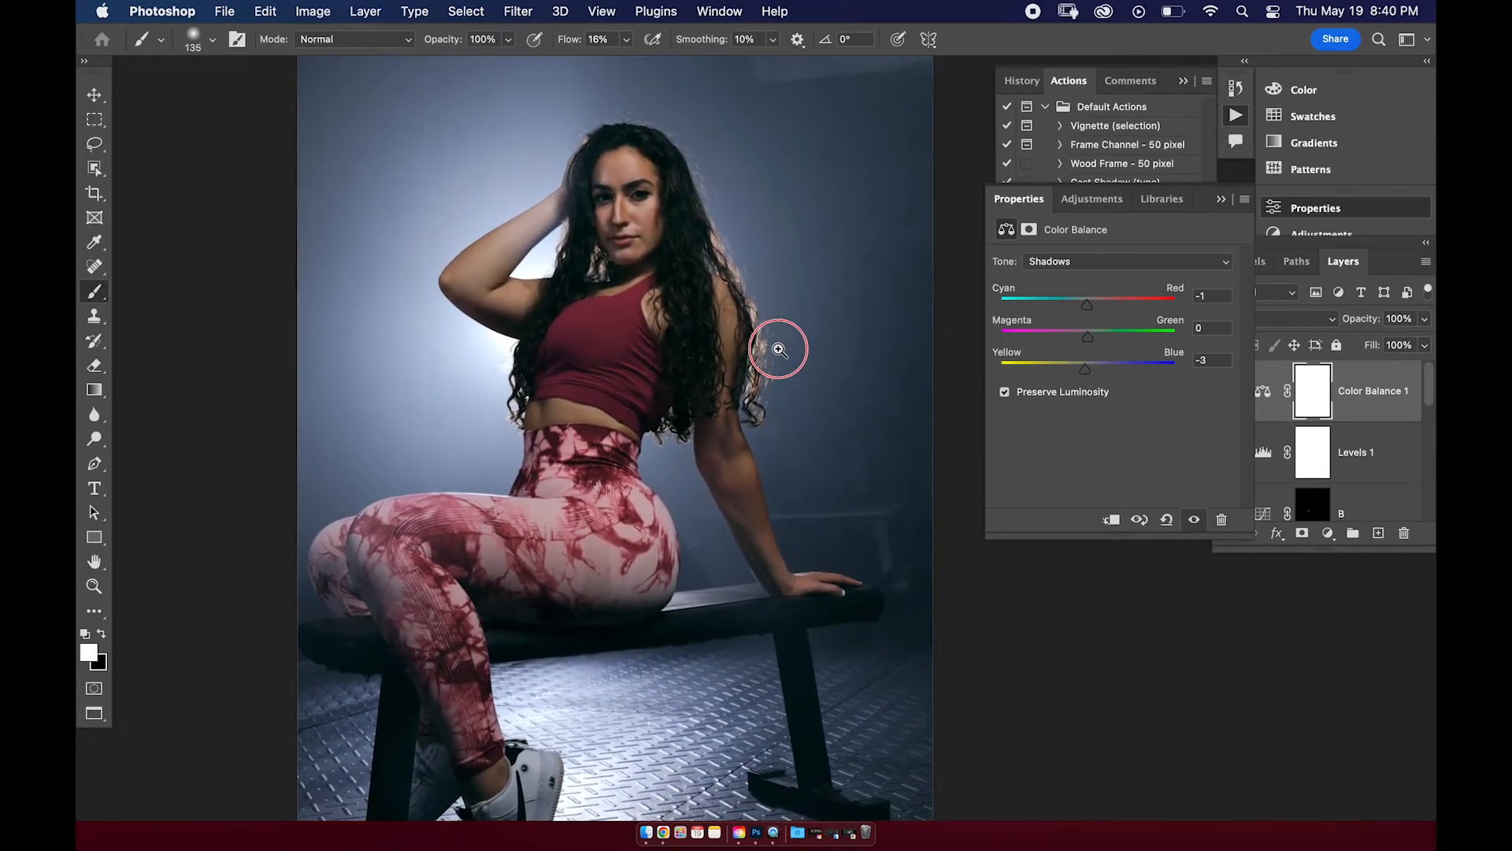
pyautogui.click(1222, 200)
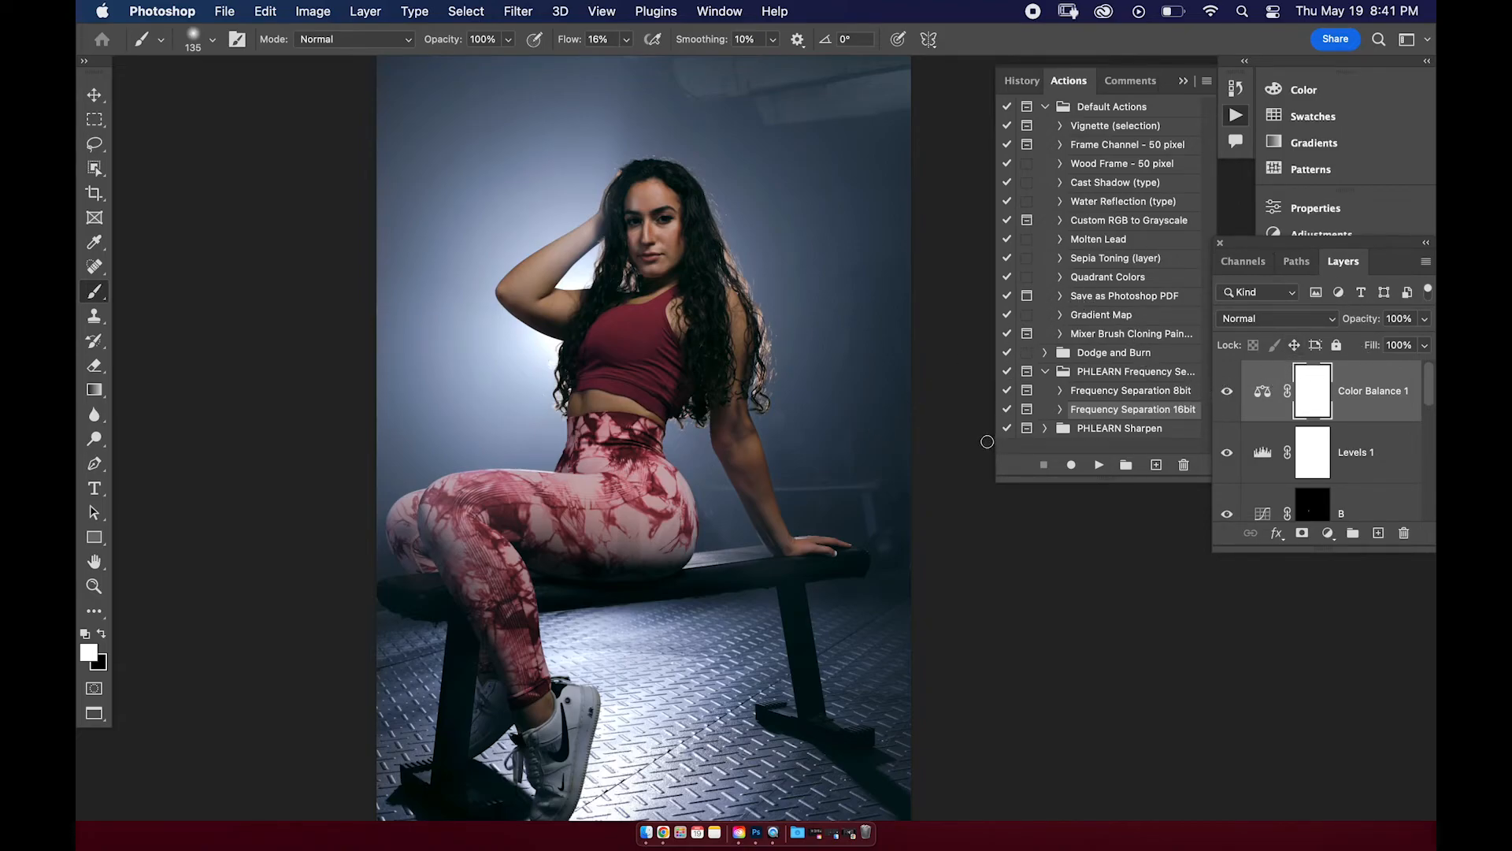
# Run the PHLEARN Sharpen +2 action on the portrait and select the sharpening layer's smart filter mask.
pyautogui.click(1045, 430)
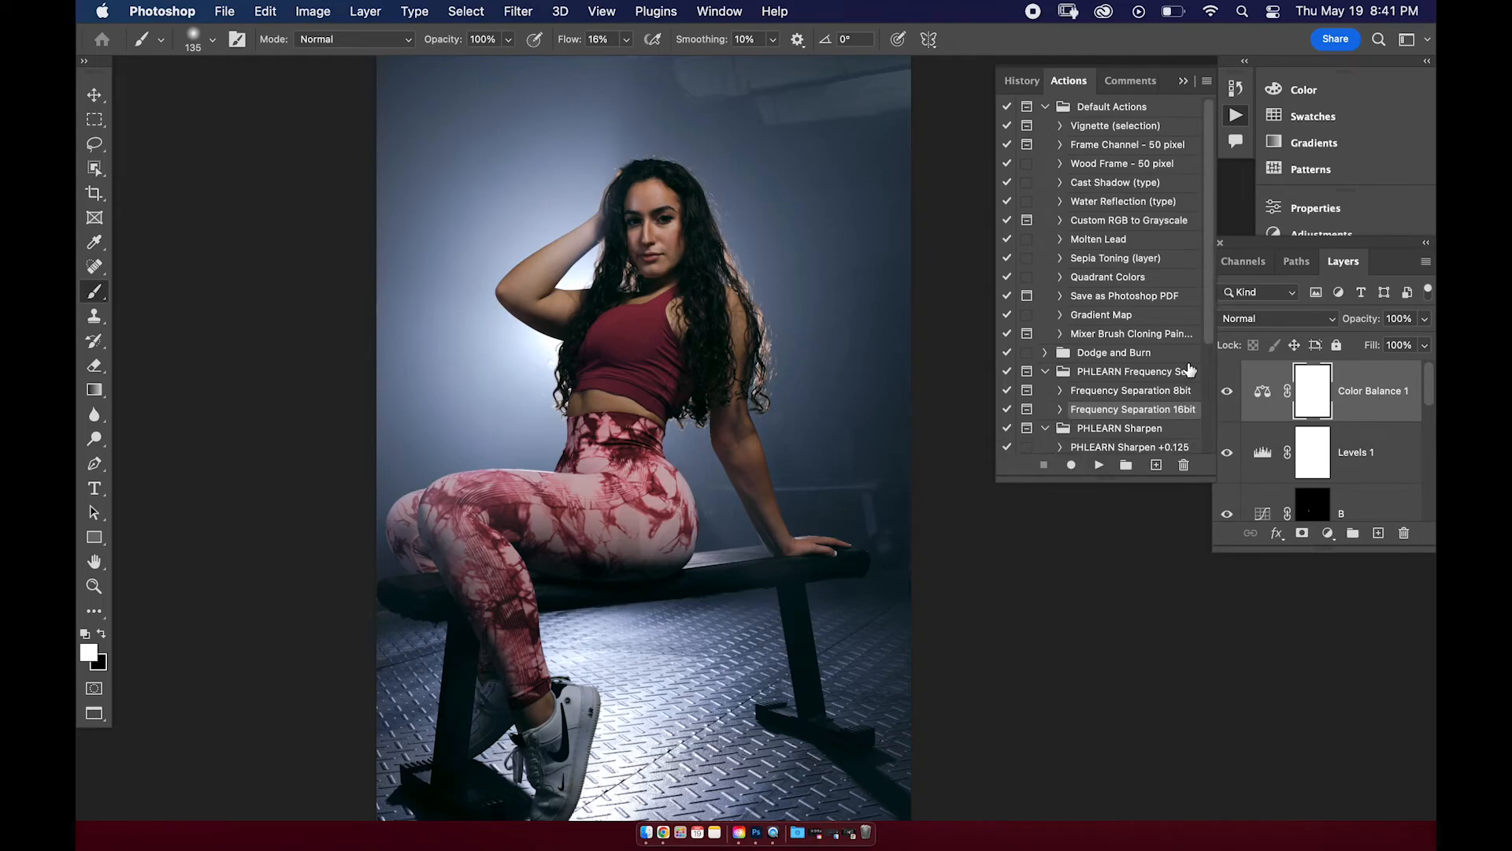
pyautogui.moveTo(1209, 323); pyautogui.dragTo(1204, 371)
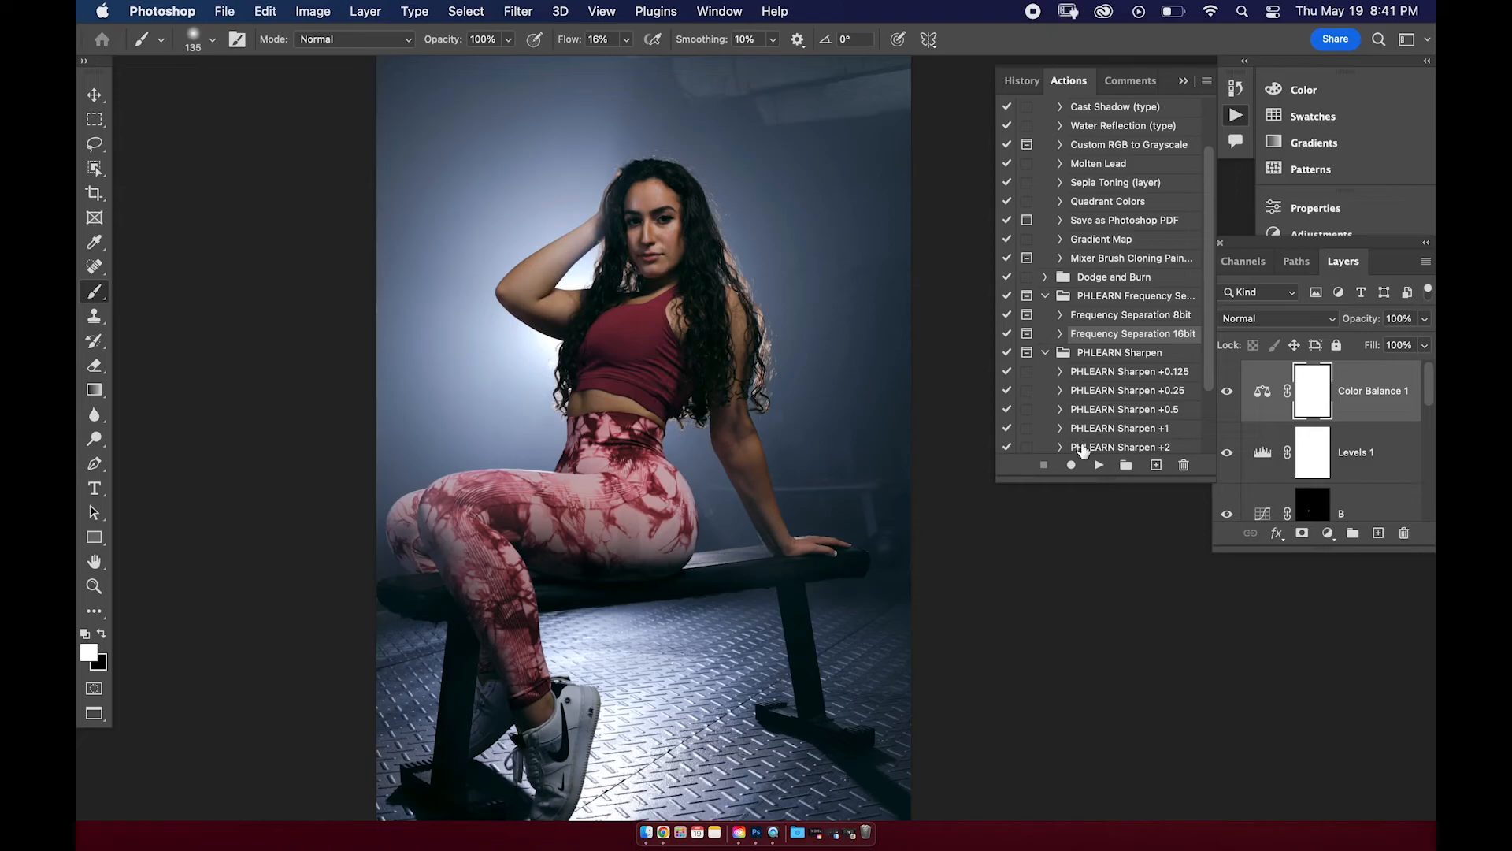
pyautogui.scroll(-1, 1203, 370)
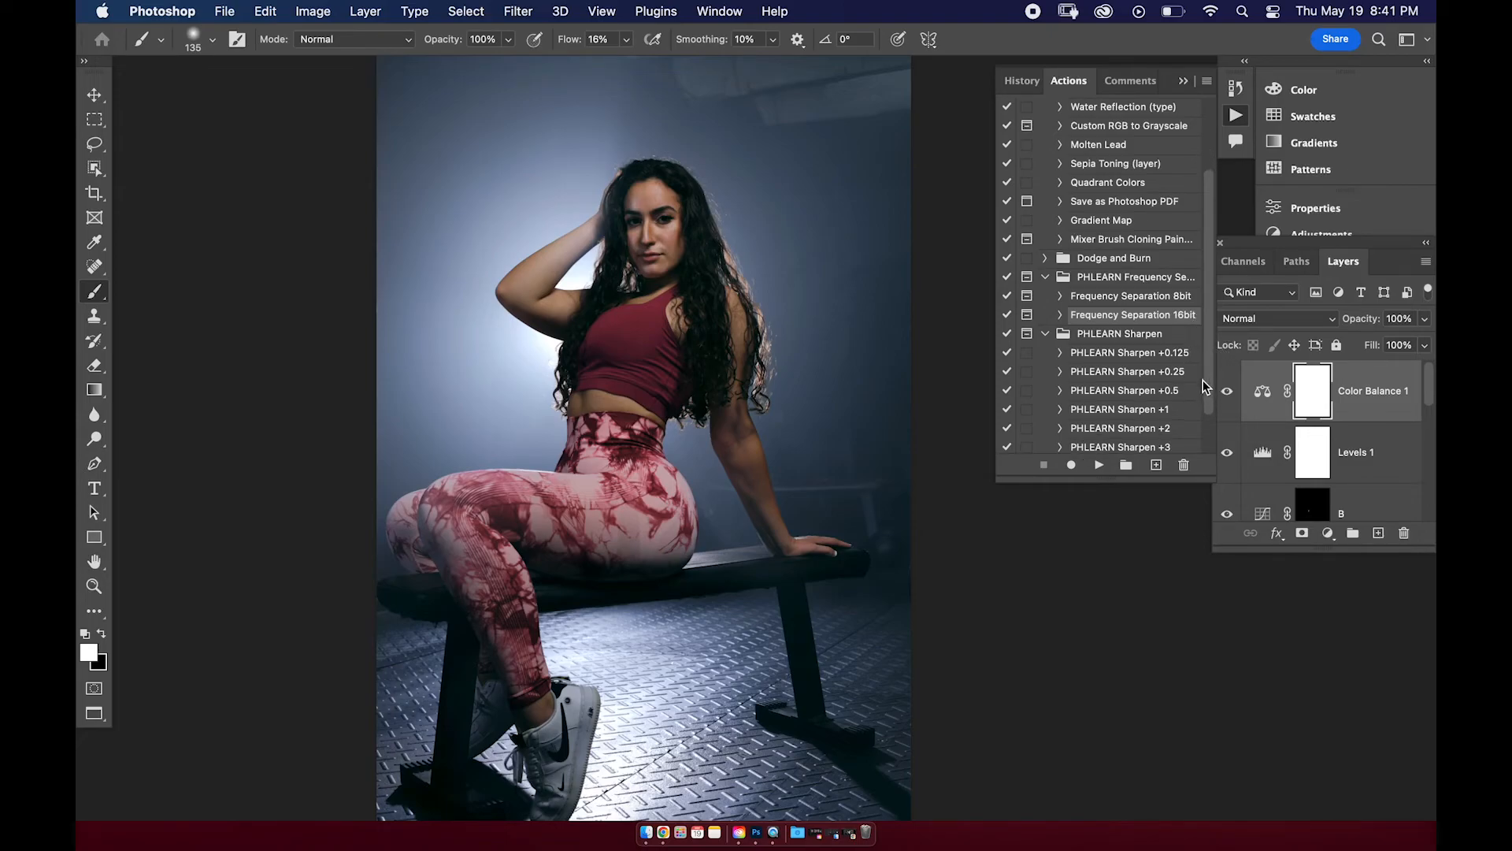
pyautogui.click(1108, 430)
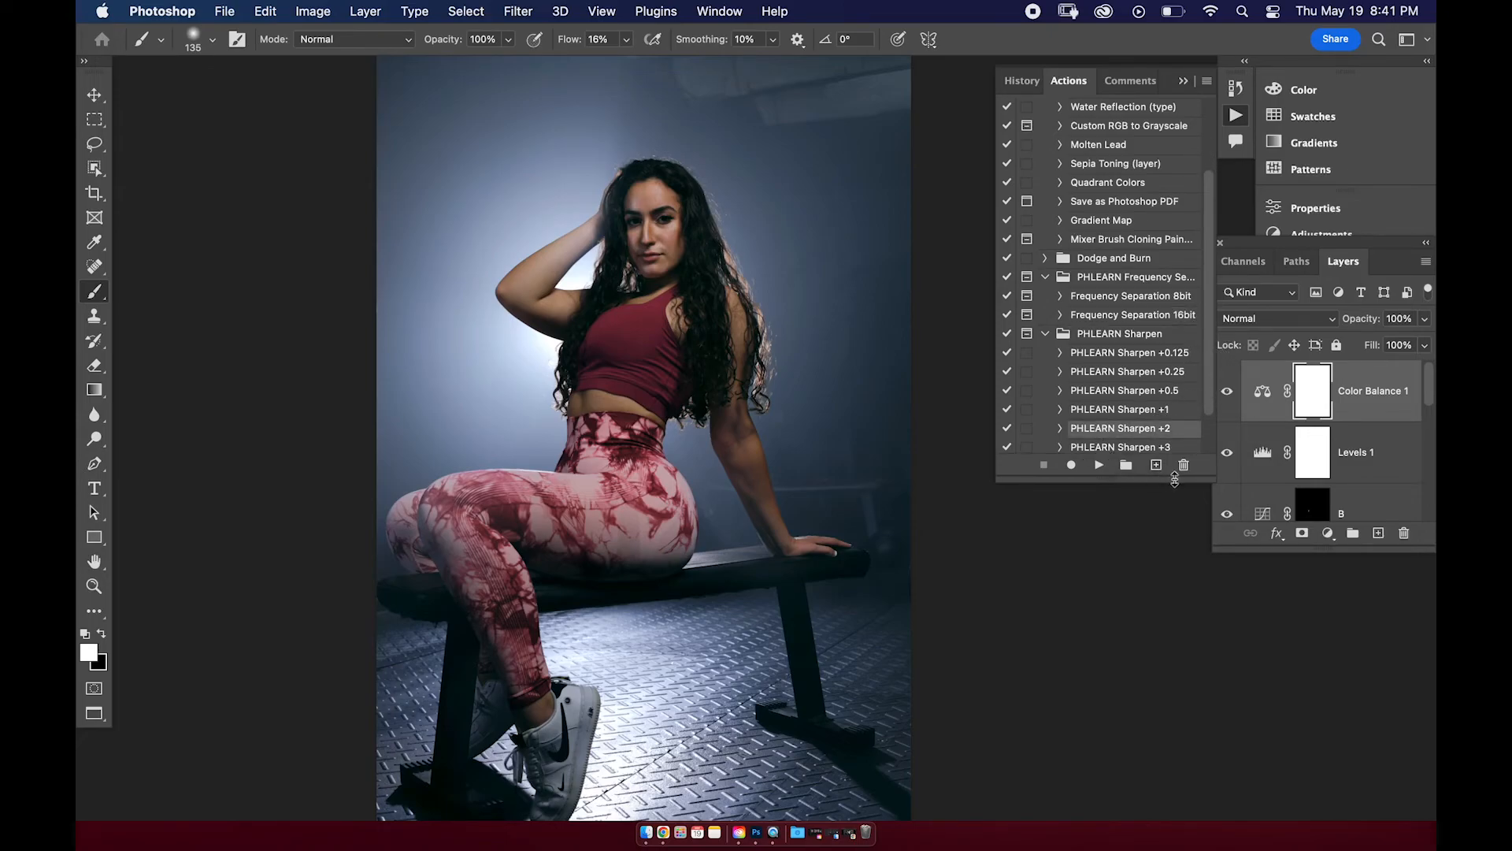
pyautogui.click(1098, 465)
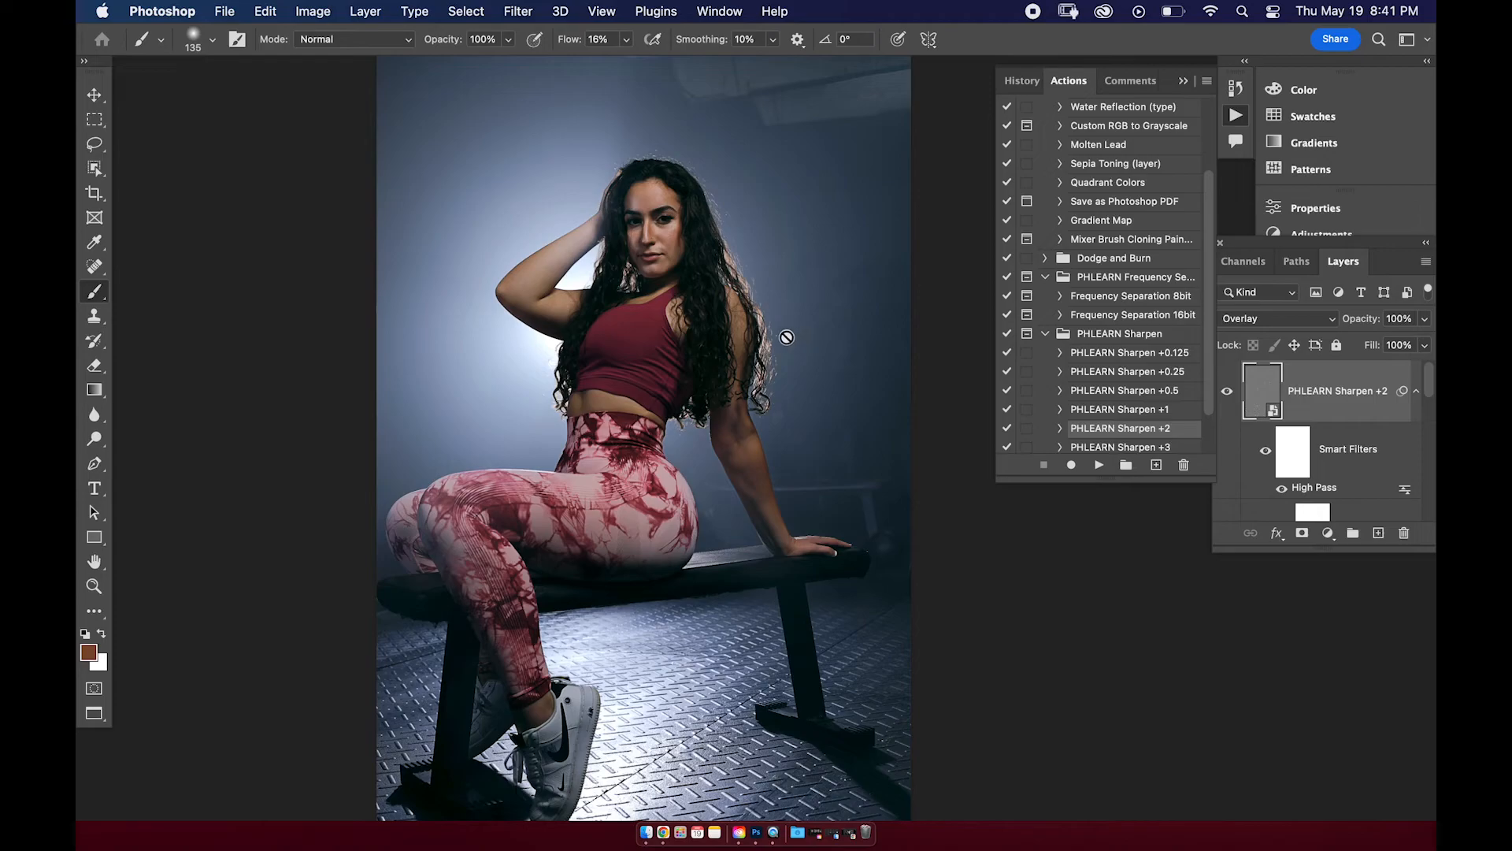
pyautogui.click(1300, 455)
pyautogui.moveTo(642, 253); pyautogui.dragTo(660, 296)
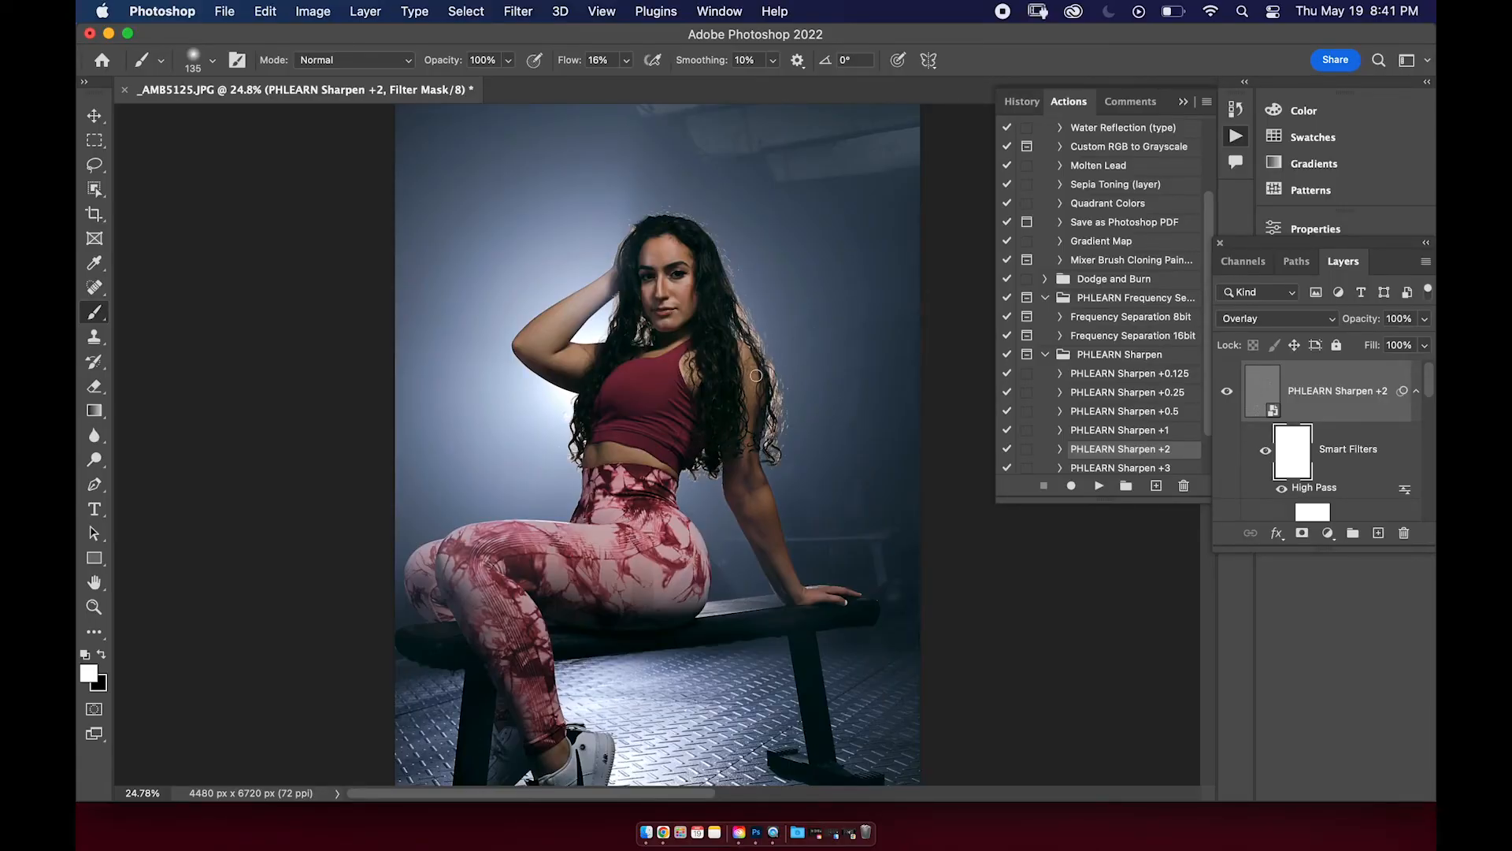
pyautogui.press('f')
pyautogui.hscroll(5, 737, 348)
pyautogui.scroll(-2, 738, 348)
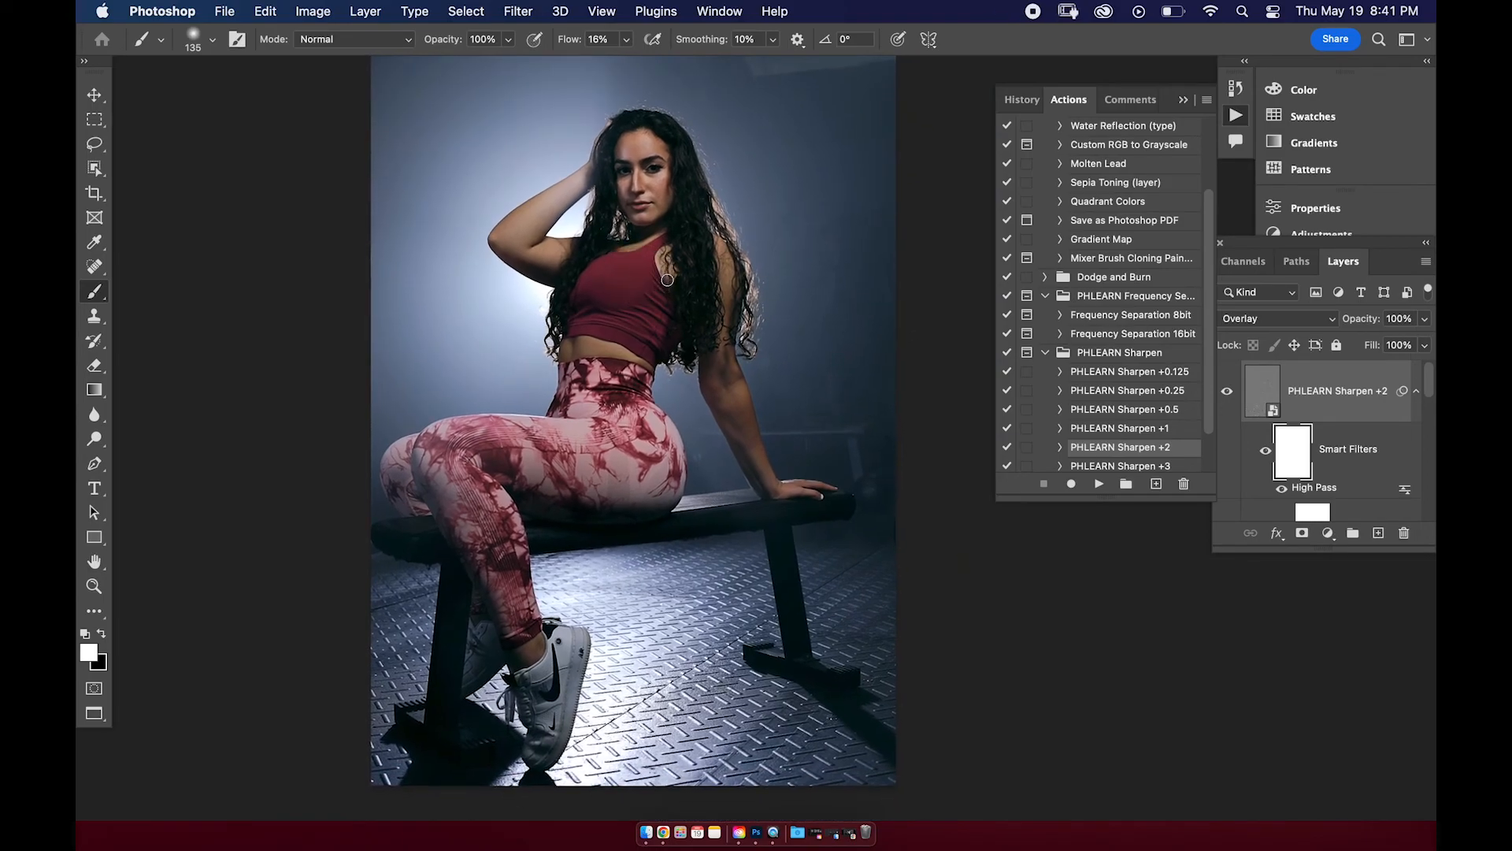
pyautogui.moveTo(711, 209); pyautogui.dragTo(681, 359)
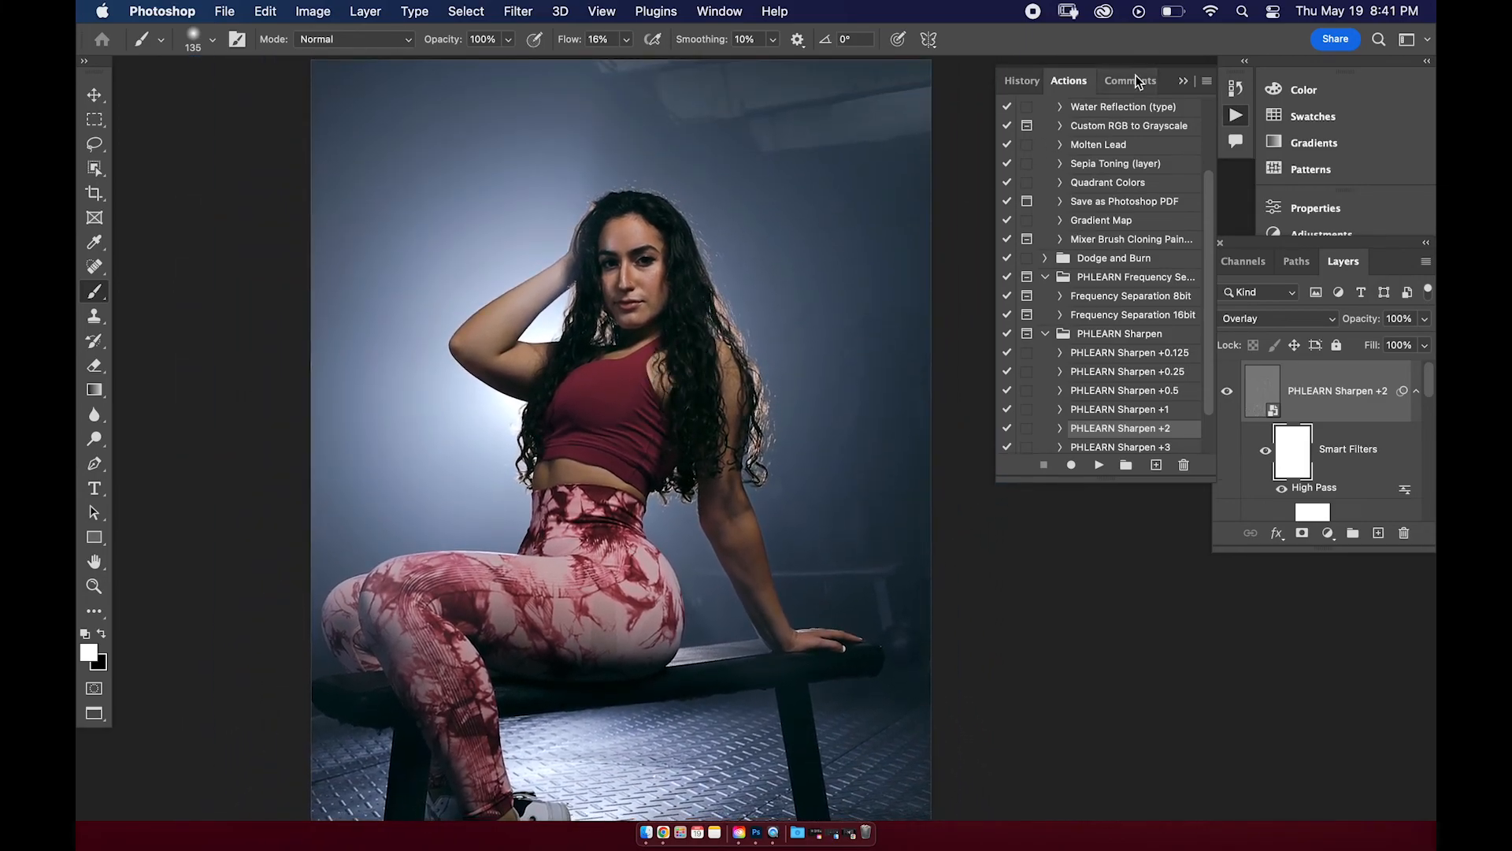
# Group all layers from PHLEARN Sharpen +2 down to Selective Color 1, after widening the layer list.
pyautogui.click(1184, 83)
pyautogui.moveTo(609, 369); pyautogui.dragTo(618, 260)
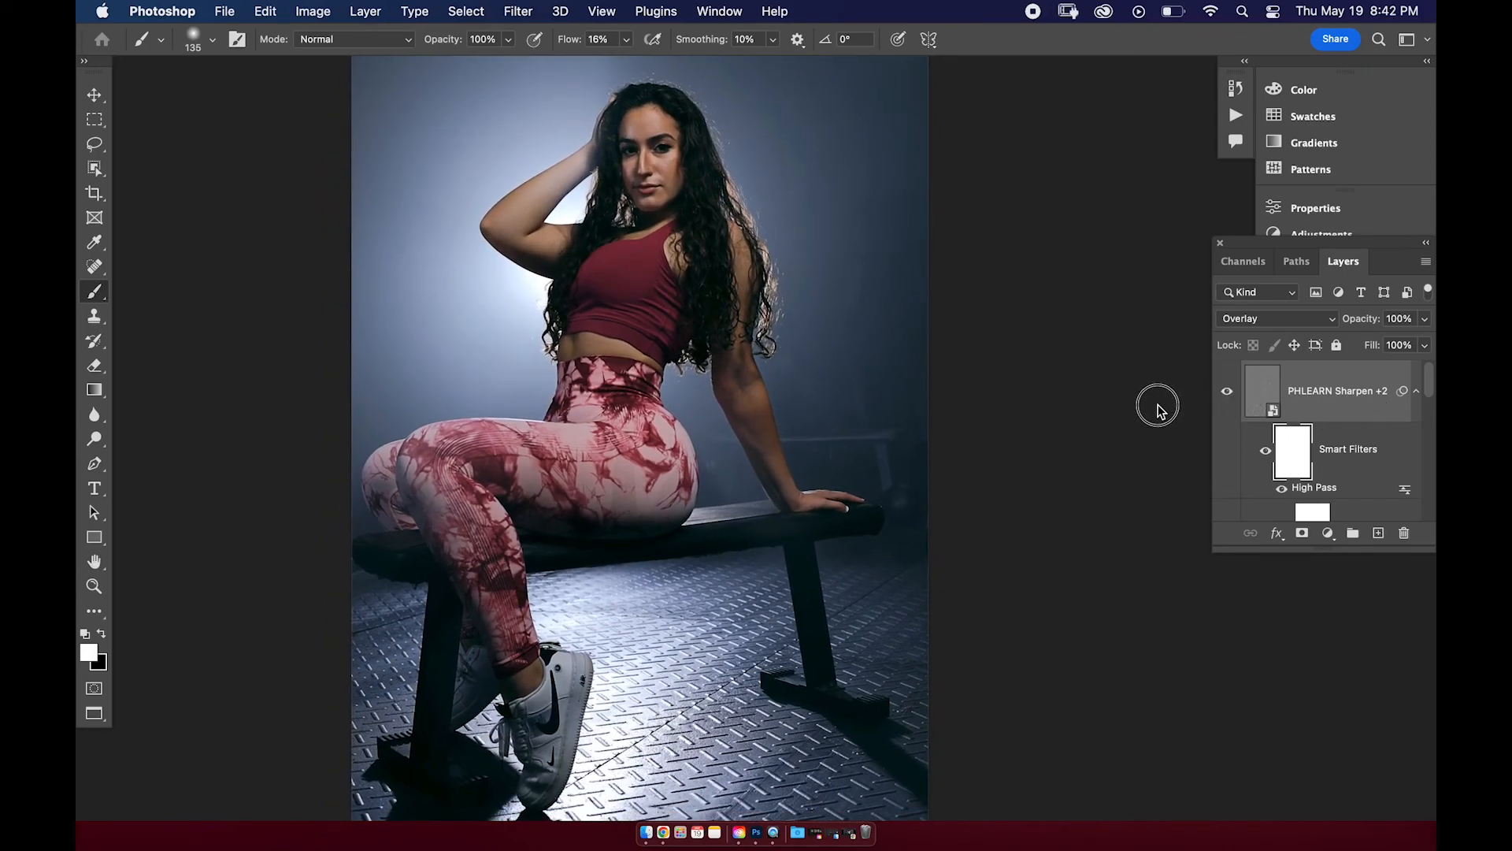
pyautogui.moveTo(1213, 406); pyautogui.dragTo(1155, 405)
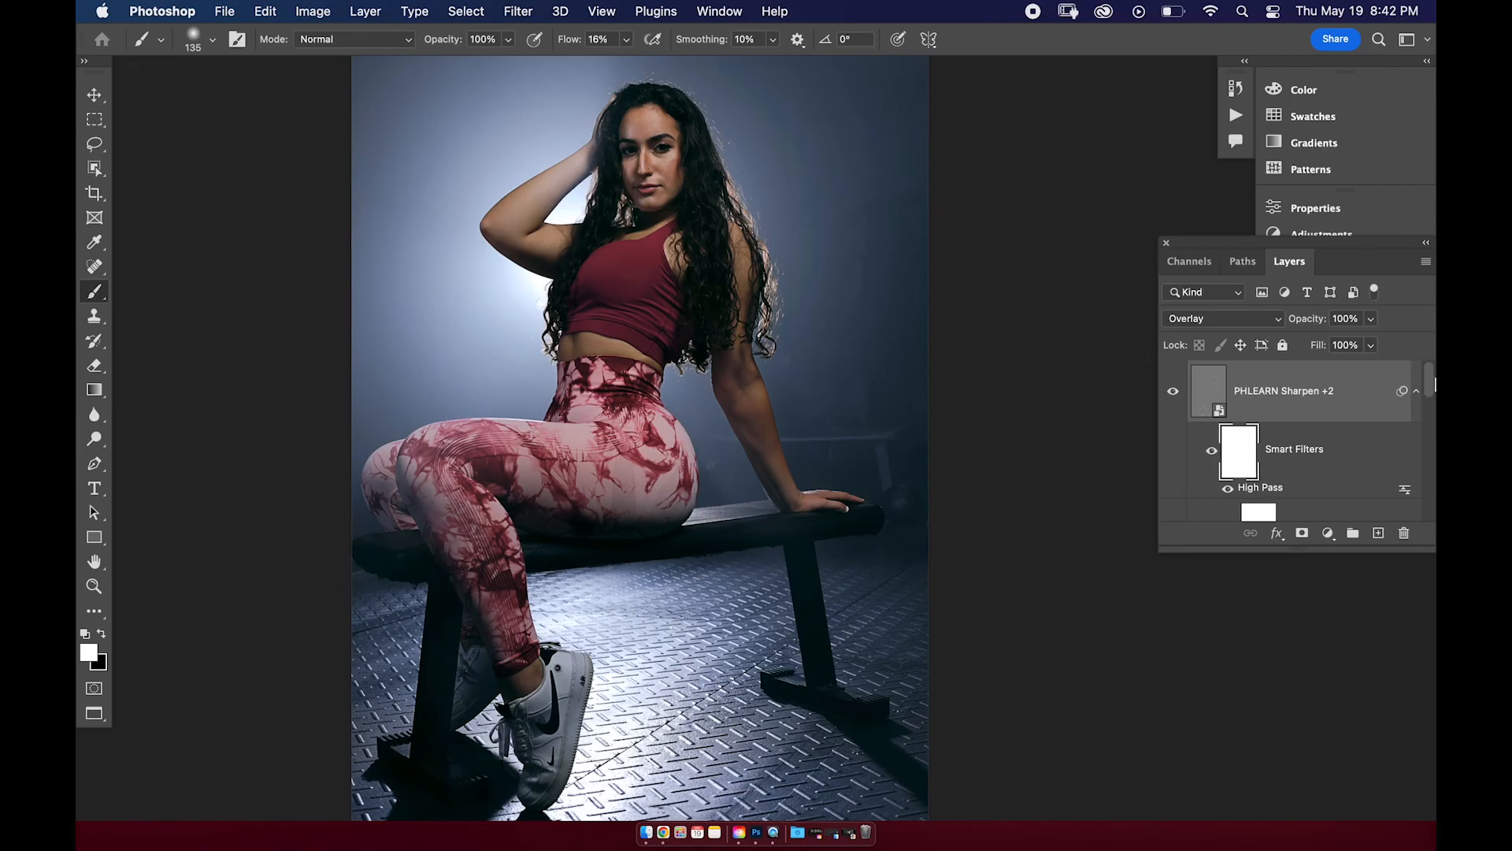
pyautogui.moveTo(1427, 400); pyautogui.dragTo(1428, 458)
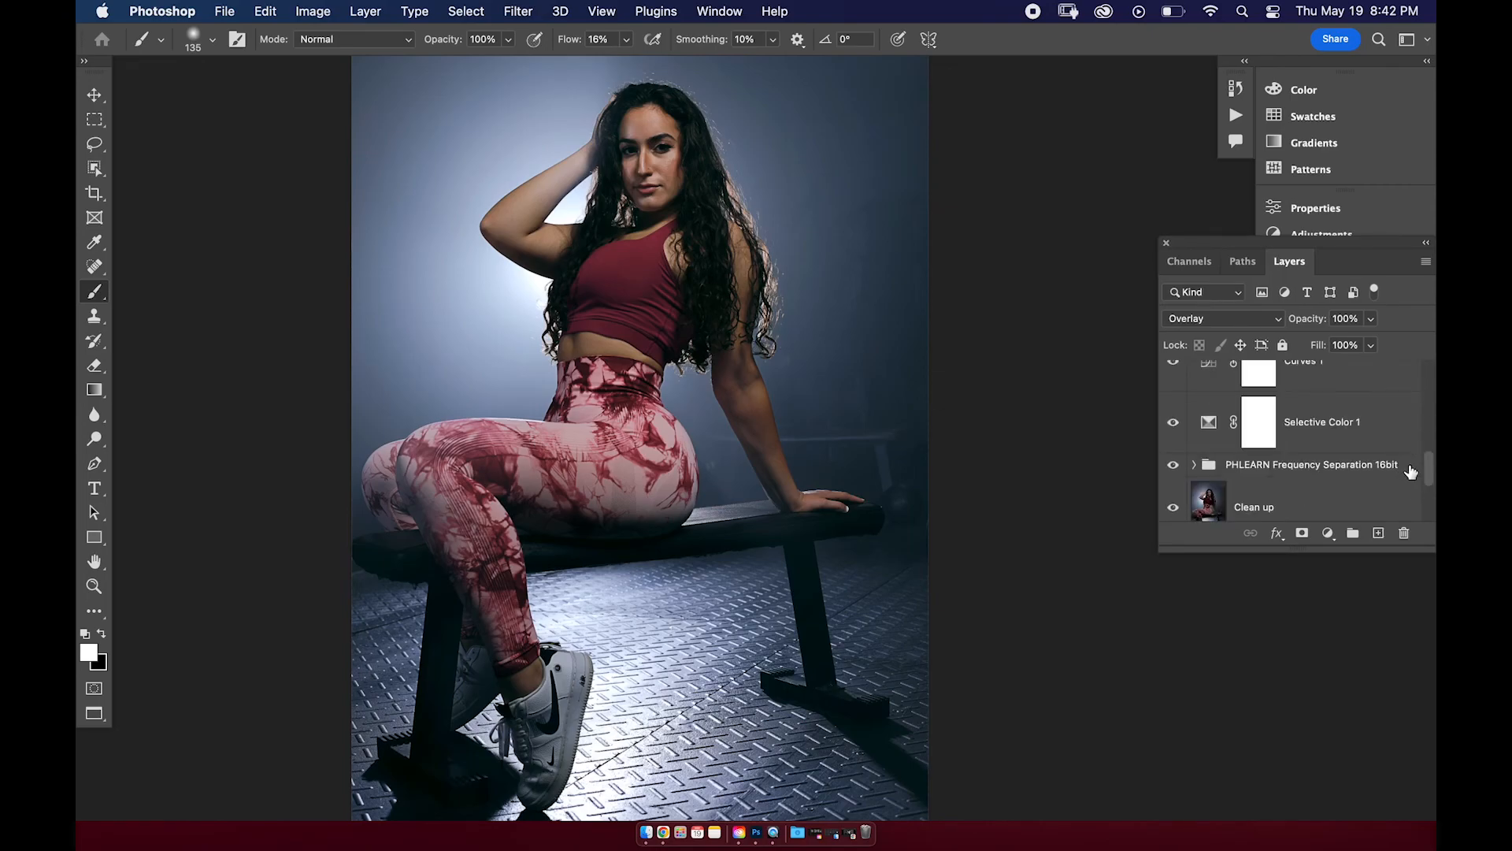
pyautogui.keyDown('shift'); pyautogui.click(1346, 431); pyautogui.keyUp('shift')
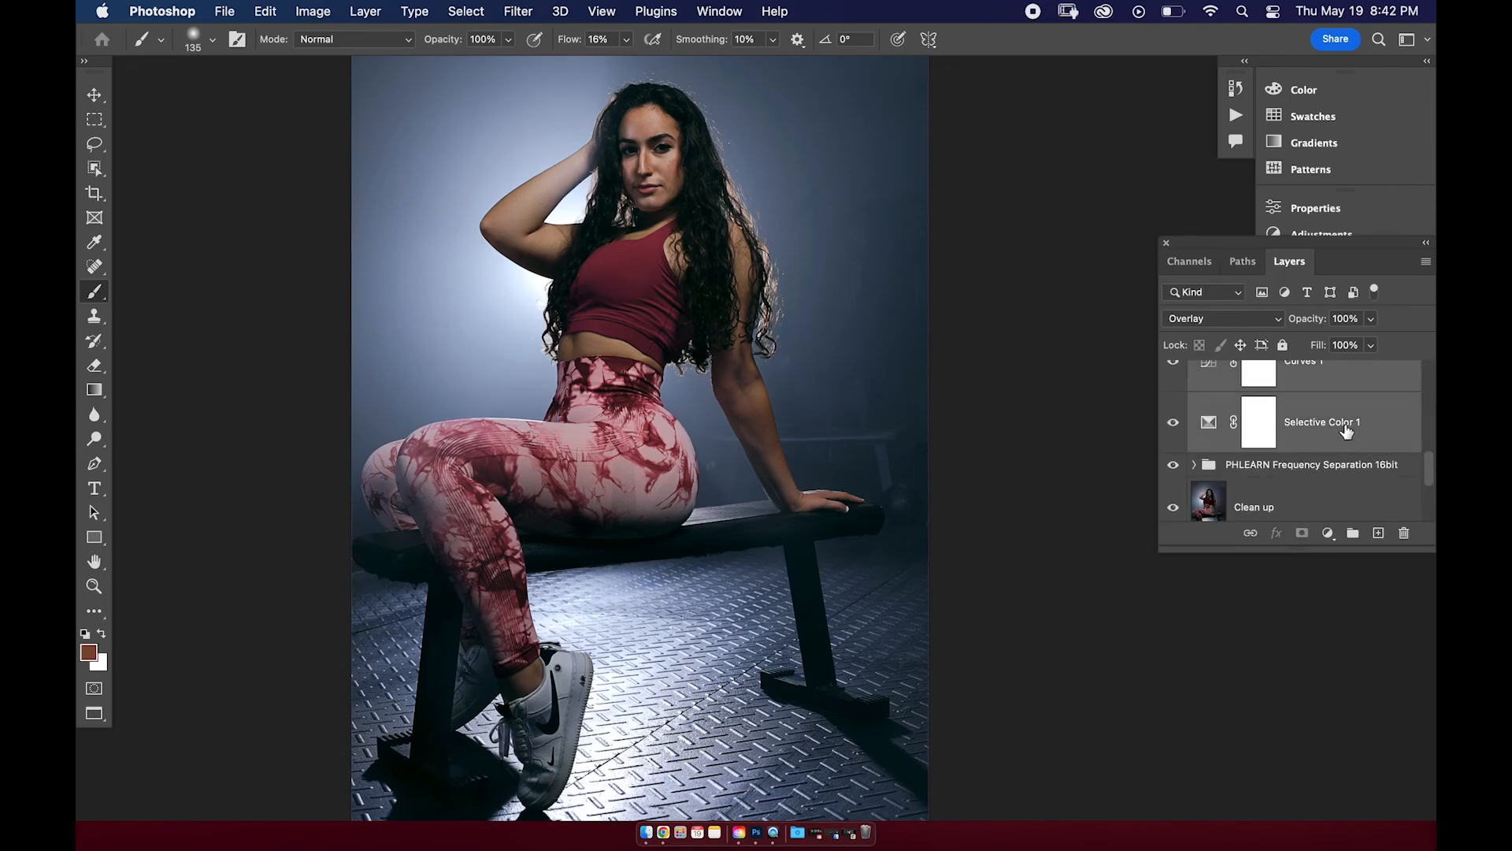
pyautogui.press('super+g')
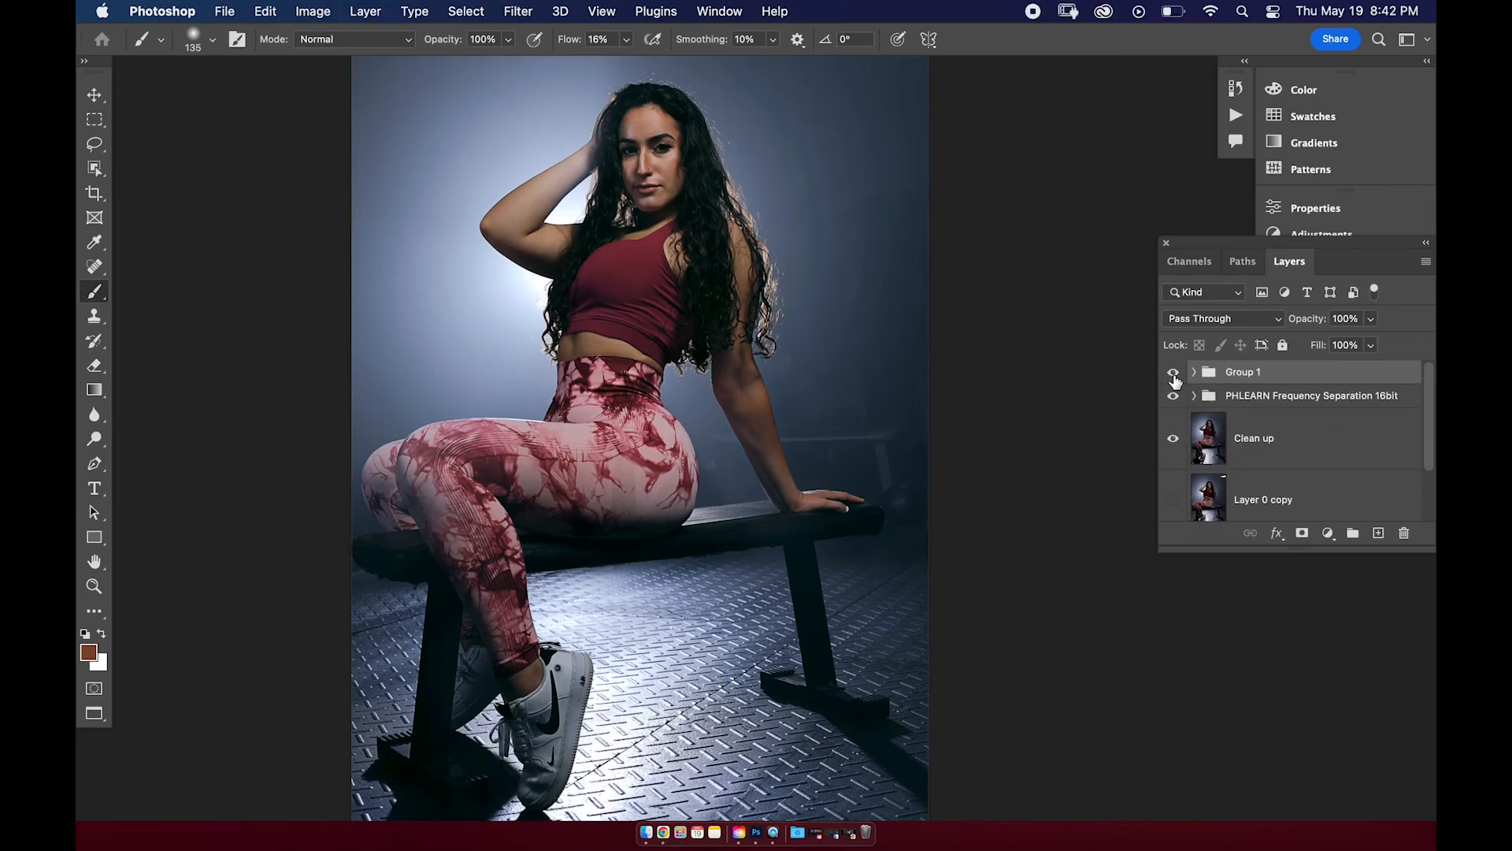
# Hide the new adjustment group, the frequency separation group and the Clean up layer to view the unretouched portrait.
pyautogui.click(1173, 372)
pyautogui.click(1173, 396)
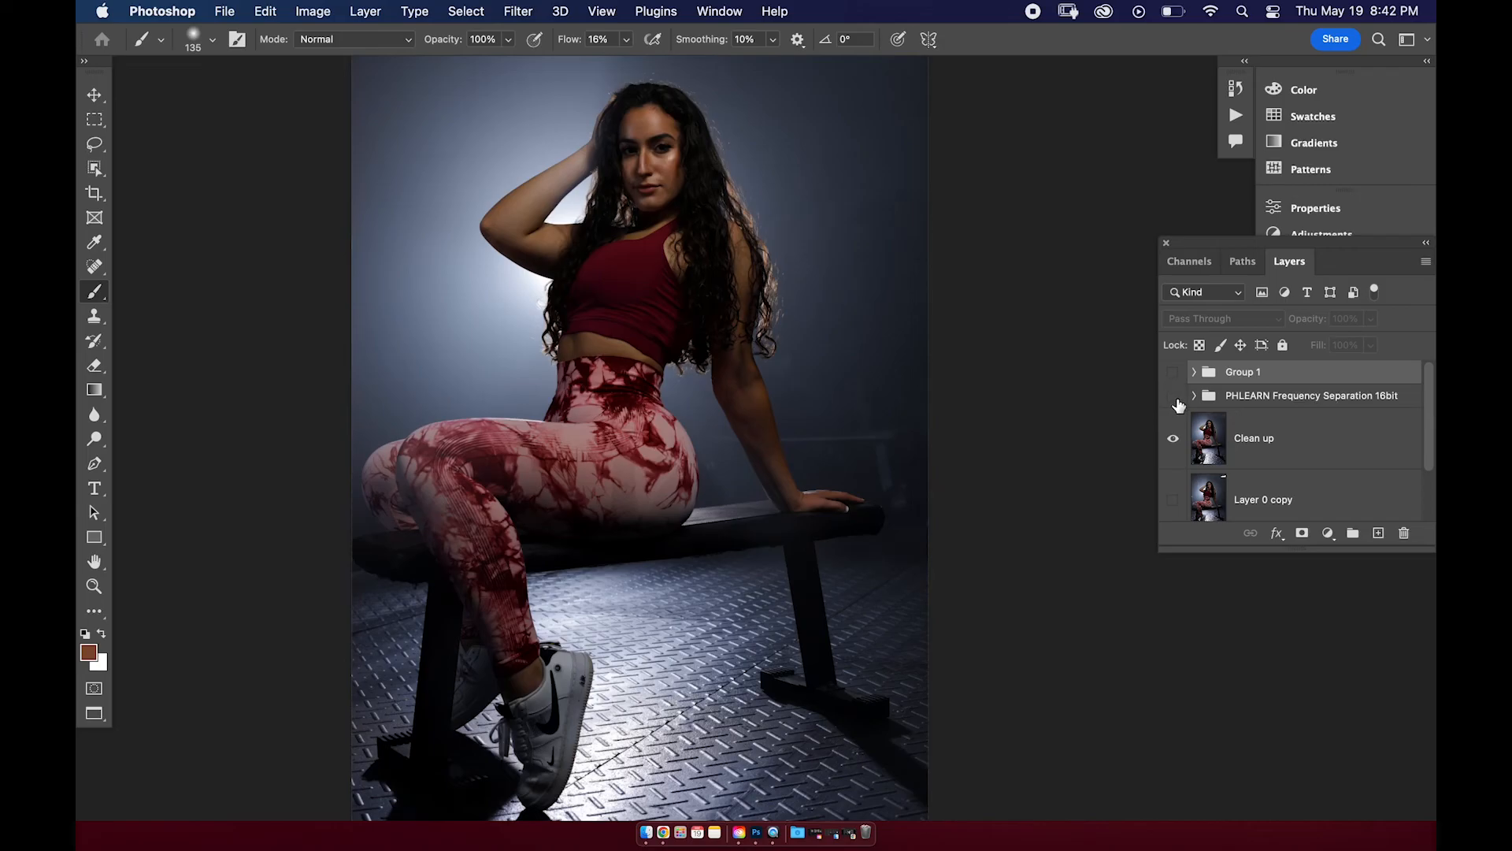
pyautogui.click(1174, 441)
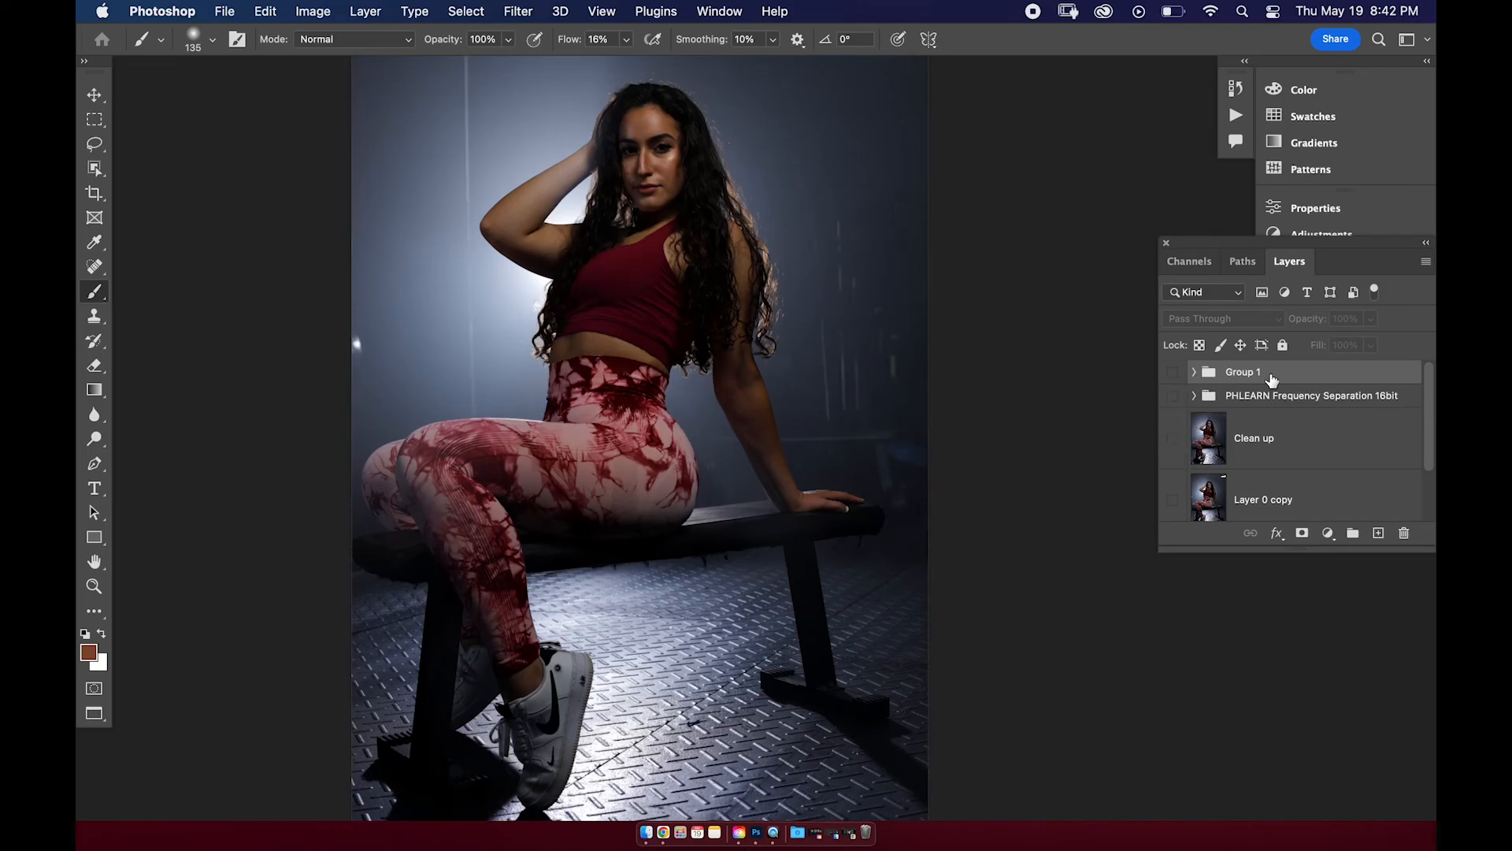
pyautogui.click(814, 269)
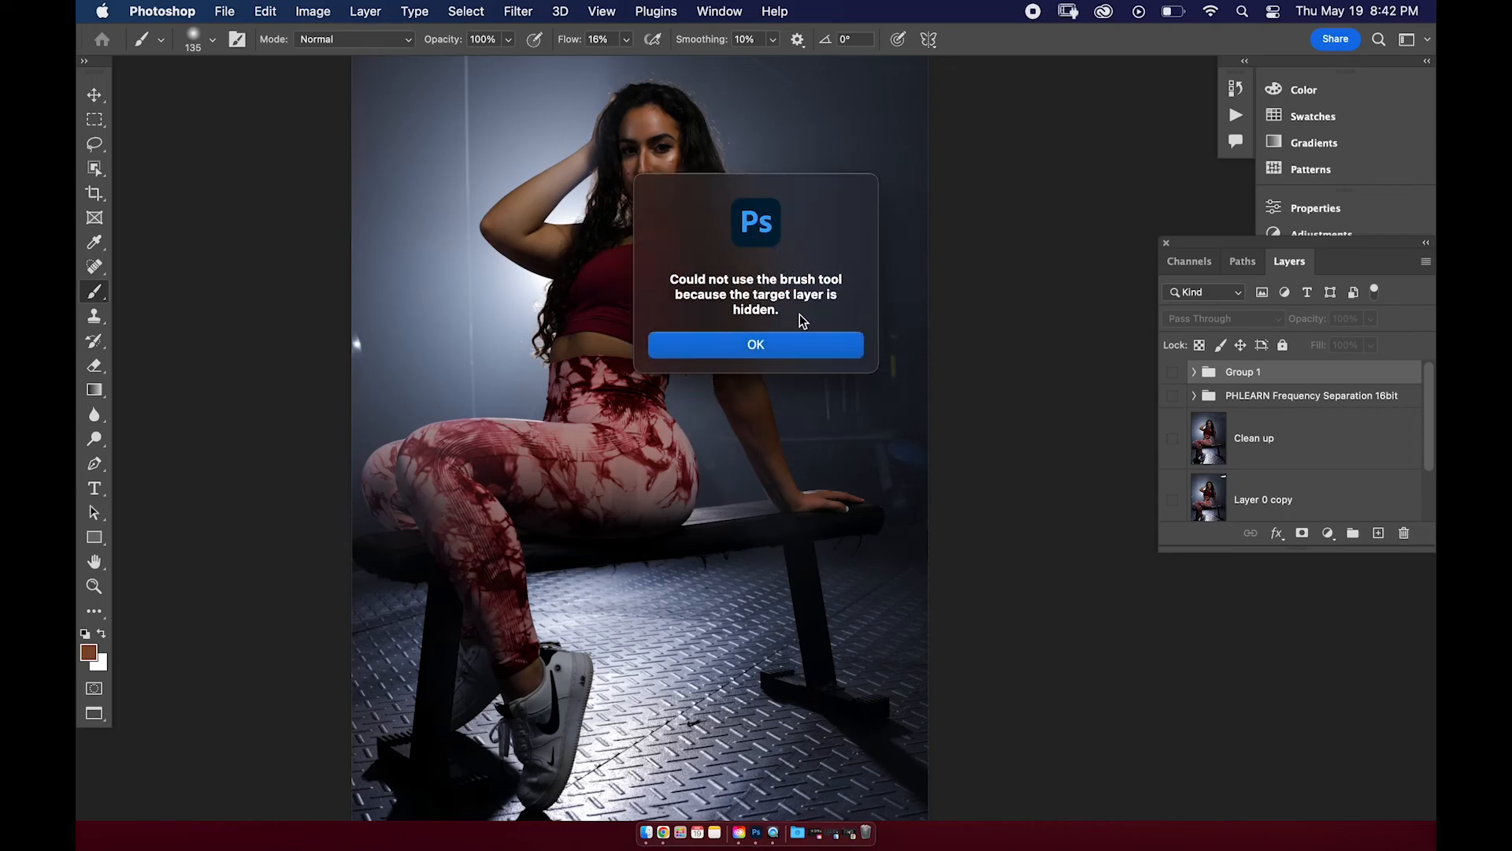
pyautogui.click(800, 357)
pyautogui.moveTo(818, 306)
pyautogui.mouseDown()
pyautogui.moveTo(767, 311)
pyautogui.moveTo(799, 307)
pyautogui.mouseUp()
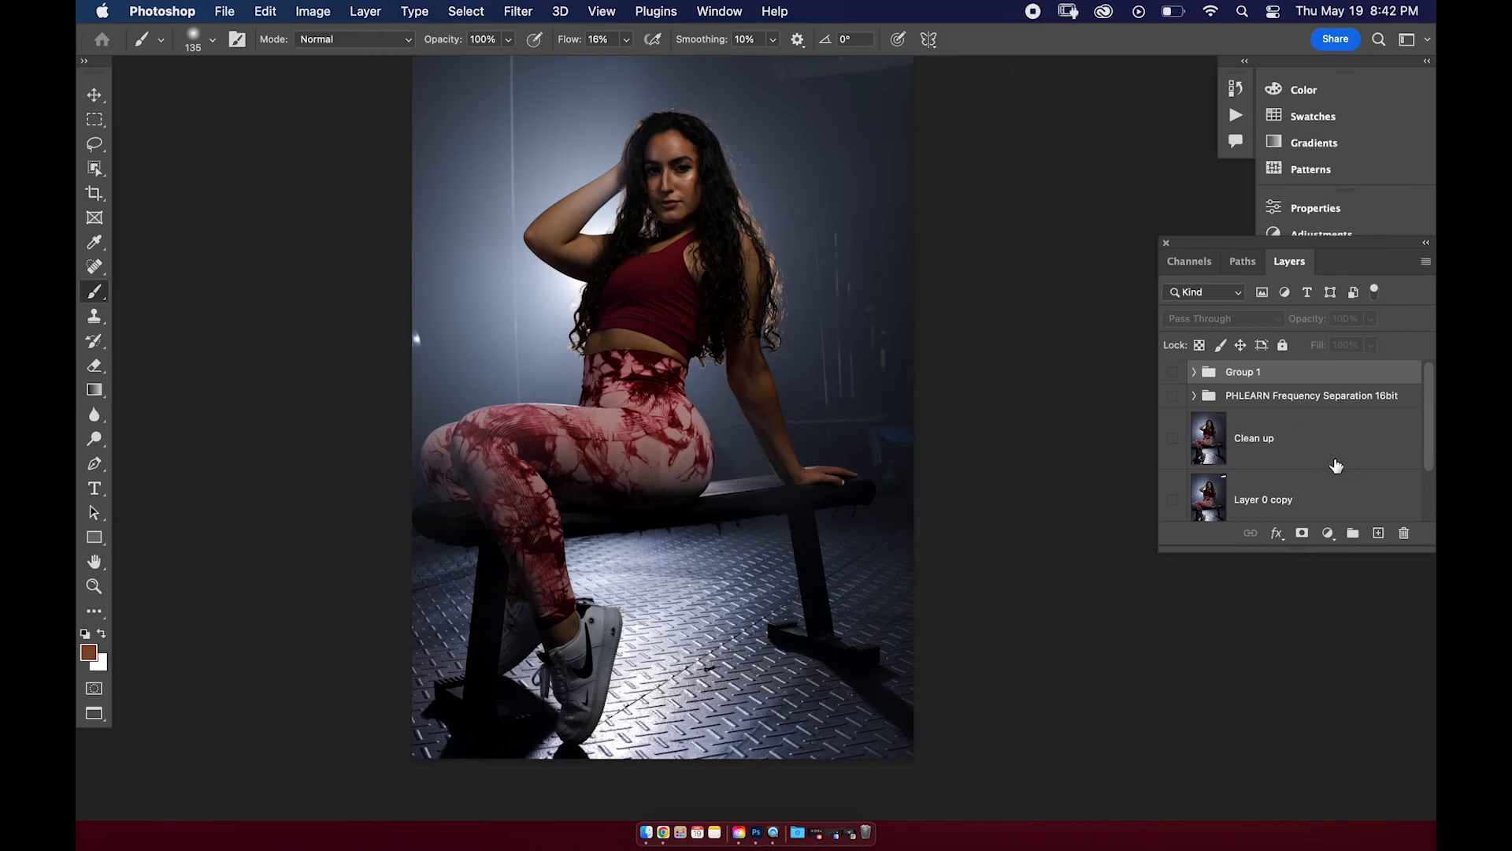
# Toggle the Clean up layer's visibility repeatedly to compare the background and floor with and without the cleanup.
pyautogui.click(1173, 441)
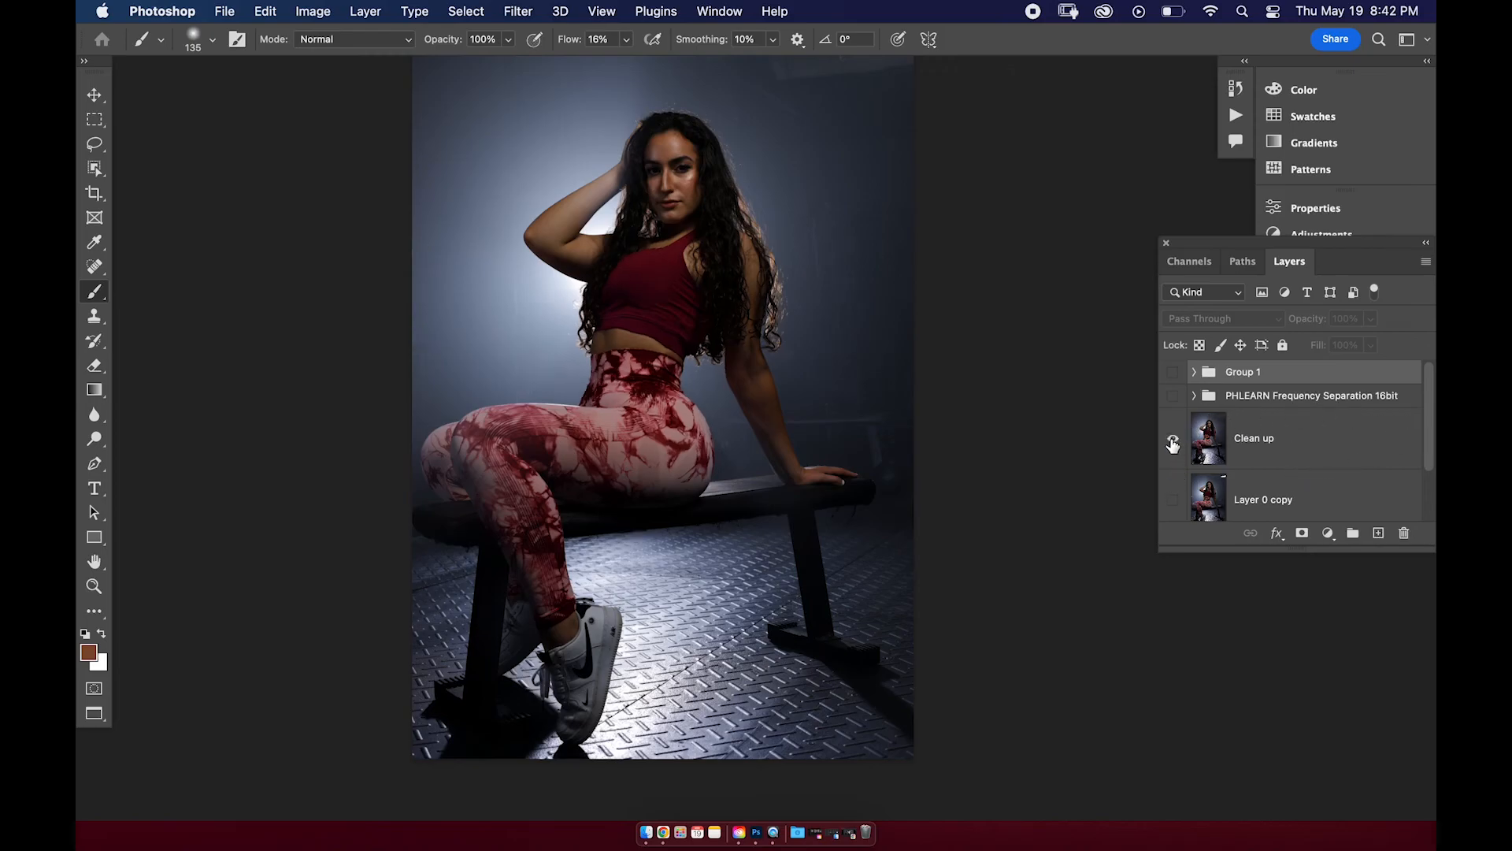
pyautogui.click(1173, 441)
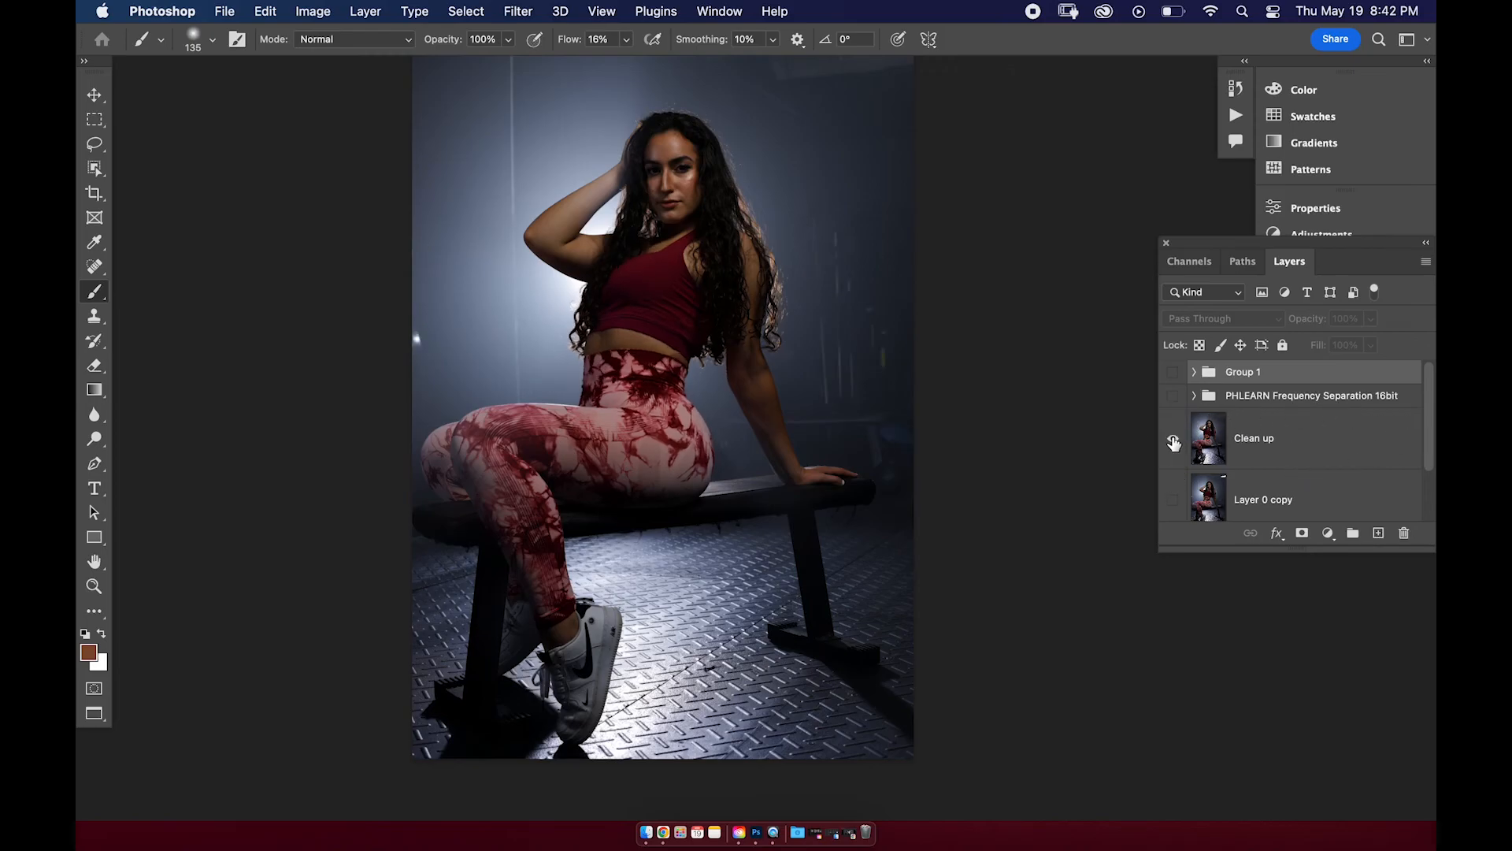
pyautogui.click(1174, 441)
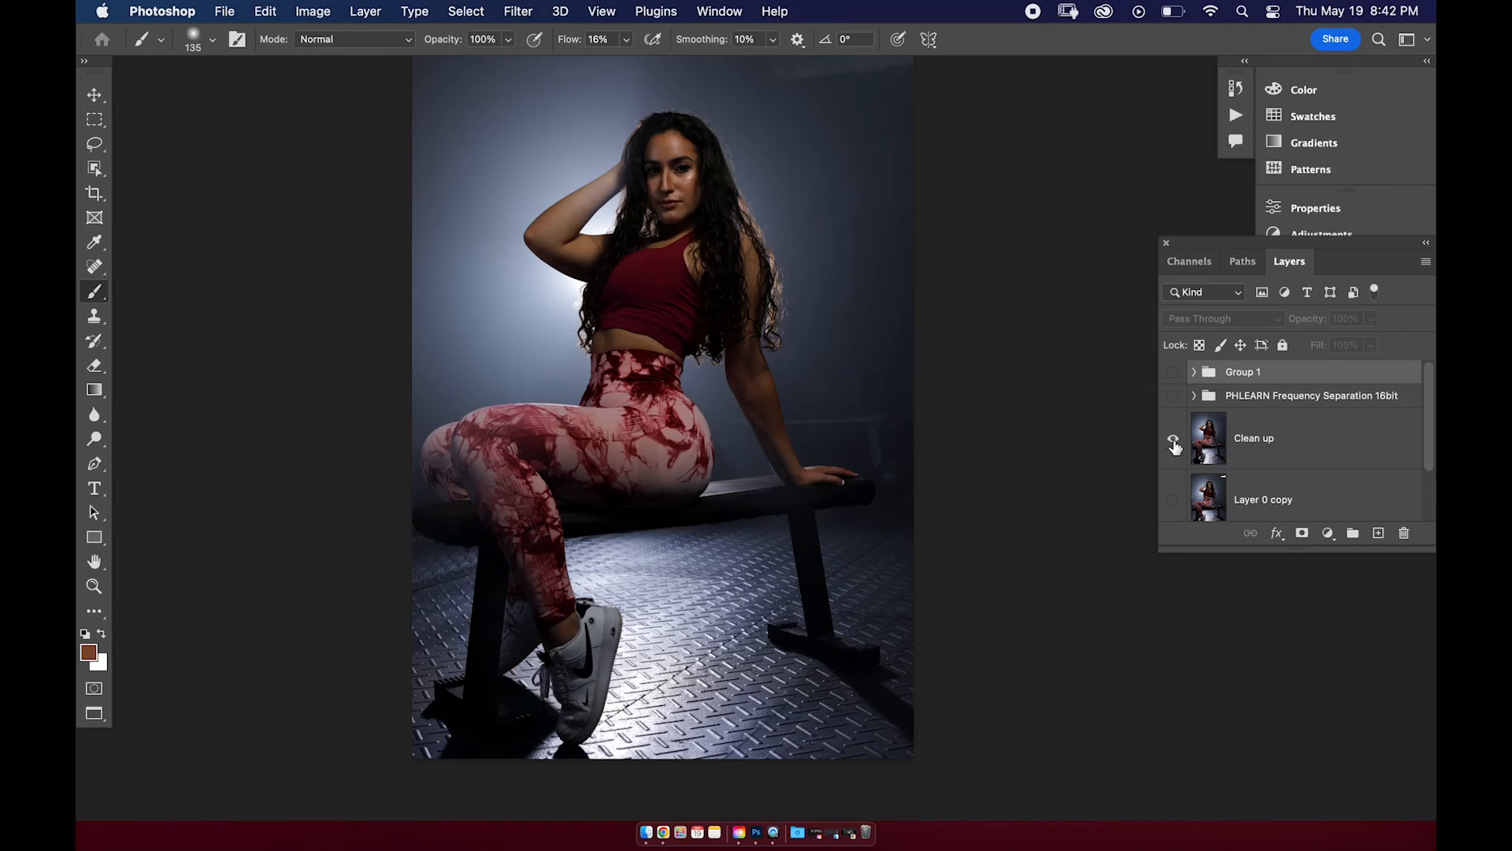
pyautogui.click(1174, 444)
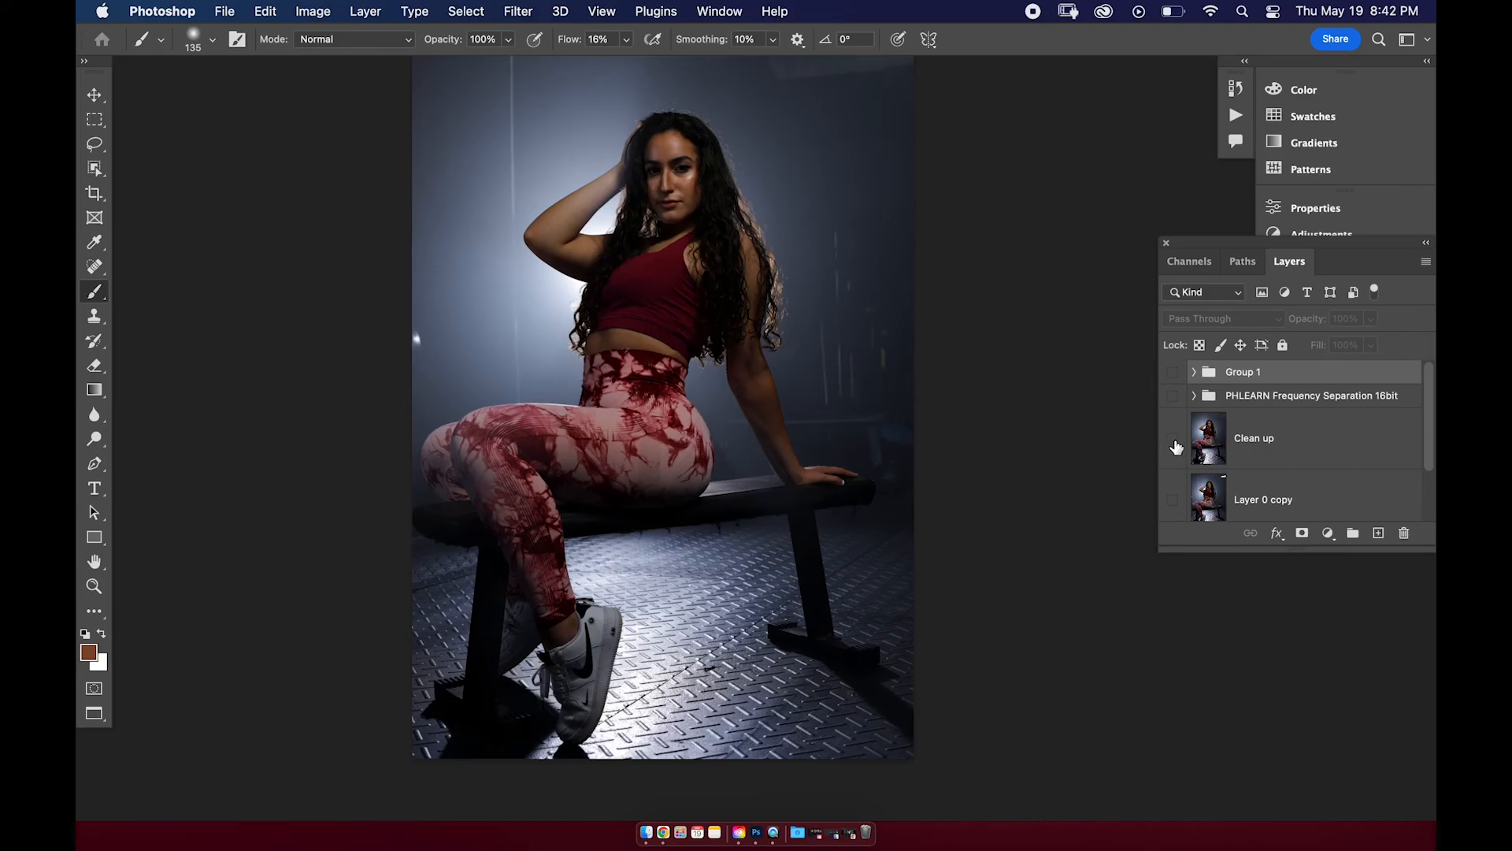
# Show the Clean up layer, frequency separation group and adjustment group one after another and examine the finished portrait.
pyautogui.click(1175, 442)
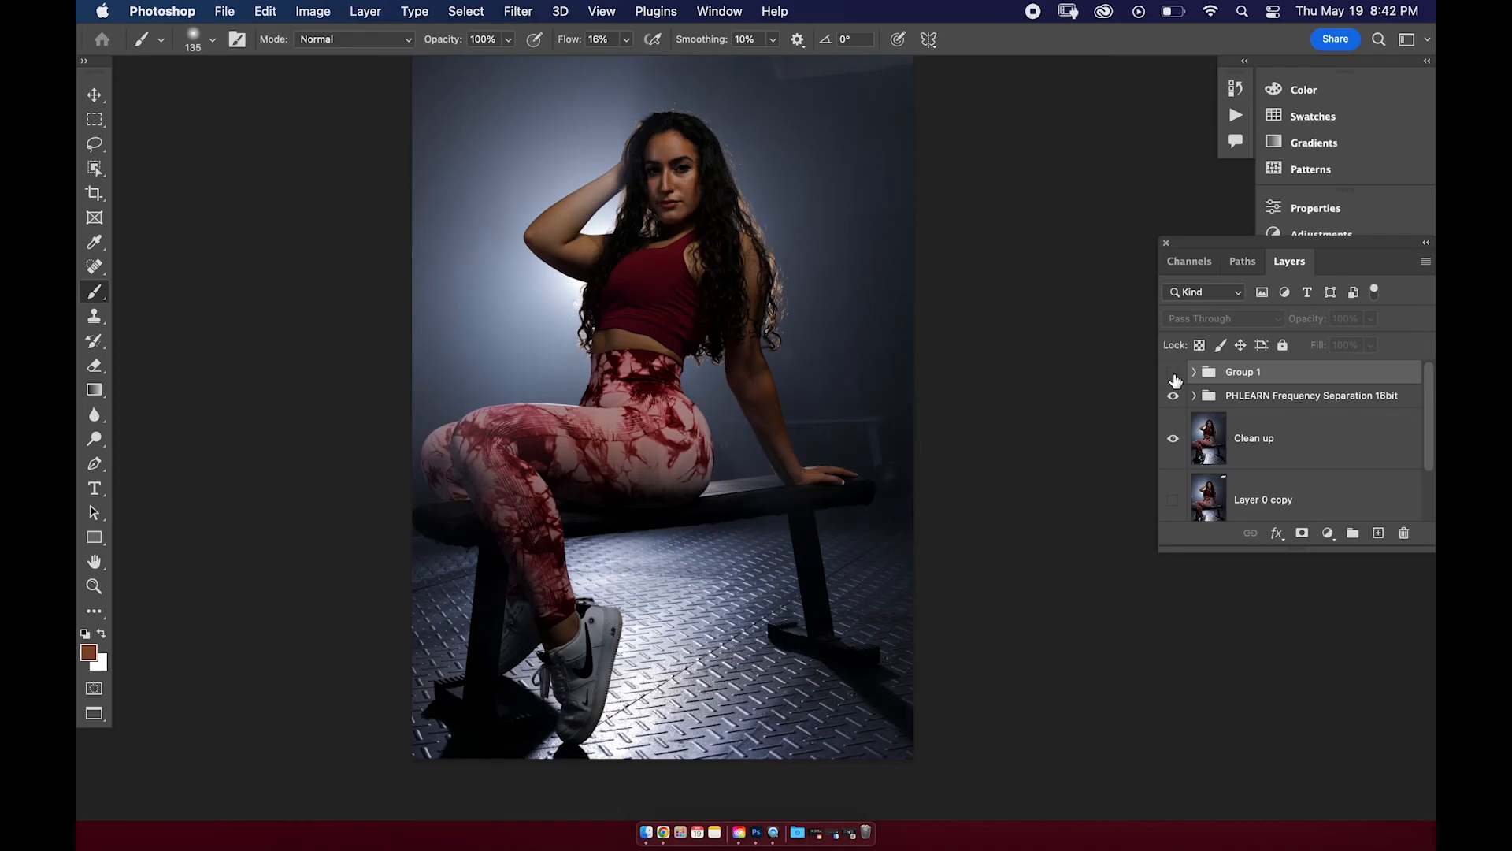
pyautogui.click(1173, 373)
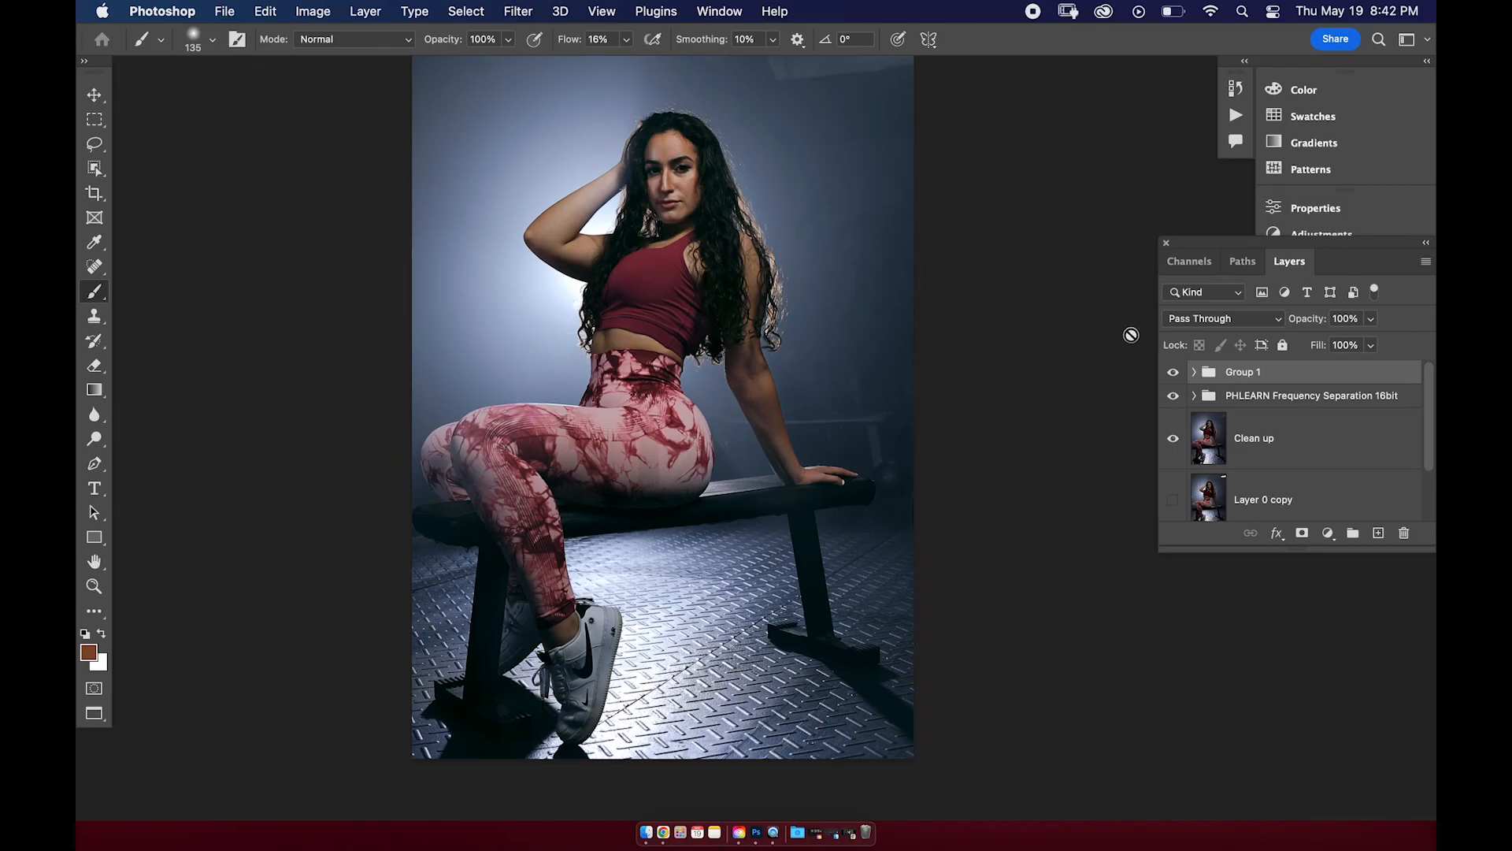
pyautogui.scroll(3, 768, 316)
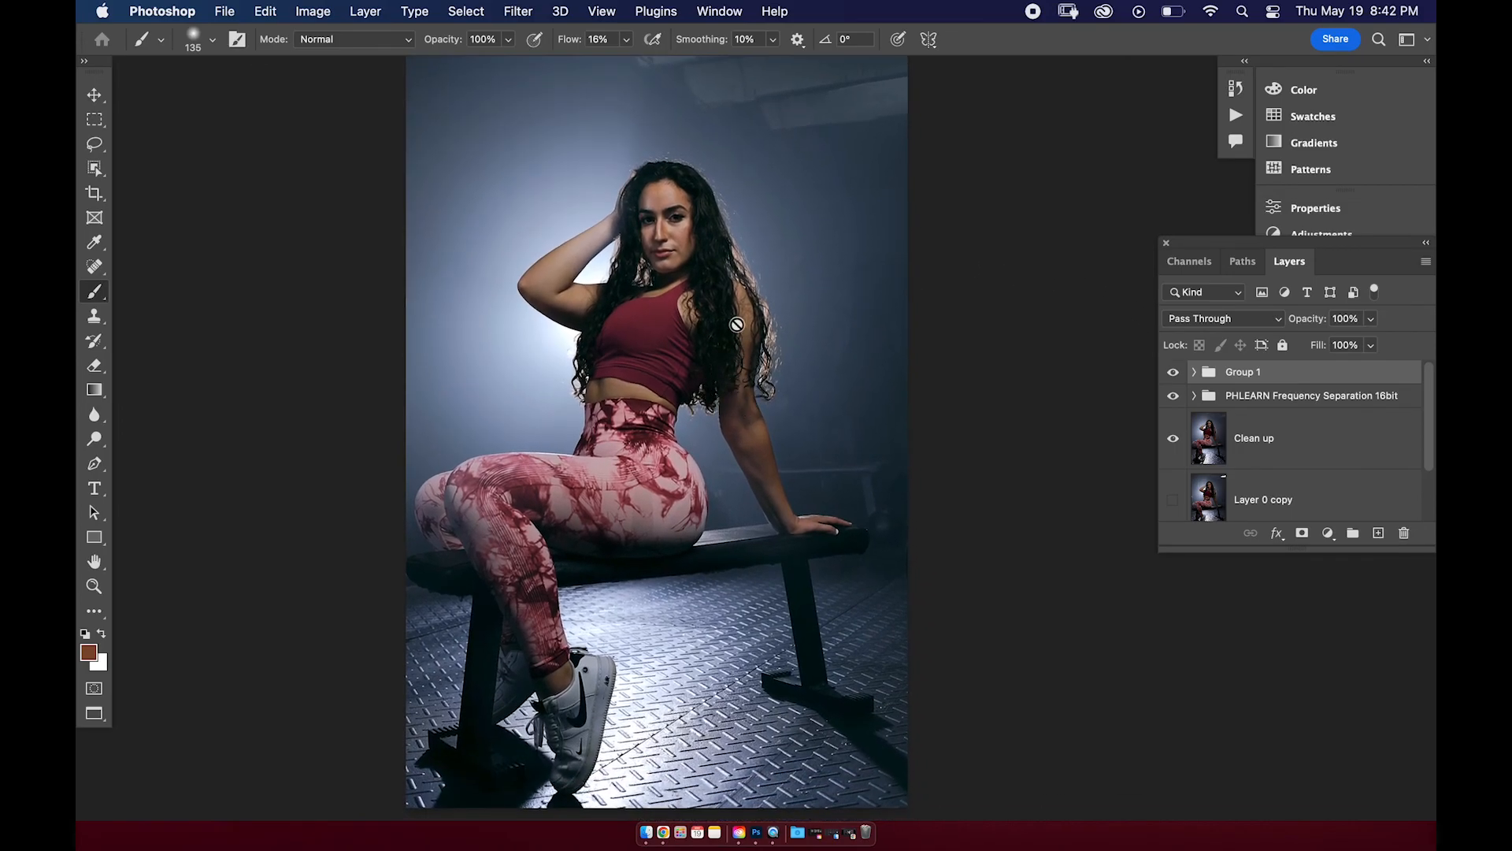
pyautogui.scroll(4, 752, 293)
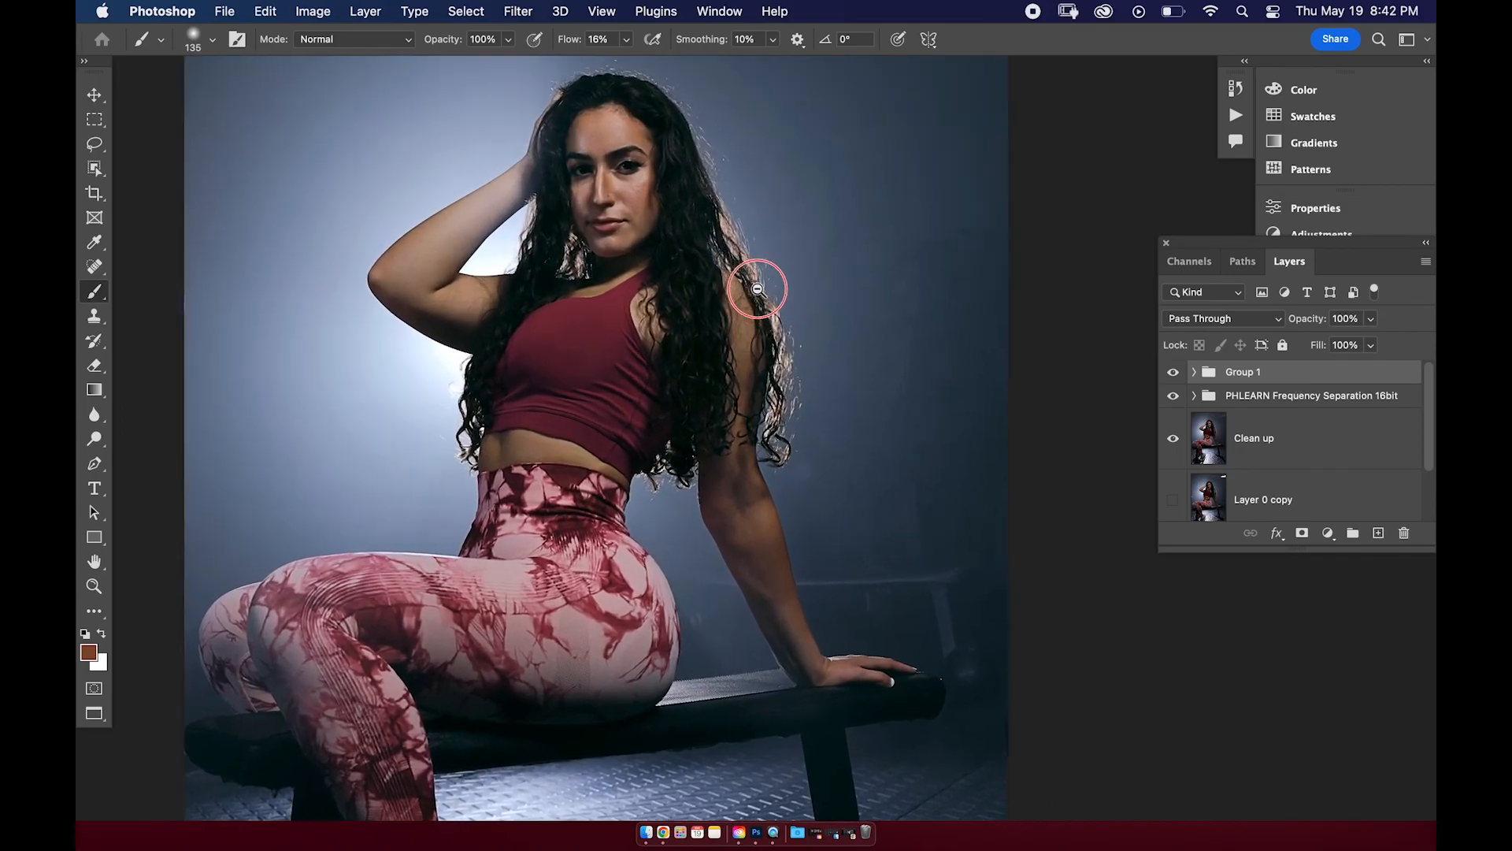
pyautogui.scroll(-5, 756, 291)
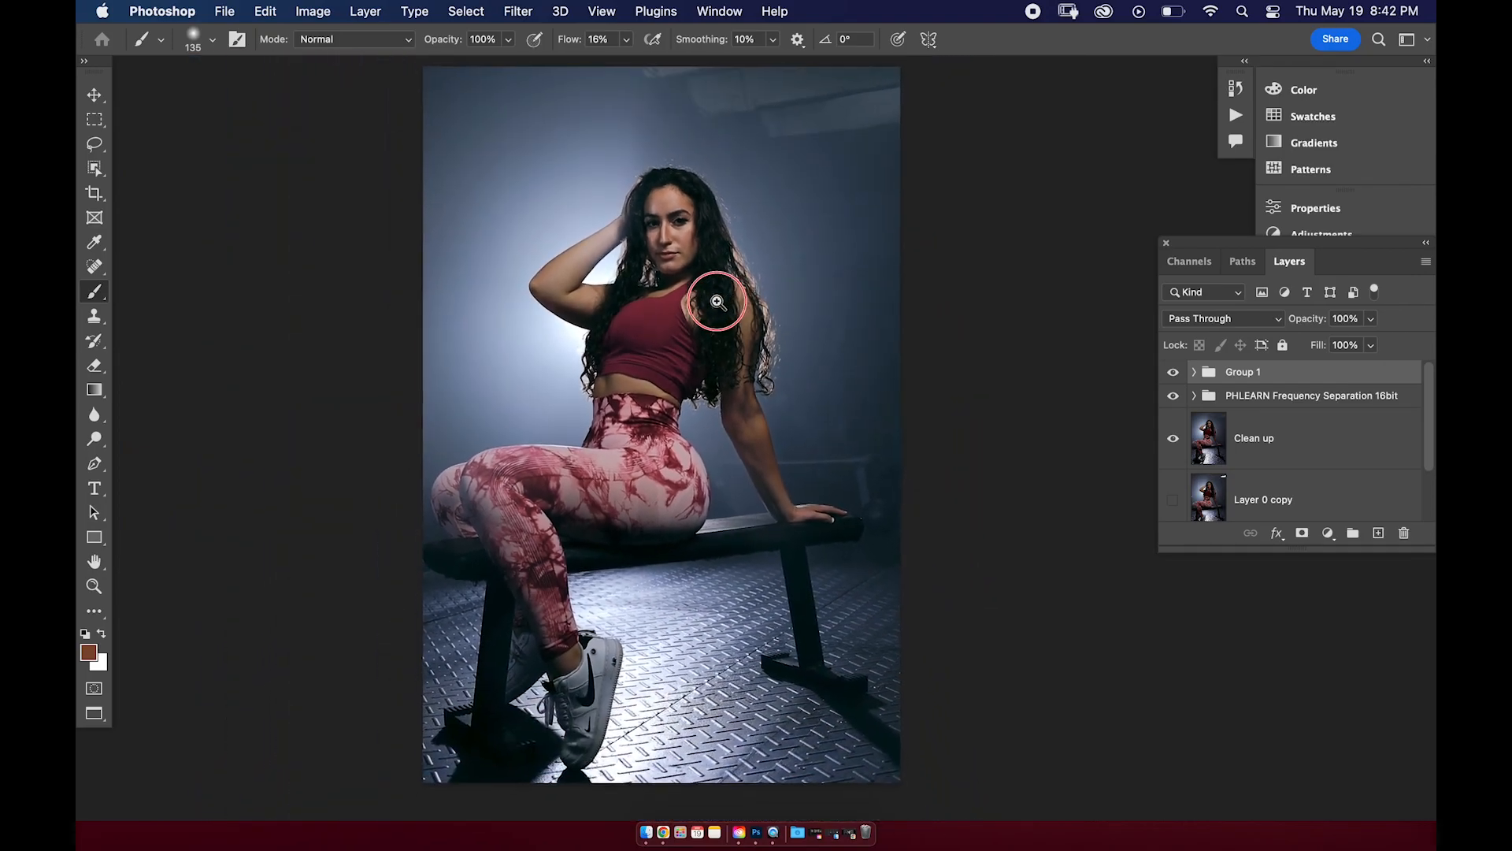